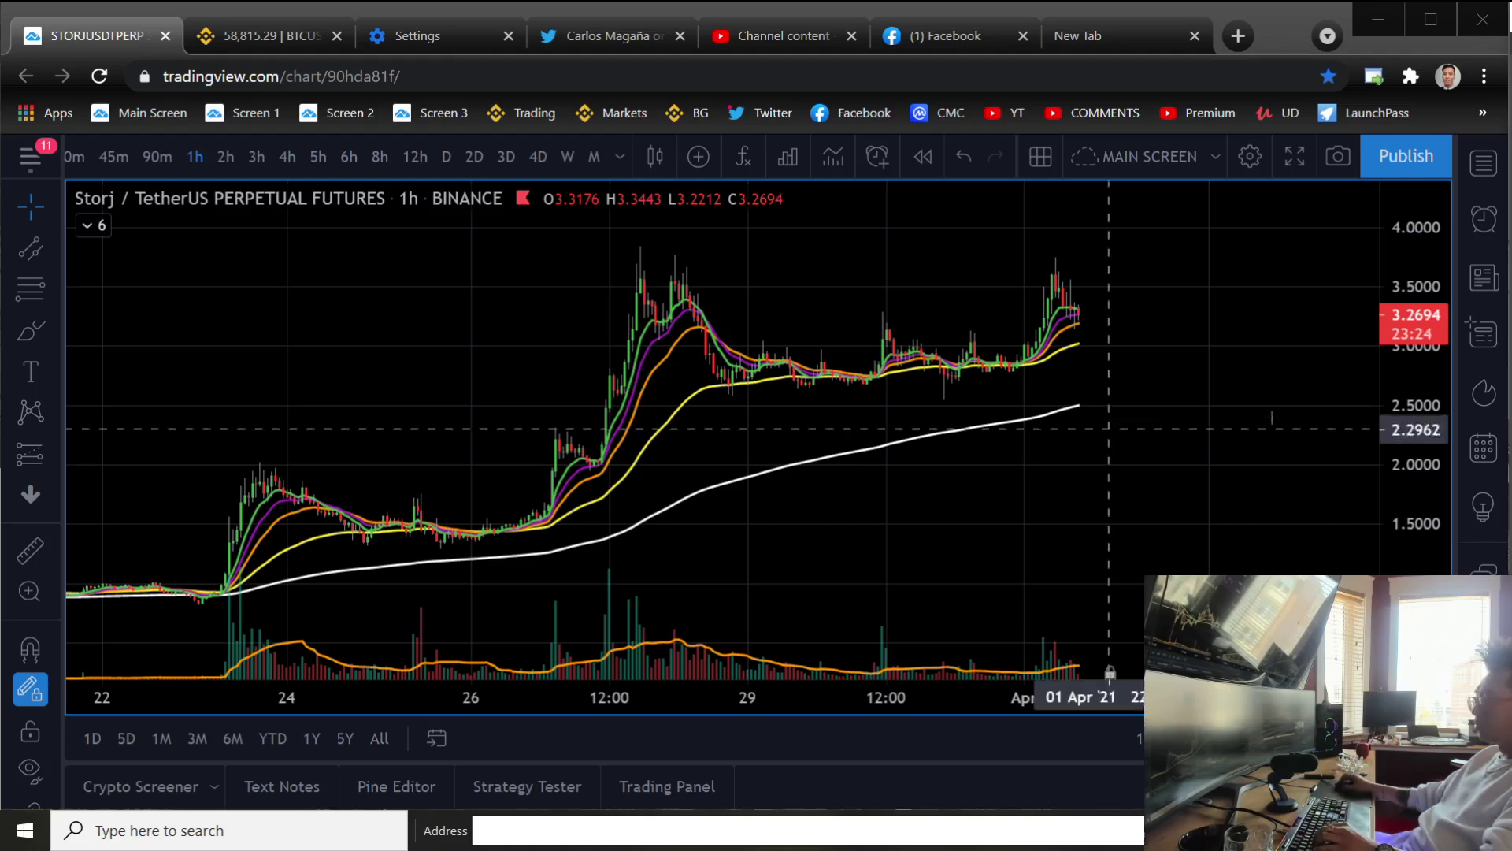
Pan the STORJUSDTPERP chart to bring the latest days into view
right_click(1112, 497)
drag(1060, 555, 1064, 539)
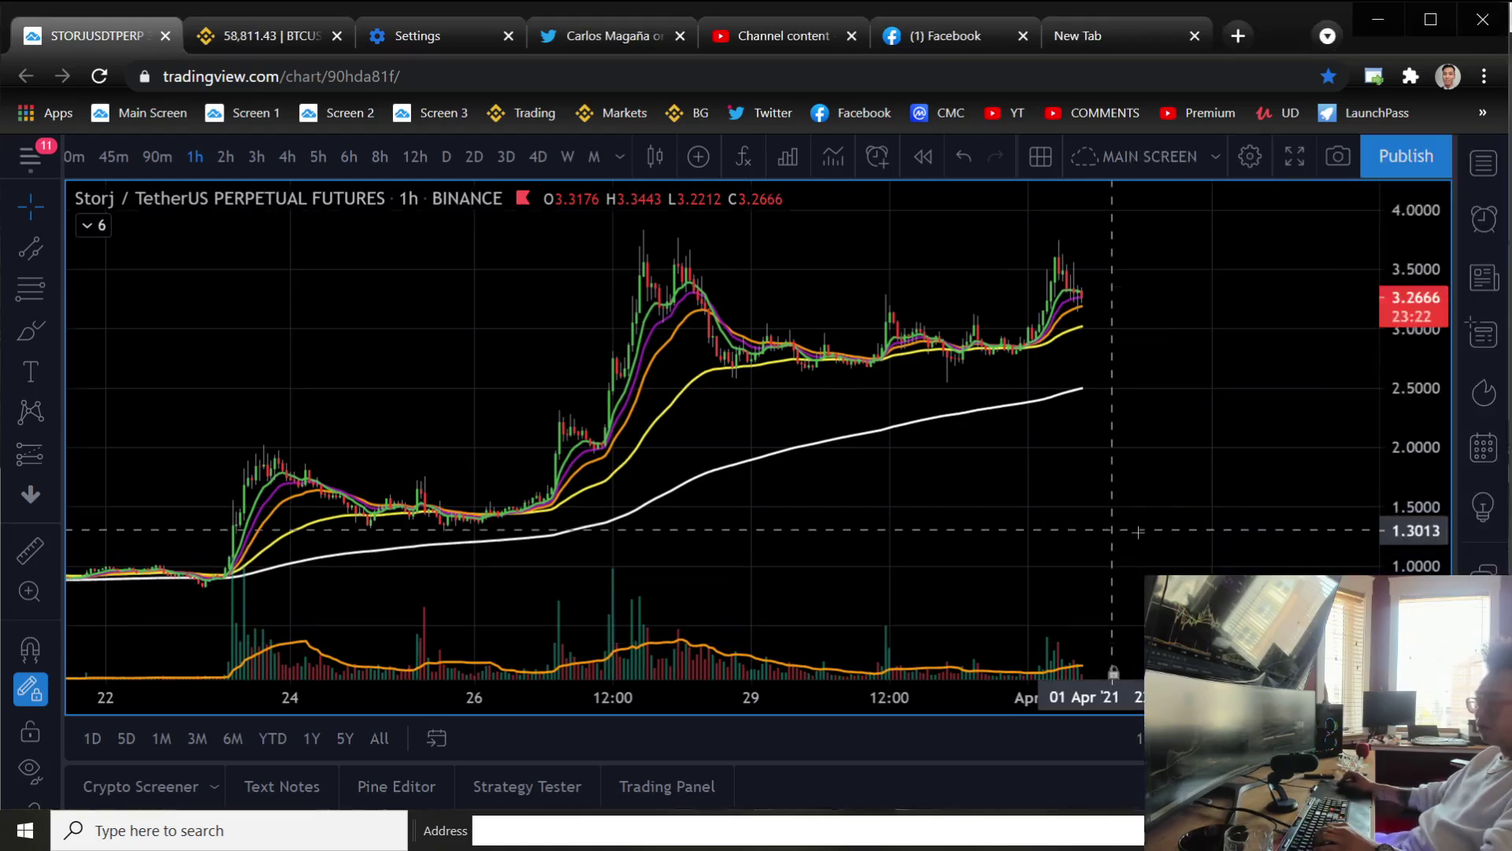
scroll(1136, 532, up, 3)
scroll(1146, 497, up, 3)
scroll(1159, 461, up, 2)
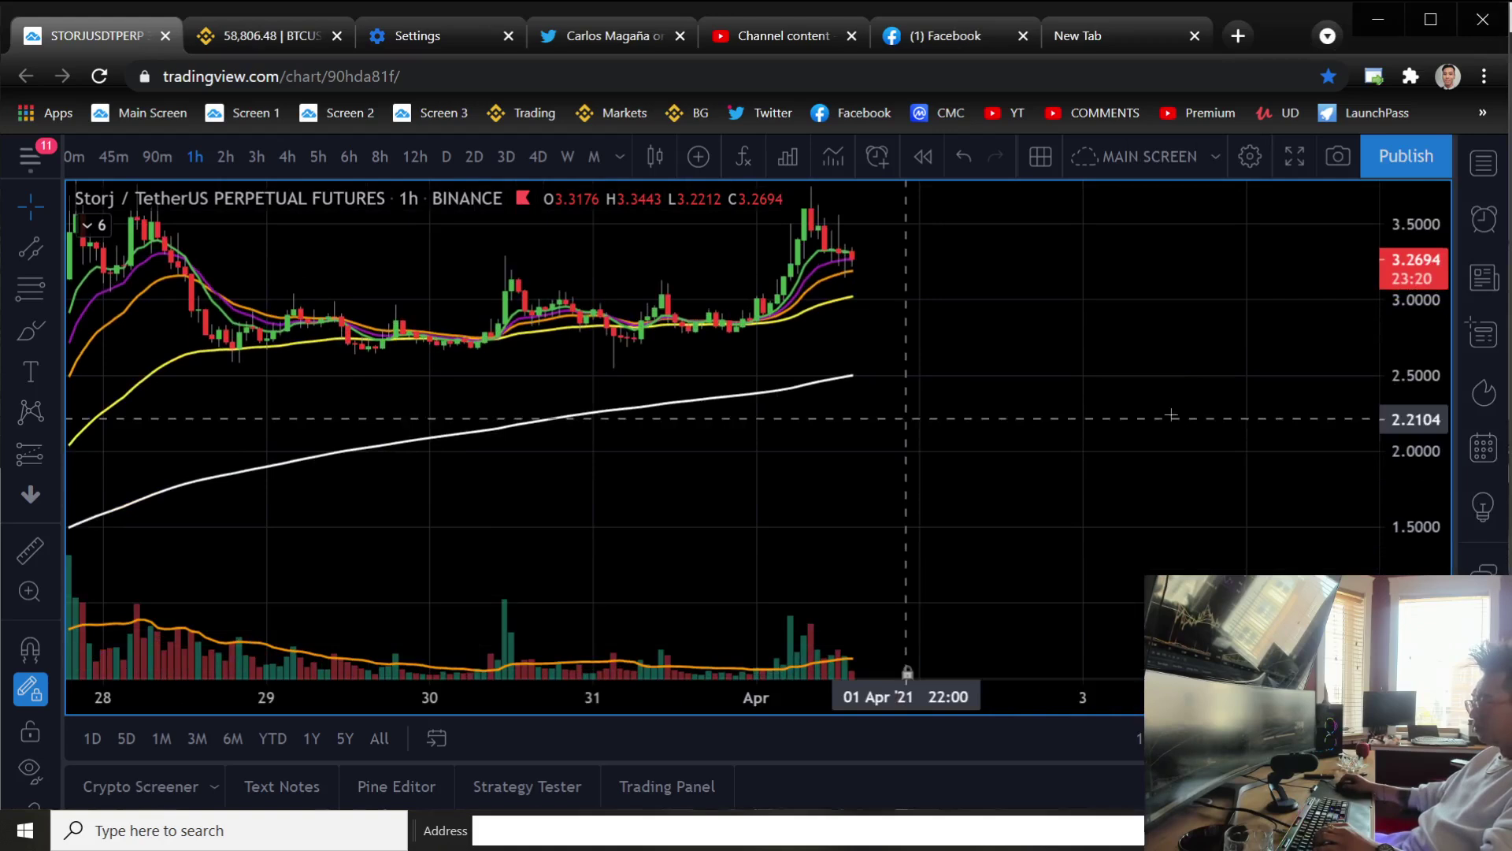
mouse_move(1171, 416)
mouse_down()
mouse_move(1292, 417)
mouse_move(1387, 367)
mouse_up()
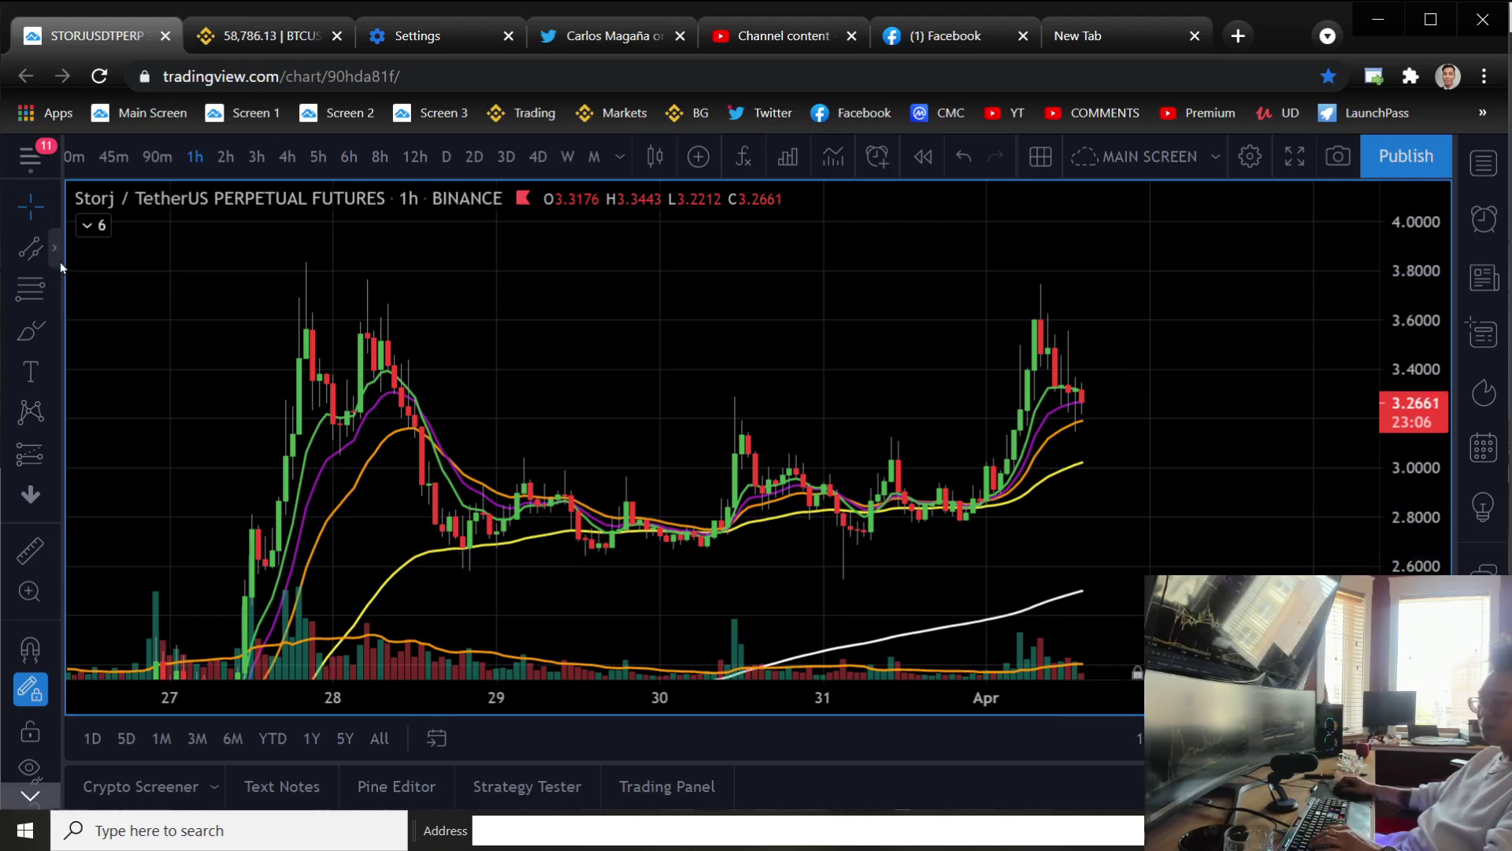
Open and close the line tools flyout, then go to the browser Settings tab
click(56, 254)
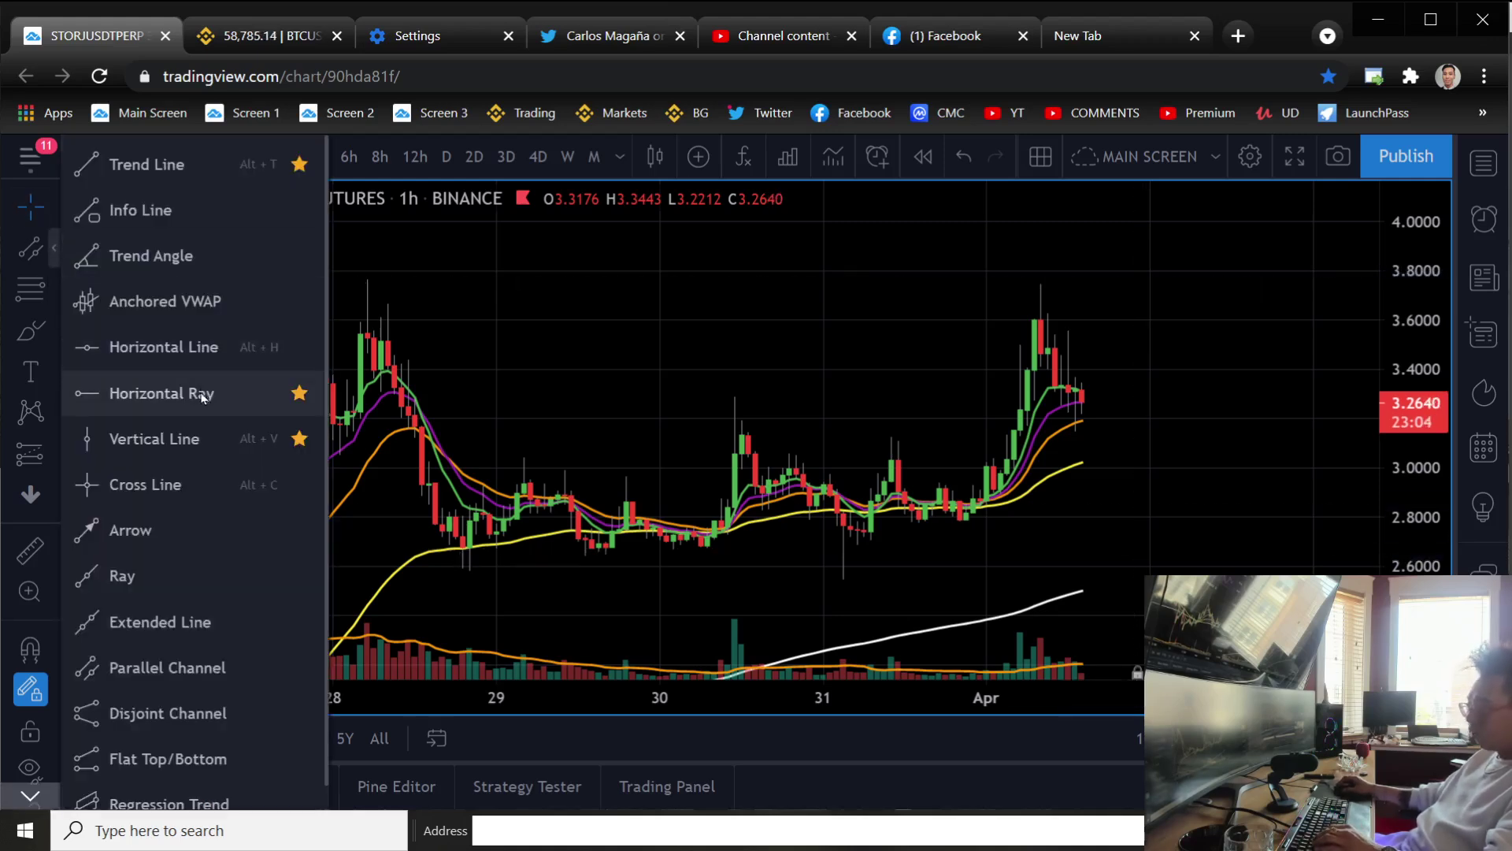
click(675, 338)
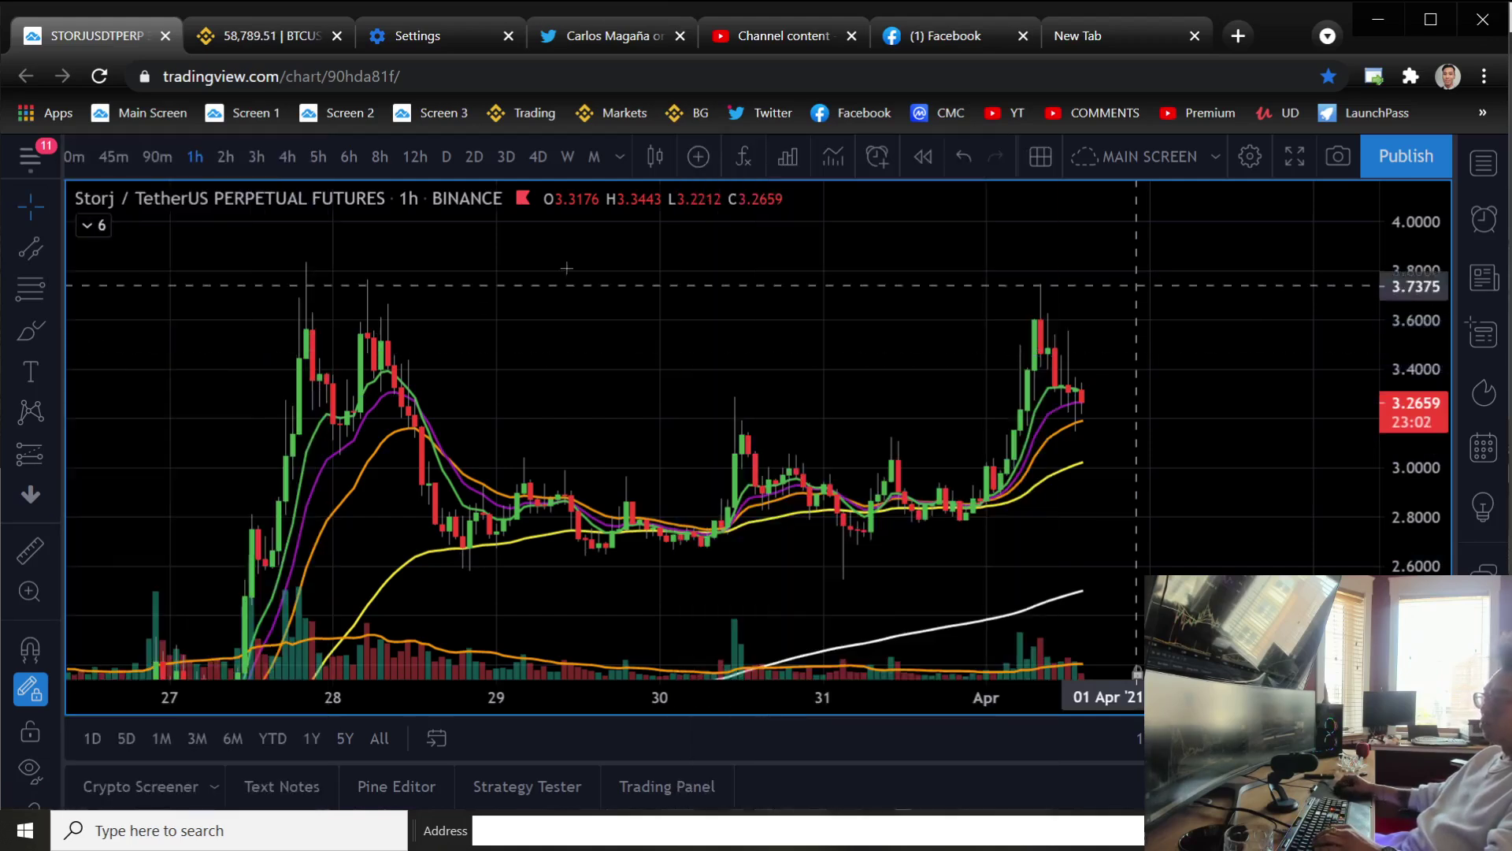
click(459, 32)
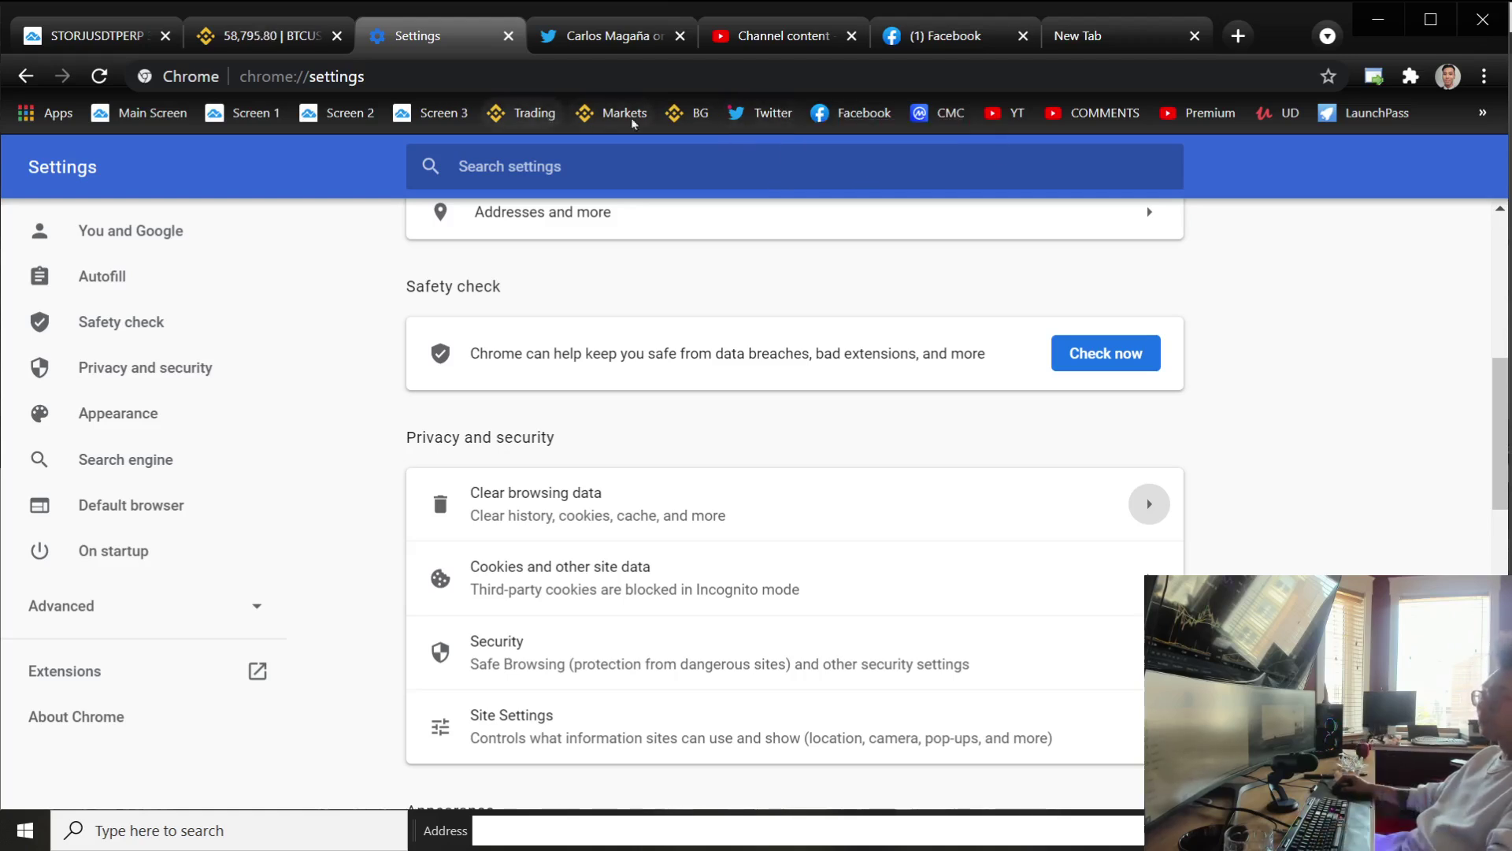
Load CoinMarketCap and the Binance markets page from the bookmarks
click(945, 113)
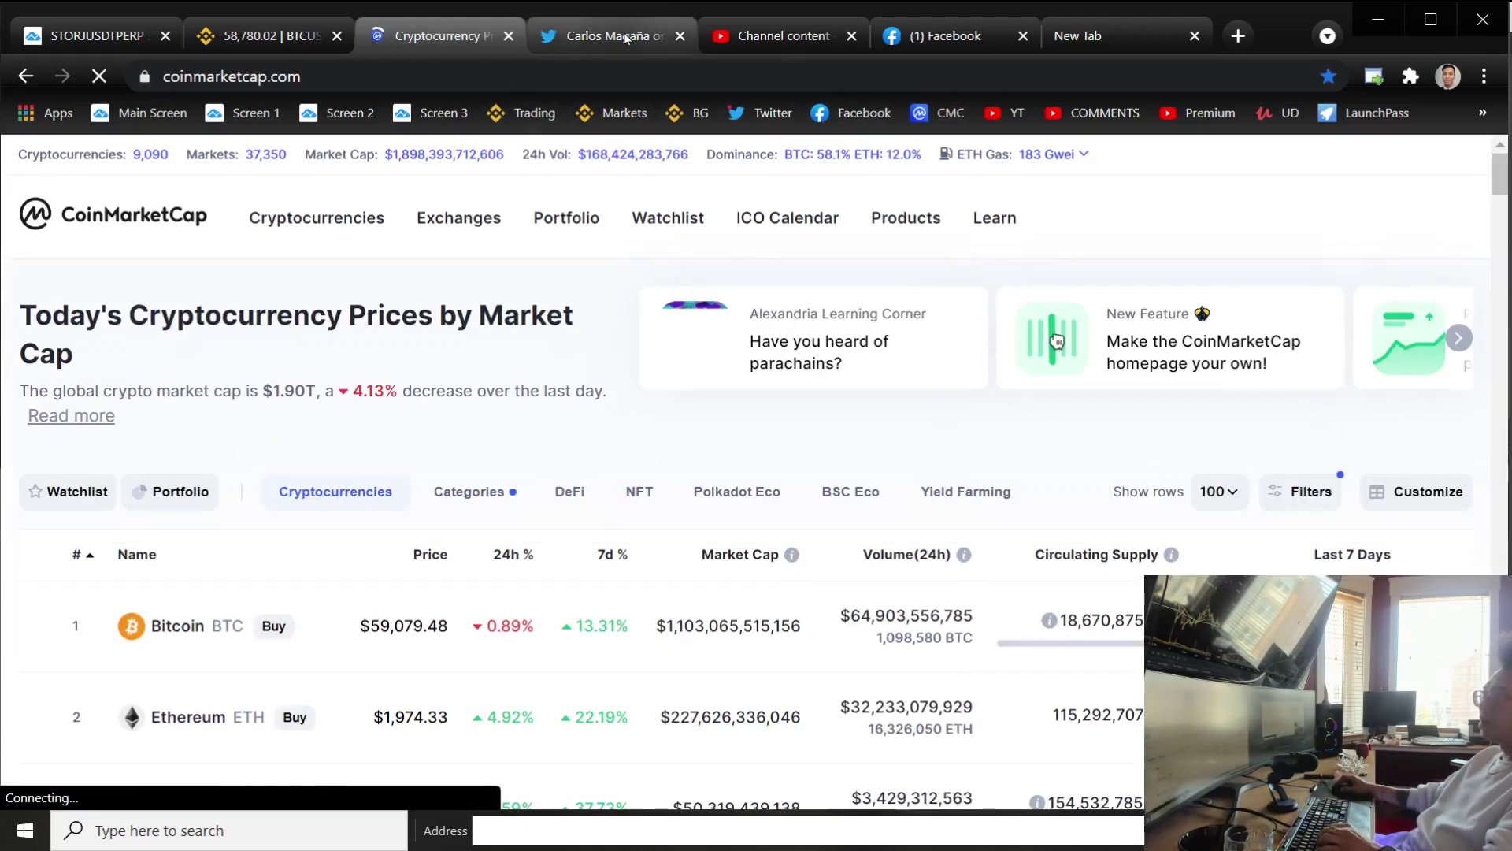
click(625, 38)
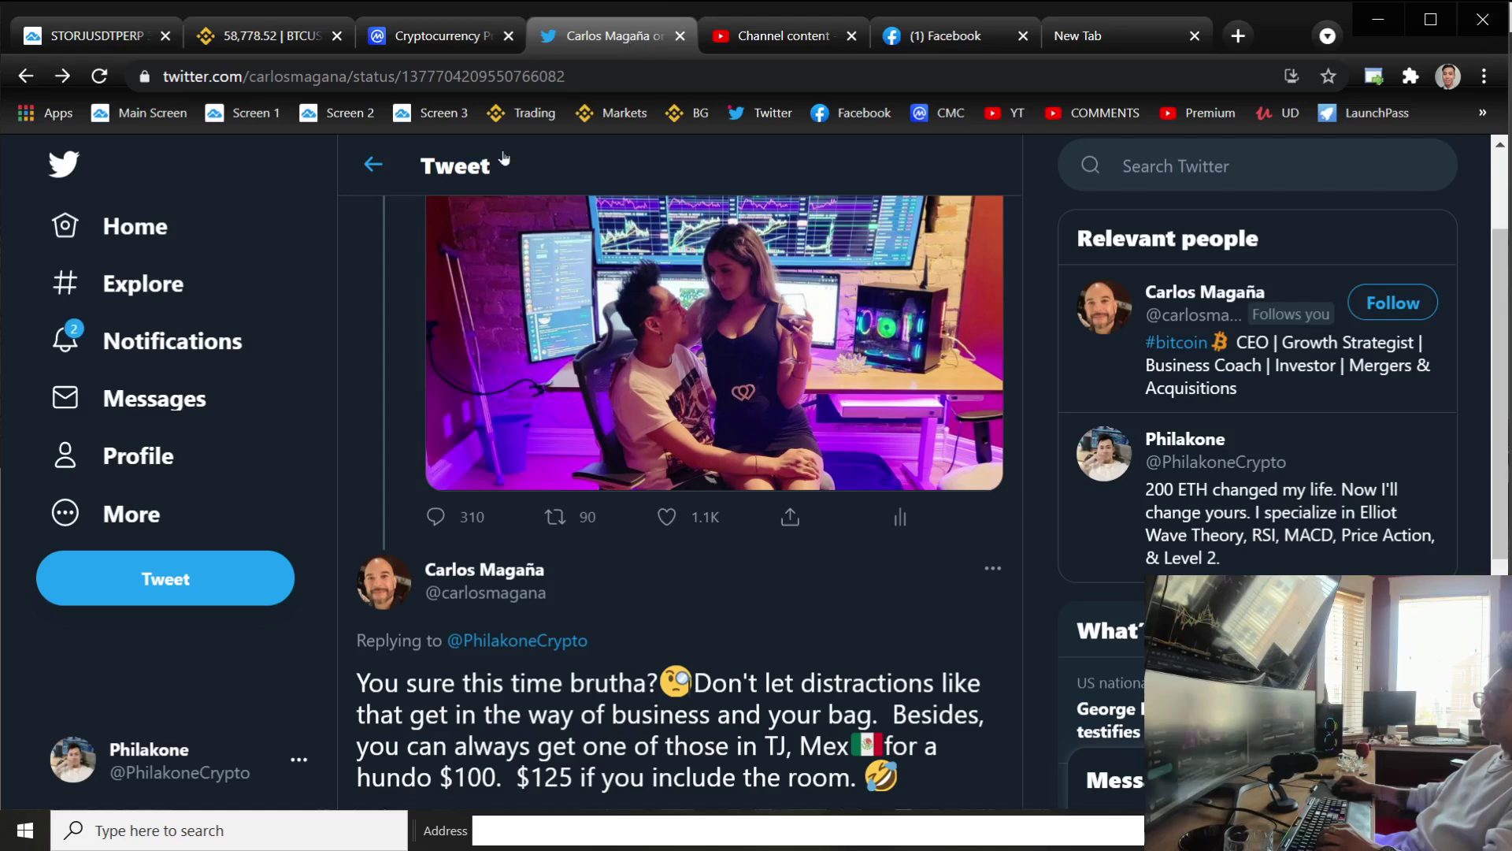
click(624, 119)
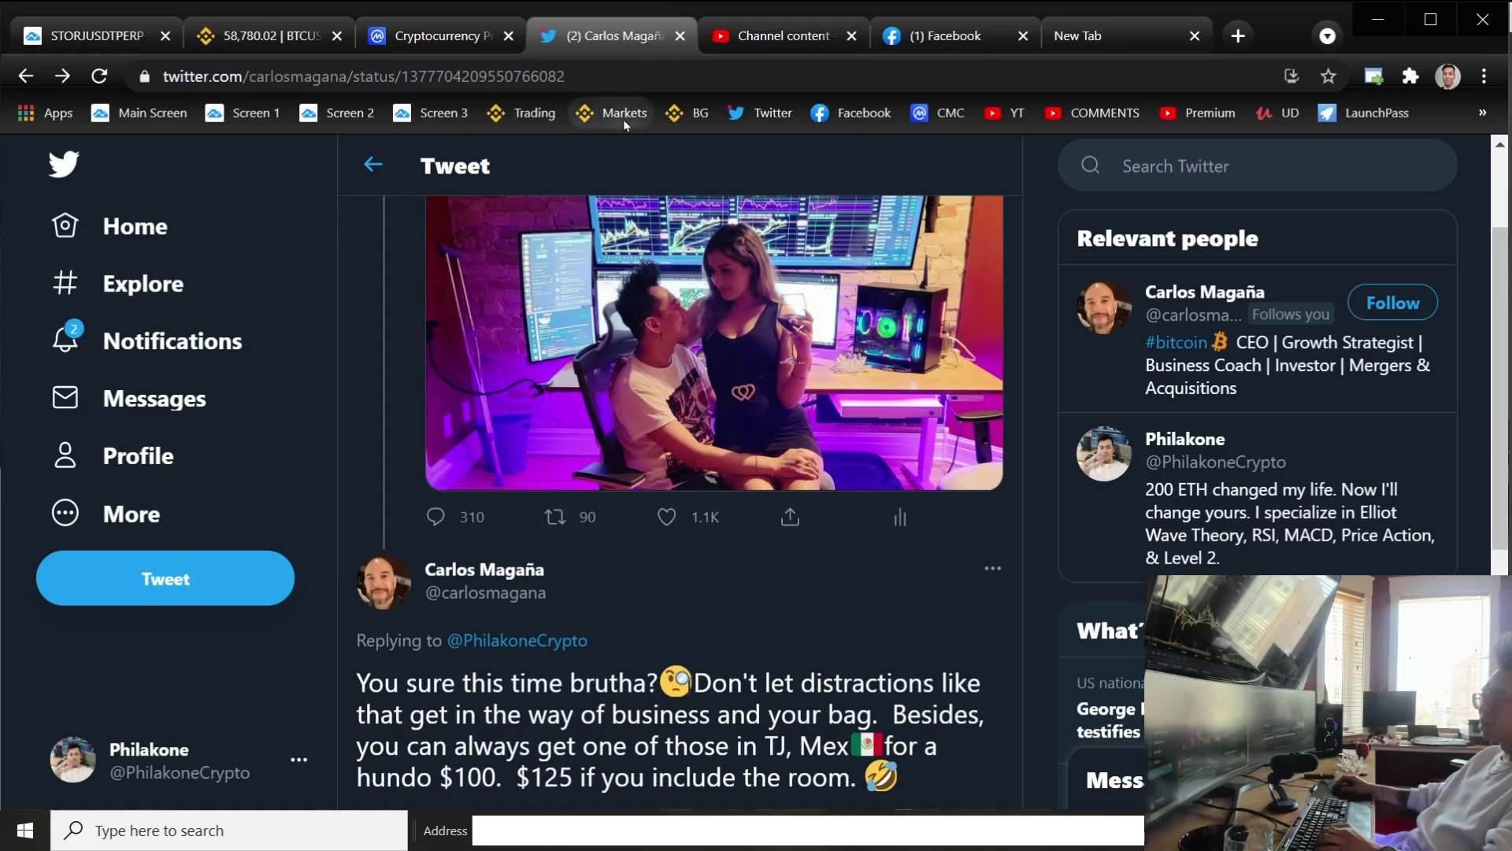
Close the YouTube Studio and New Tab tabs, then open the Philakone Toto Crypto Facebook profile
click(859, 35)
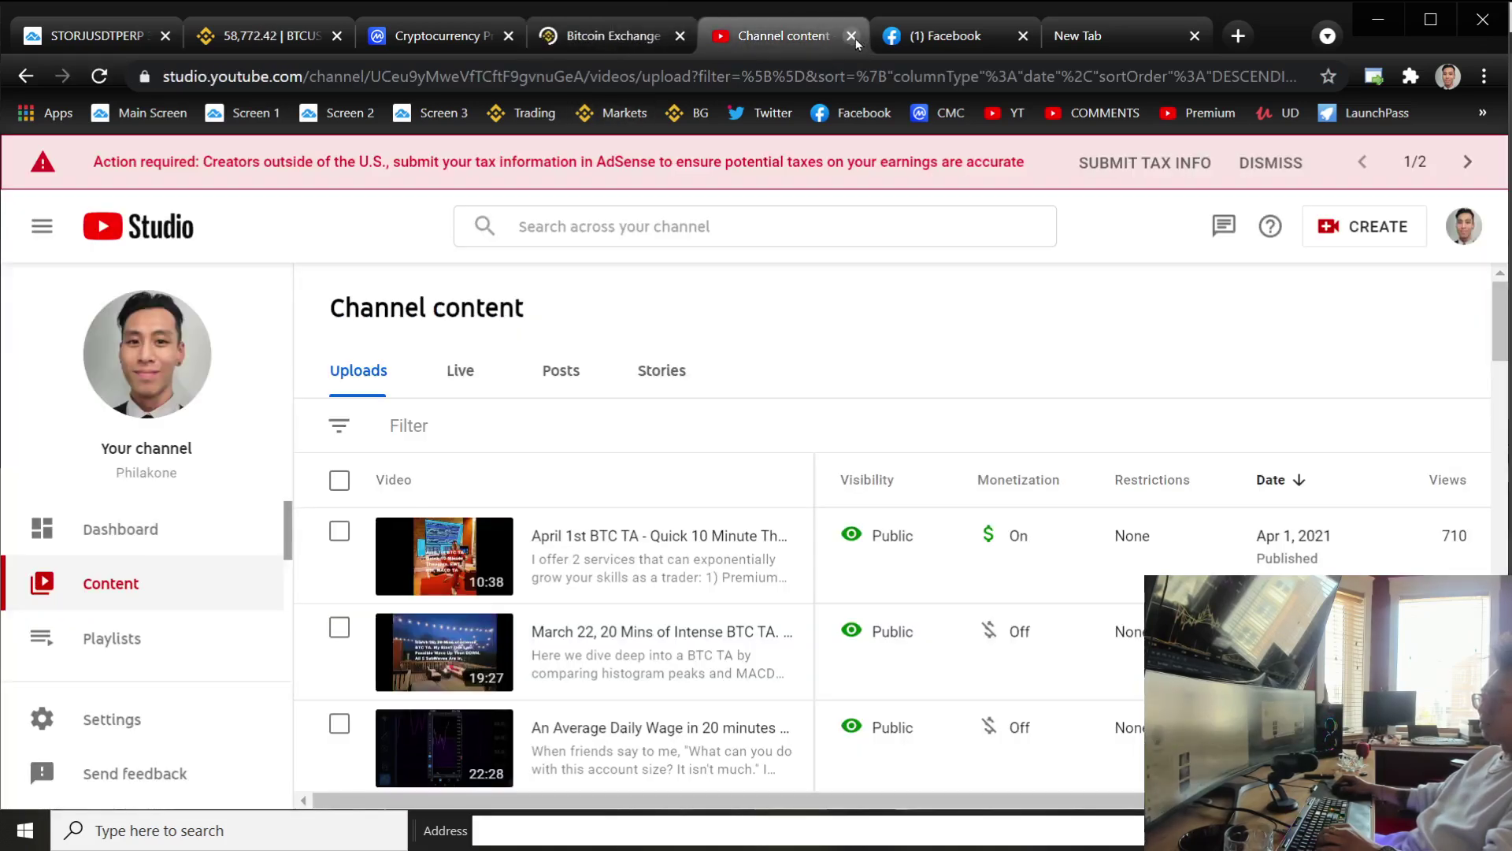
click(852, 35)
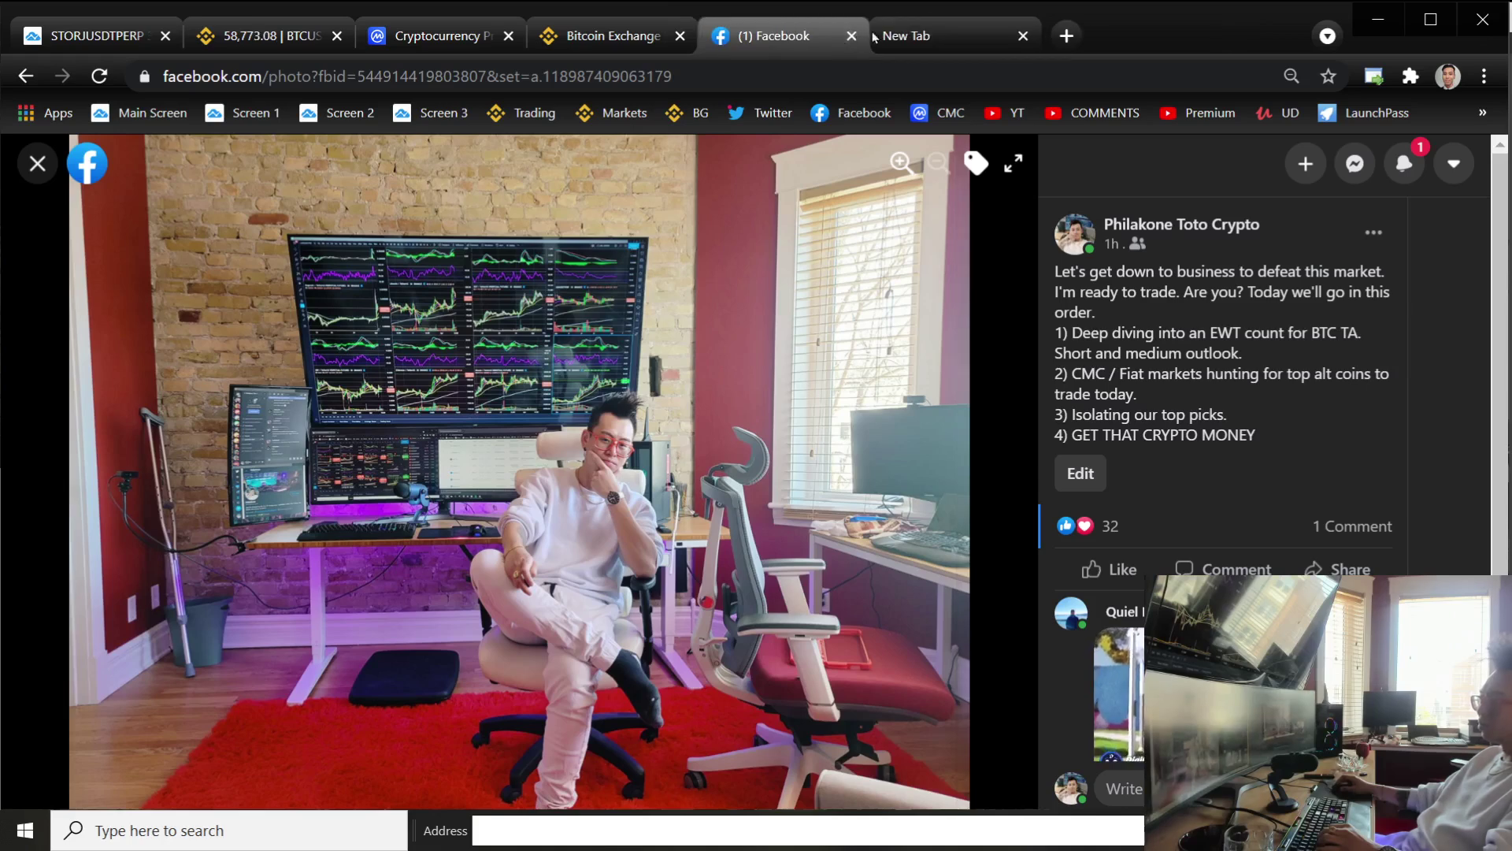
click(998, 34)
click(1023, 36)
mouse_move(1182, 224)
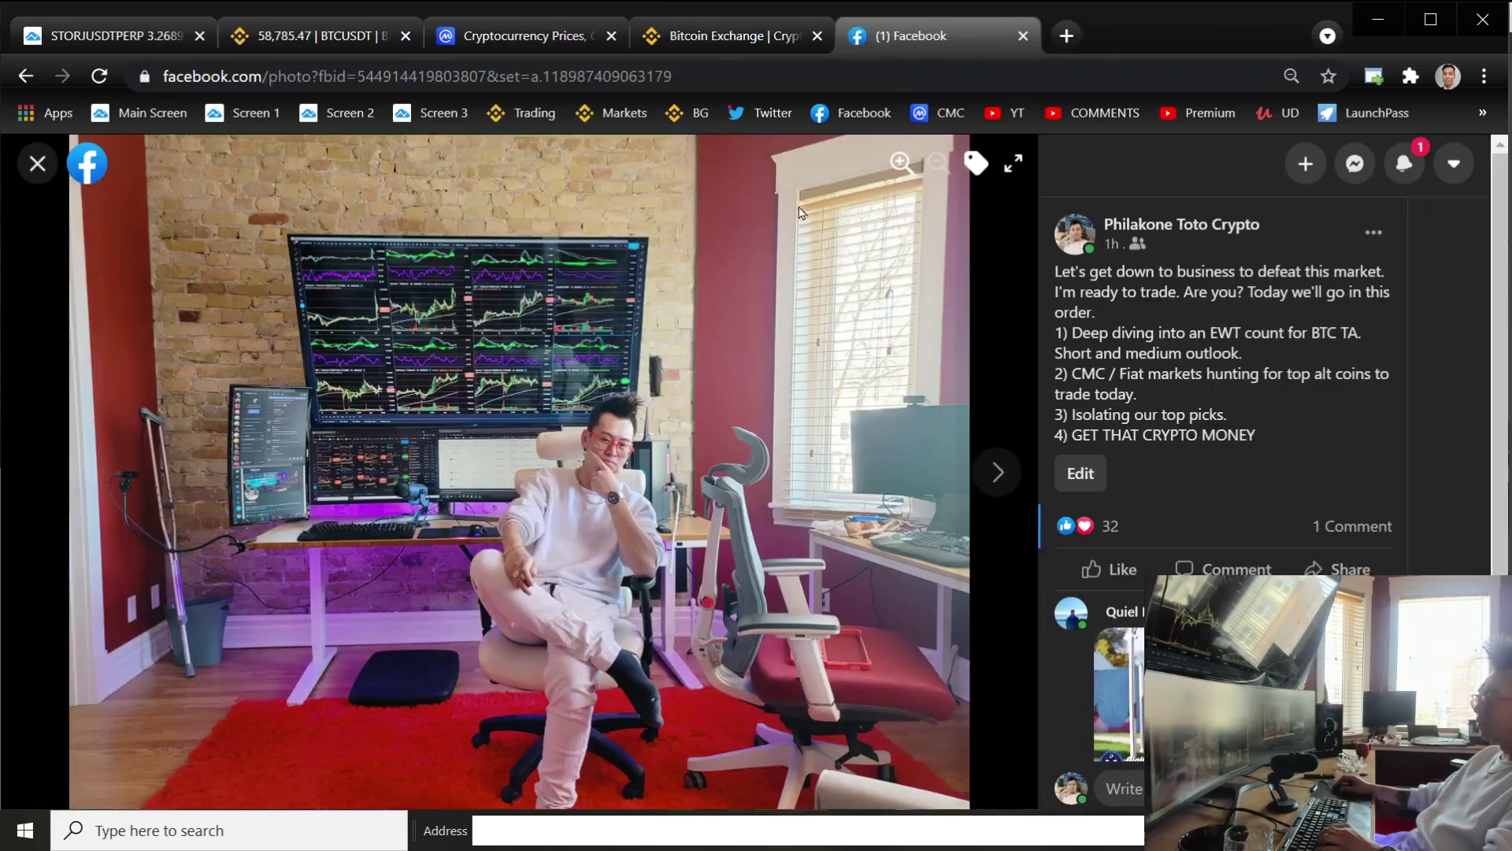
click(1202, 233)
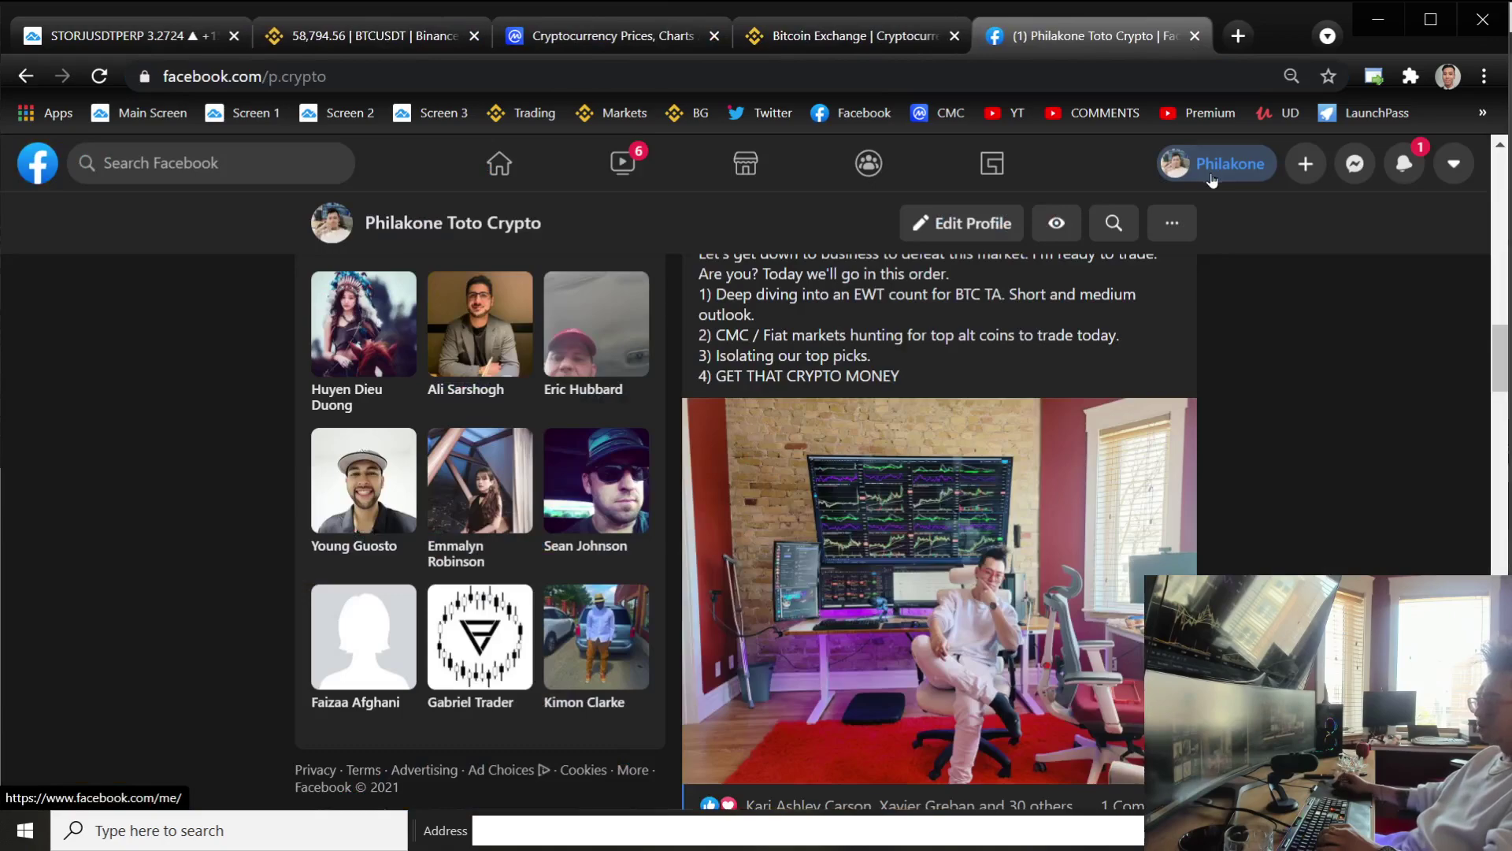
scroll(1159, 497, up, 3)
scroll(1155, 474, up, 5)
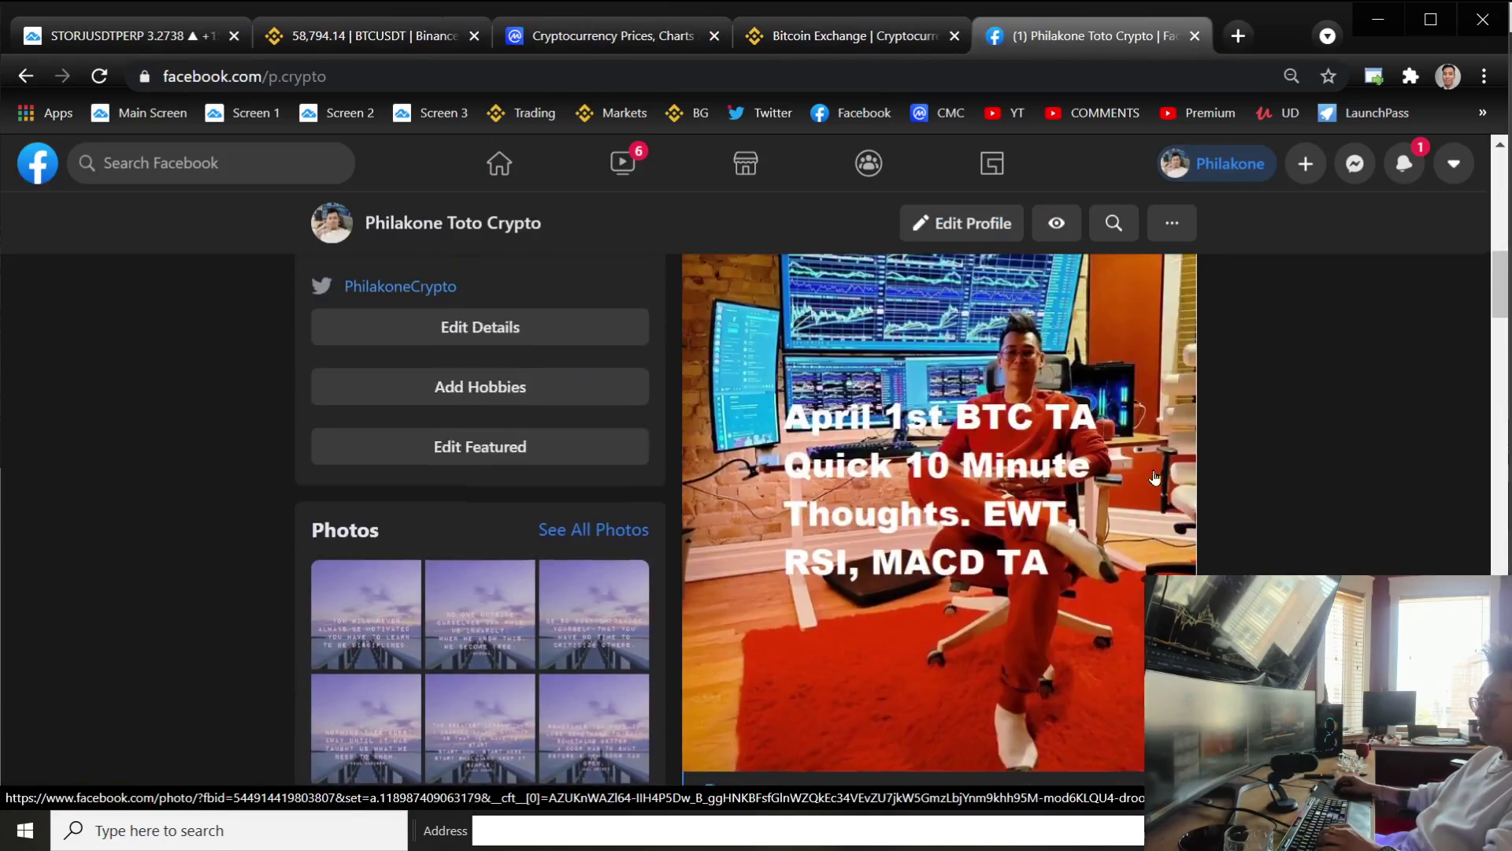
scroll(1158, 477, up, 1)
scroll(1165, 477, up, 3)
scroll(1163, 474, up, 1)
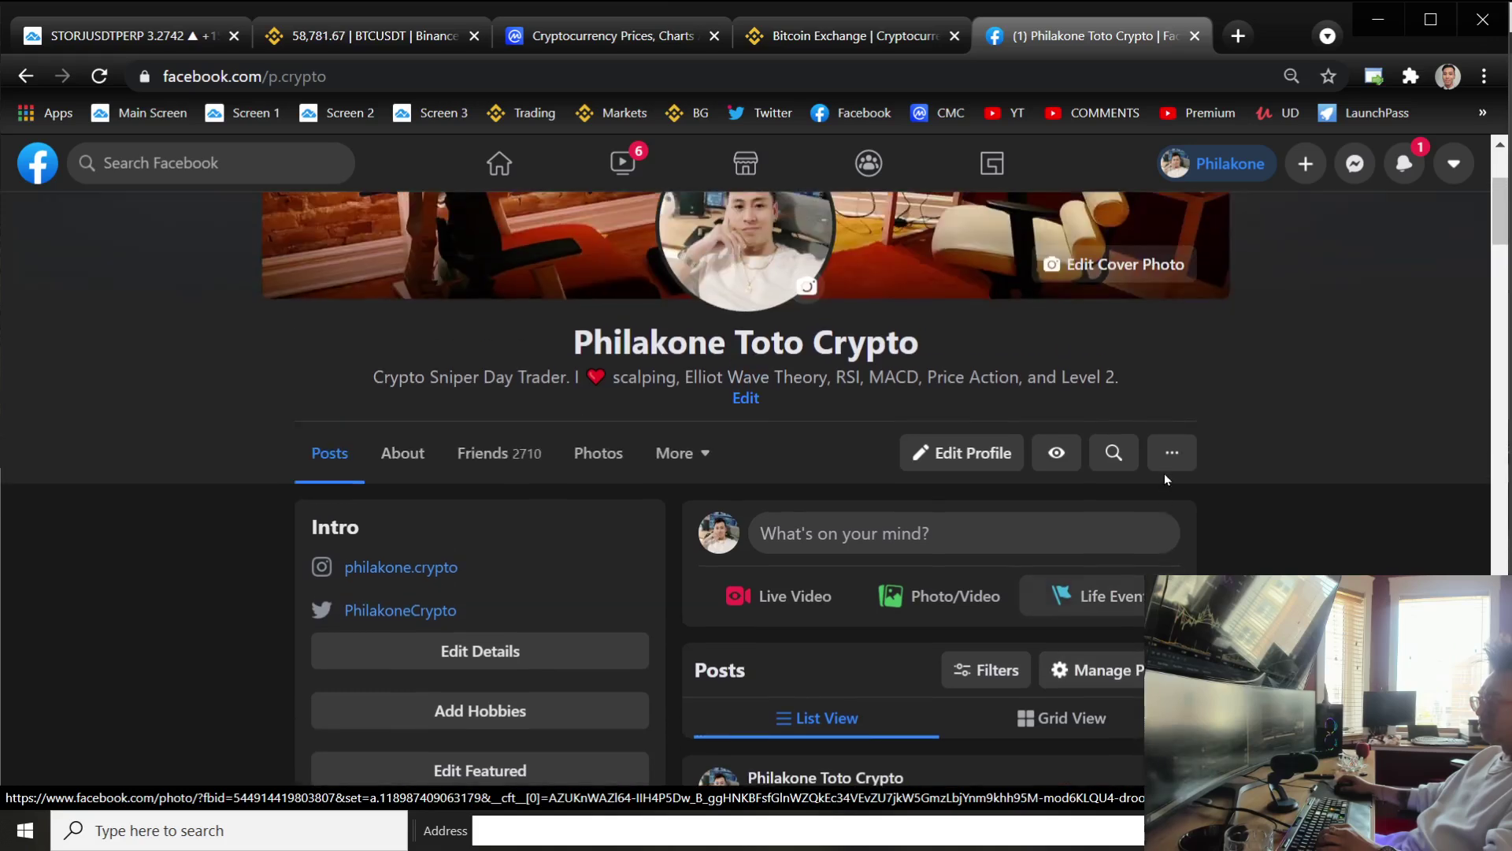
scroll(1160, 473, down, 2)
scroll(1159, 475, down, 2)
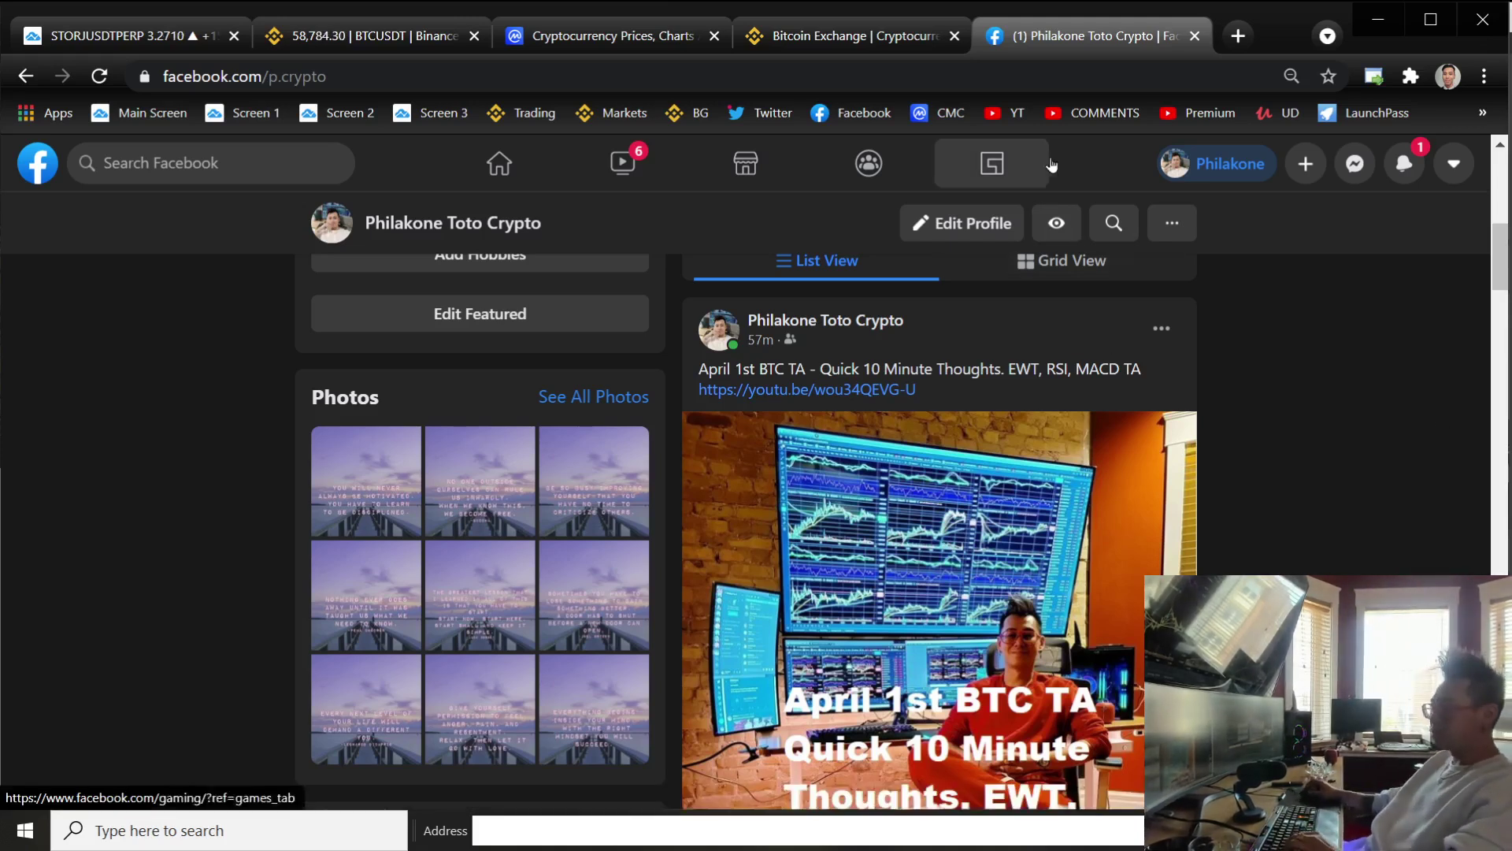
Close Facebook, glance at CoinMarketCap's price table, and return to the STORJUSDTPERP chart
click(1194, 35)
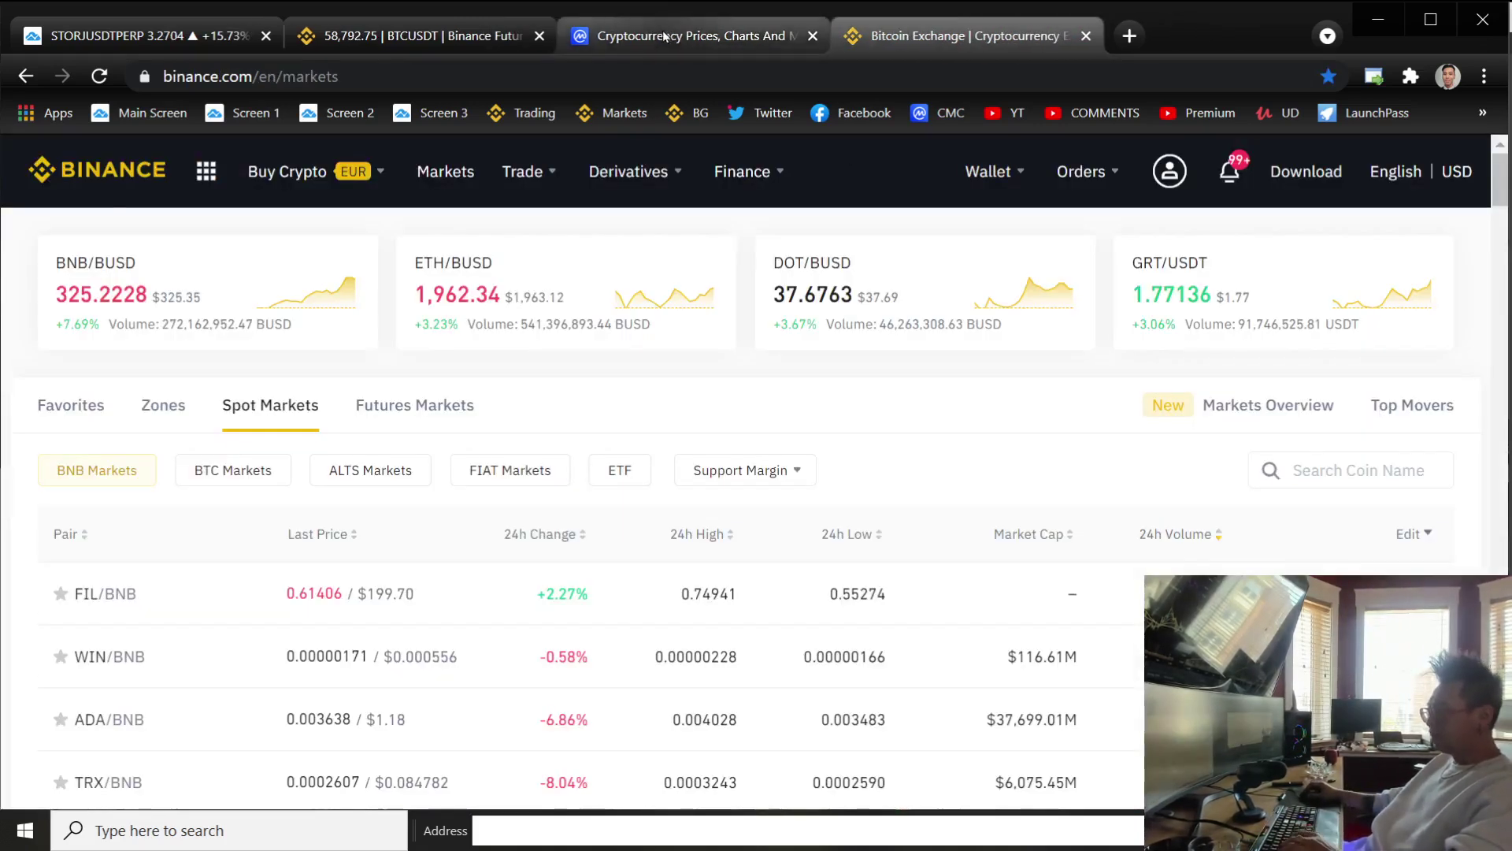
click(697, 36)
scroll(697, 506, down, 1)
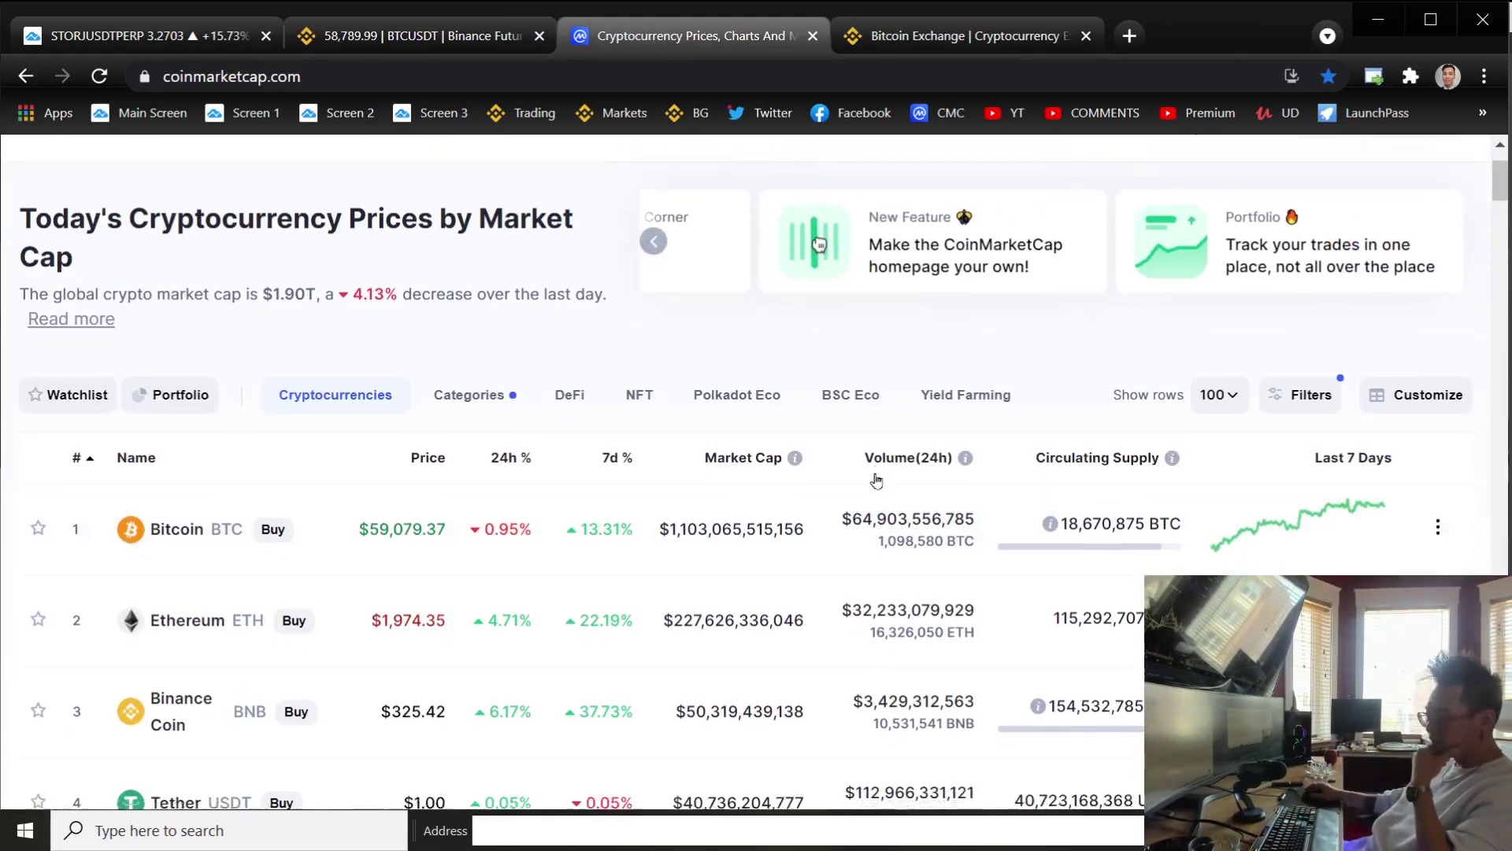
scroll(768, 504, down, 1)
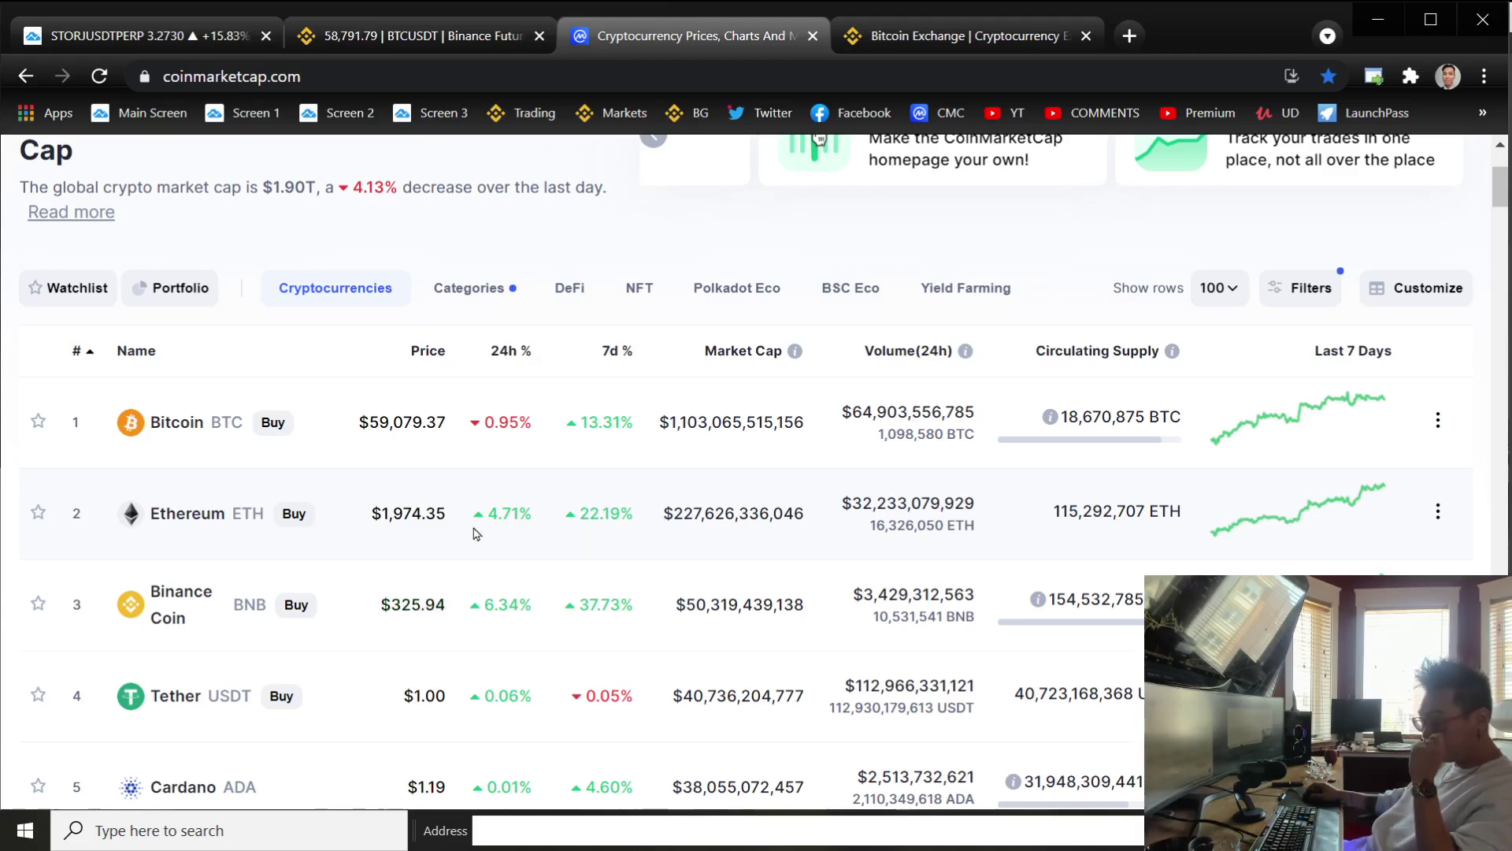
click(177, 39)
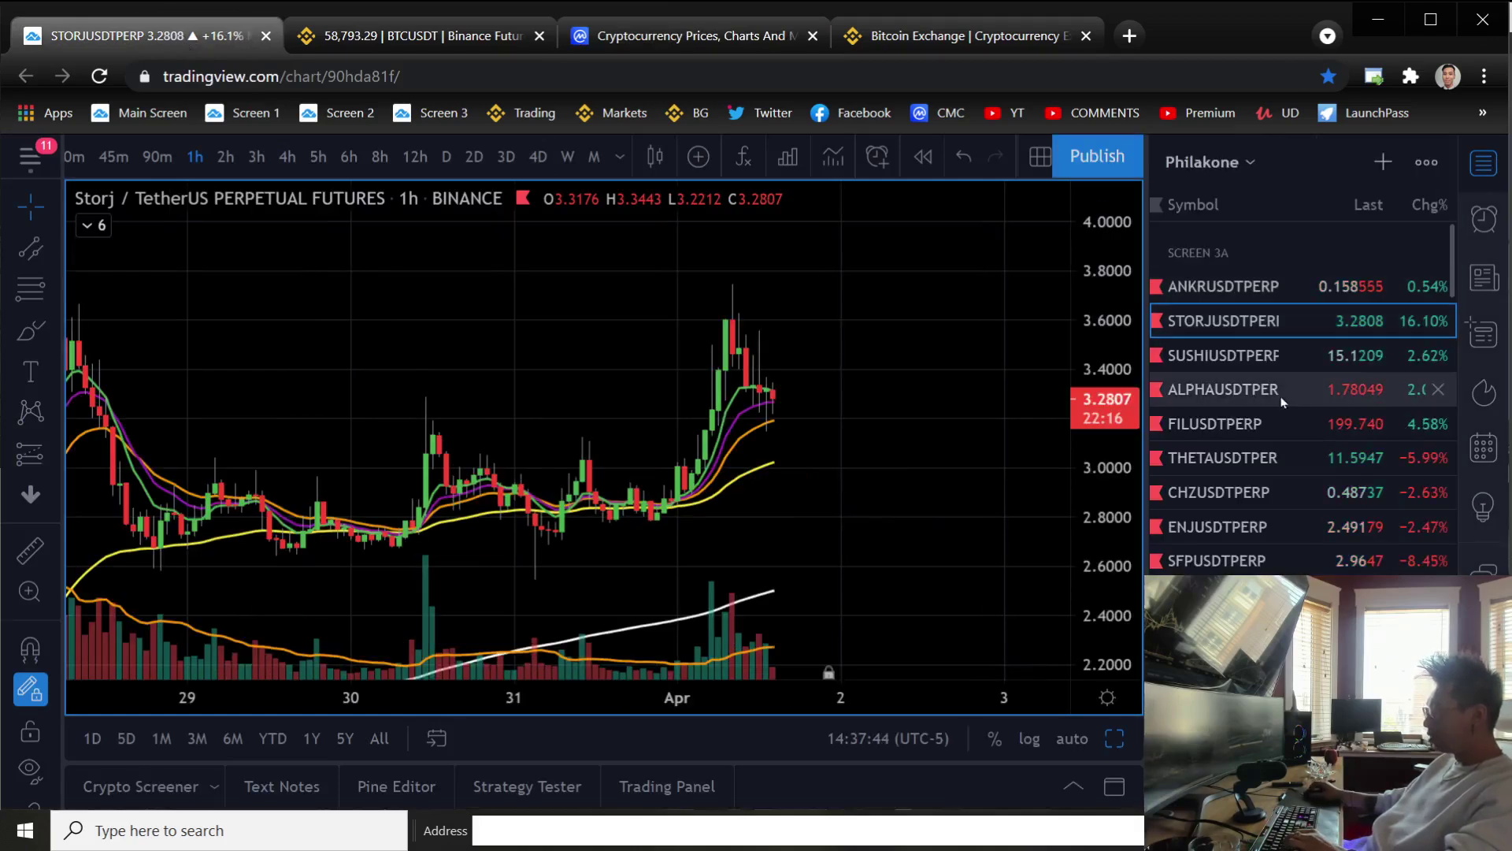
scroll(1211, 554, down, 2)
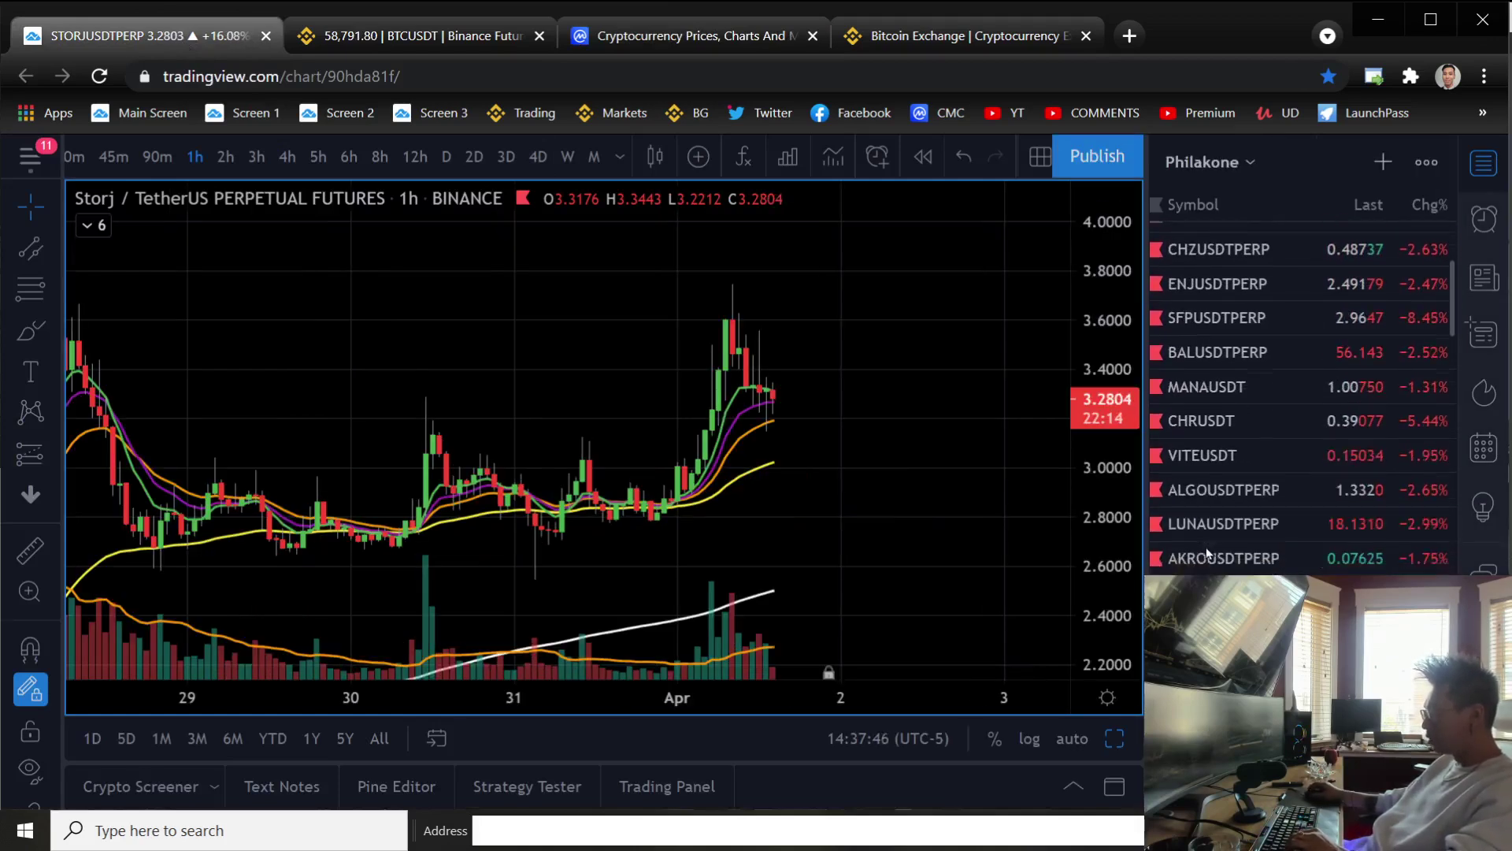
scroll(1187, 550, down, 2)
Load the BNB perpetual futures chart through symbol search
click(76, 156)
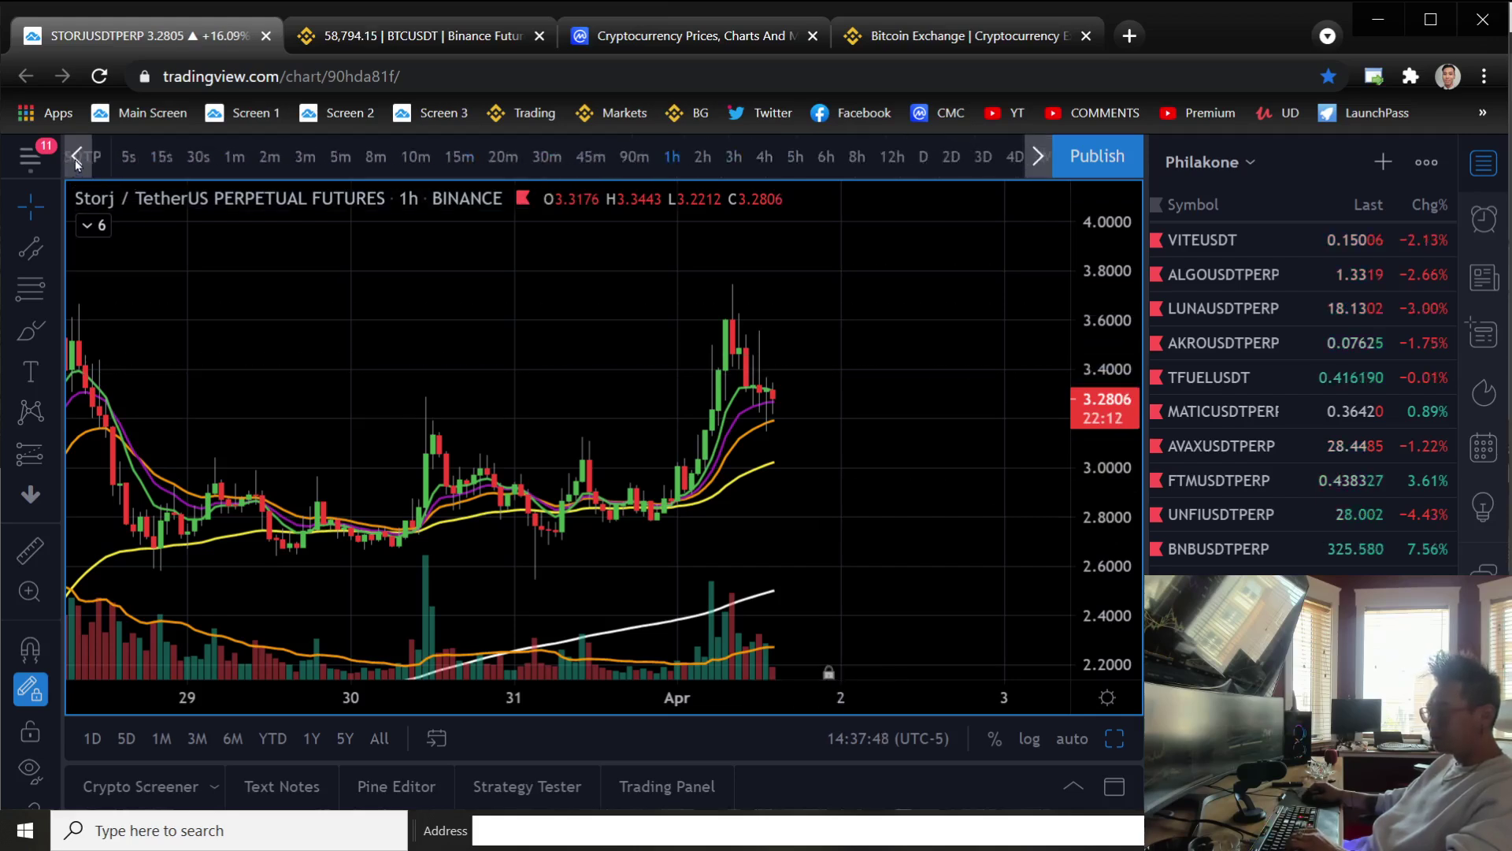
text(BNB)
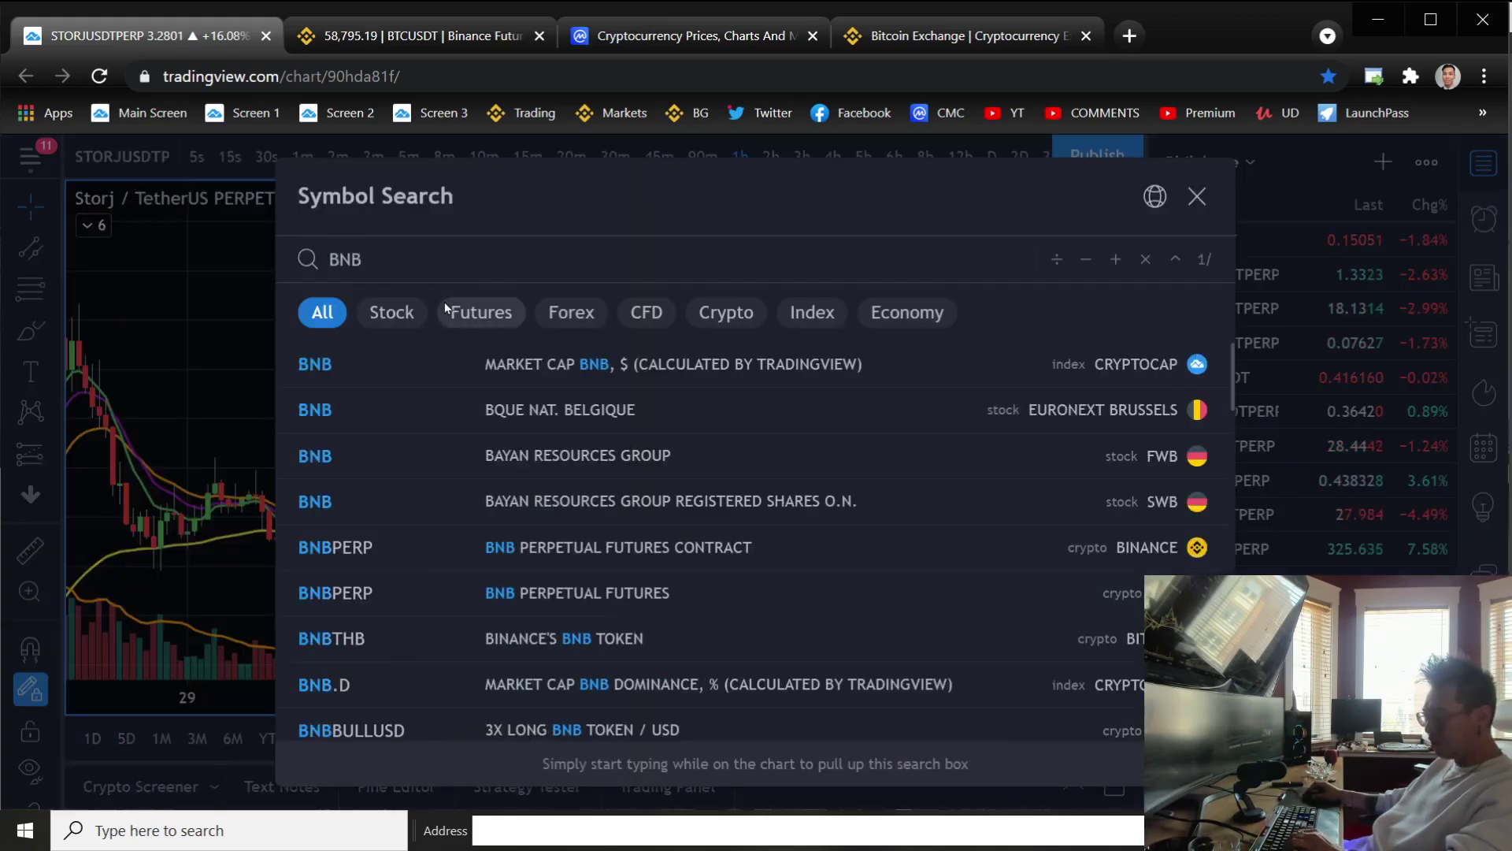
text(USDT)
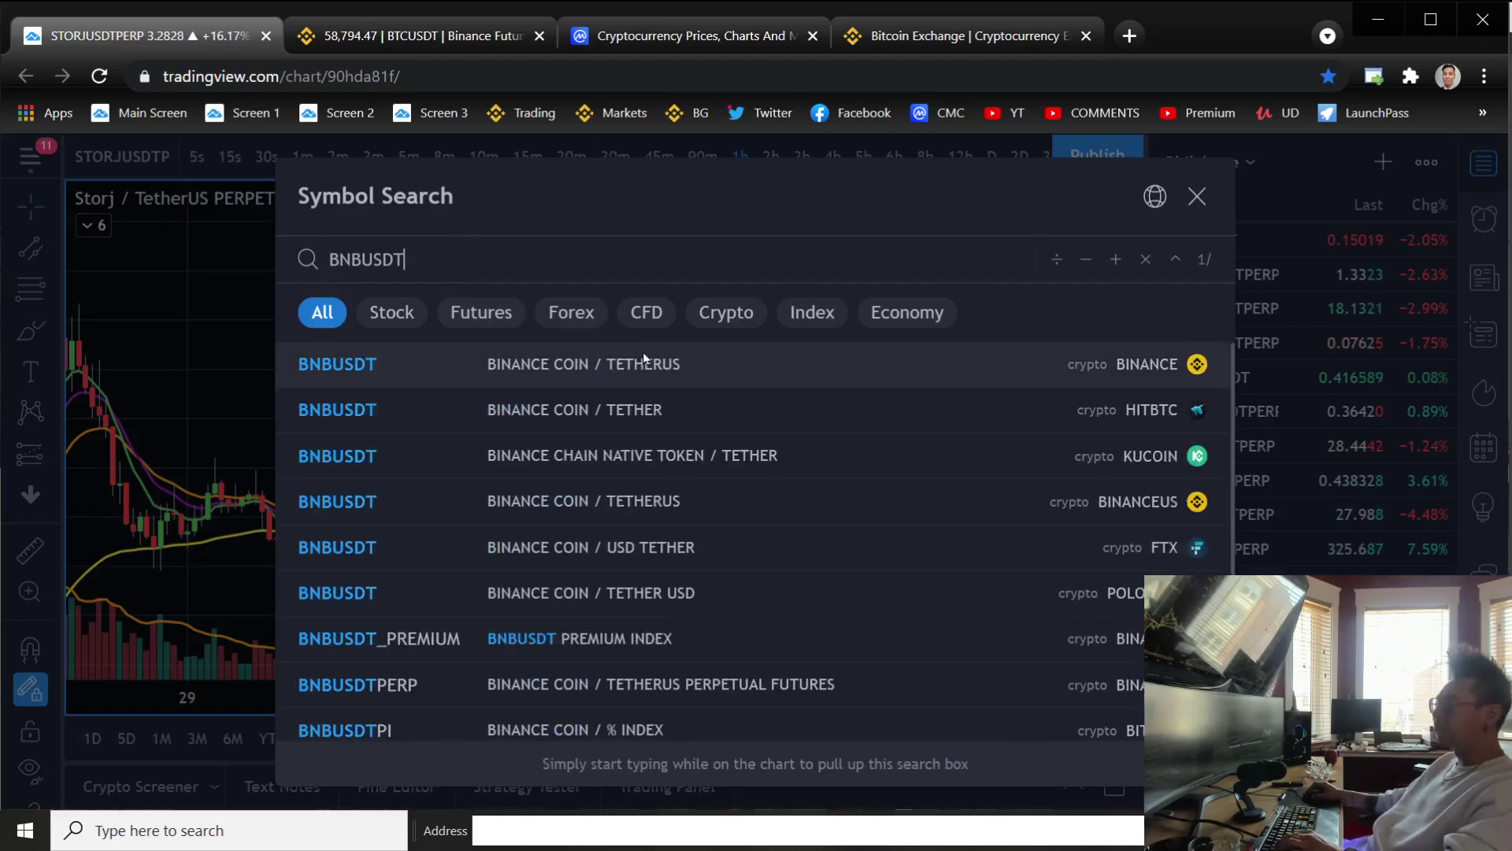
text(P)
key(Return)
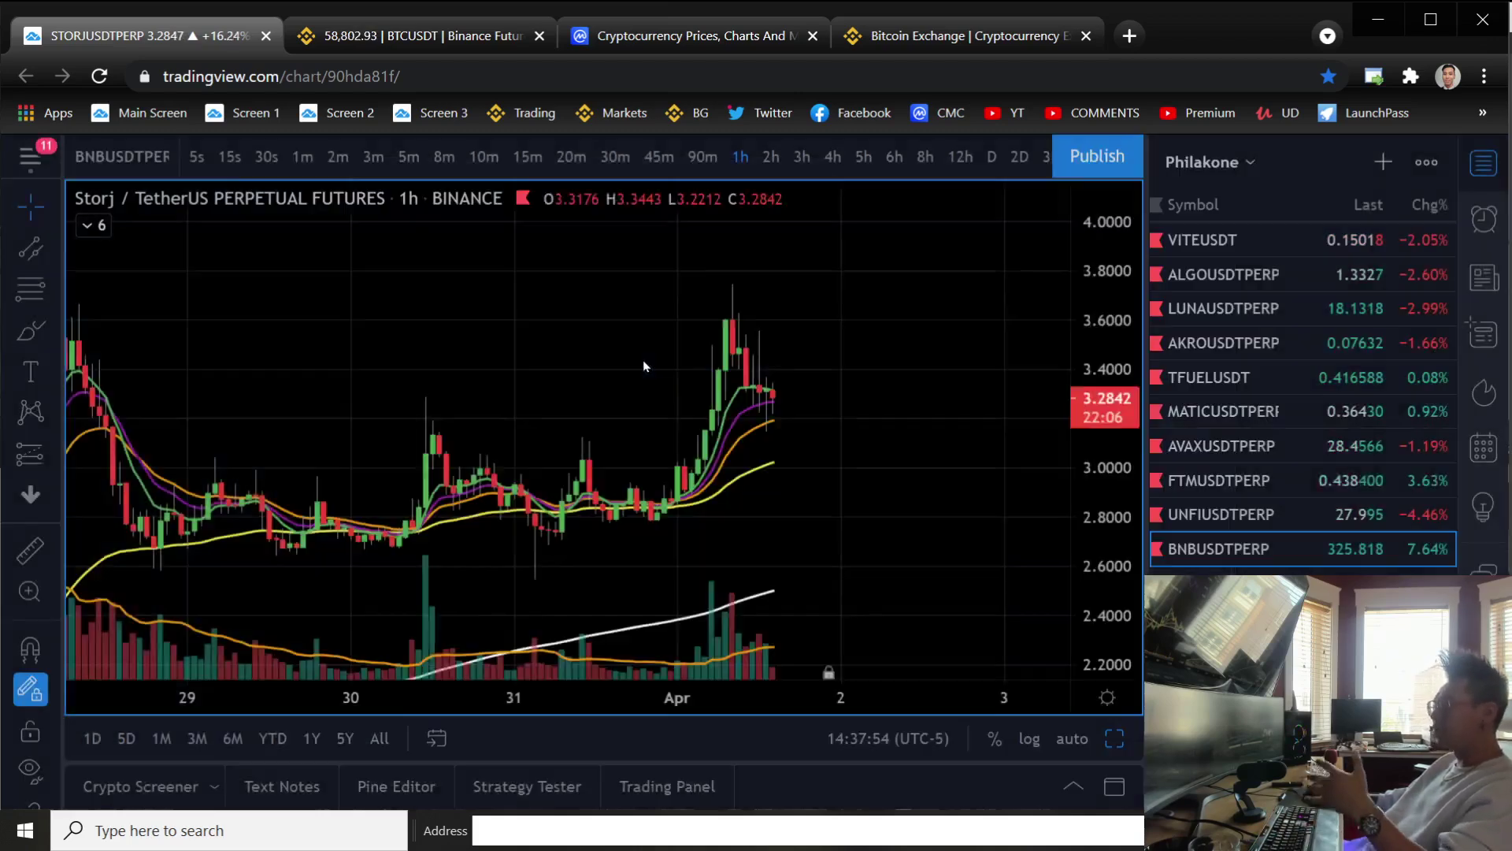
right_click(905, 414)
click(898, 410)
right_click(906, 409)
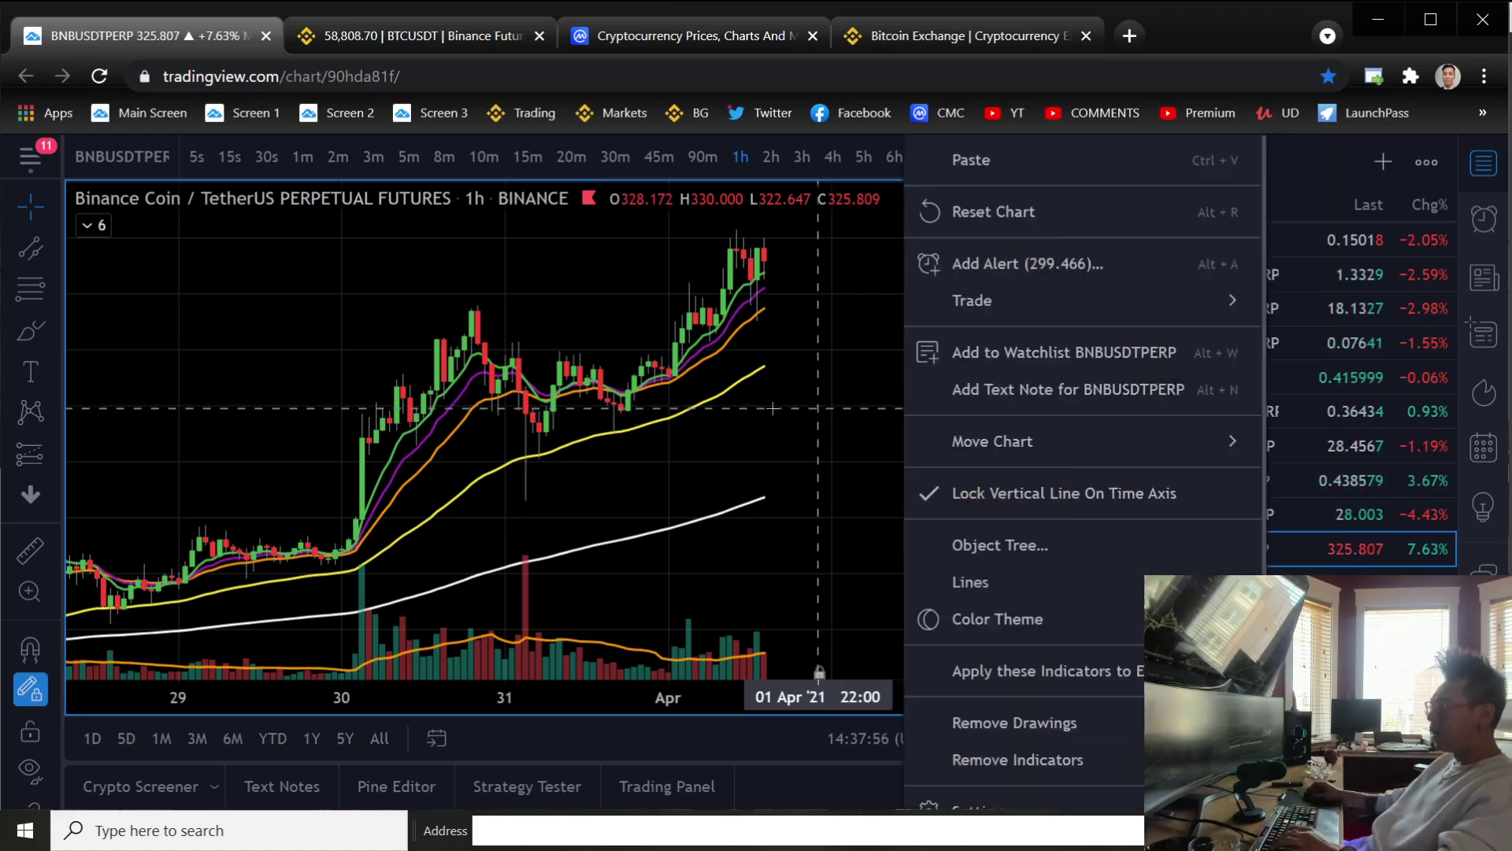
click(774, 391)
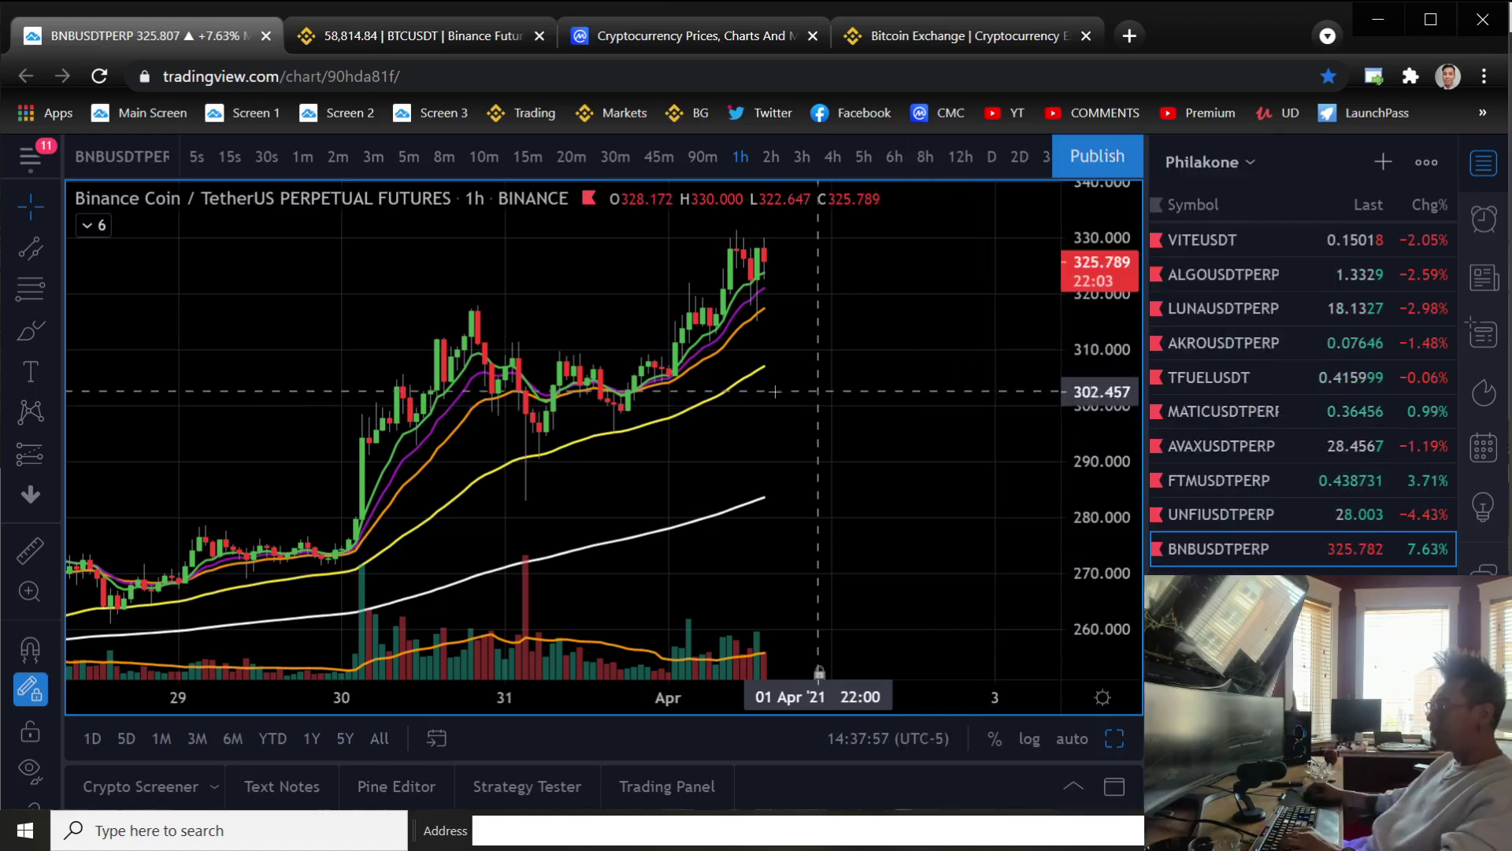
Measure BNB's price range from about 295 to 332, then remove it
shift+click(617, 437)
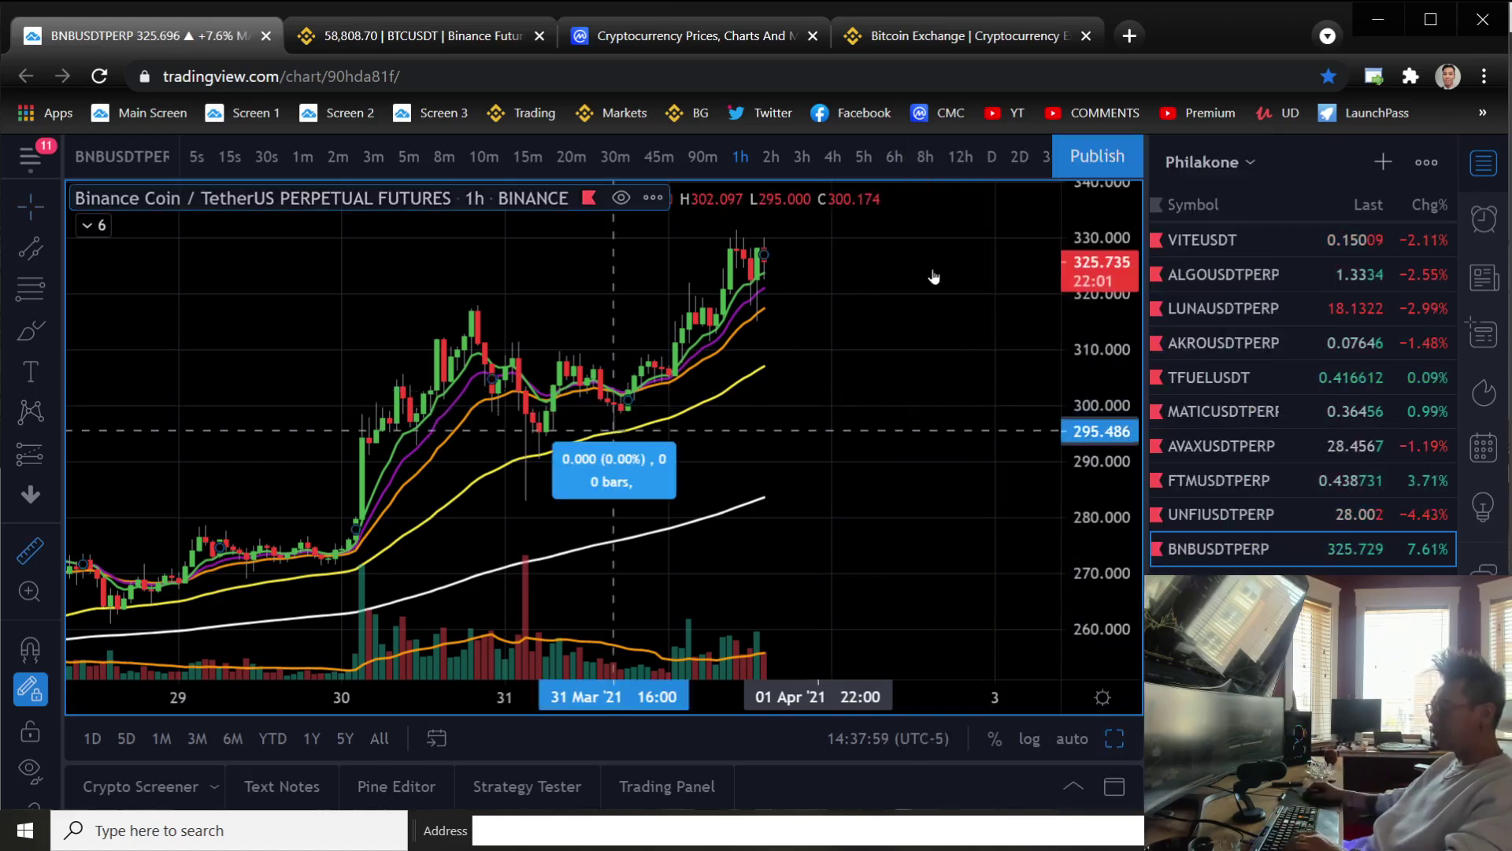
shift+click(836, 435)
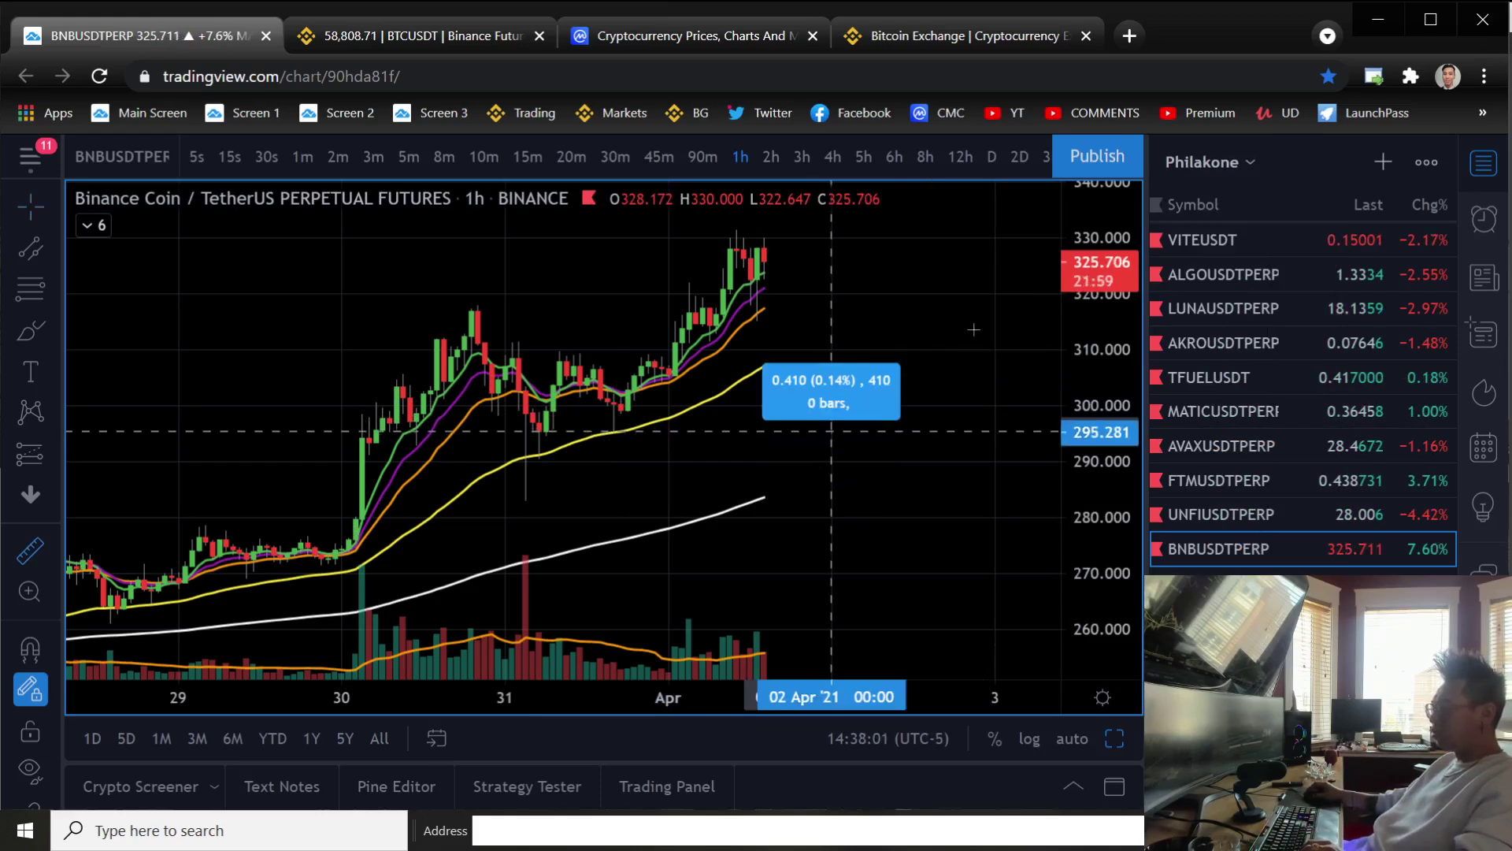
click(58, 451)
click(186, 562)
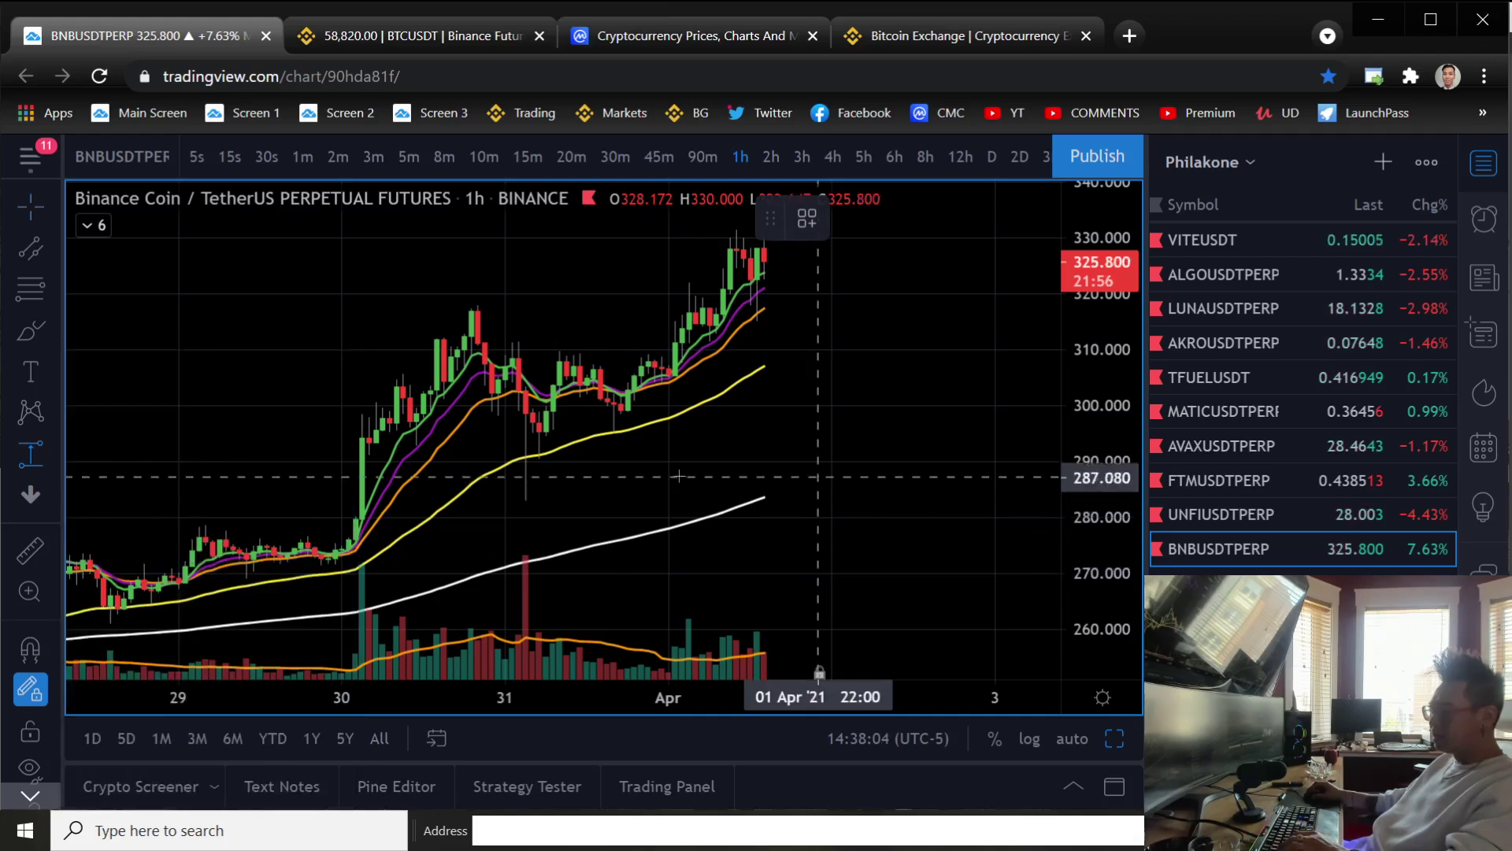
click(702, 434)
click(833, 231)
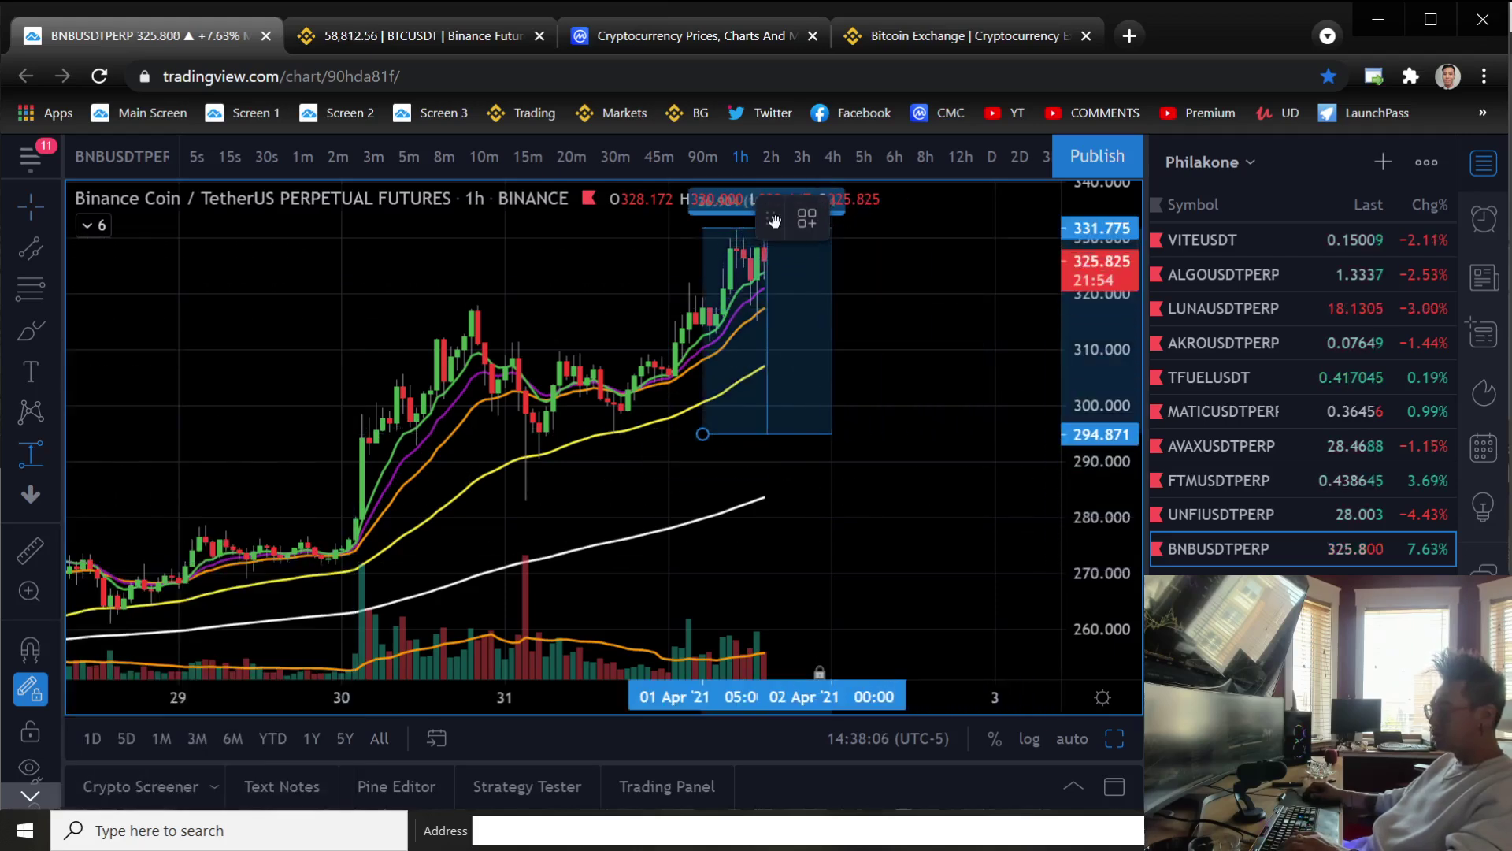
mouse_move(832, 232)
mouse_down()
mouse_move(1030, 239)
mouse_move(957, 266)
mouse_up()
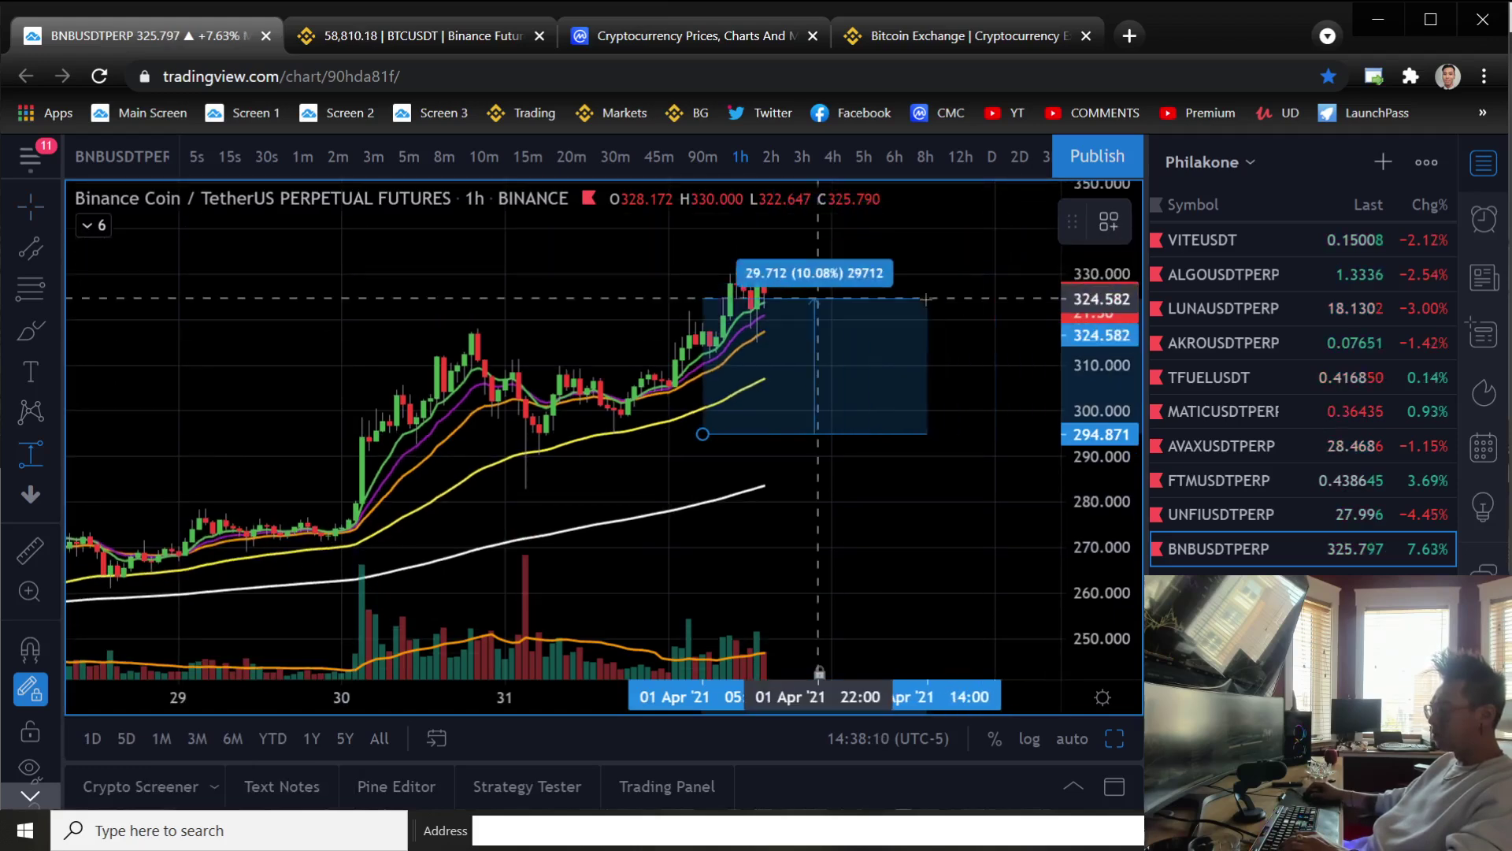
click(957, 265)
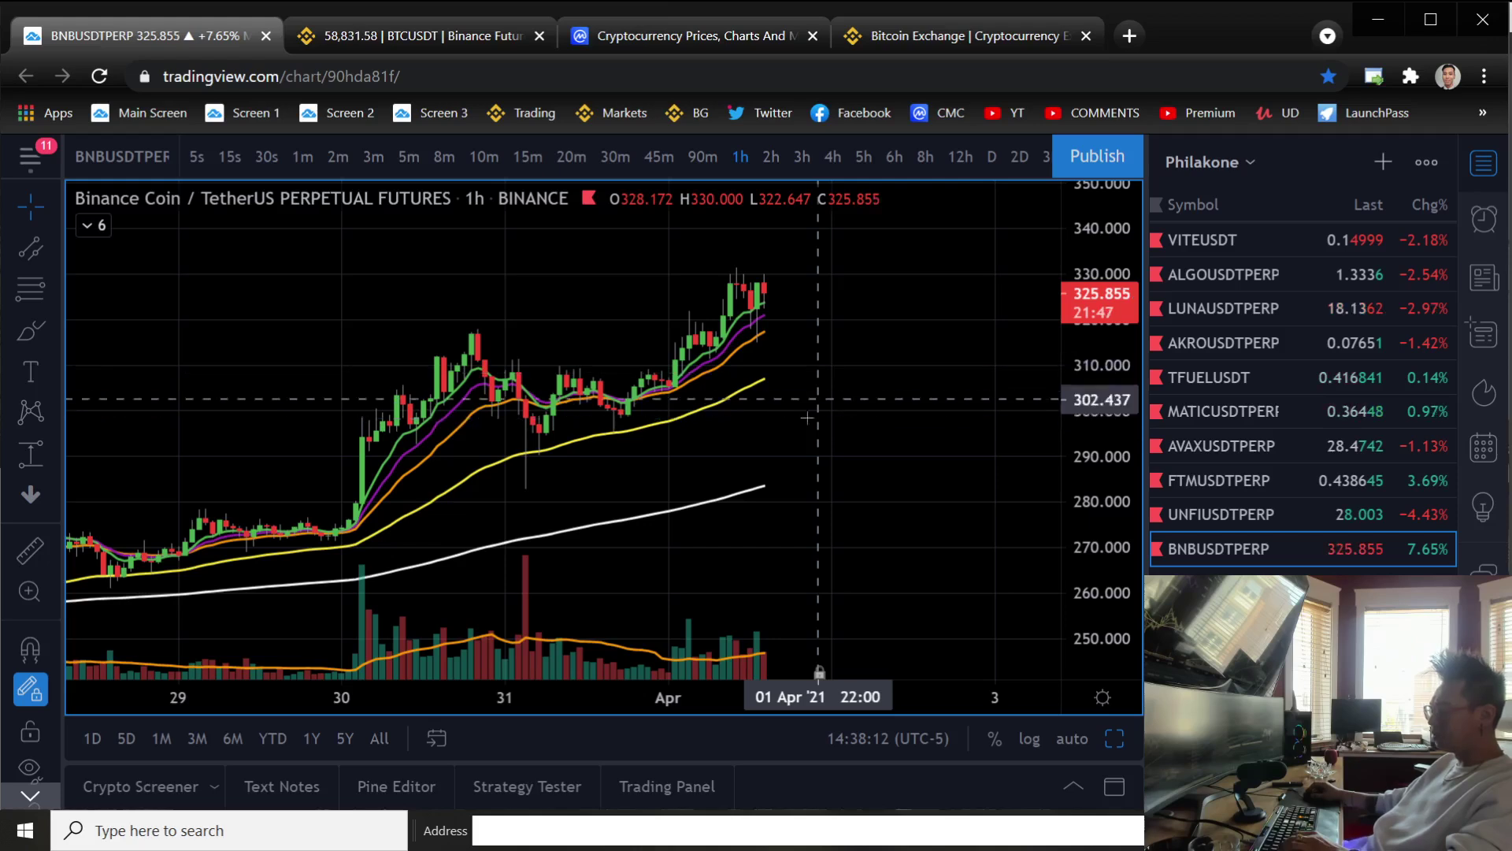
scroll(787, 534, down, 3)
scroll(788, 555, down, 2)
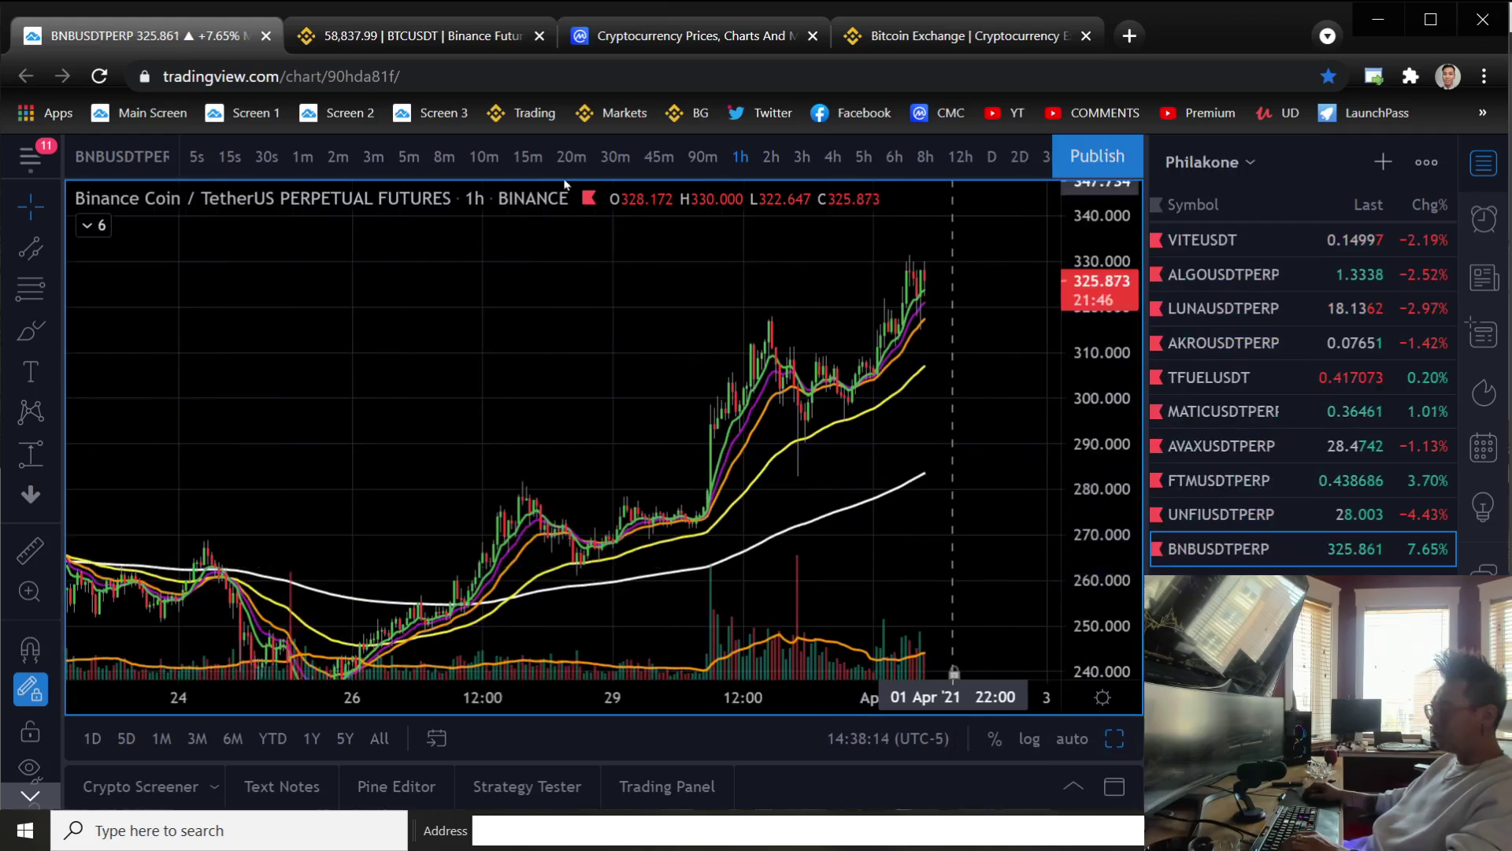
Switch to the 5h timeframe and maximise the price pane, hiding MACD and RSI
double_click(633, 320)
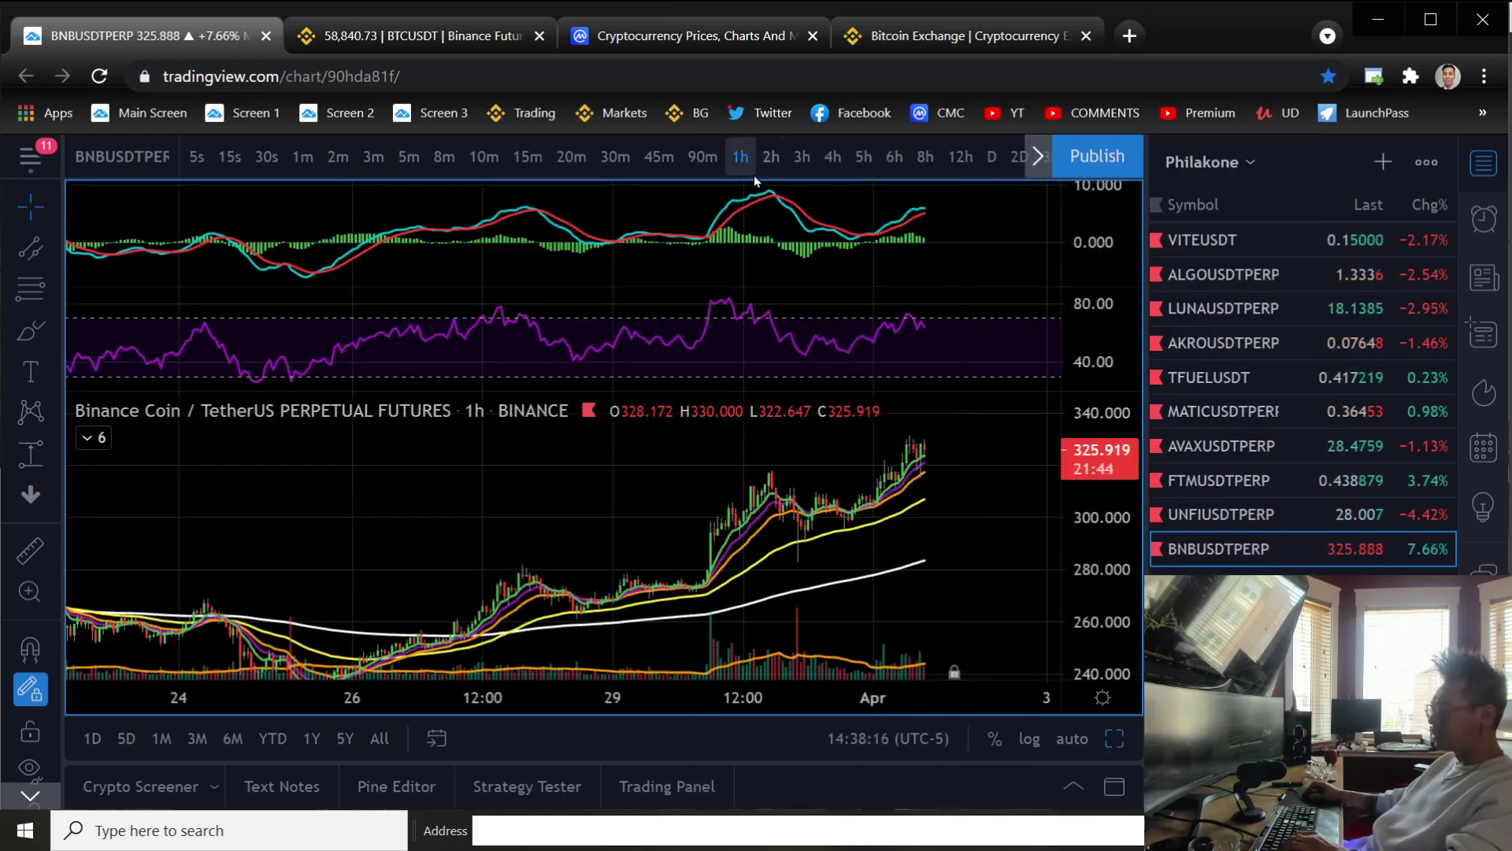
click(864, 156)
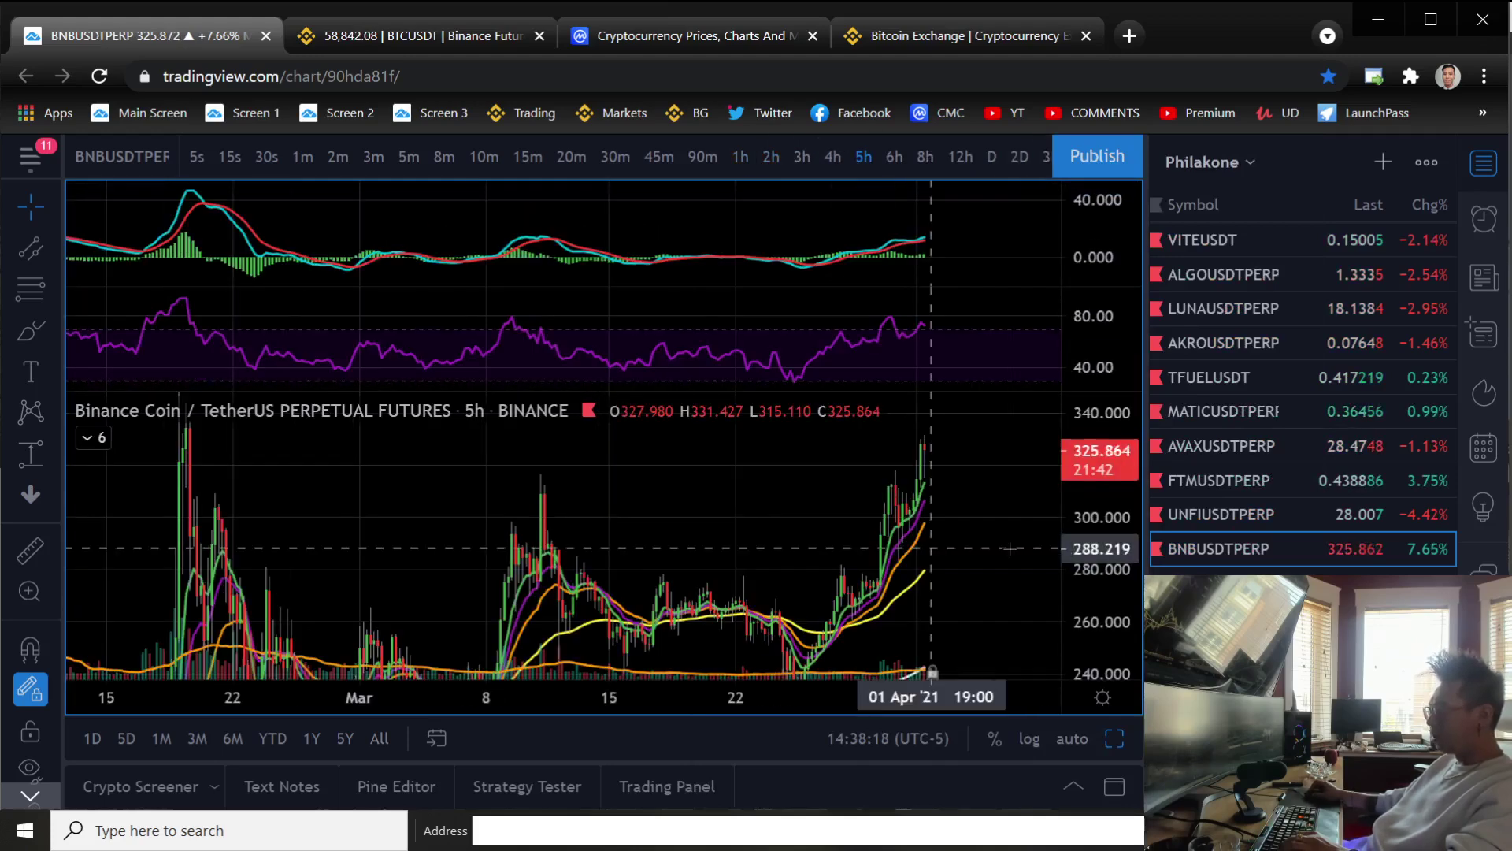
right_click(966, 561)
double_click(906, 557)
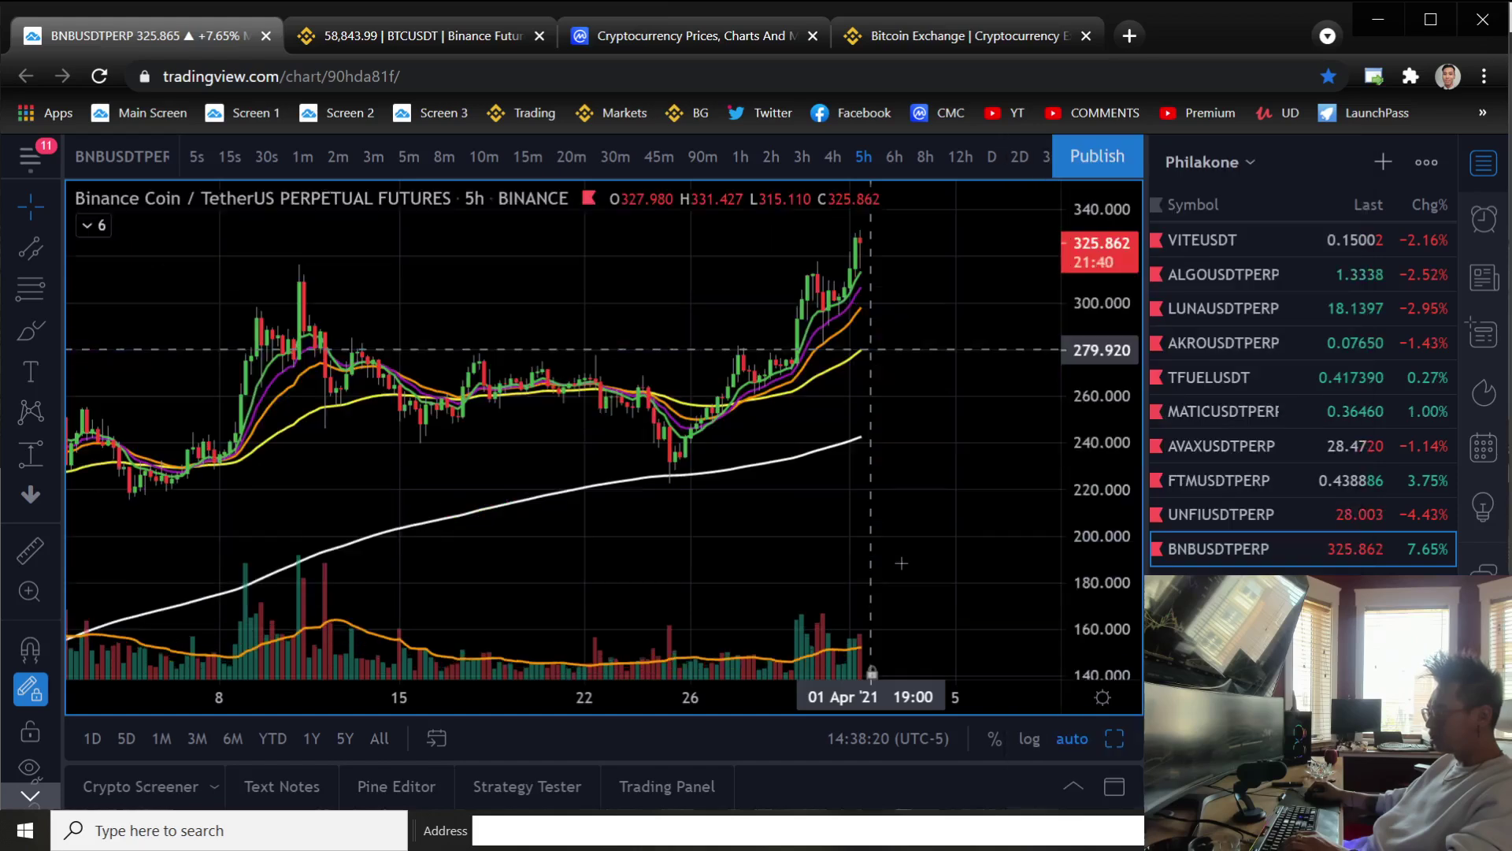
scroll(930, 542, up, 5)
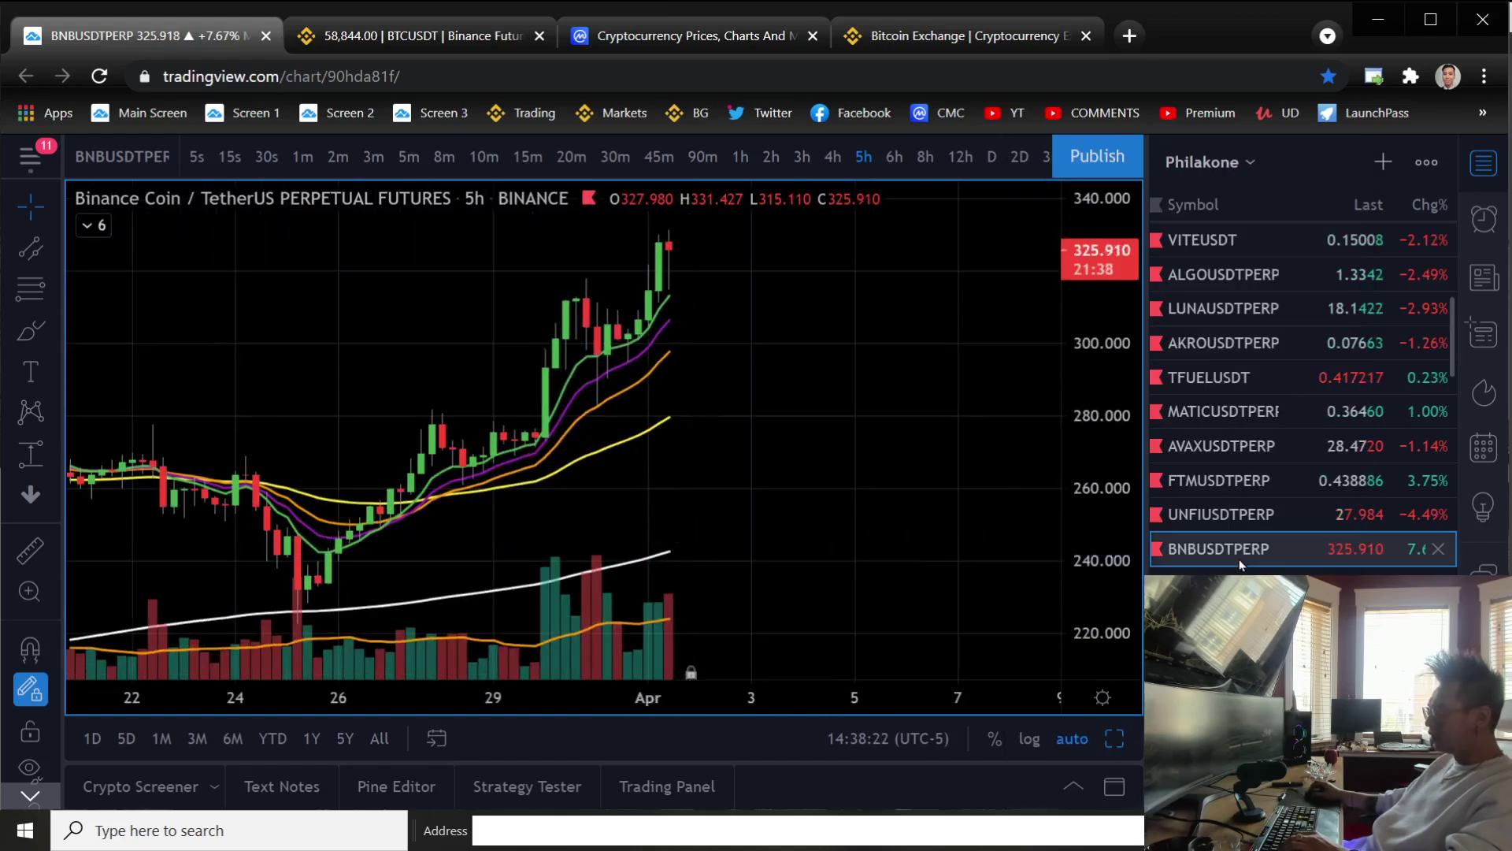
mouse_move(1178, 552)
mouse_down()
mouse_move(1283, 259)
mouse_move(1182, 281)
mouse_up()
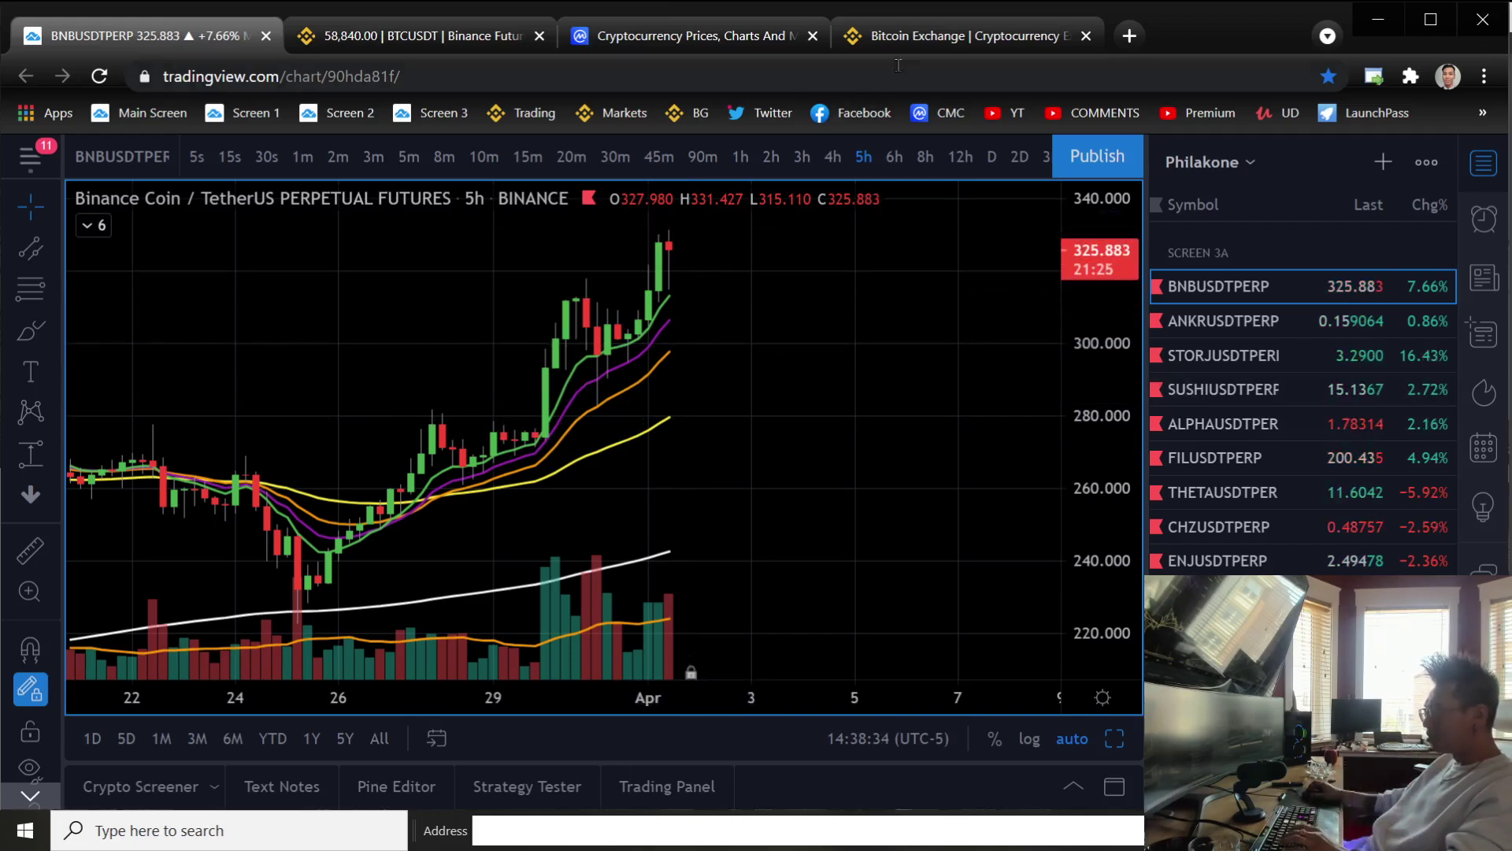
click(694, 37)
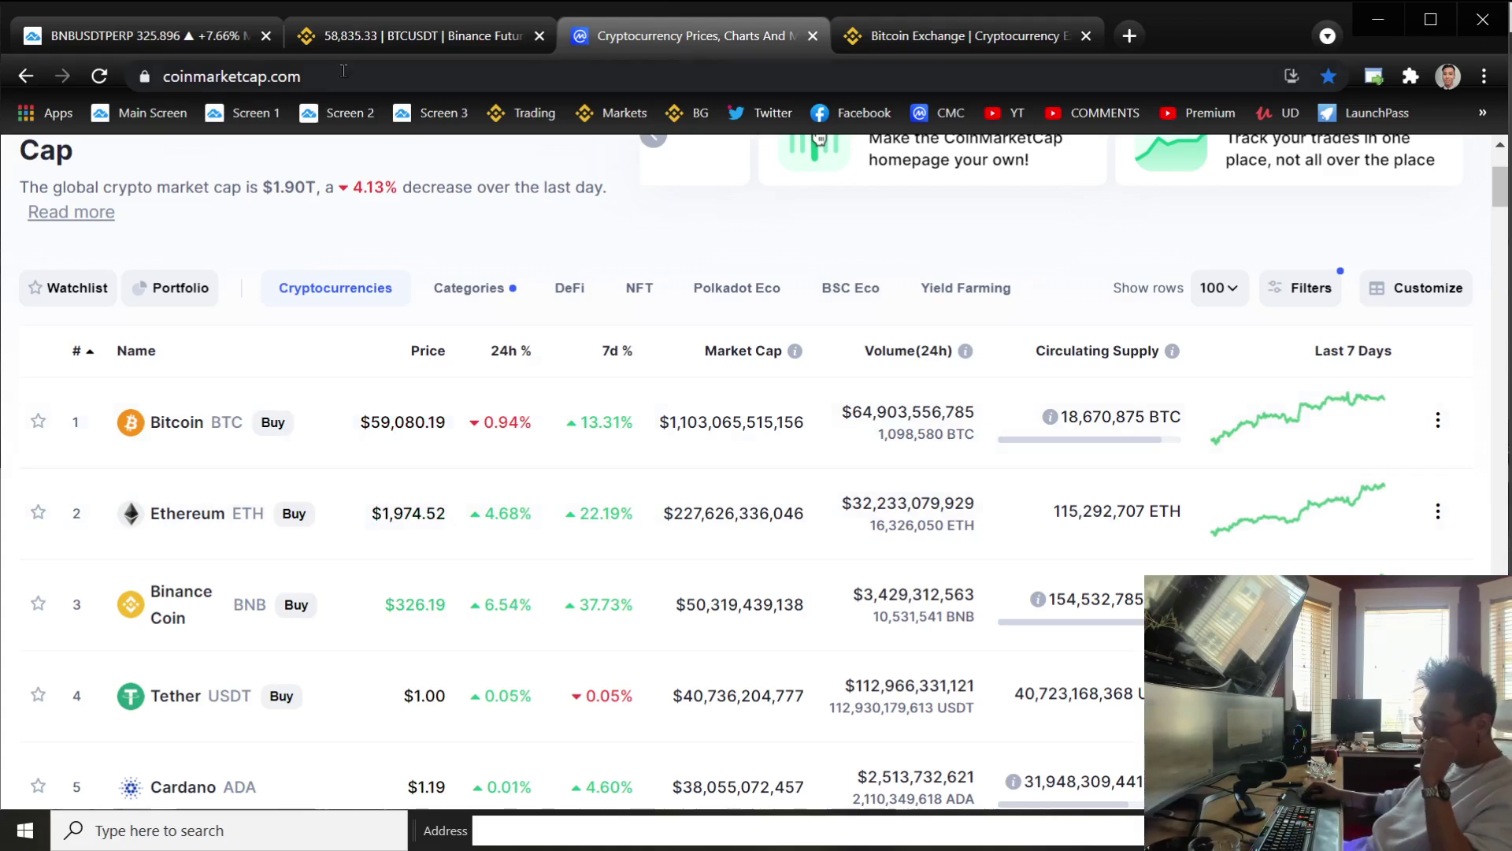
click(177, 36)
scroll(1331, 536, down, 5)
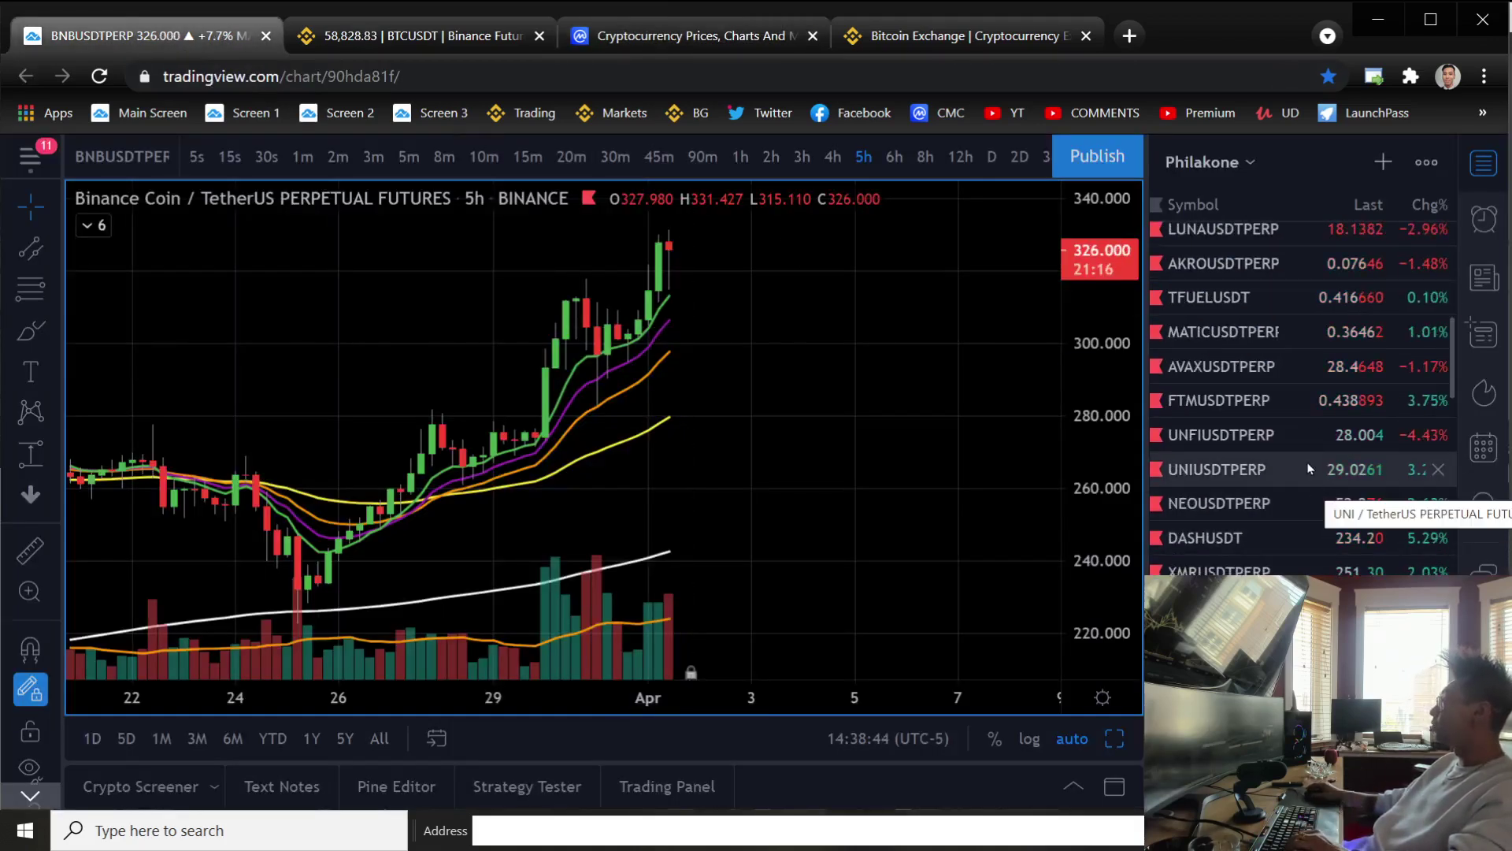
scroll(1307, 462, down, 3)
scroll(1308, 469, down, 1)
scroll(1307, 468, down, 1)
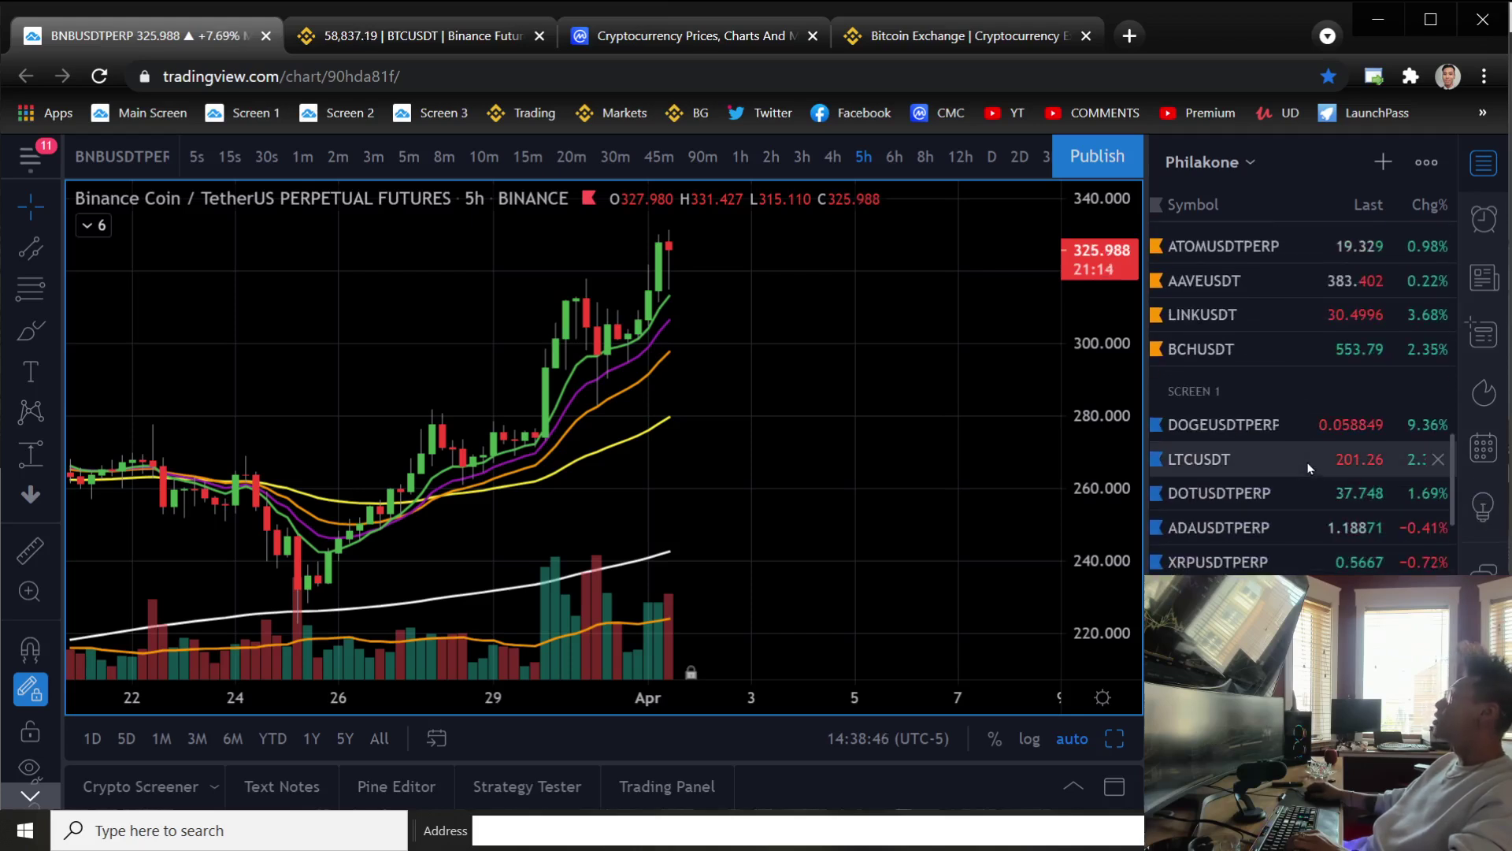
scroll(1307, 468, down, 3)
scroll(1308, 469, down, 1)
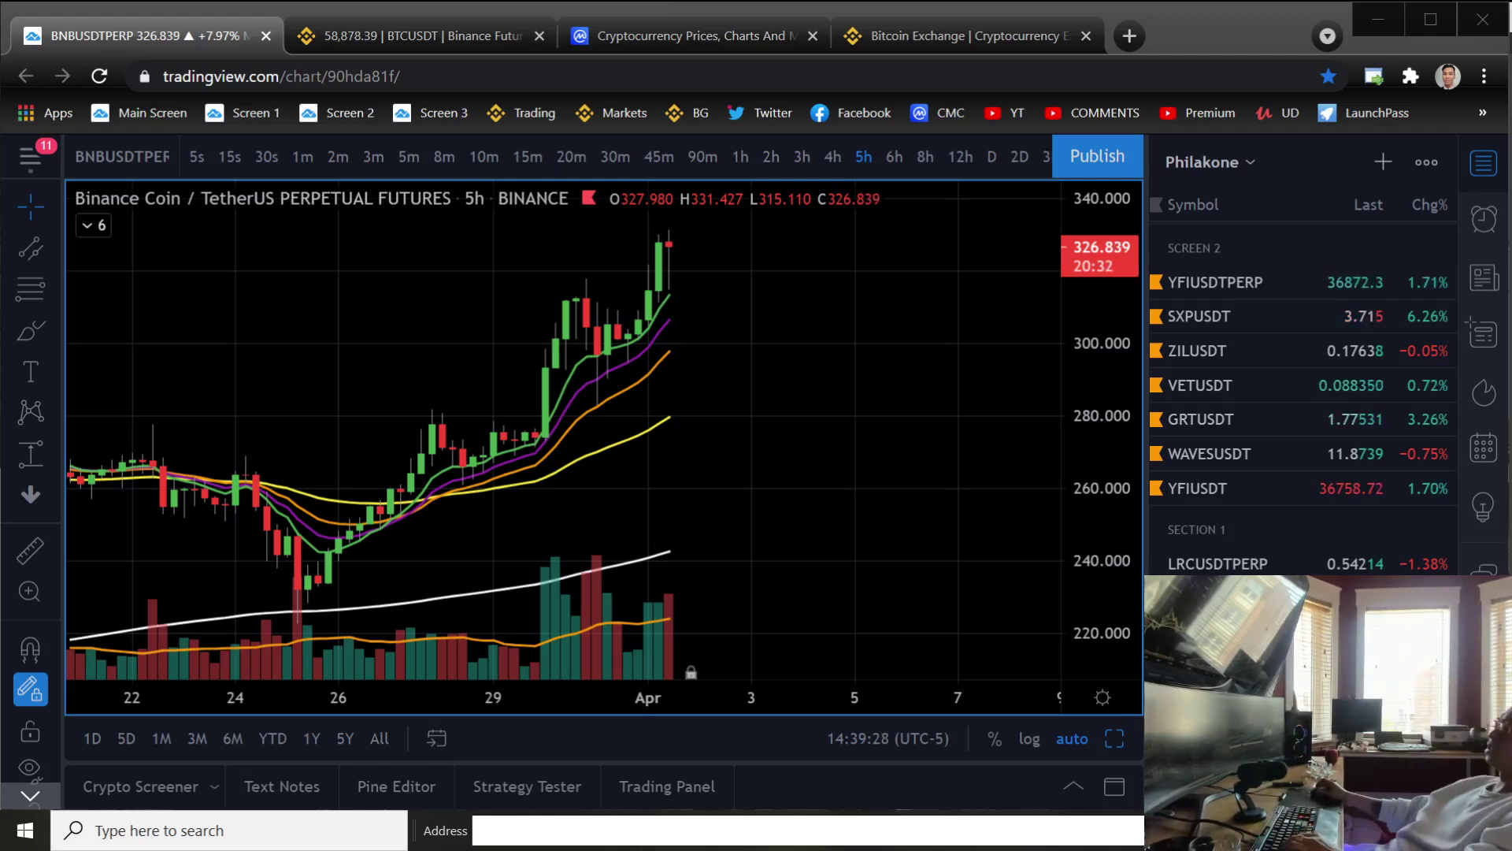
scroll(1300, 555, down, 1)
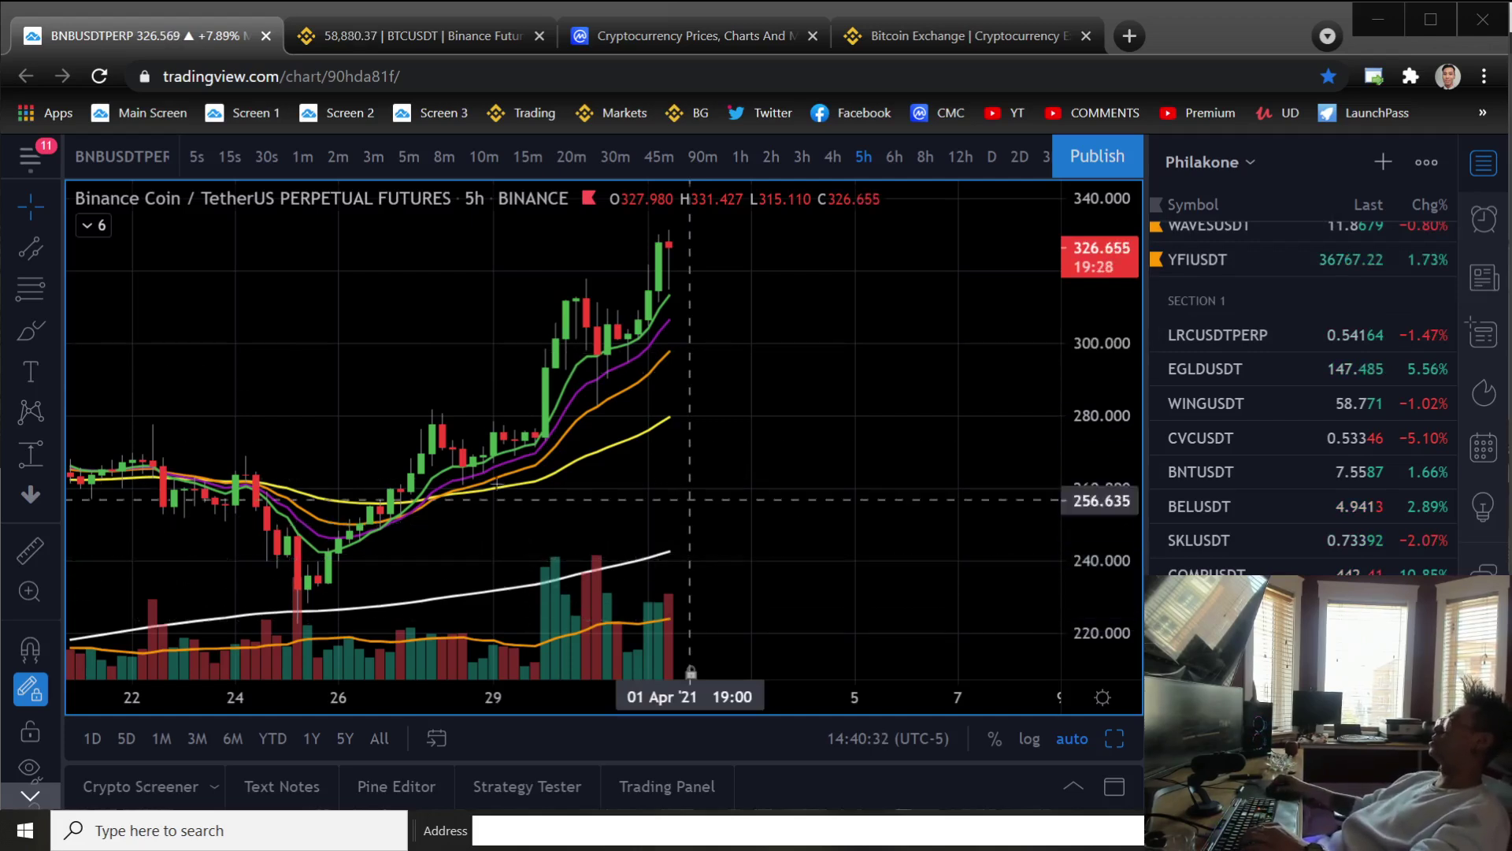
right_click(993, 539)
click(800, 494)
scroll(1261, 528, down, 2)
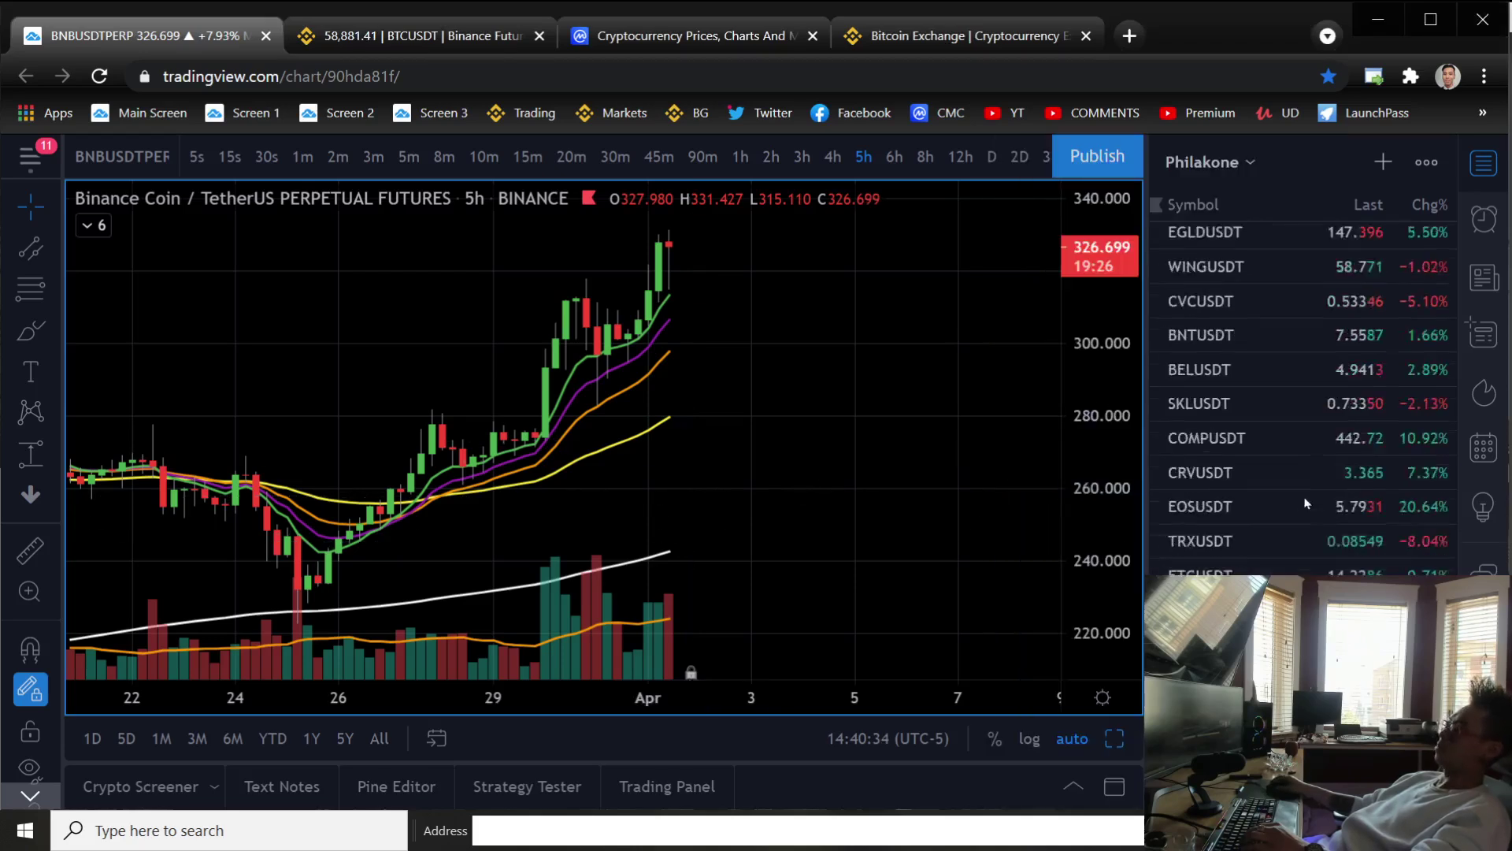
scroll(1260, 528, down, 2)
scroll(1270, 477, up, 5)
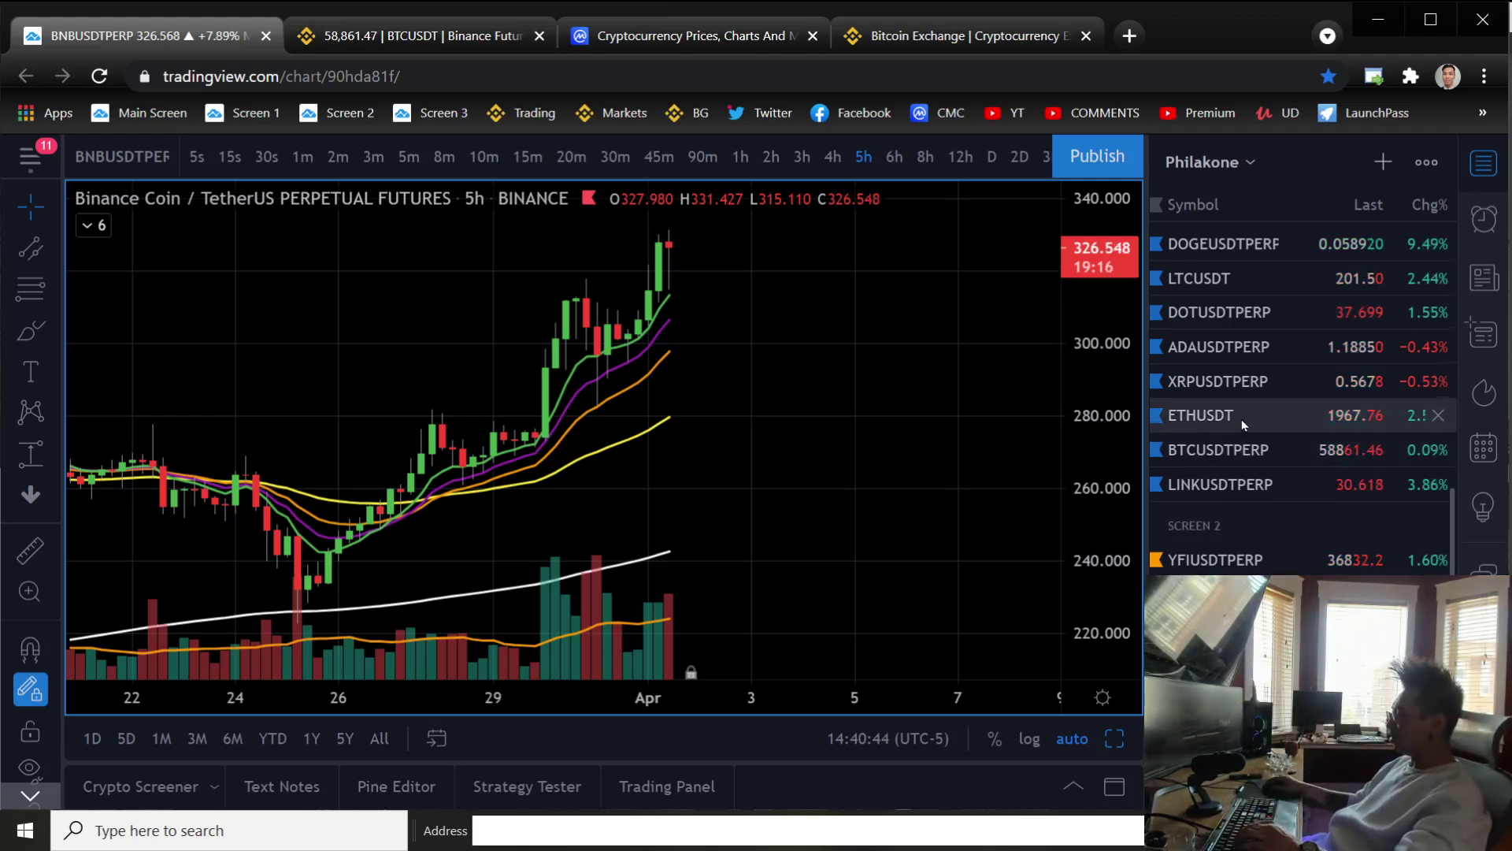
scroll(1243, 419, down, 1)
scroll(1243, 414, down, 3)
scroll(1244, 402, down, 2)
scroll(1274, 402, down, 2)
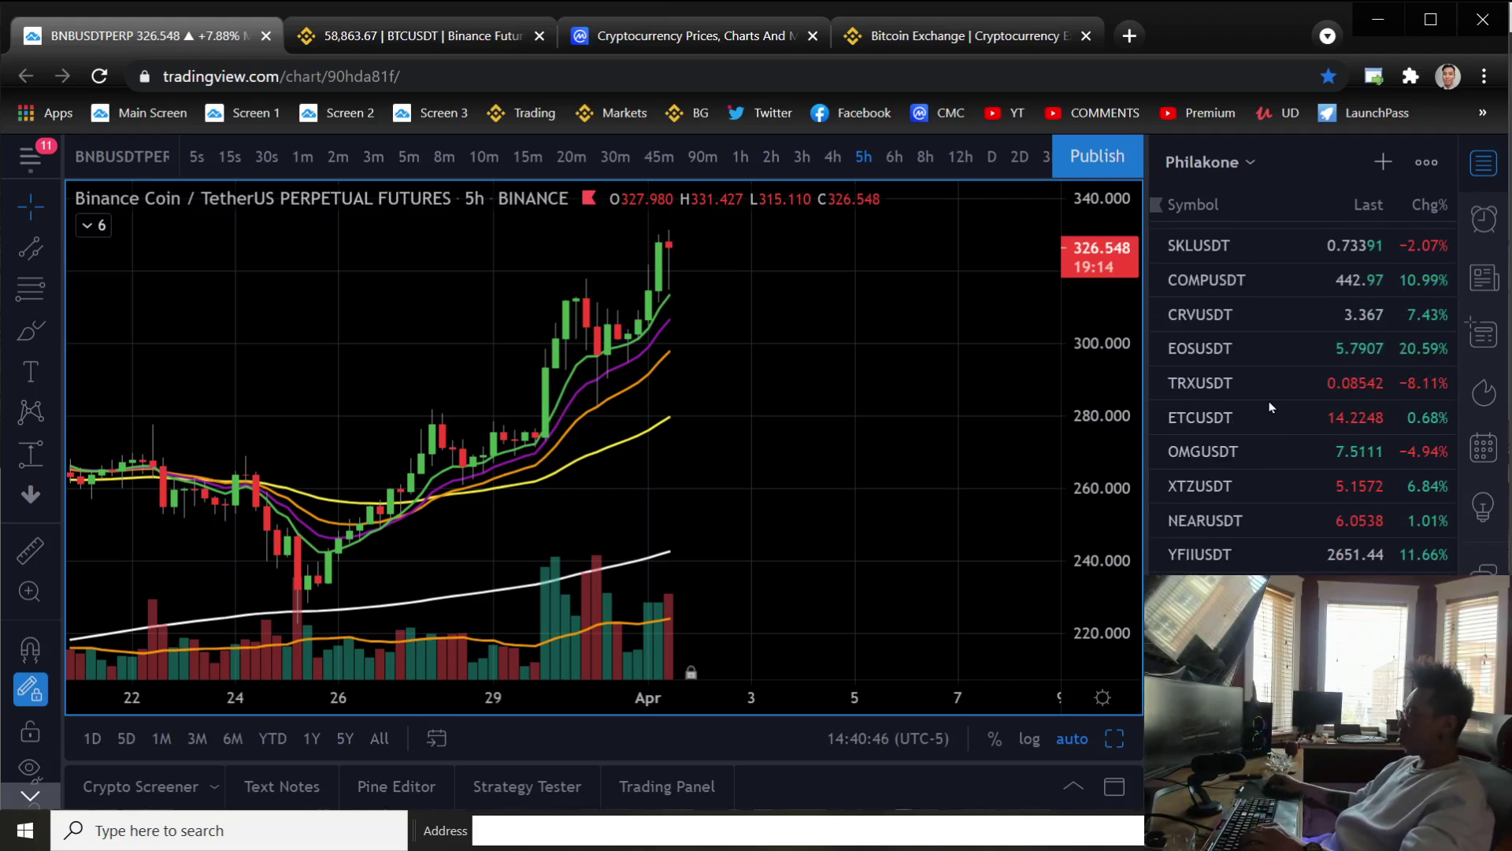
scroll(1294, 503, up, 5)
scroll(1328, 542, up, 3)
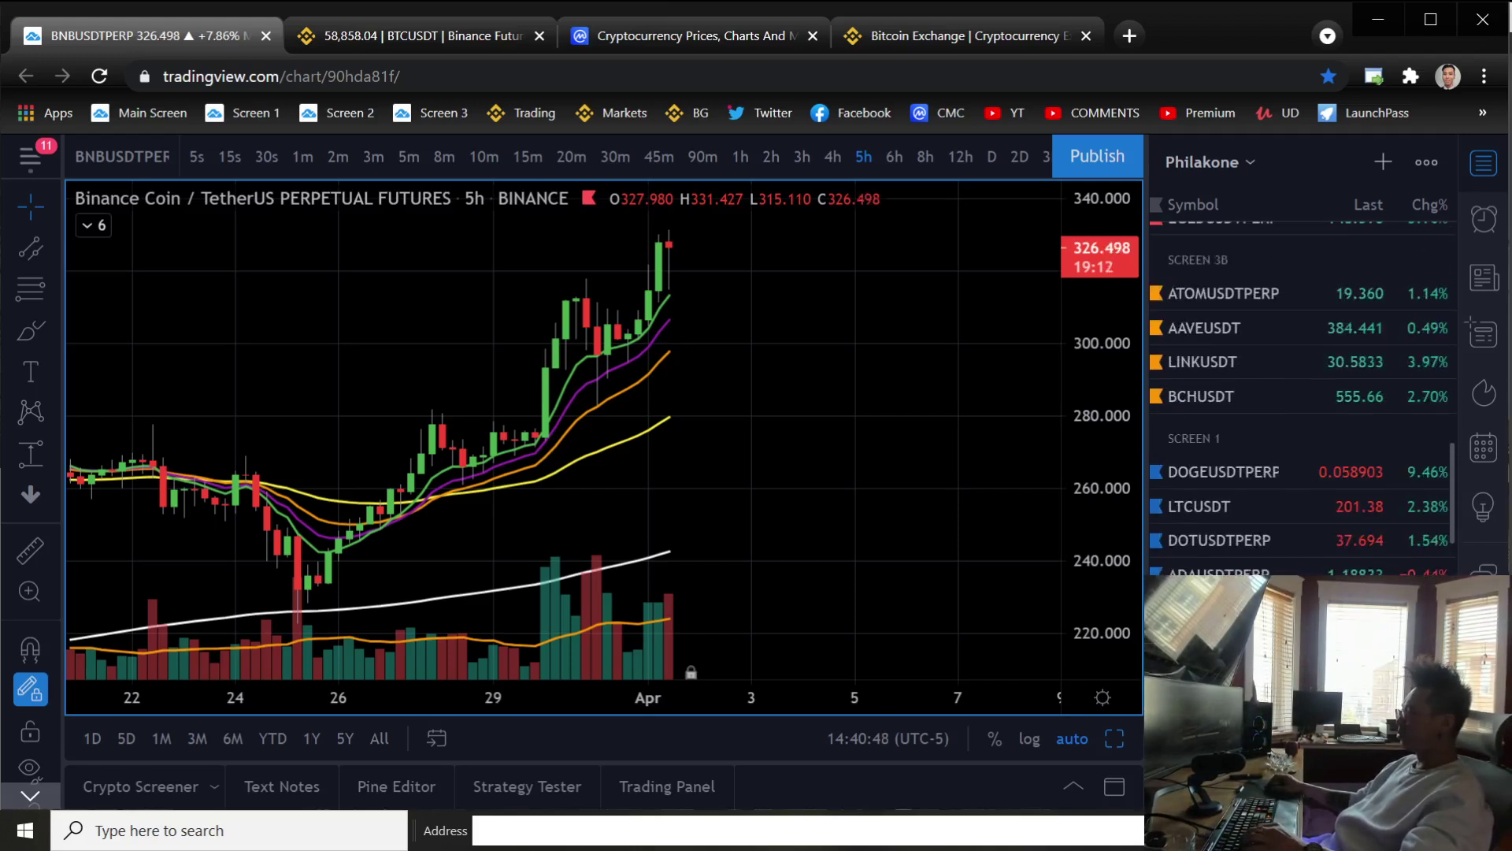
Open the BTCUSDTPERP chart and shift the view back to March
right_click(845, 432)
click(763, 433)
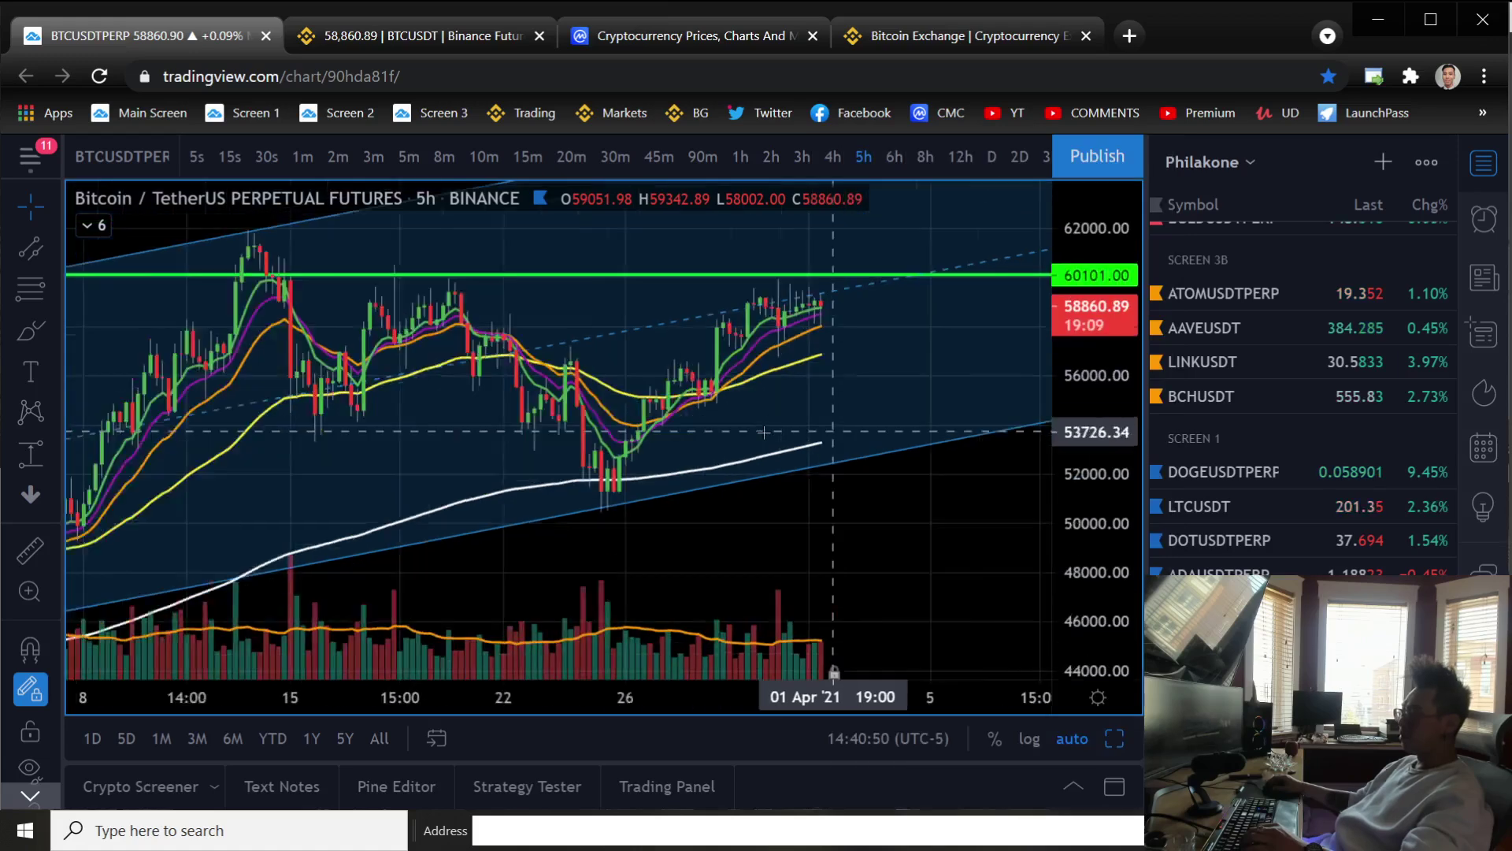
scroll(764, 433, down, 2)
right_click(907, 432)
drag(674, 270, 674, 285)
scroll(957, 542, down, 3)
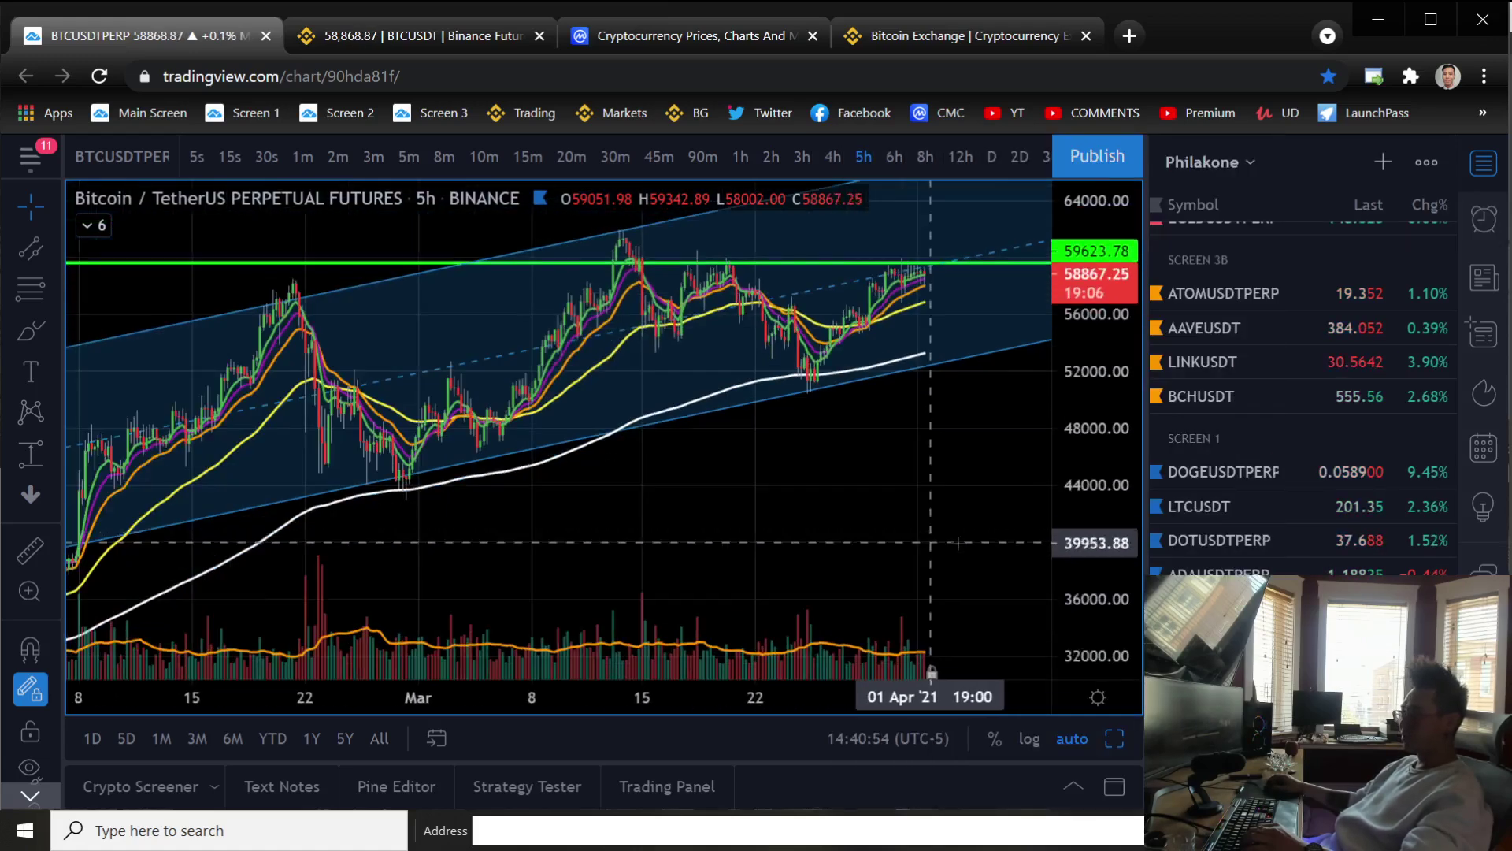
scroll(957, 542, down, 2)
Pan the Bitcoin chart so the whole February–April ascending channel fits
right_click(957, 542)
click(778, 496)
scroll(779, 496, down, 2)
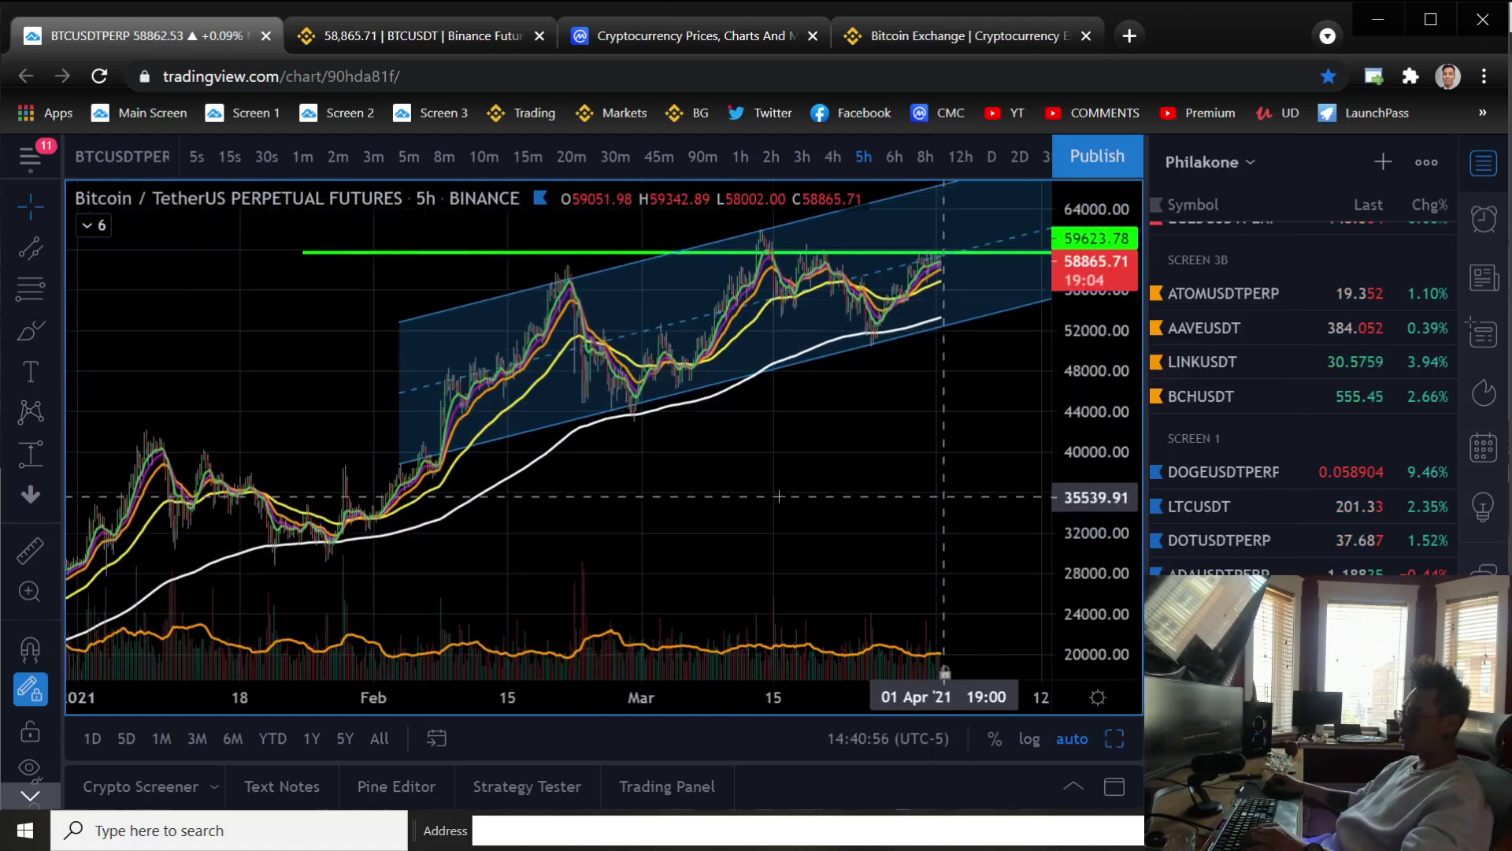
scroll(779, 496, up, 2)
drag(778, 497, 795, 518)
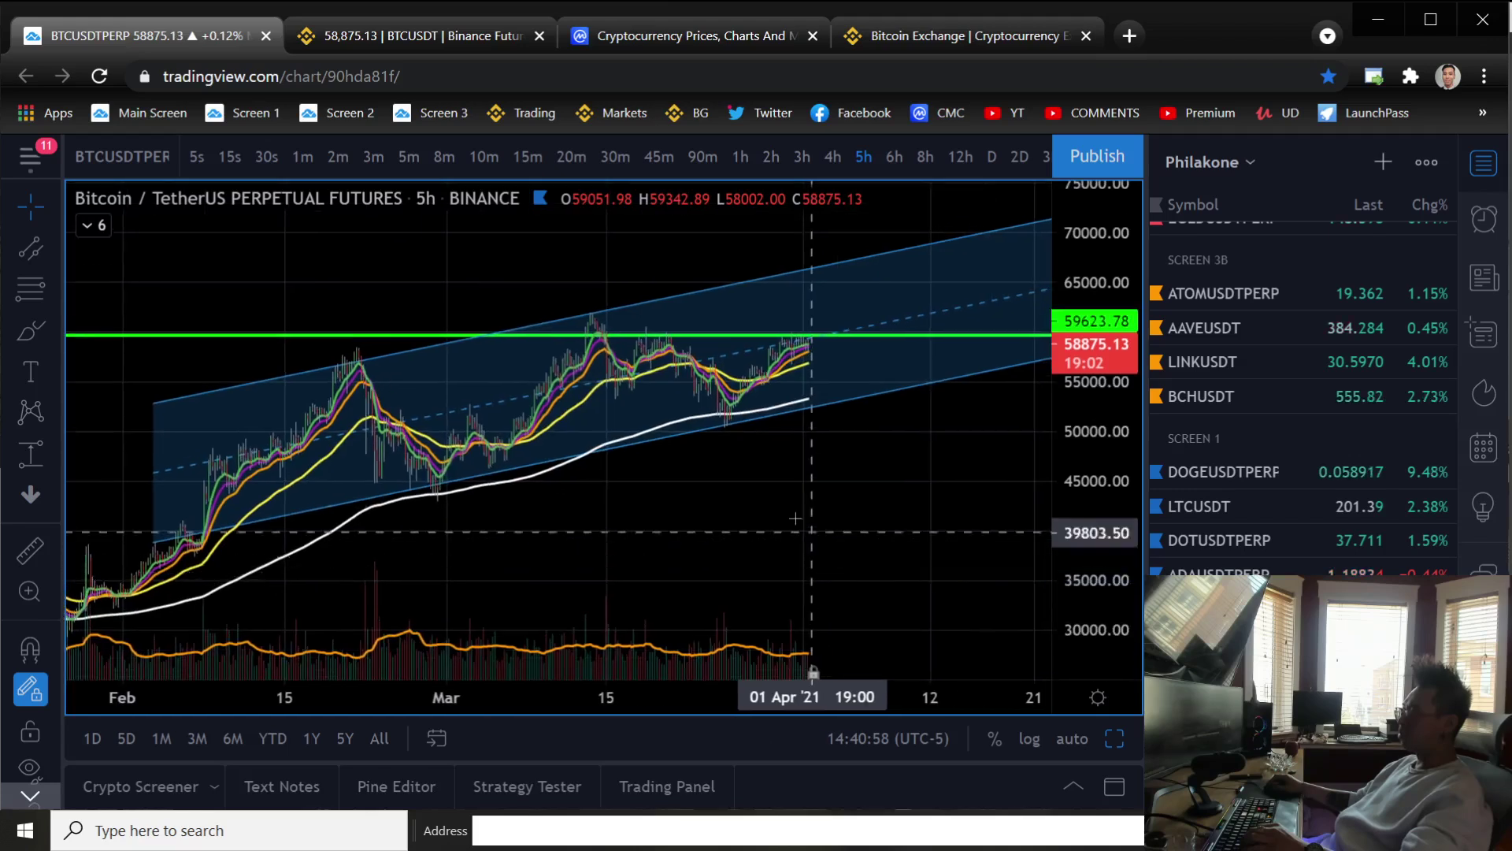
right_click(927, 468)
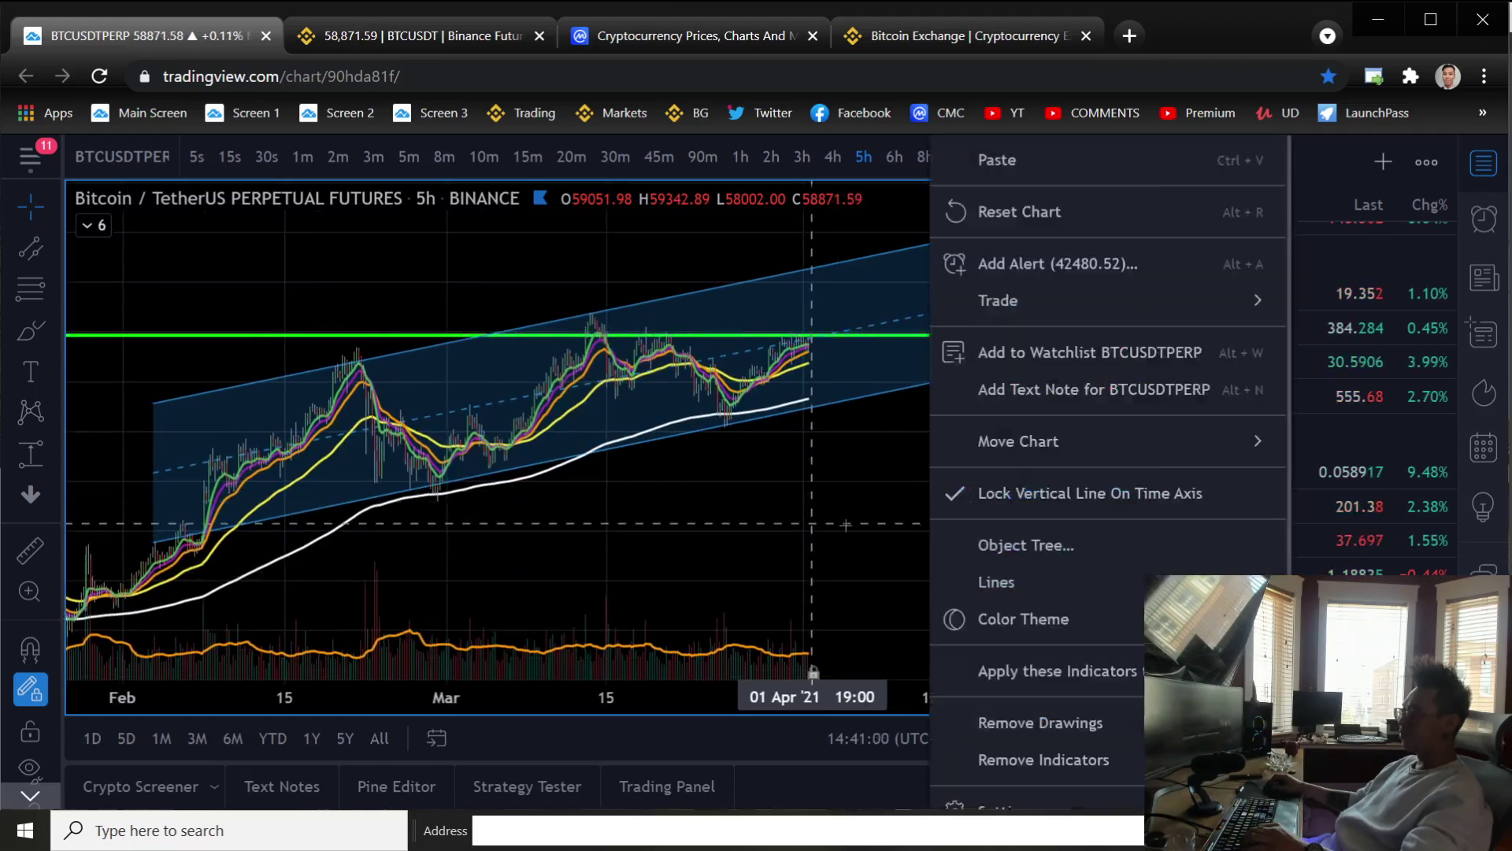
key(Escape)
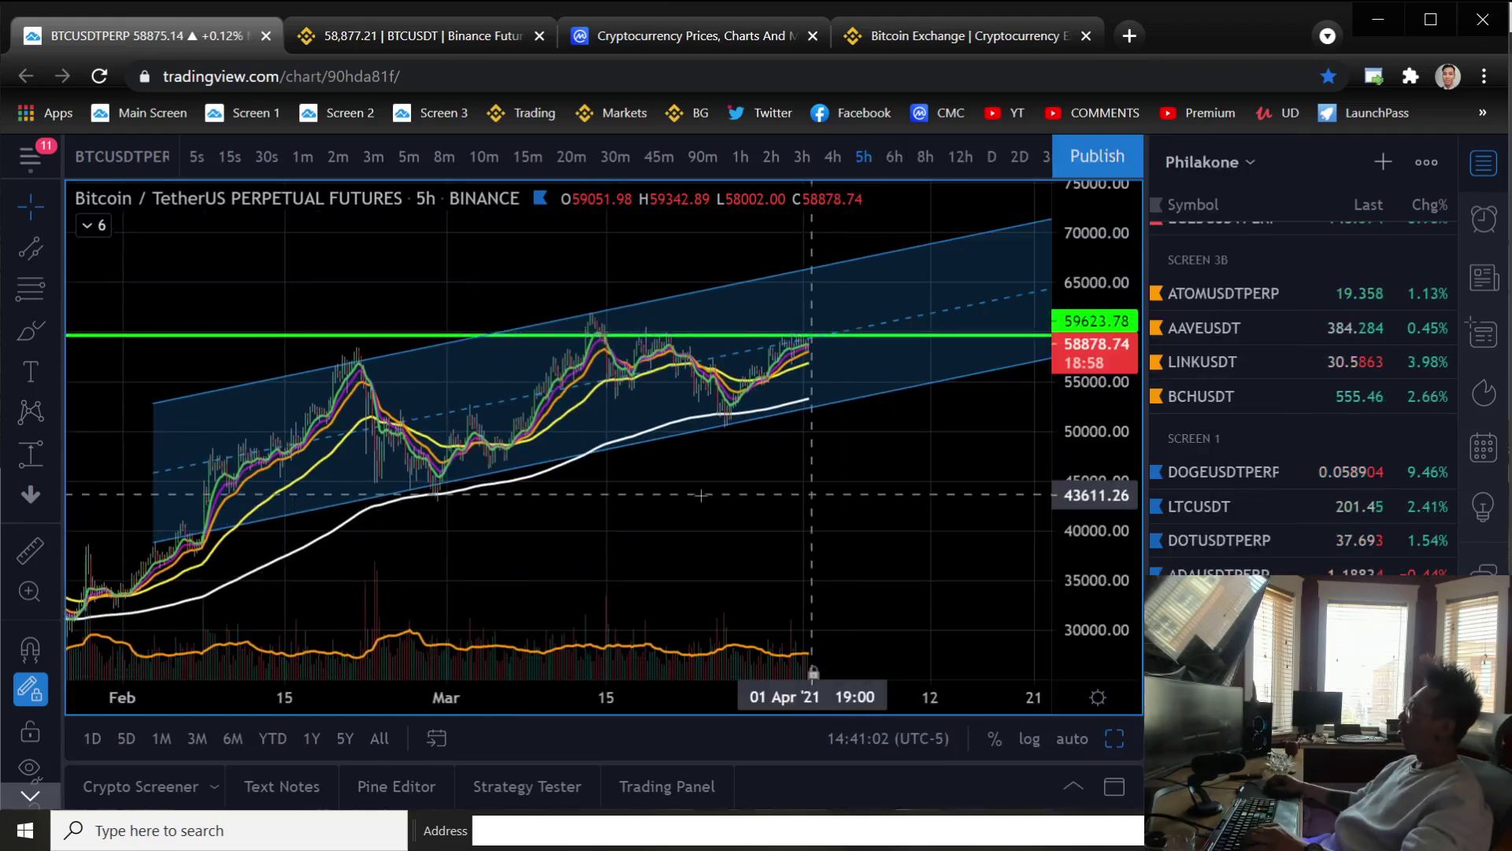
scroll(881, 514, down, 3)
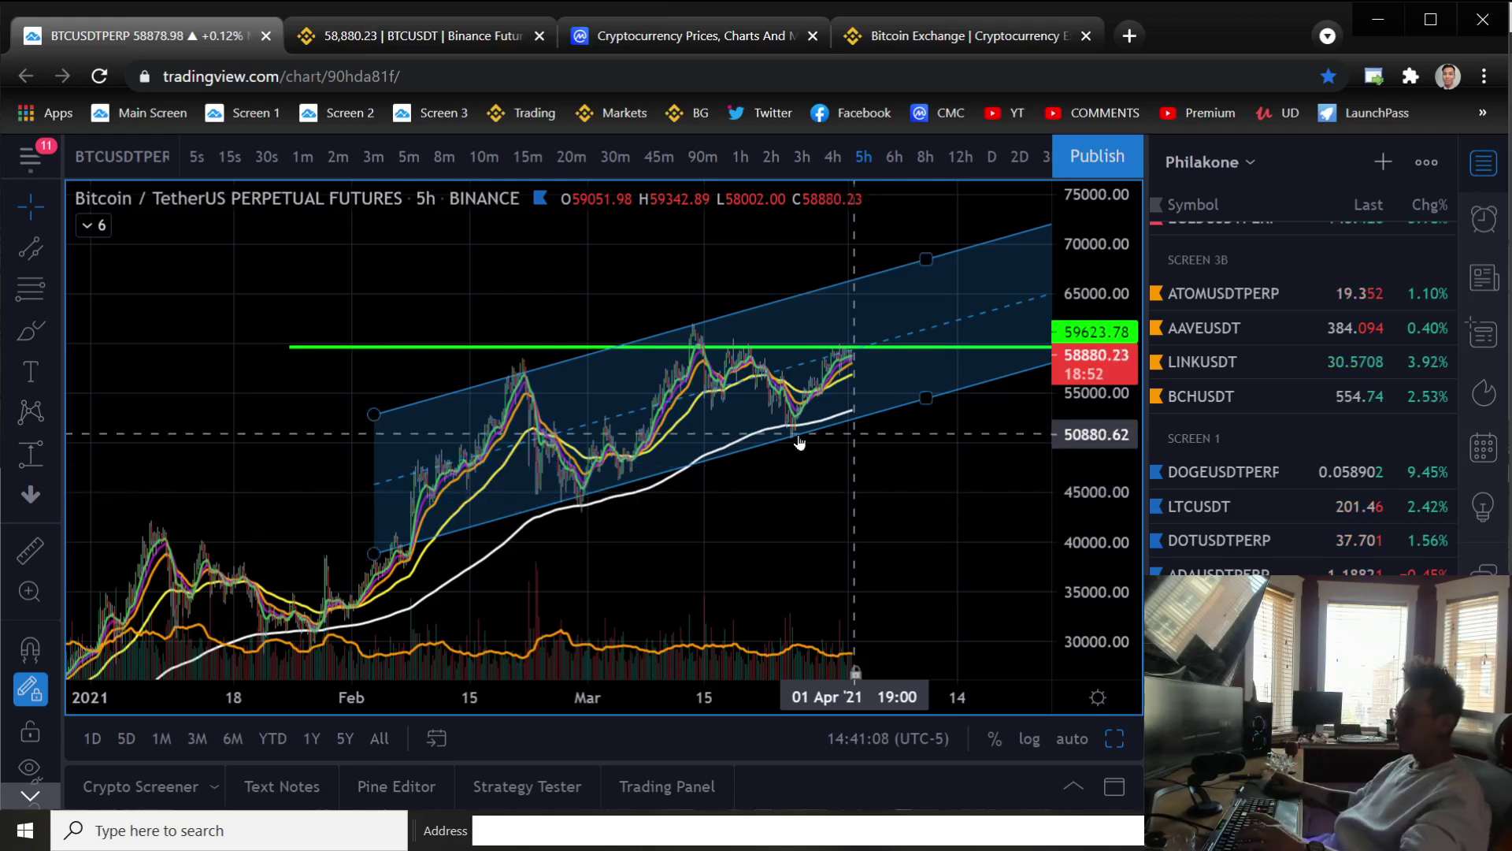
right_click(857, 413)
click(827, 365)
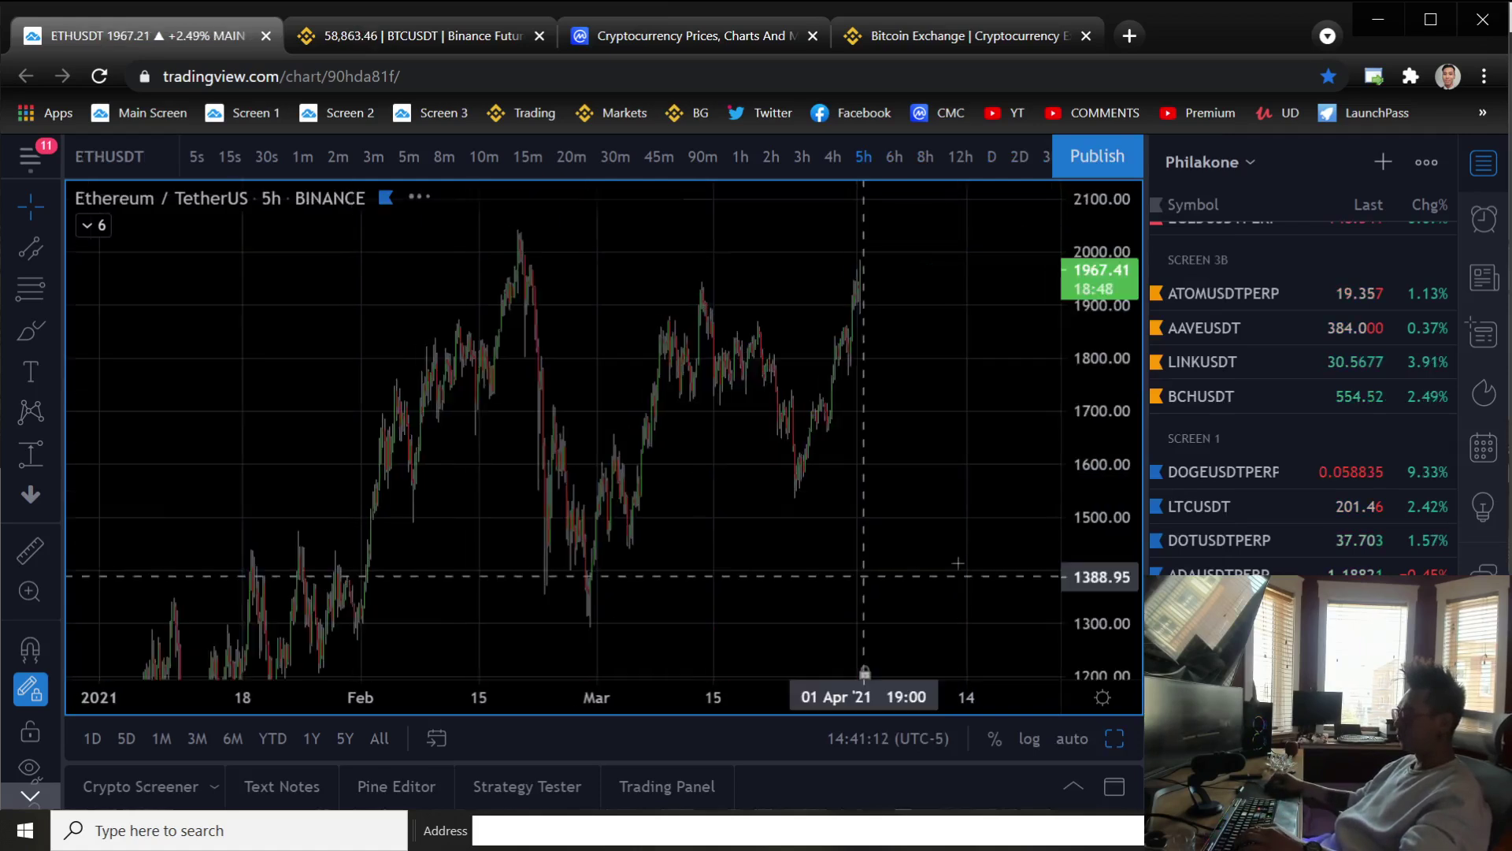
Open the ETHUSDT chart and try out a couple of line drawing tools
right_click(962, 591)
click(1114, 584)
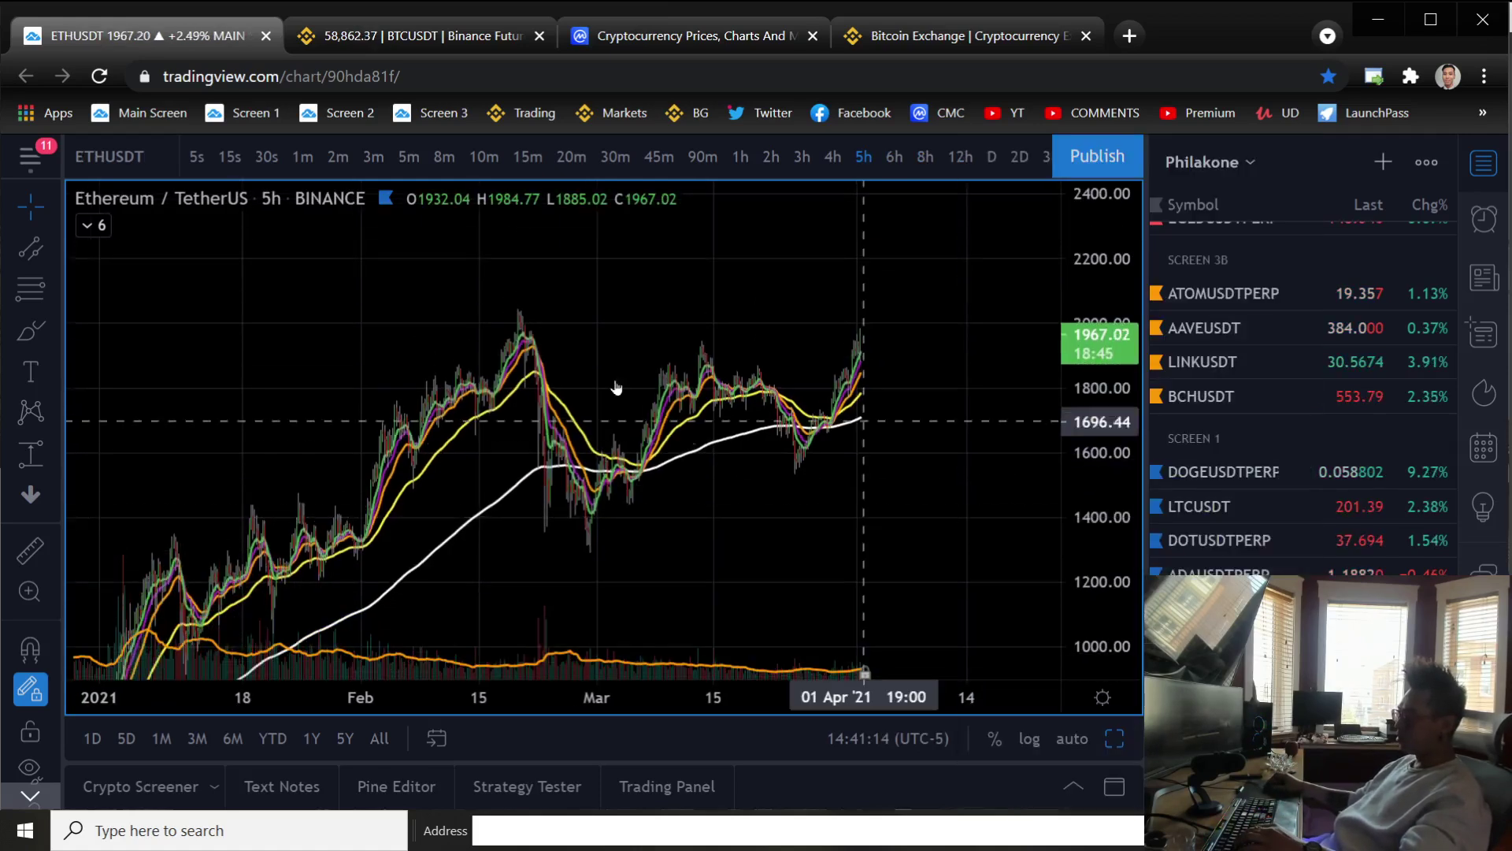
click(54, 255)
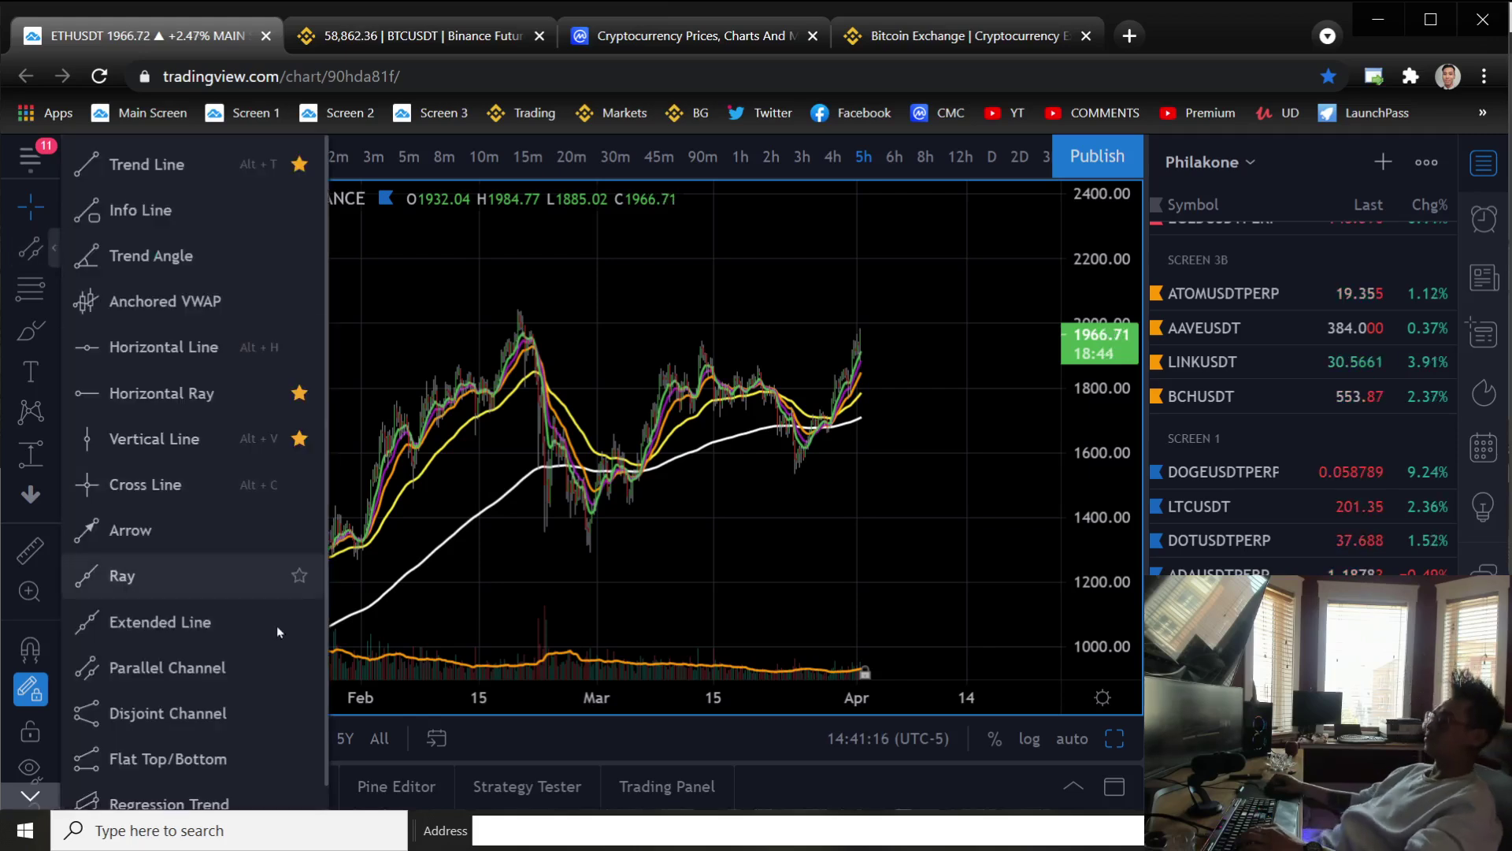
click(189, 622)
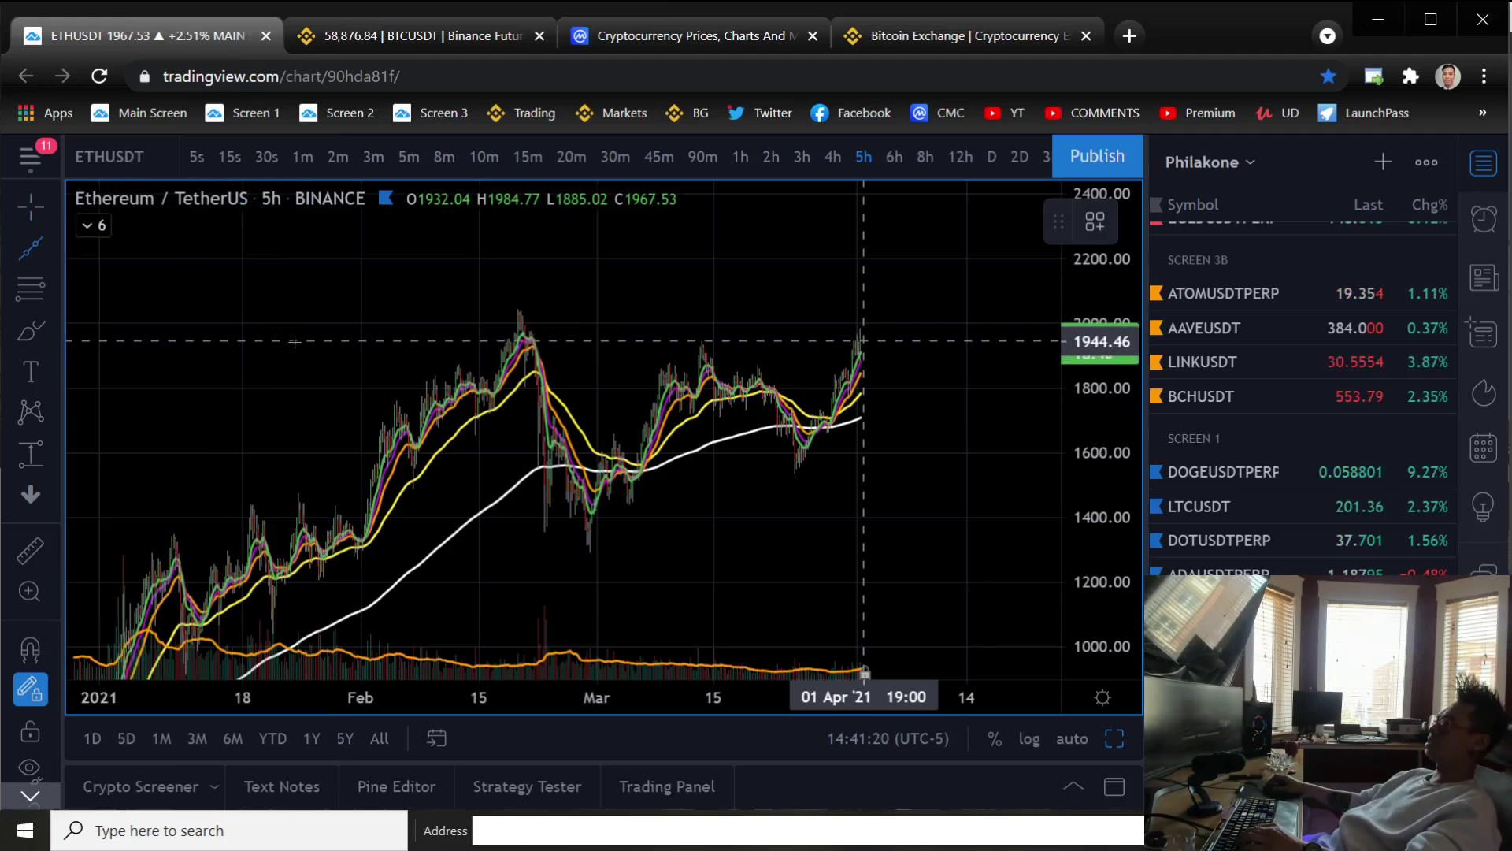
click(294, 342)
key(Escape)
click(56, 252)
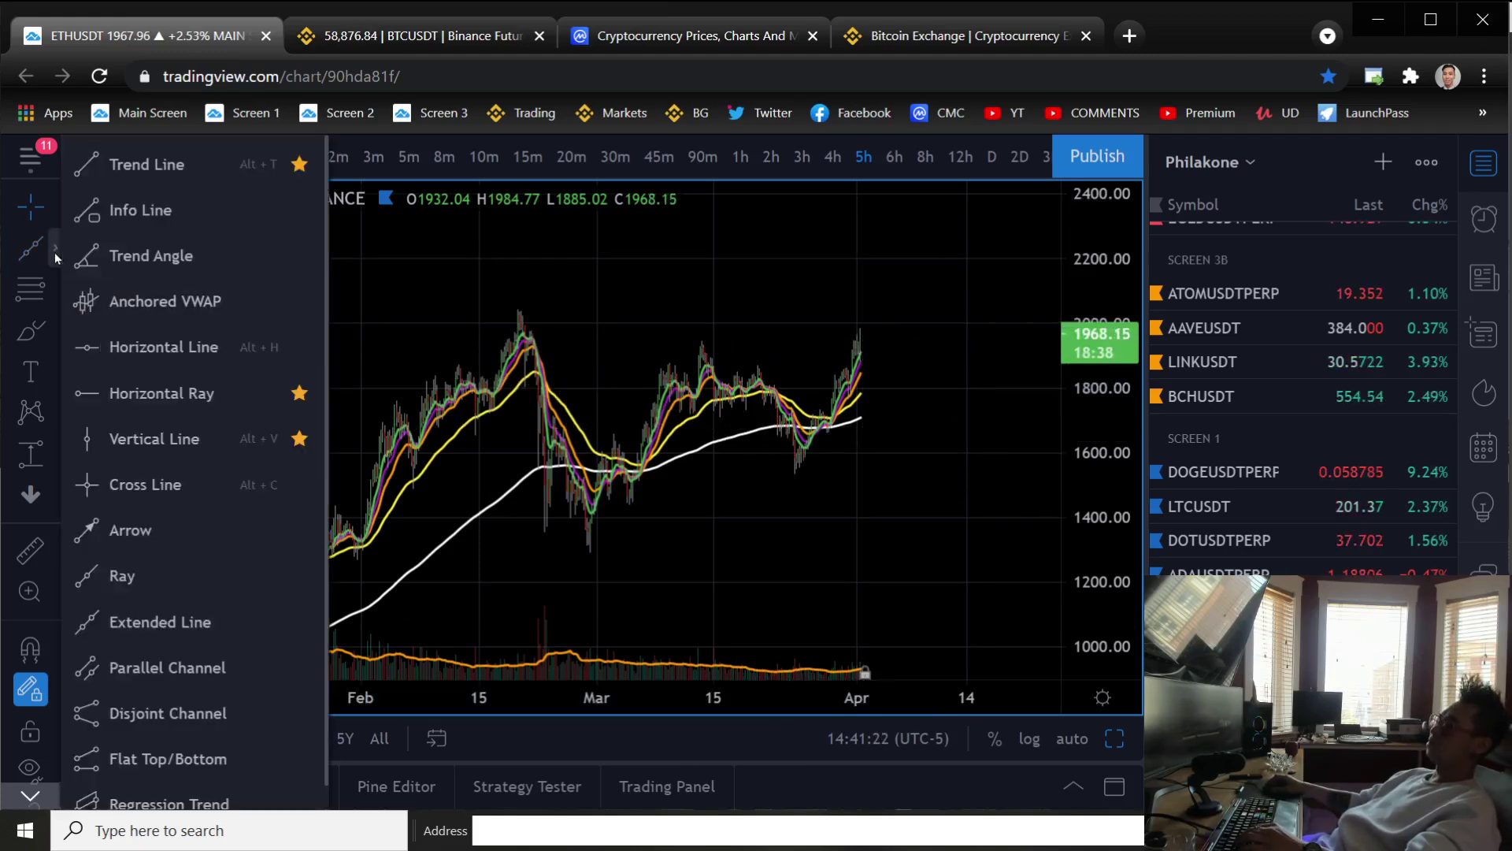
click(254, 617)
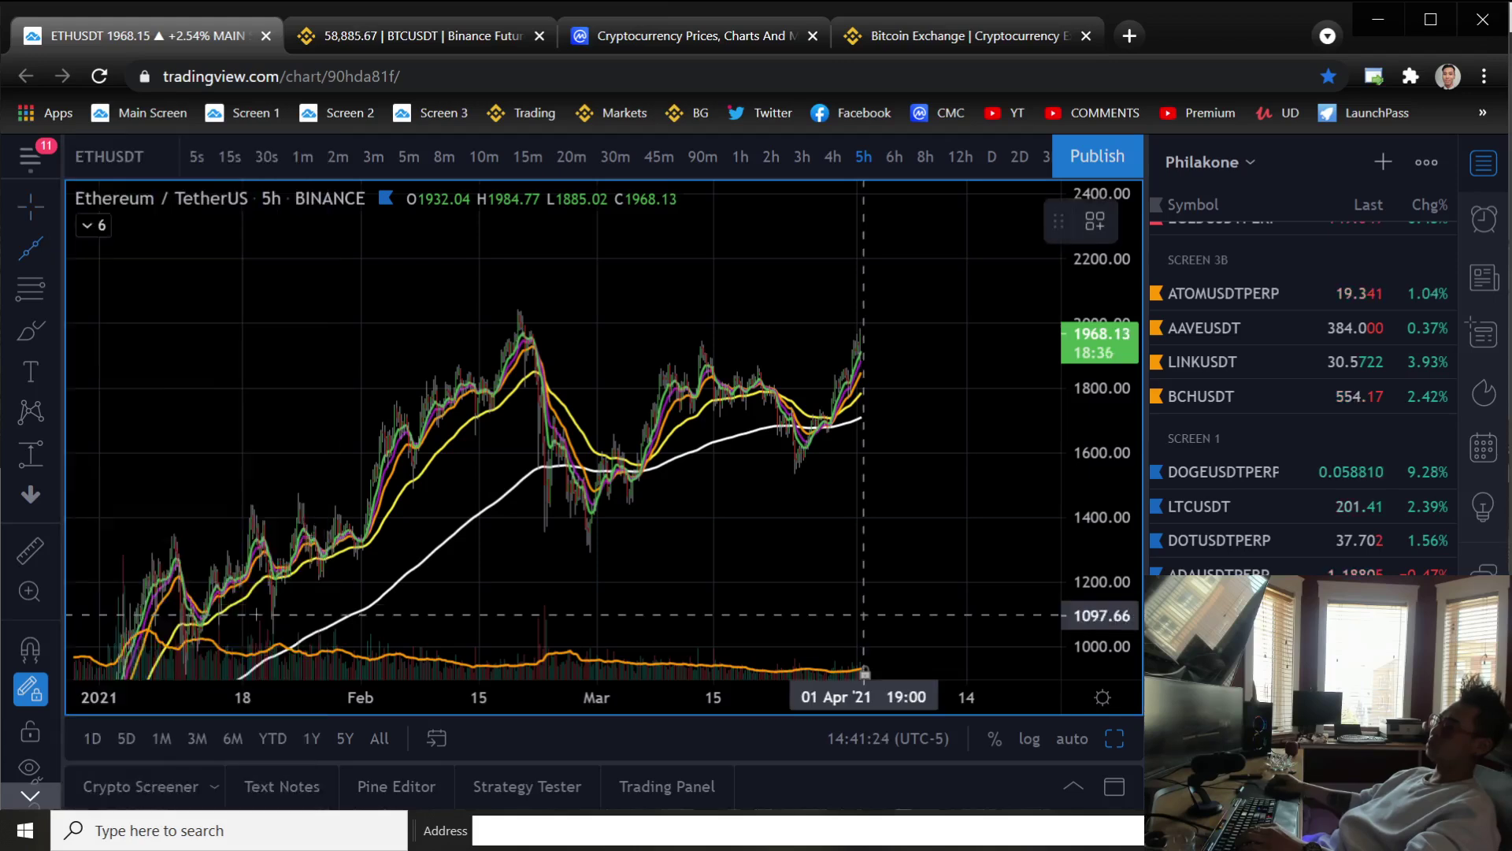
Place a green horizontal ray at ETH's resistance and raise it to about 1975
click(57, 256)
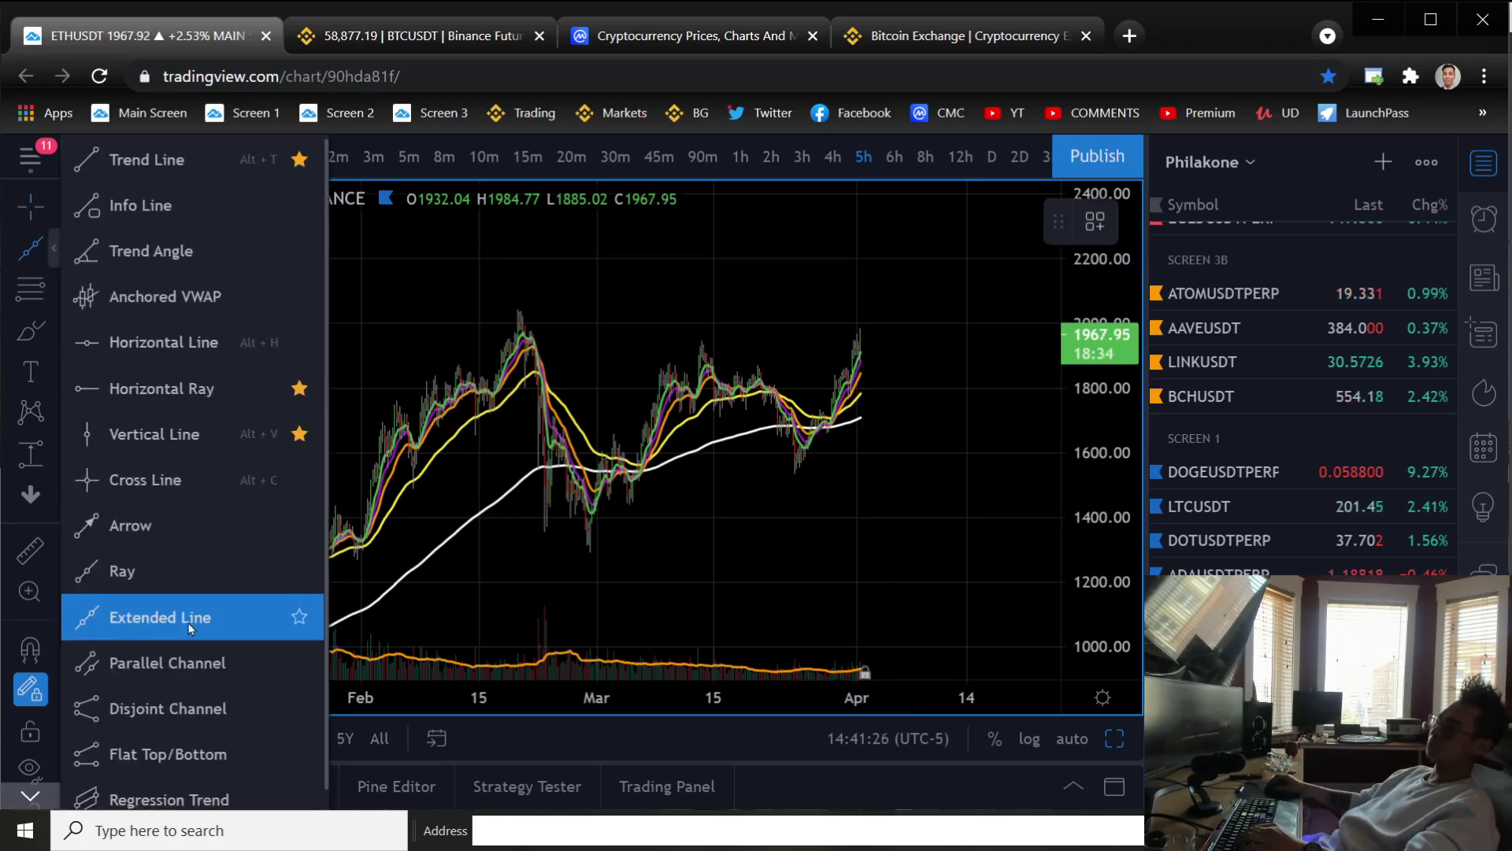
click(172, 388)
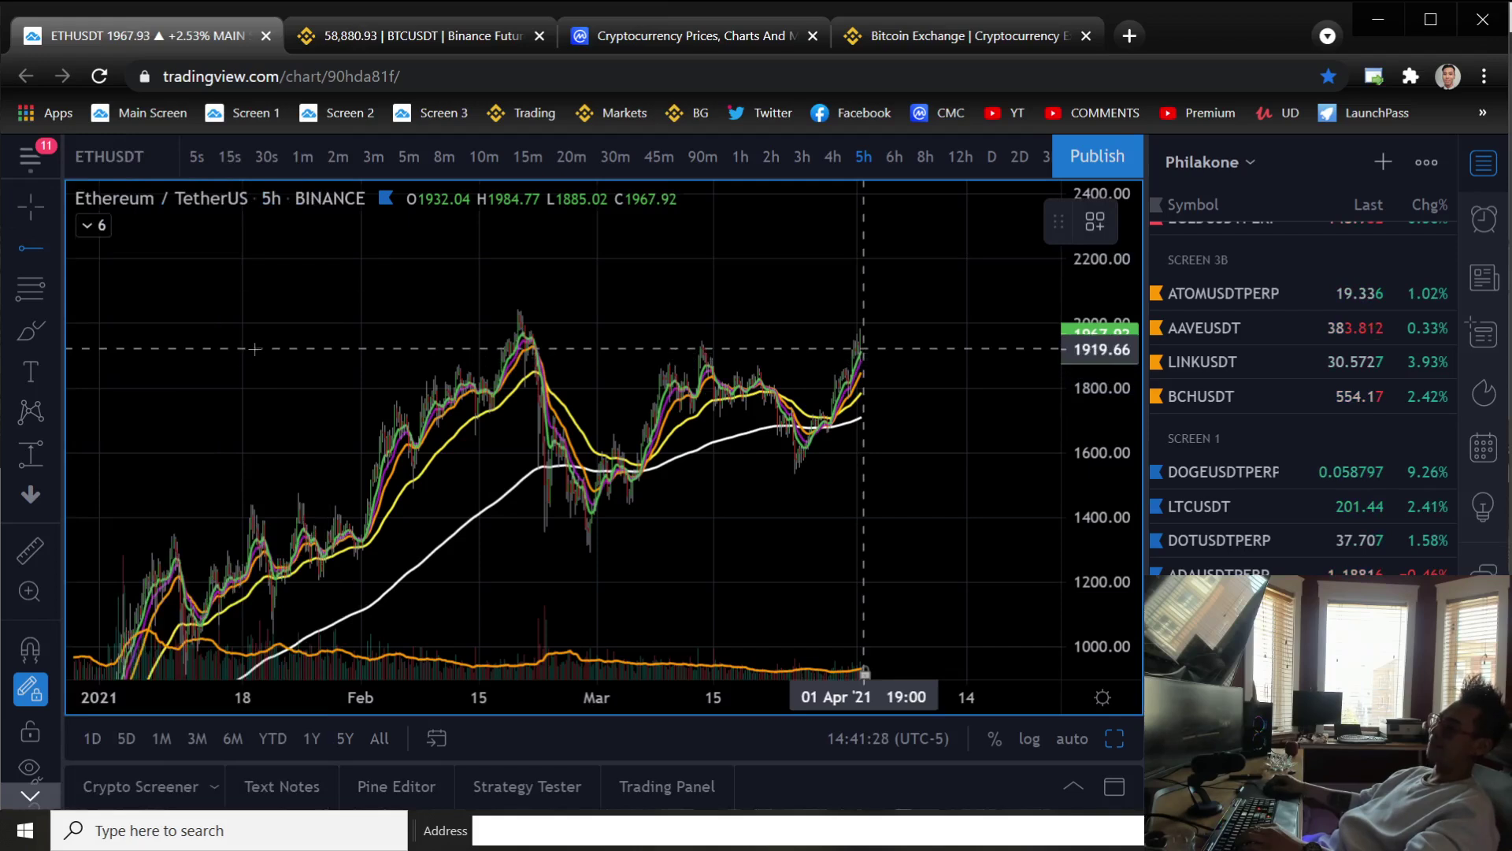
click(254, 346)
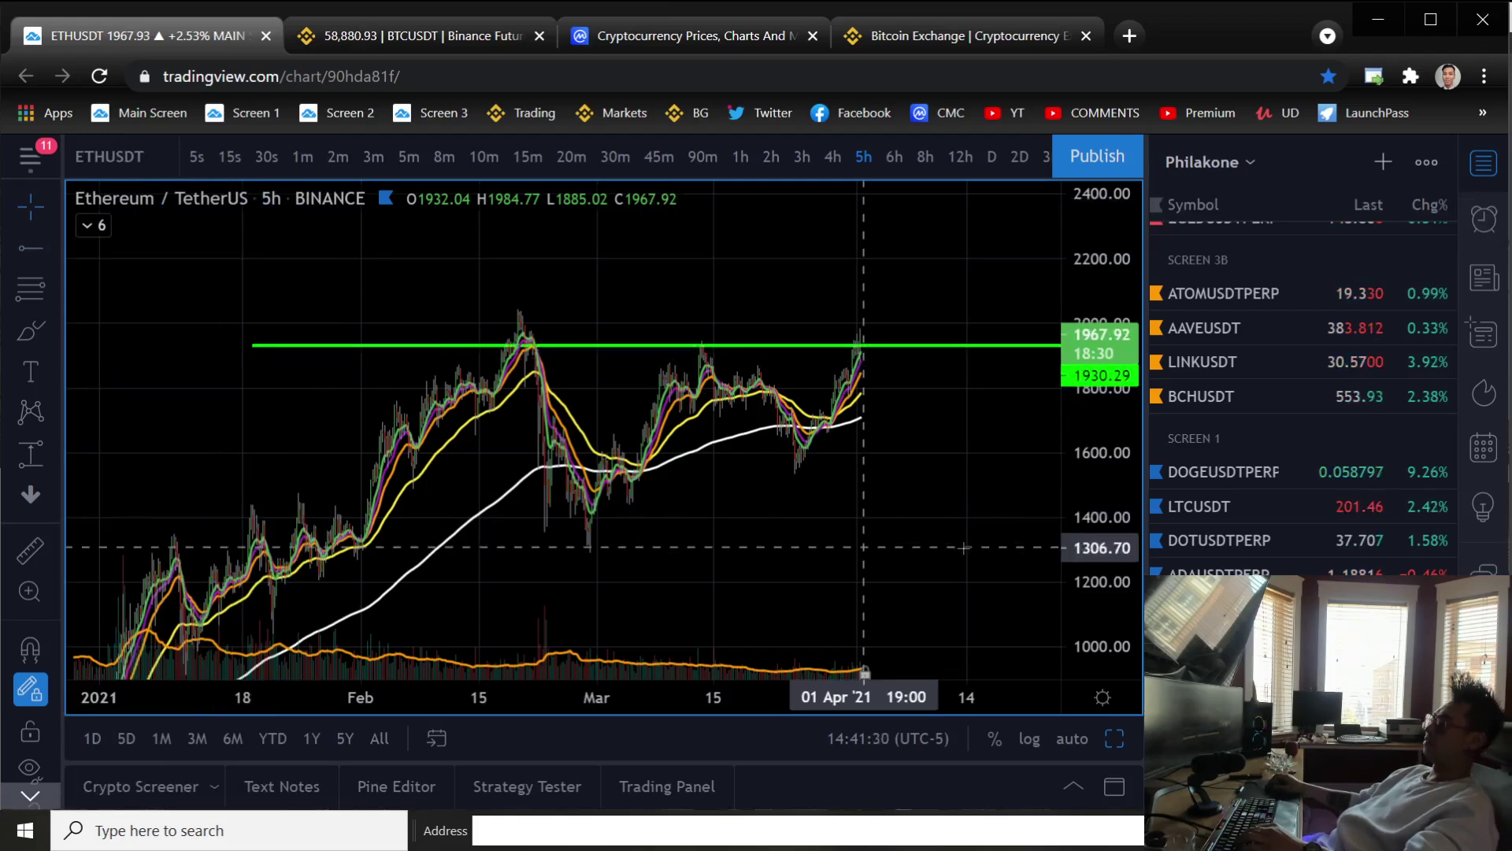
scroll(864, 520, up, 3)
scroll(777, 509, up, 2)
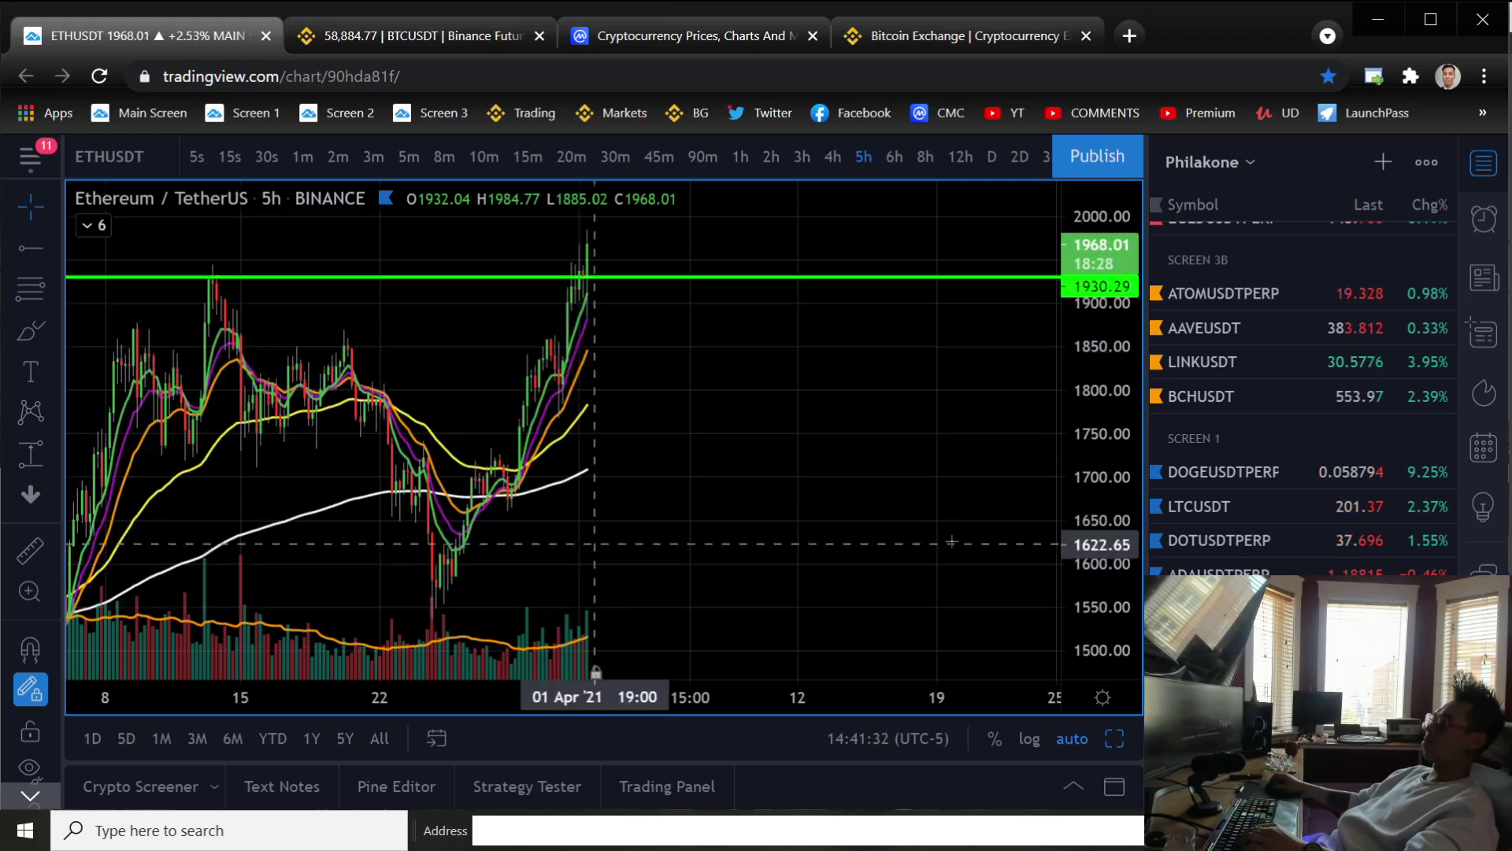
scroll(776, 508, up, 2)
scroll(777, 520, down, 3)
scroll(757, 420, down, 2)
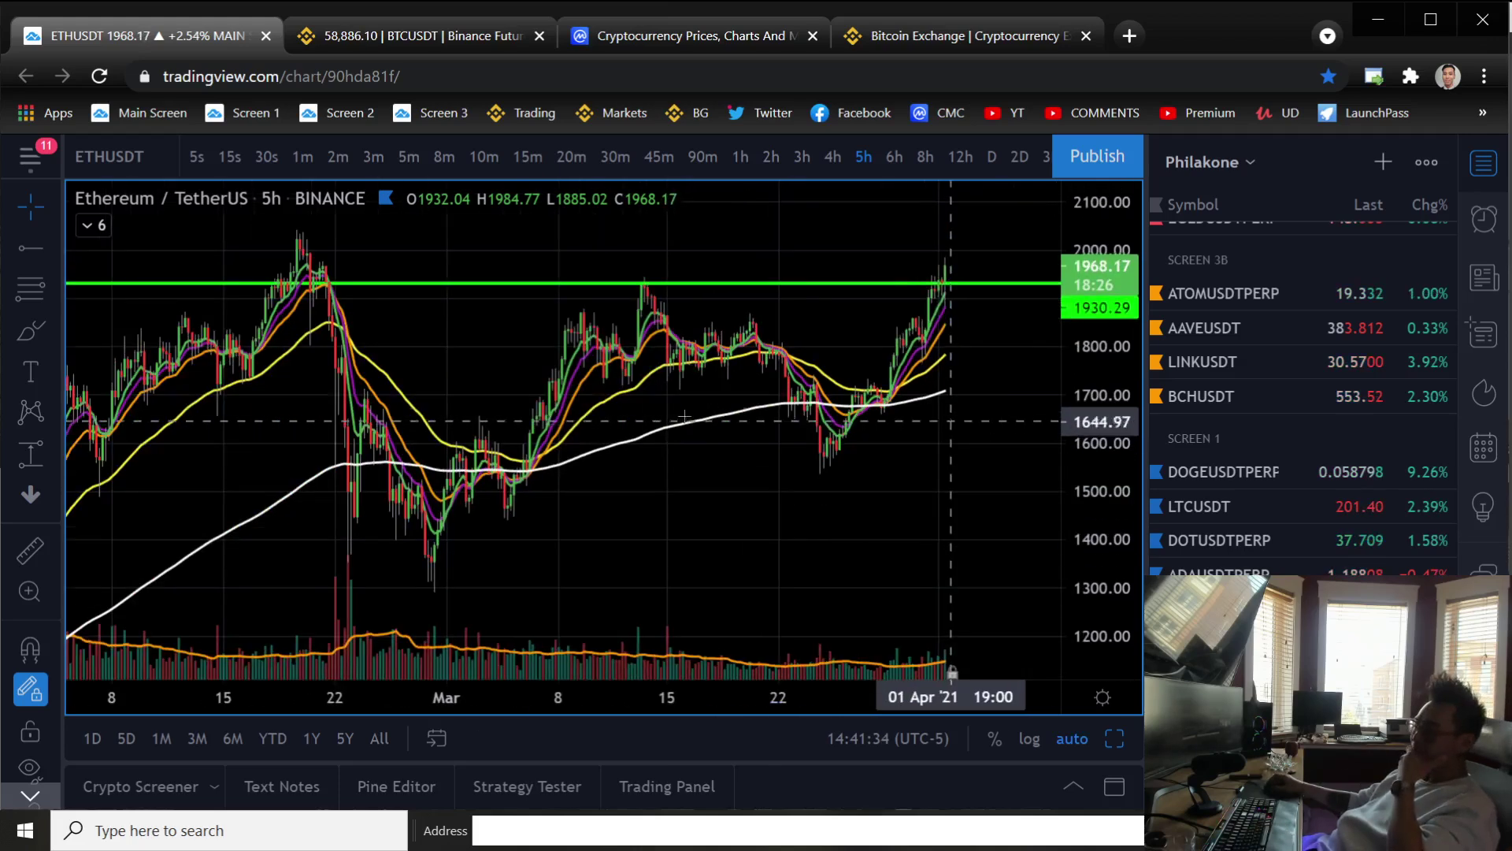
drag(729, 286, 663, 260)
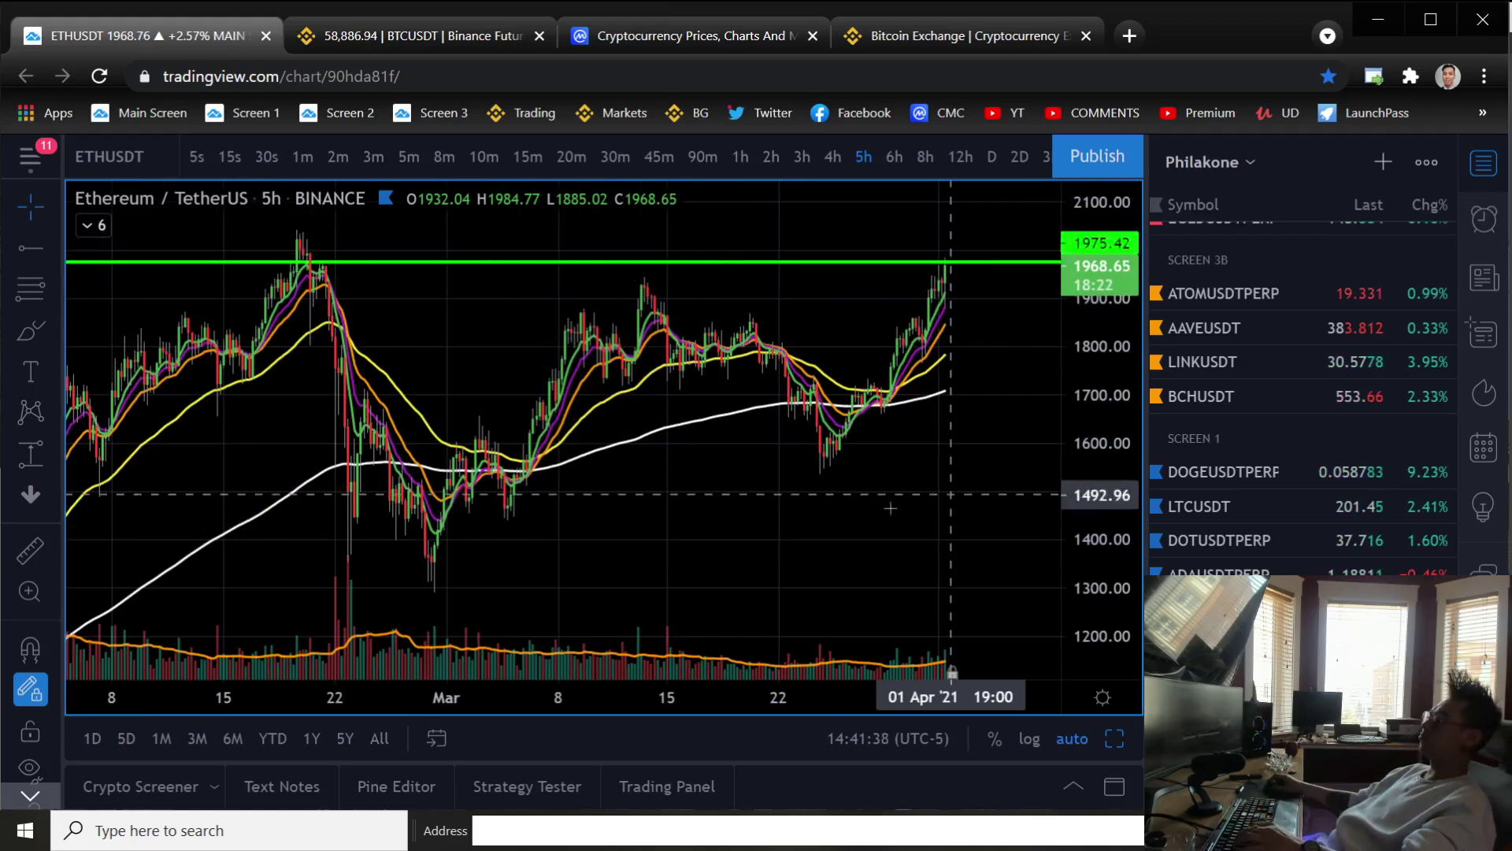
right_click(697, 494)
click(697, 490)
scroll(828, 592, down, 2)
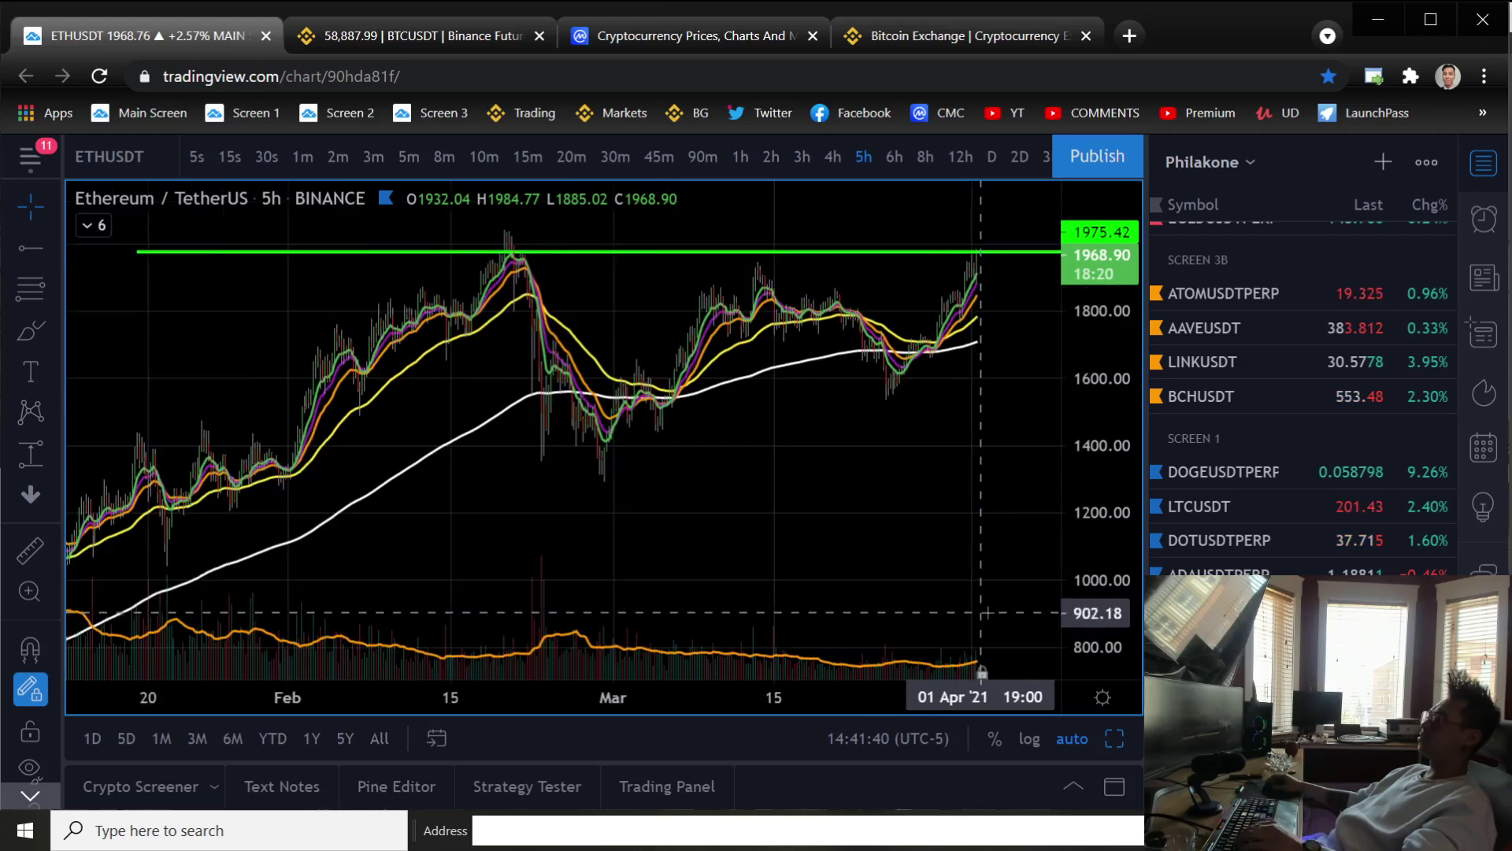
scroll(862, 523, down, 2)
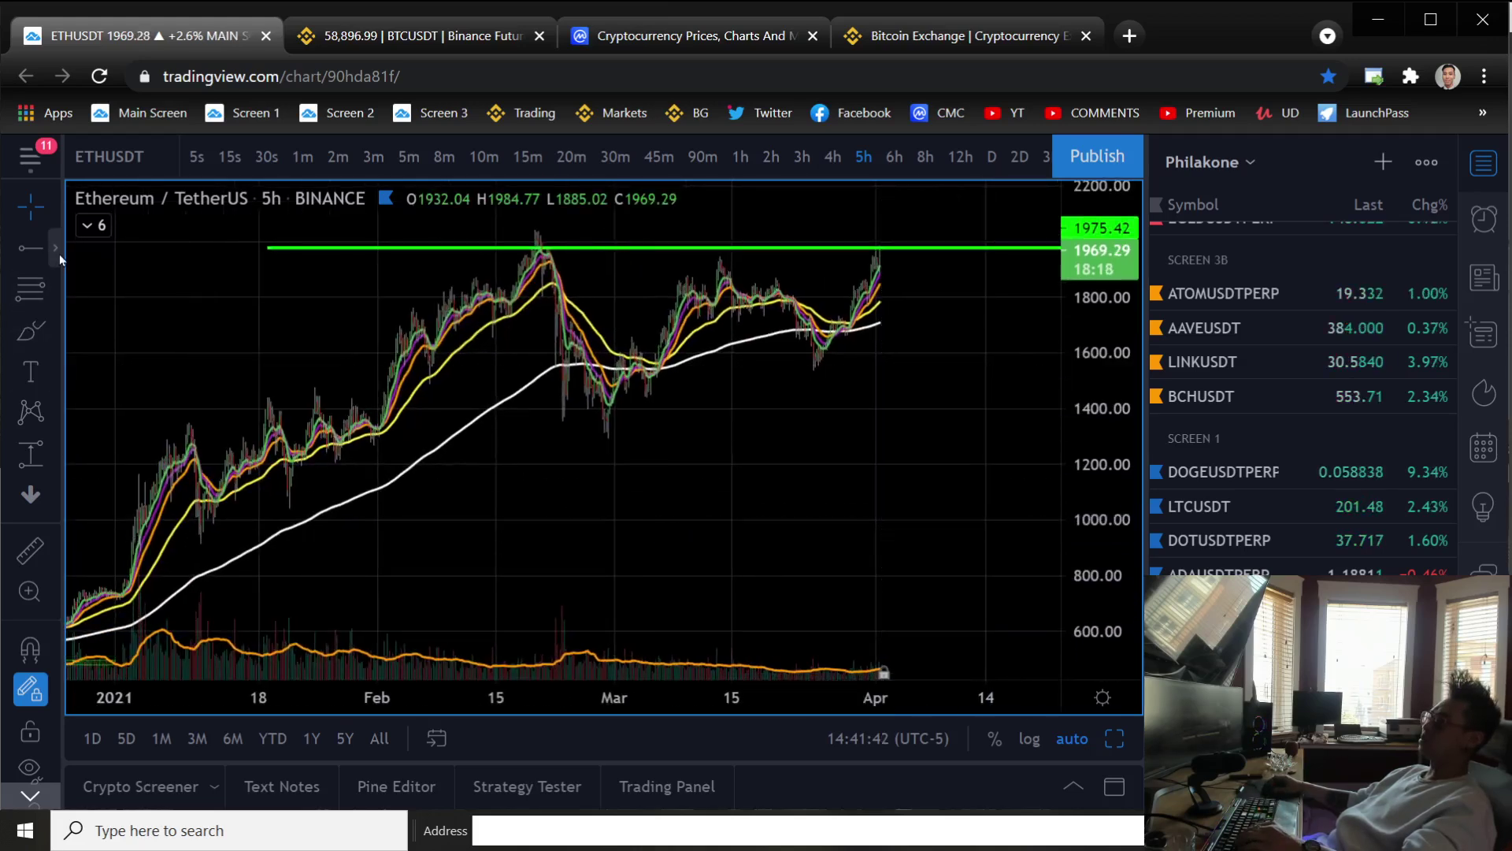
Draw a rising trend line from the late-January low, extending its right end upward
click(59, 255)
click(147, 164)
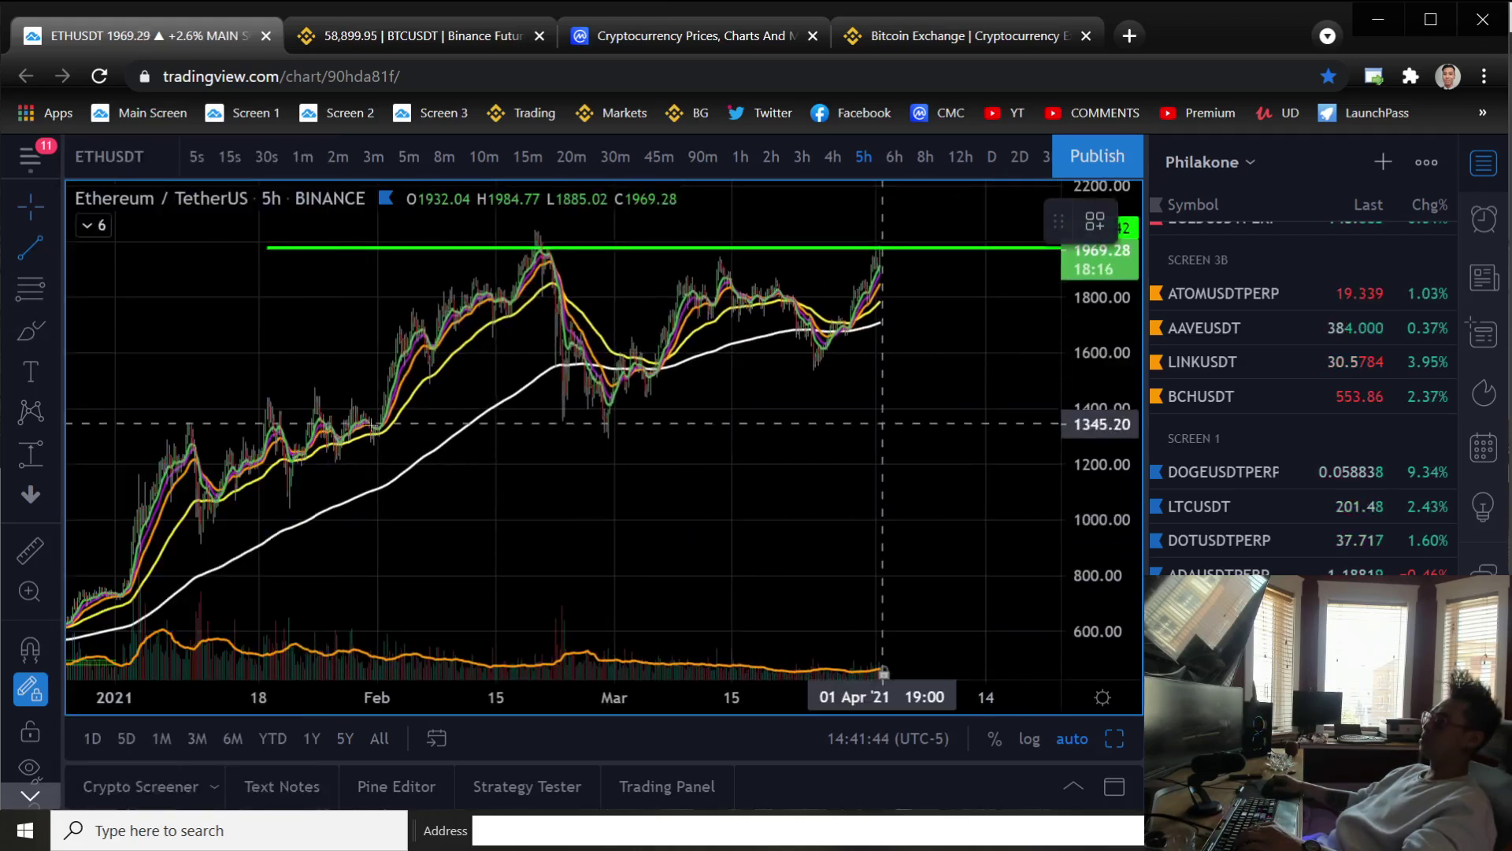
click(343, 460)
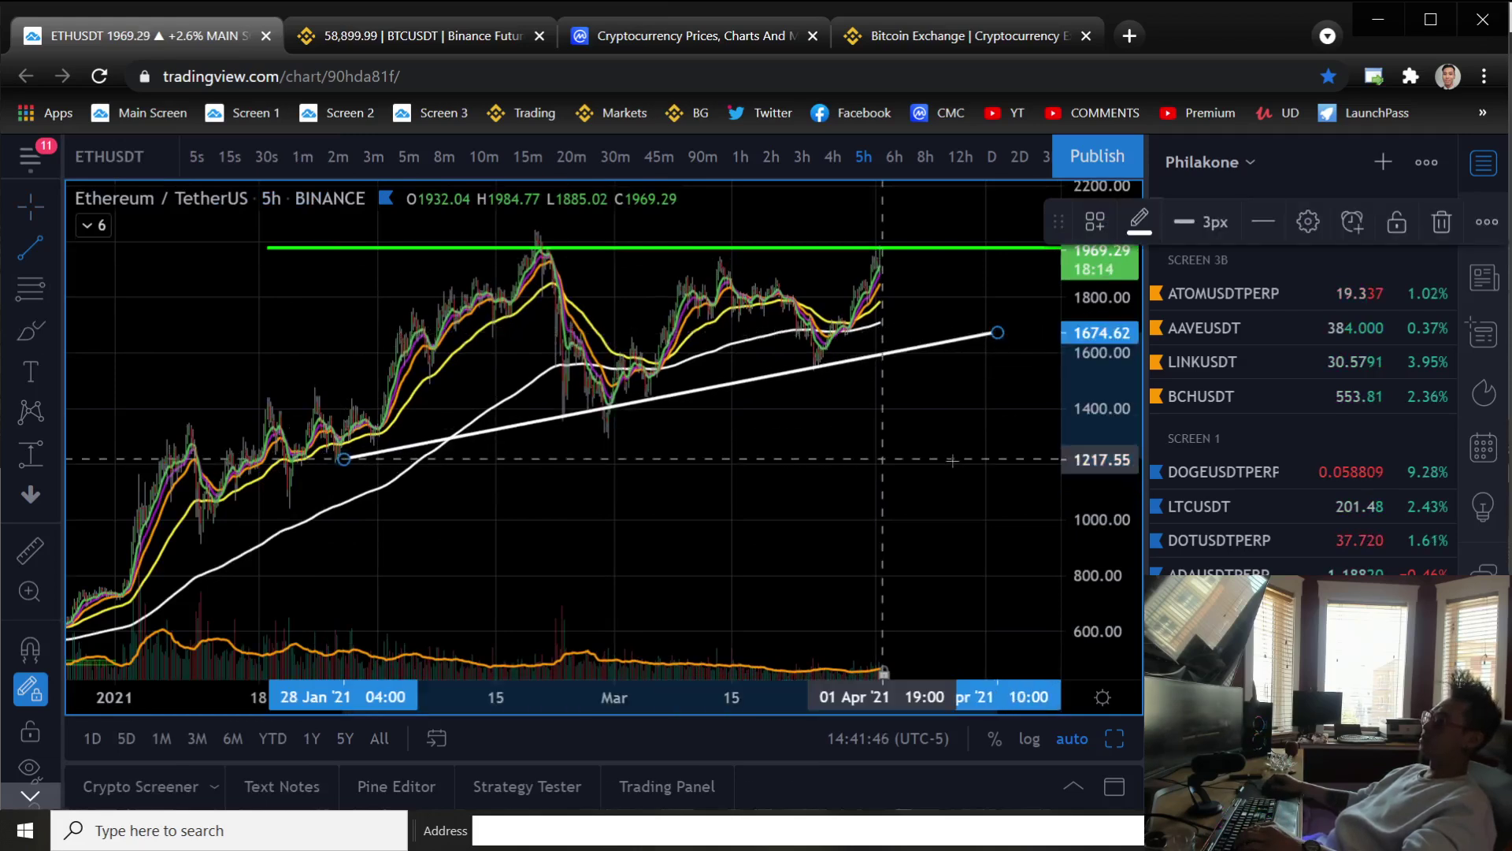
click(986, 331)
drag(835, 508, 473, 508)
right_click(791, 482)
key(Escape)
drag(630, 419, 1040, 272)
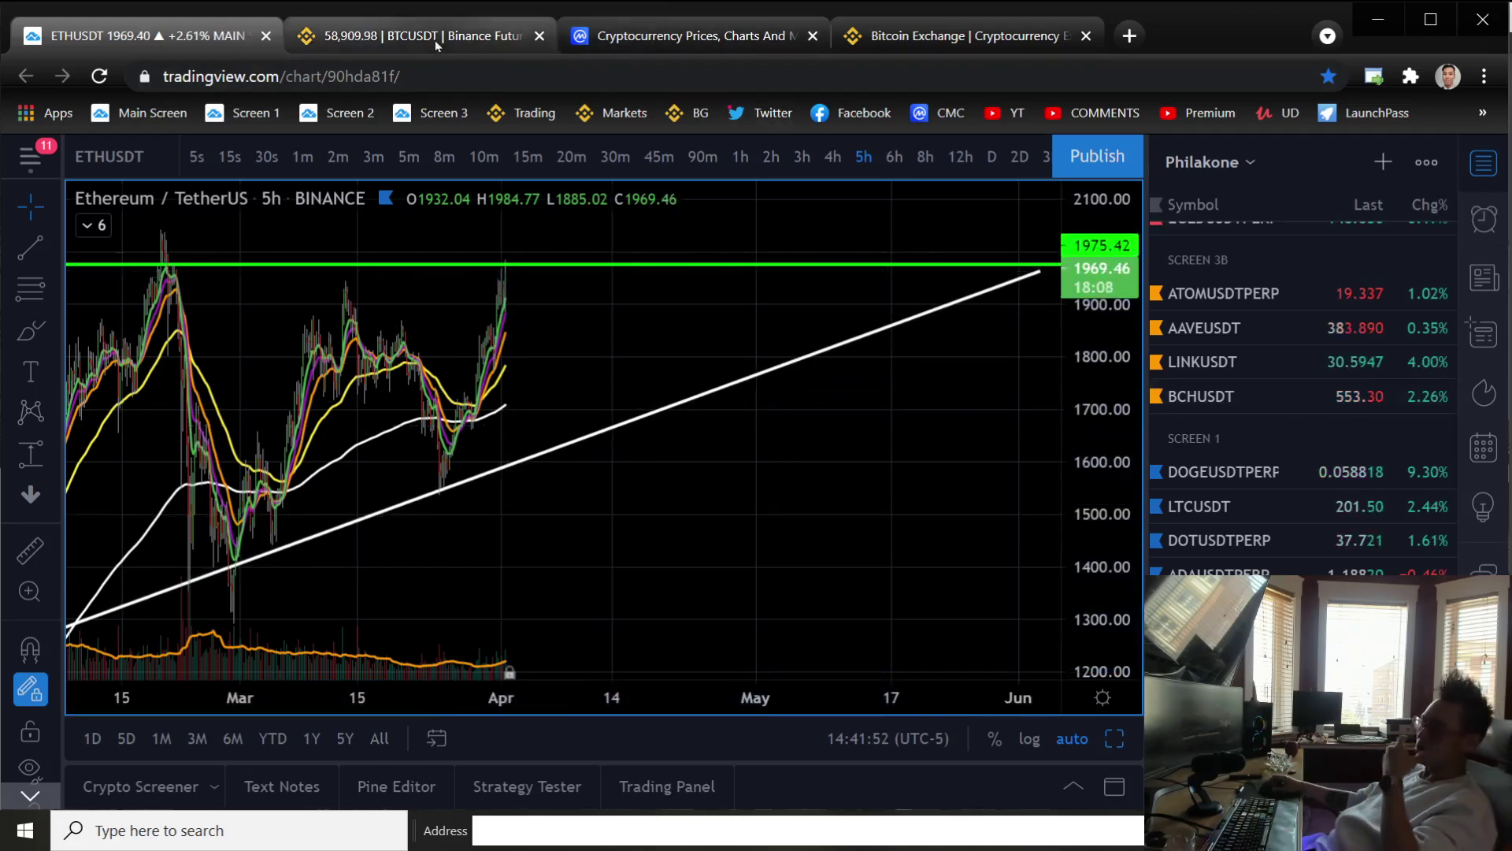
Scroll CoinMarketCap's coin rankings and start a find-in-page search for storj
click(707, 34)
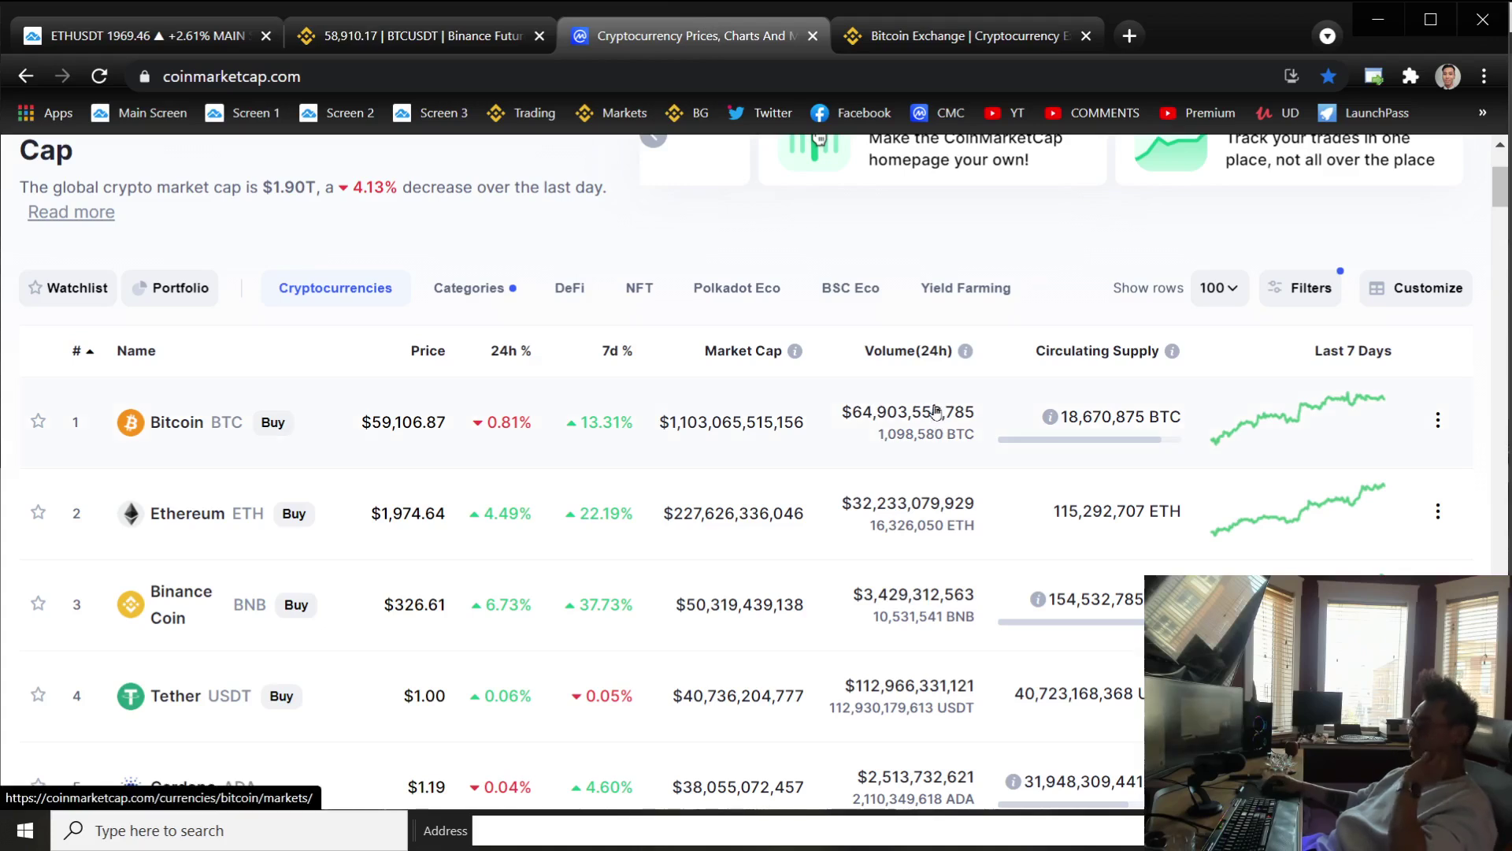
scroll(933, 390, down, 1)
scroll(798, 487, down, 2)
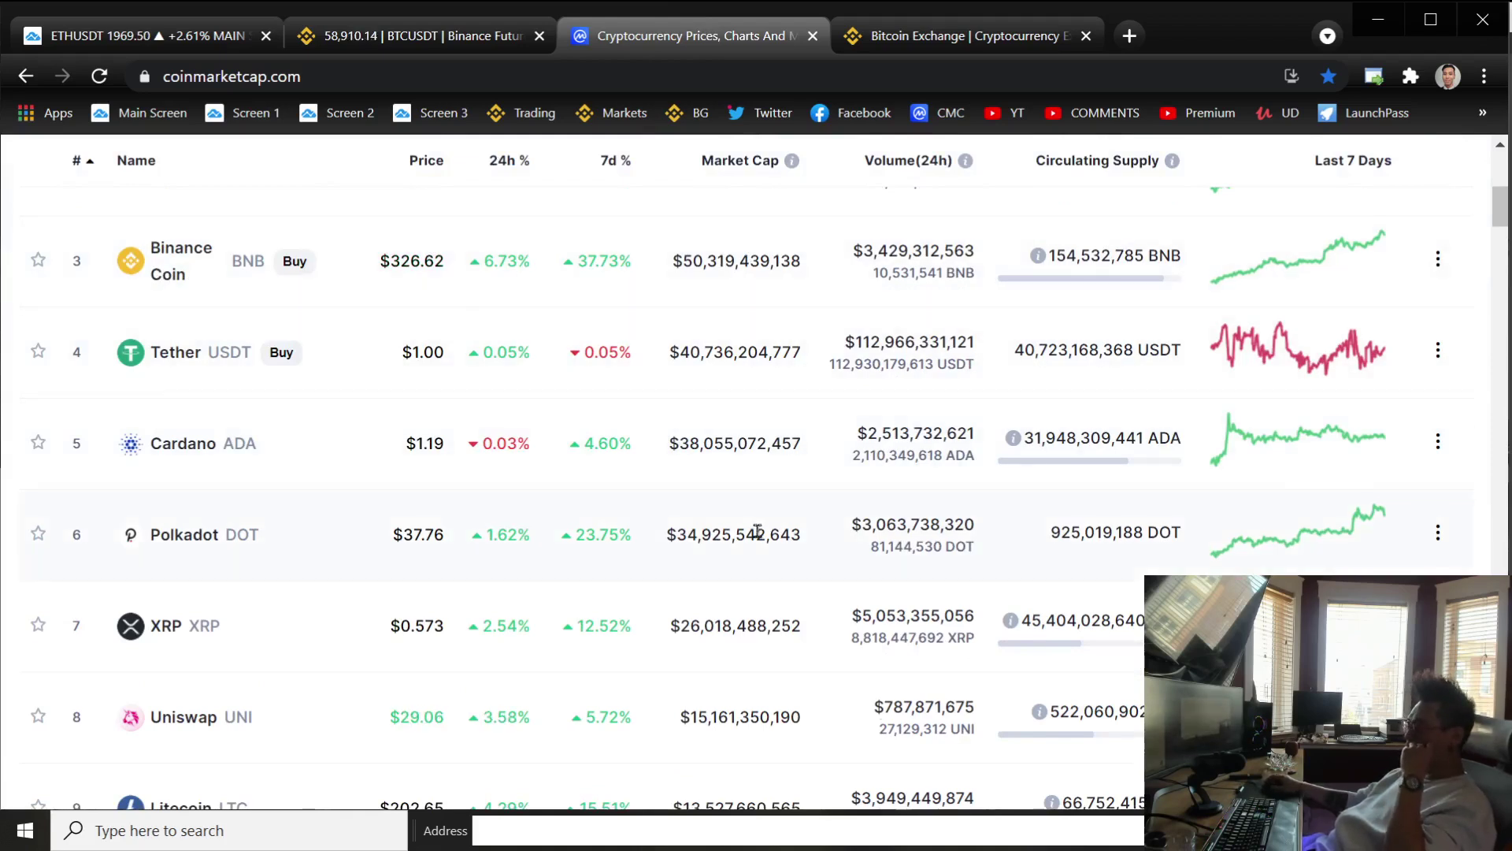
scroll(757, 535, down, 1)
scroll(757, 538, down, 1)
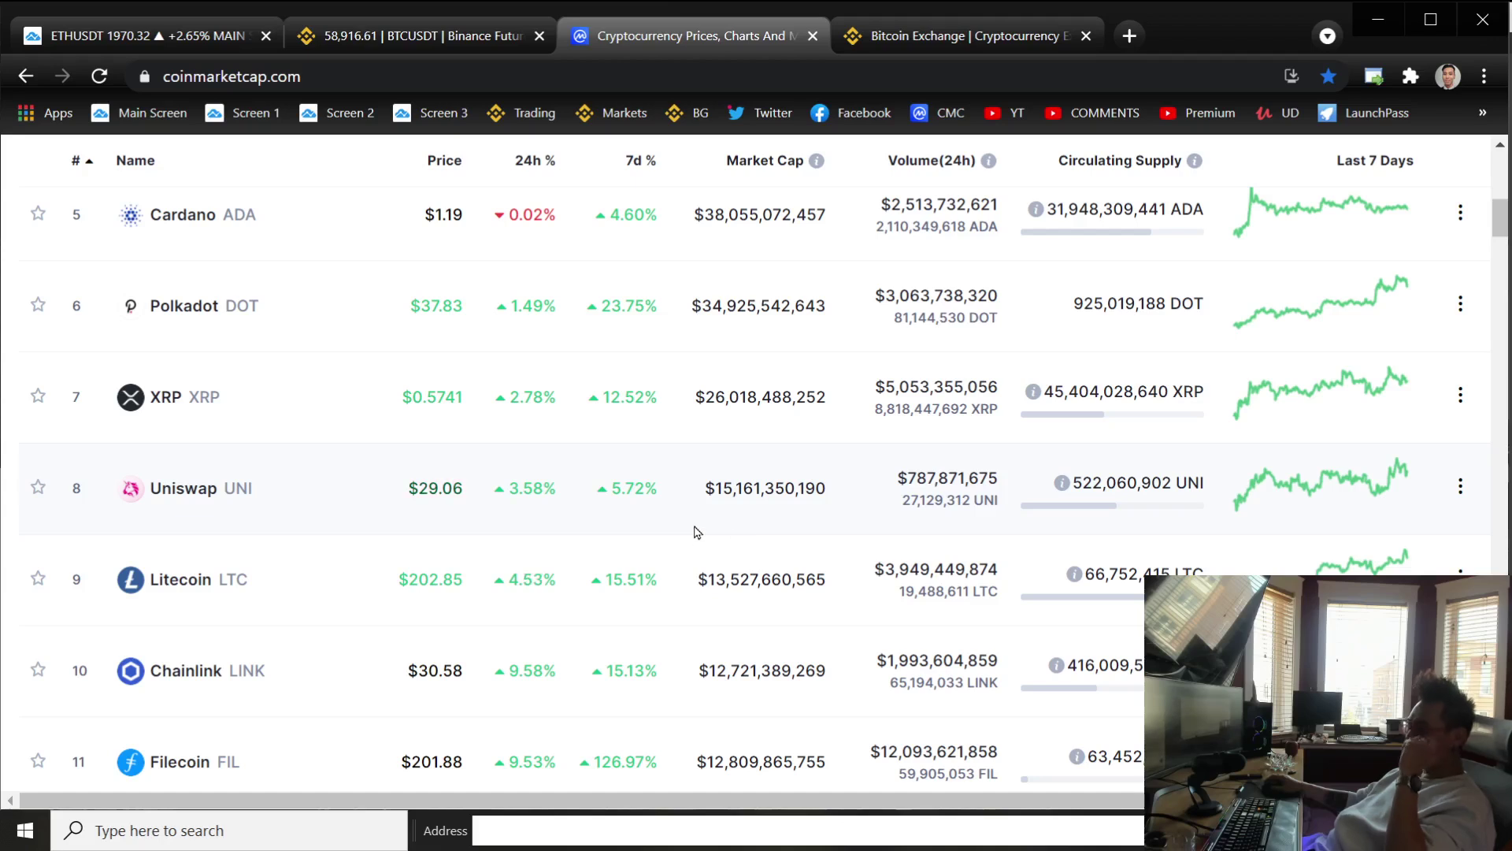
scroll(695, 532, down, 1)
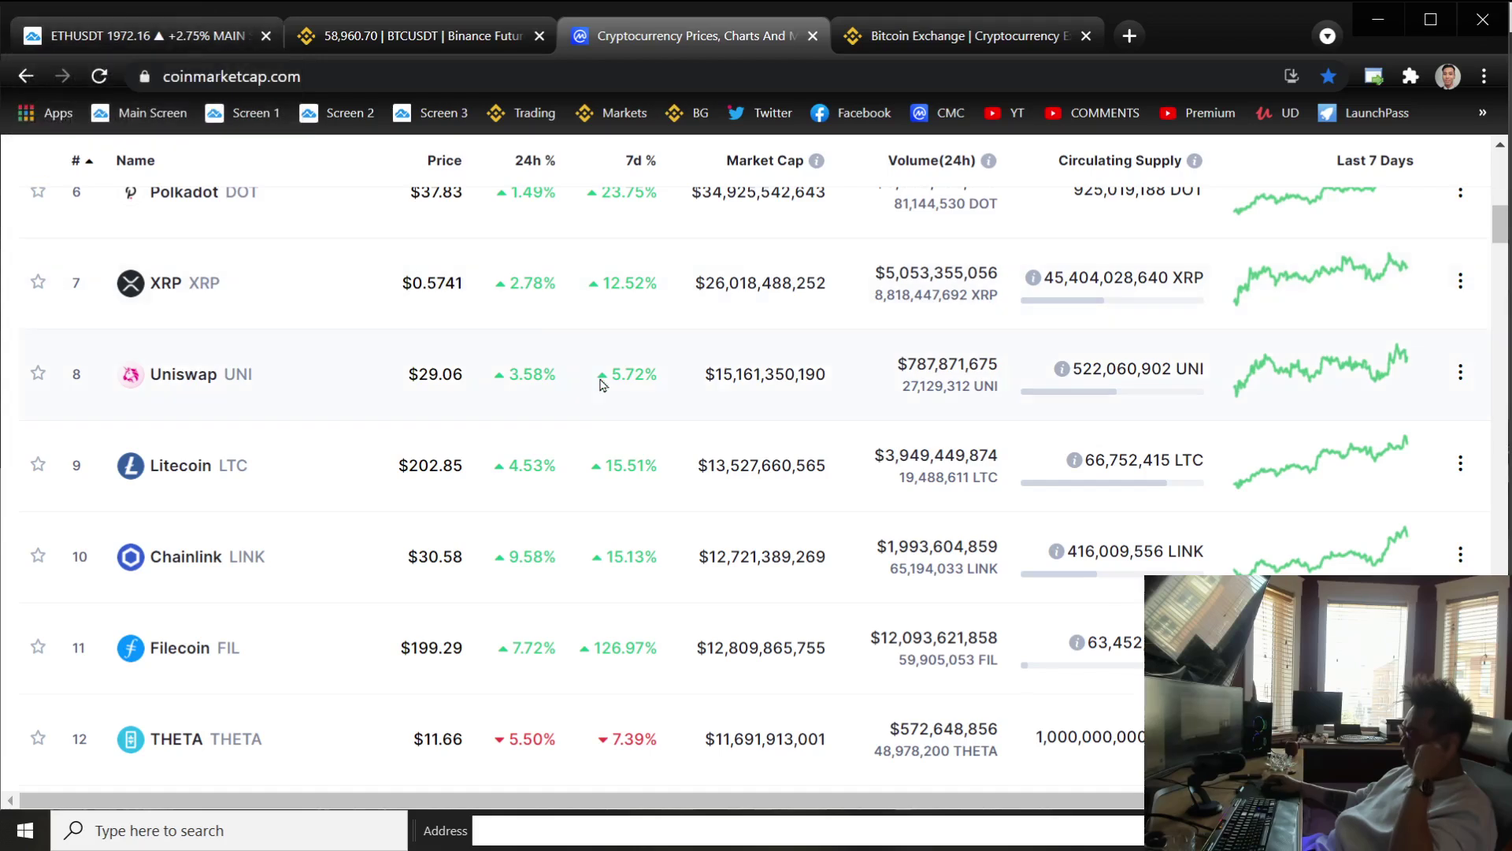
scroll(599, 362, down, 2)
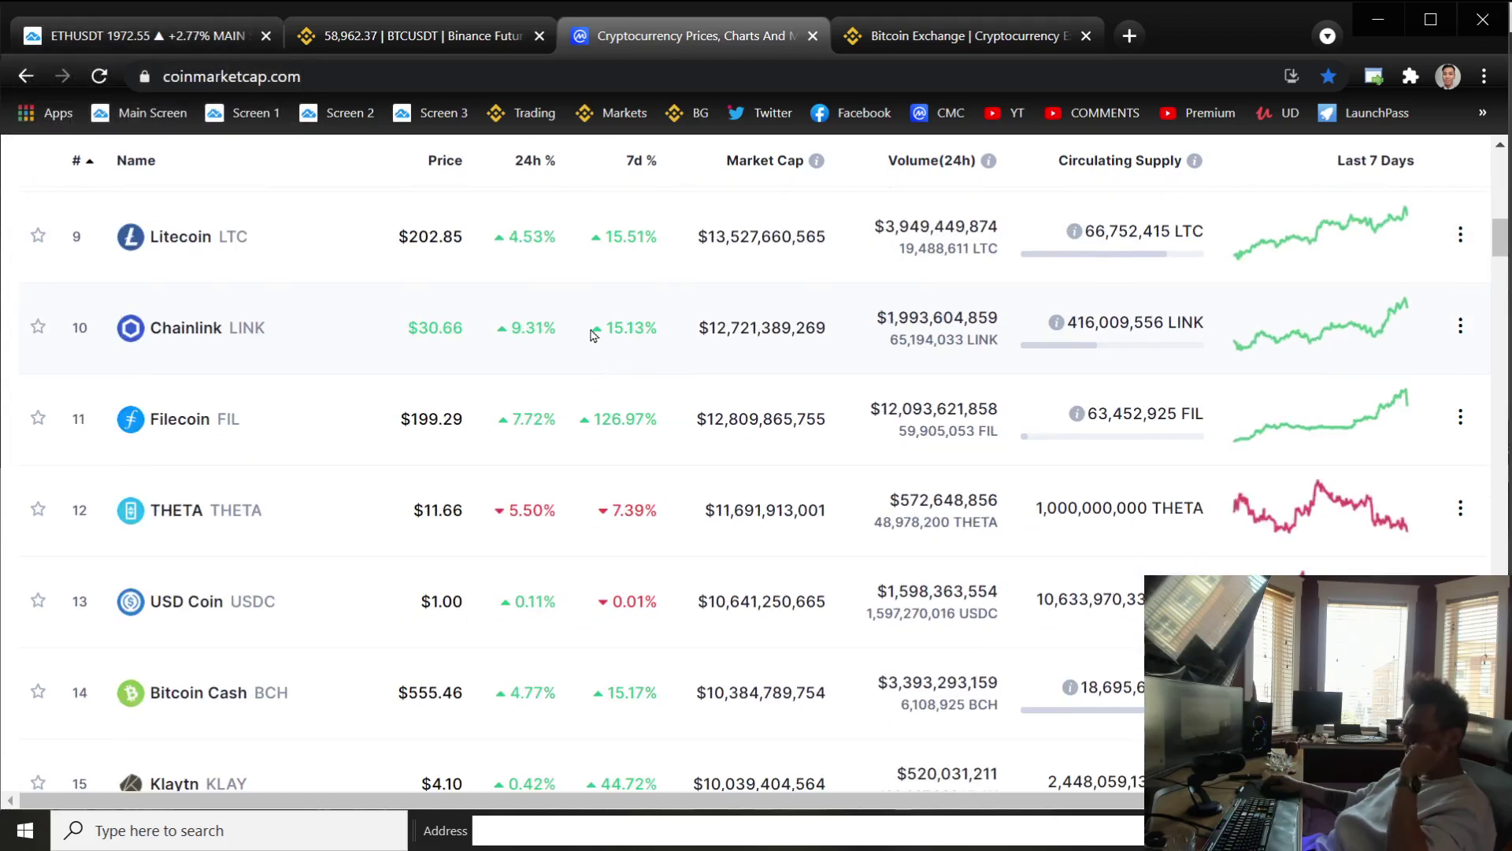
scroll(591, 335, down, 1)
scroll(592, 334, down, 1)
scroll(592, 335, down, 2)
scroll(592, 335, down, 2)
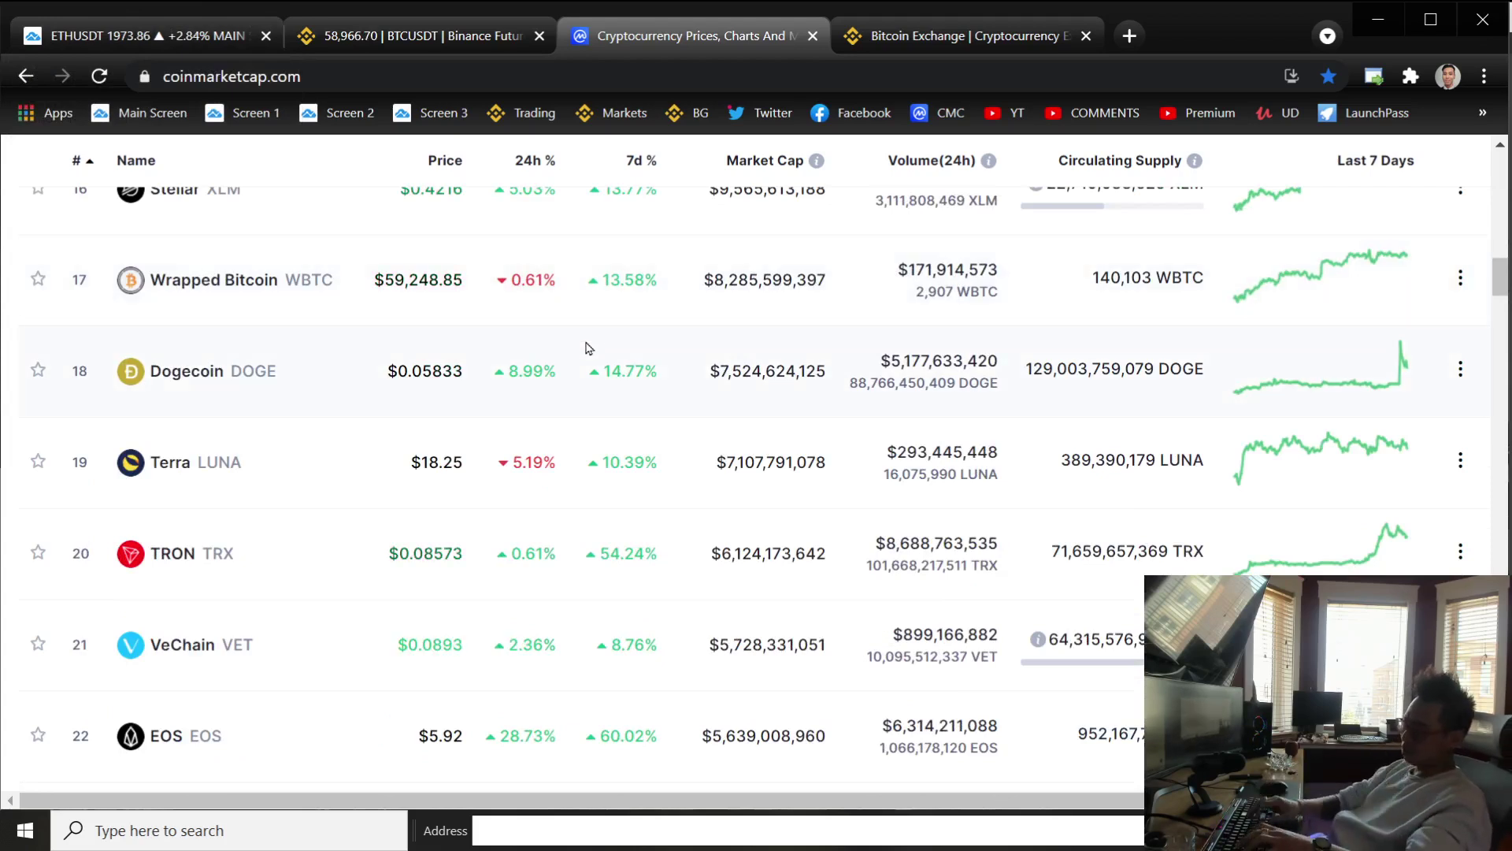
key(ctrl+f)
text(storj)
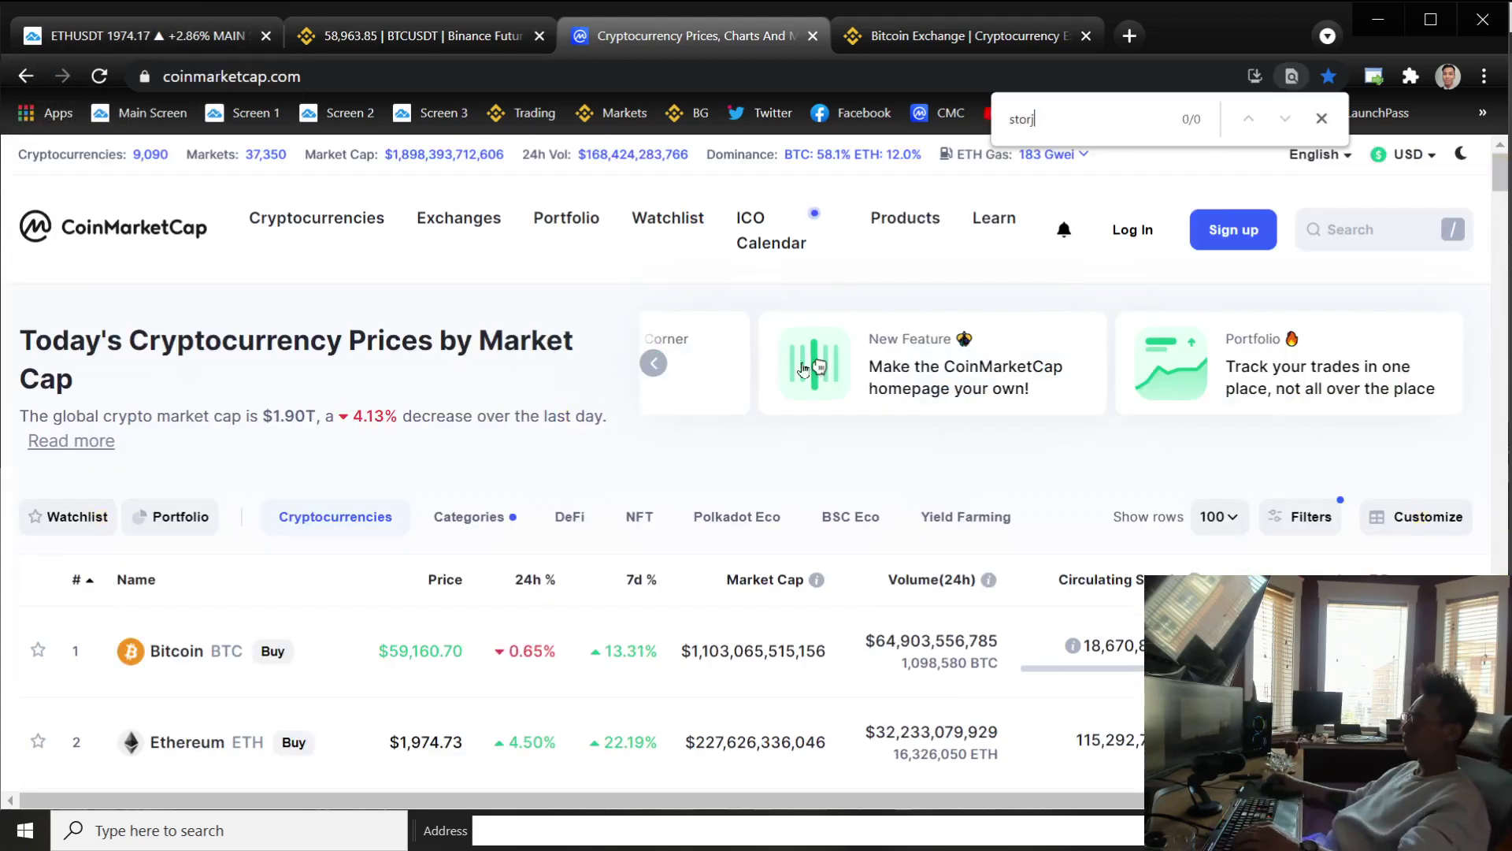
Return to TradingView and open STORJUSDTPERP on 30-minute candles
key(ctrl+1)
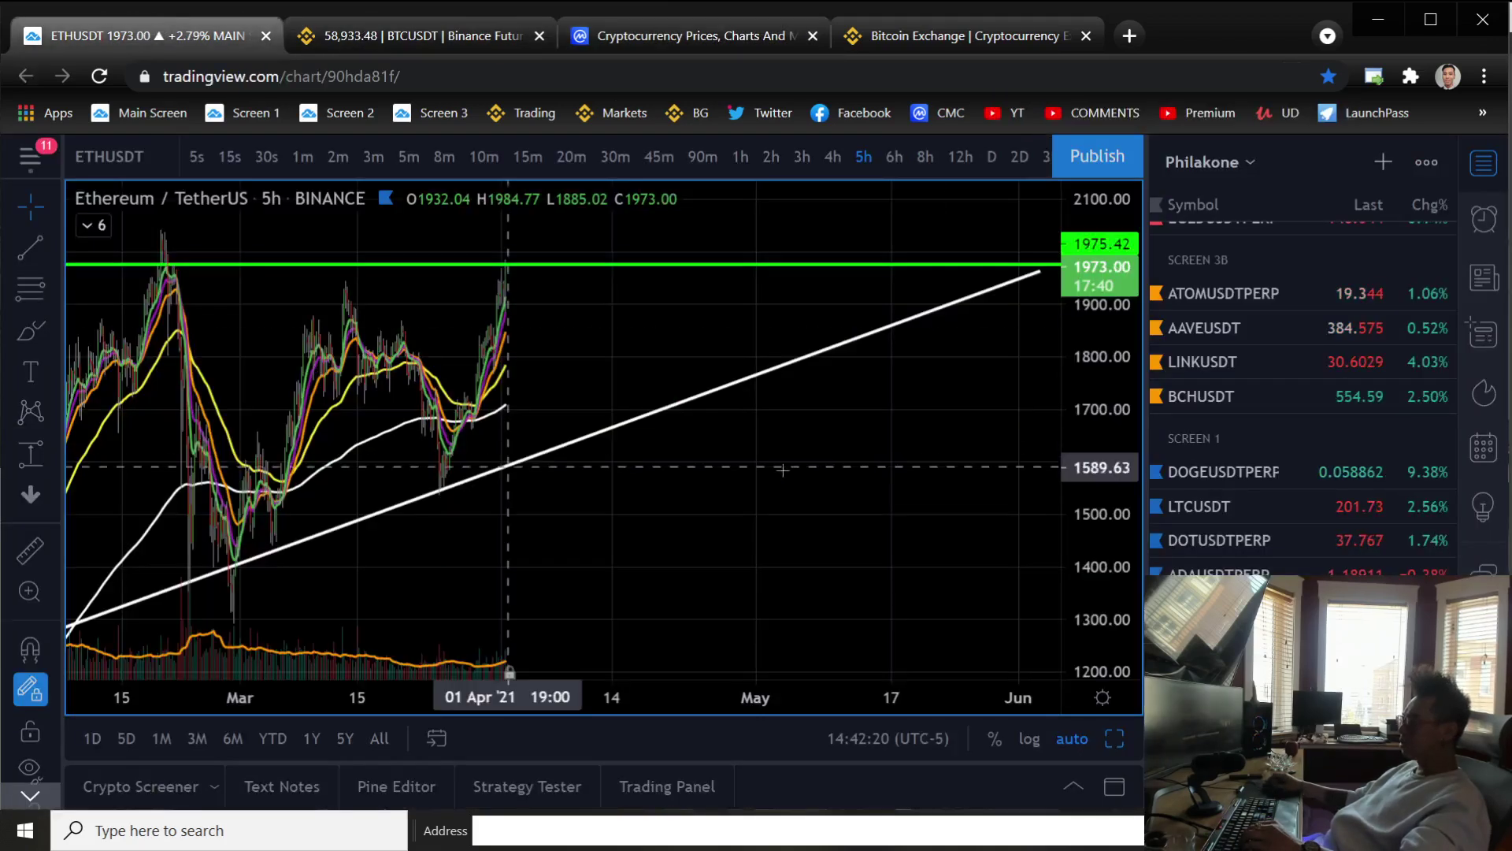
scroll(781, 469, down, 3)
scroll(1259, 555, up, 5)
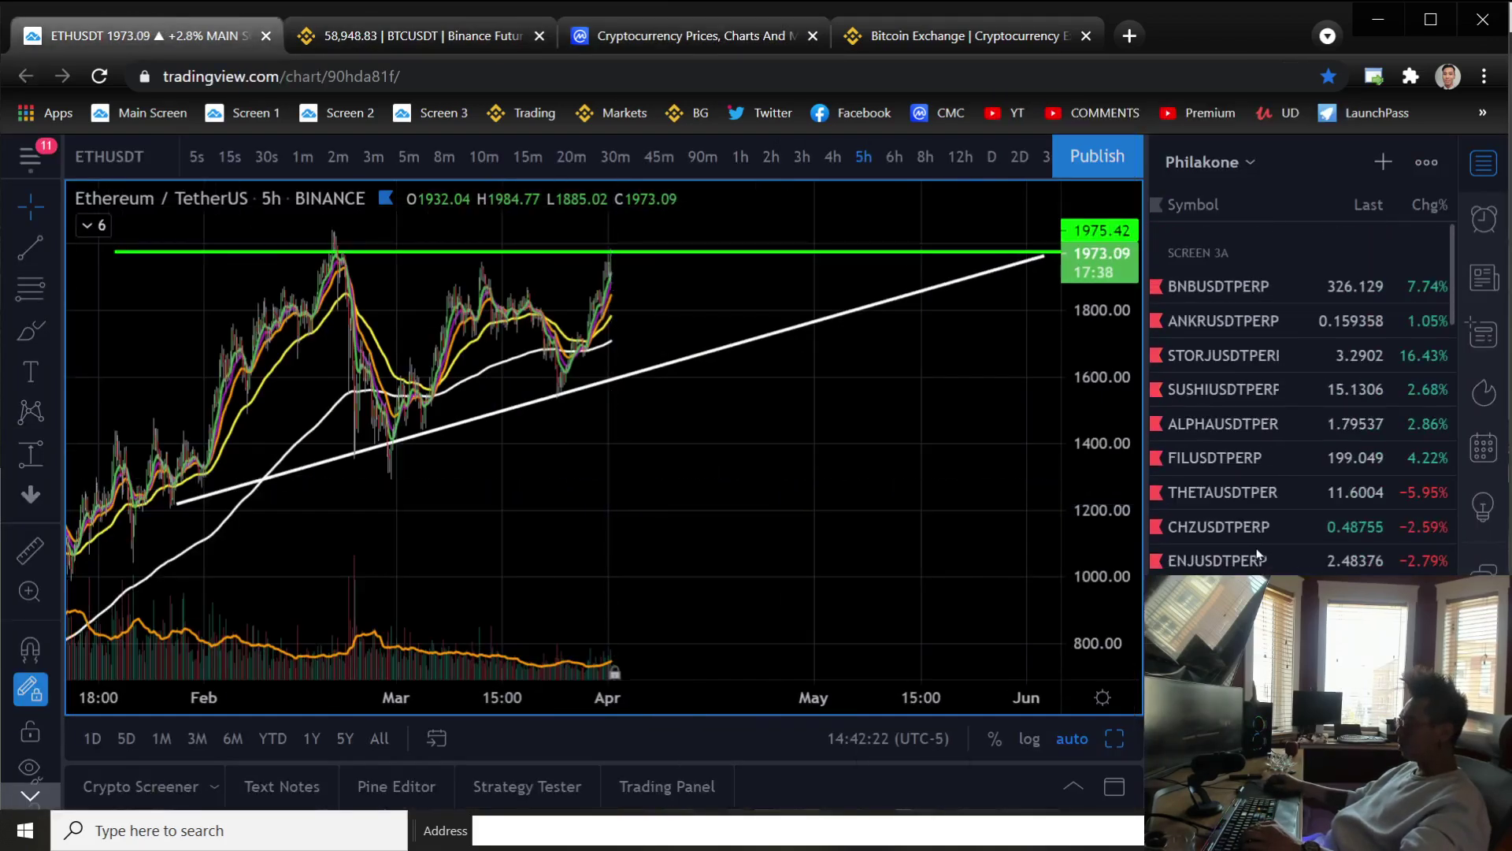
click(1224, 354)
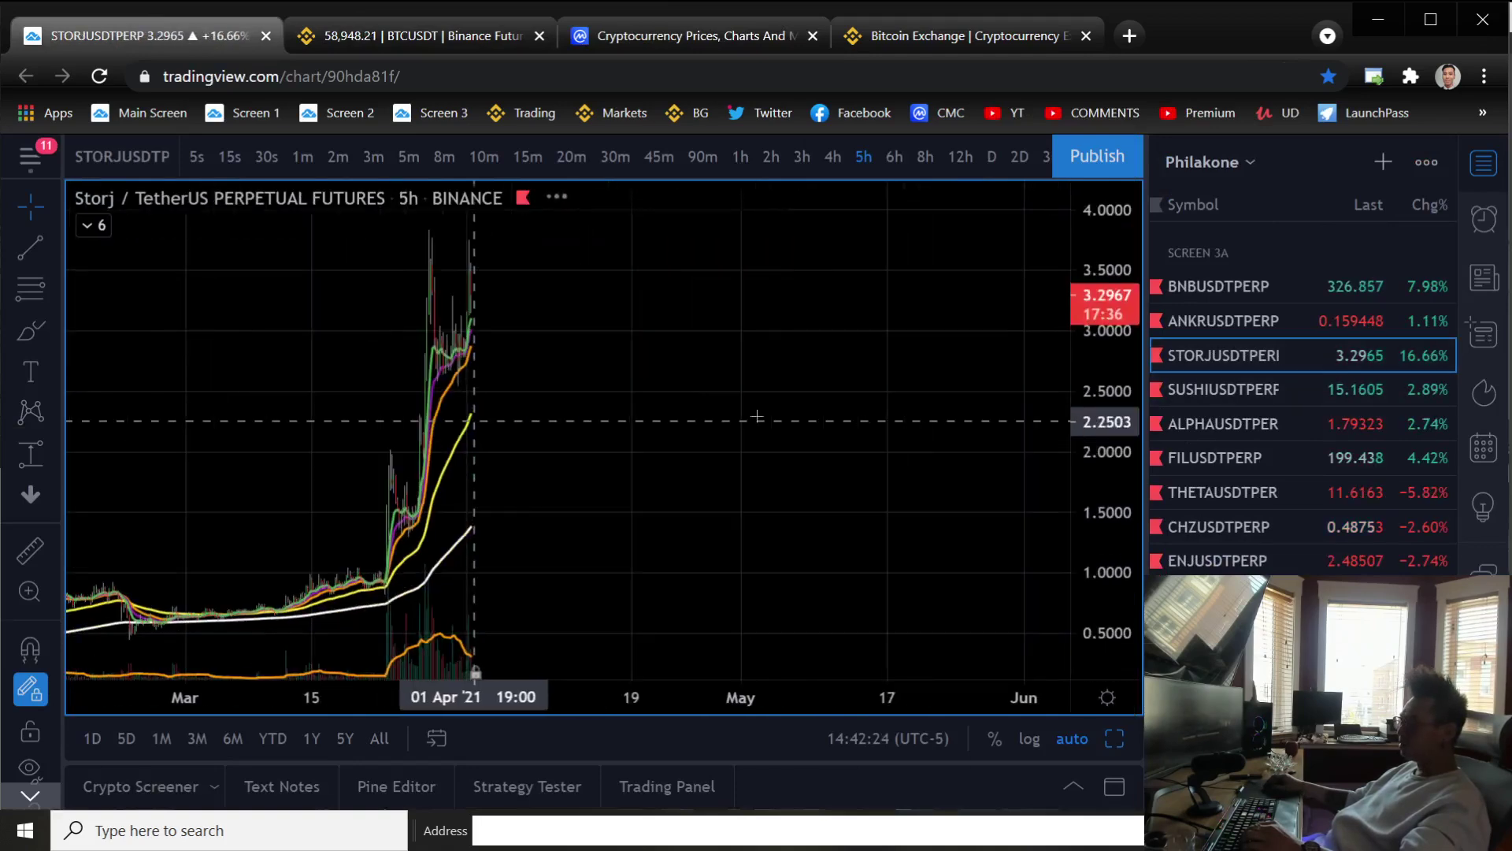
click(614, 156)
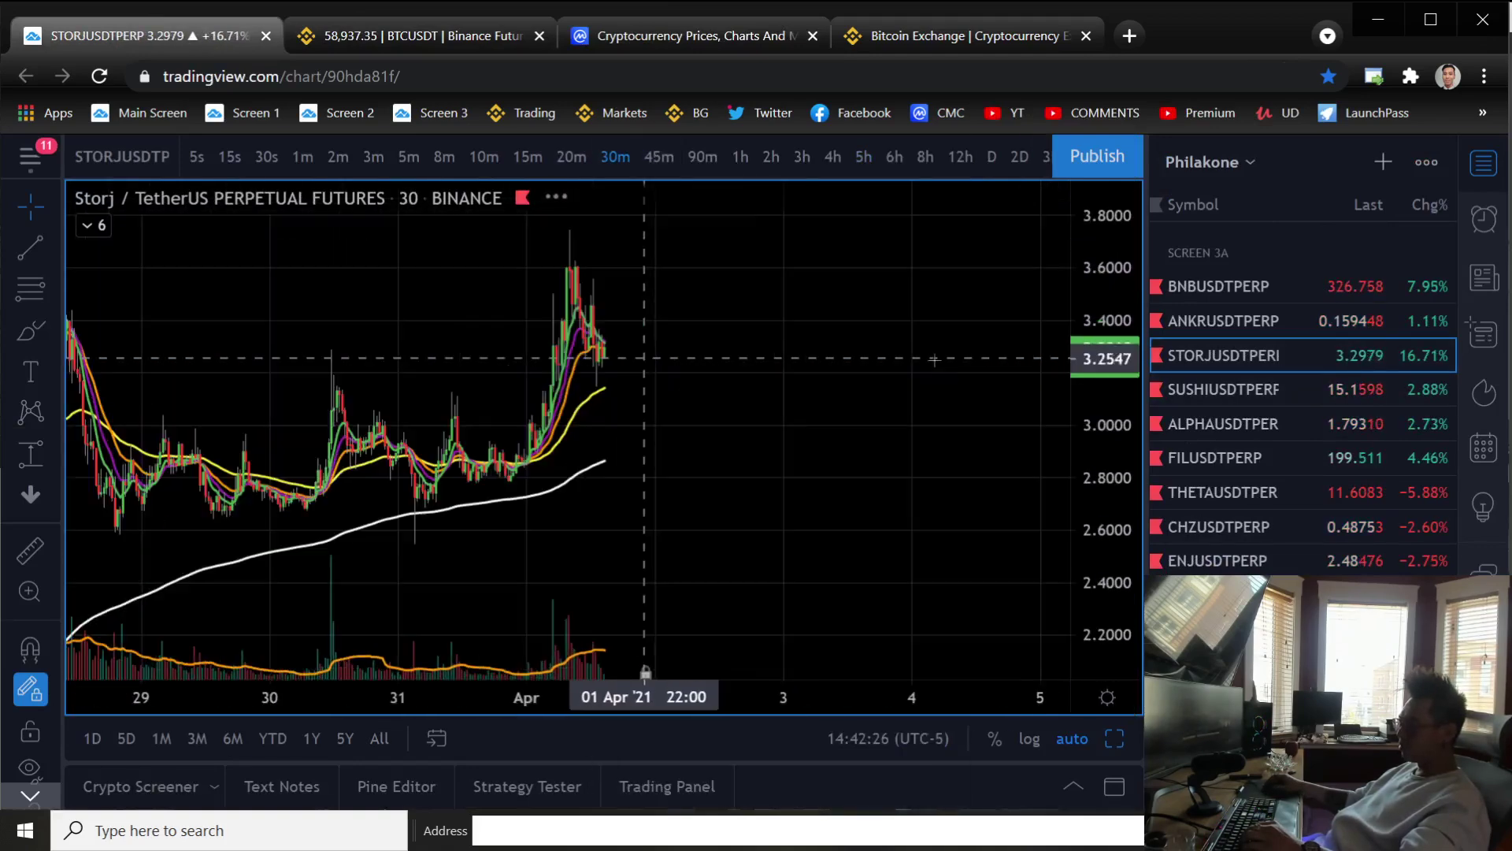
scroll(946, 367, up, 1)
scroll(970, 378, up, 1)
scroll(993, 391, up, 1)
scroll(1017, 403, up, 2)
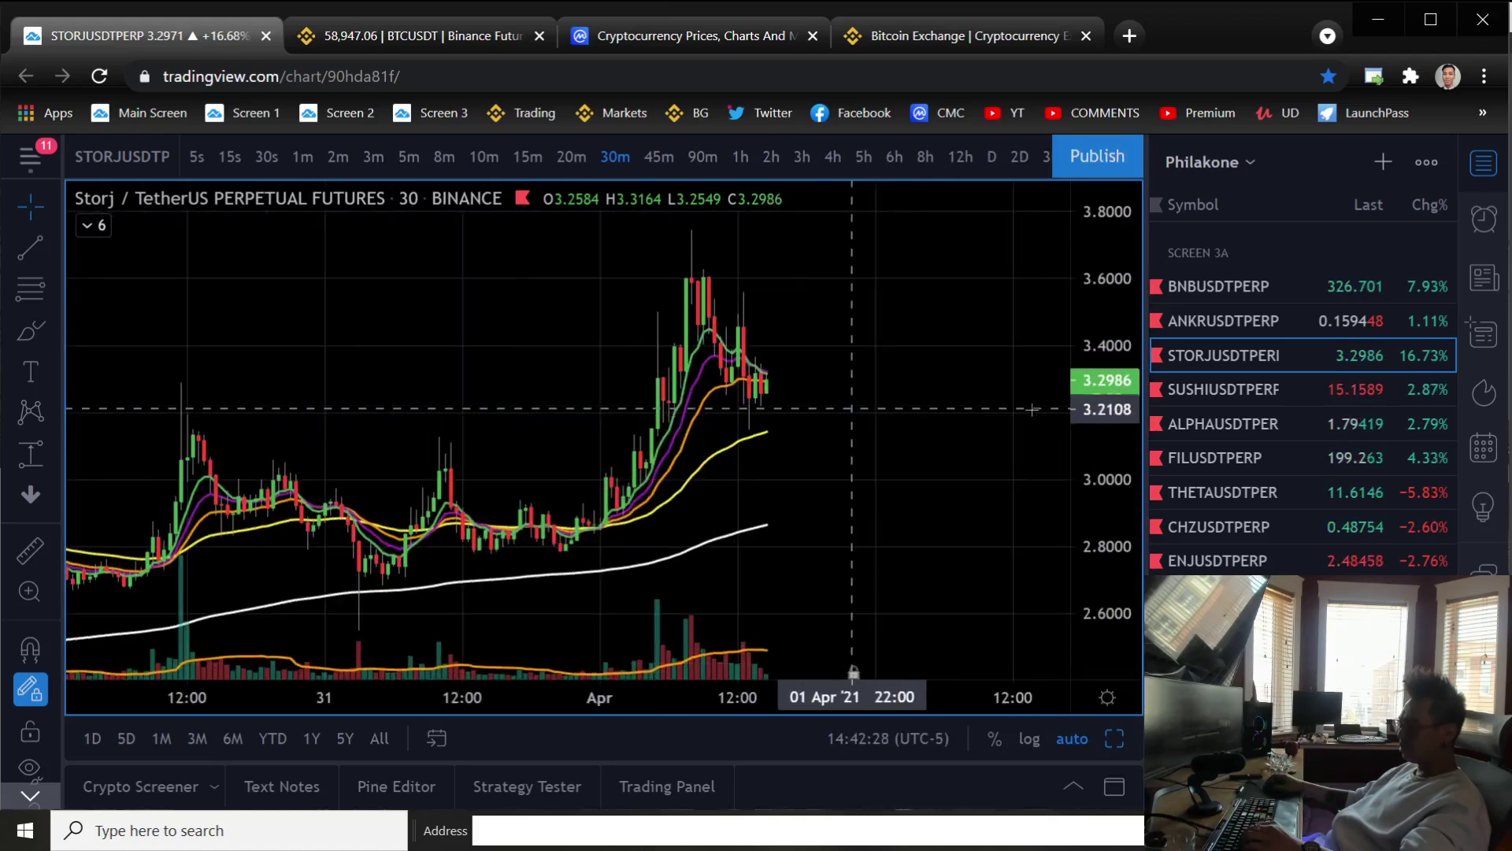
Start a date-and-price range box on STORJ, then cancel it with Esc
shift+click(642, 554)
click(641, 554)
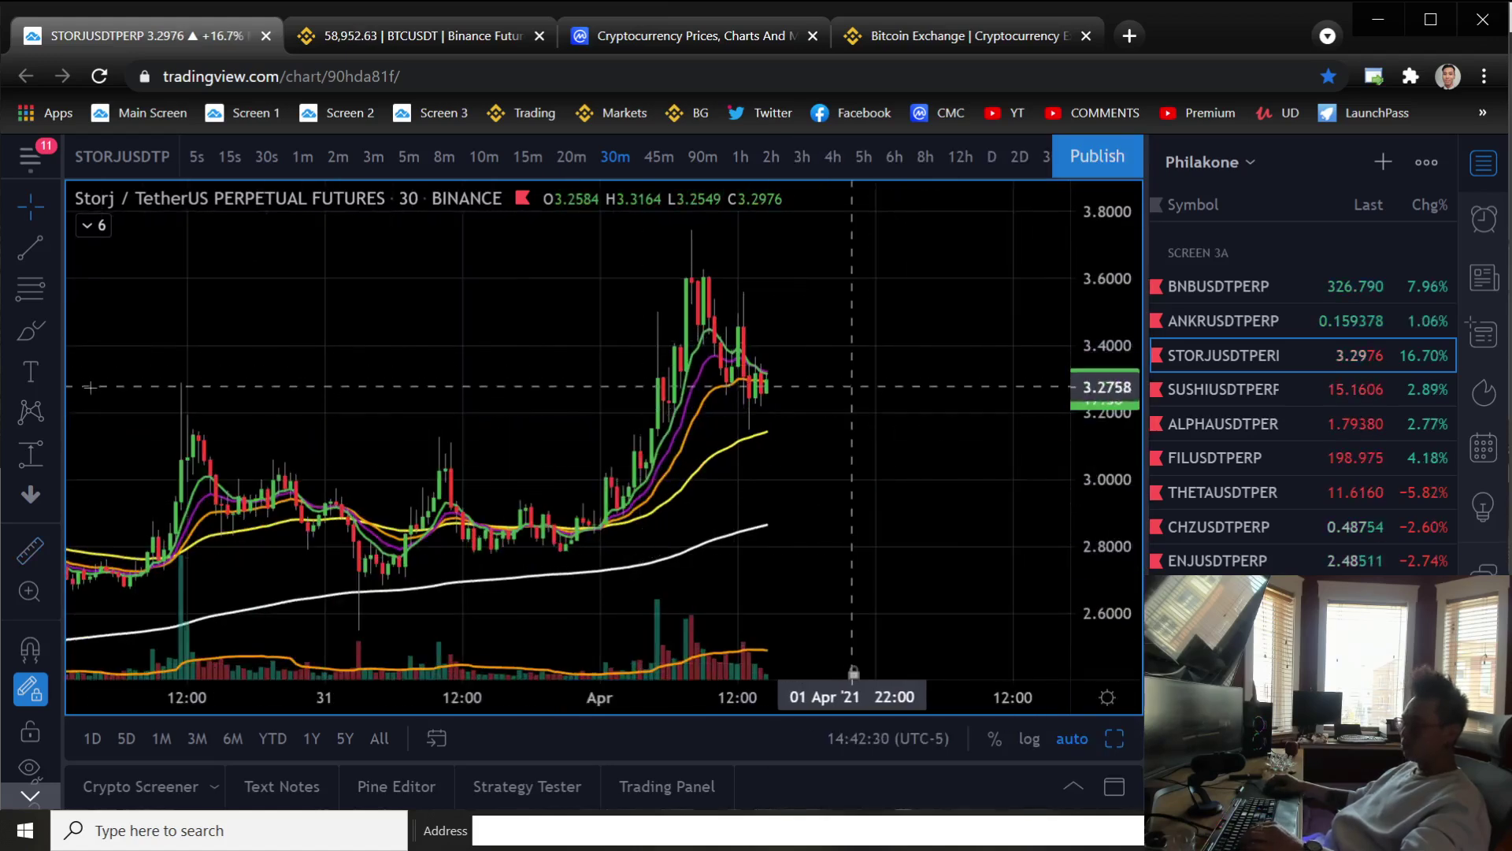
click(31, 453)
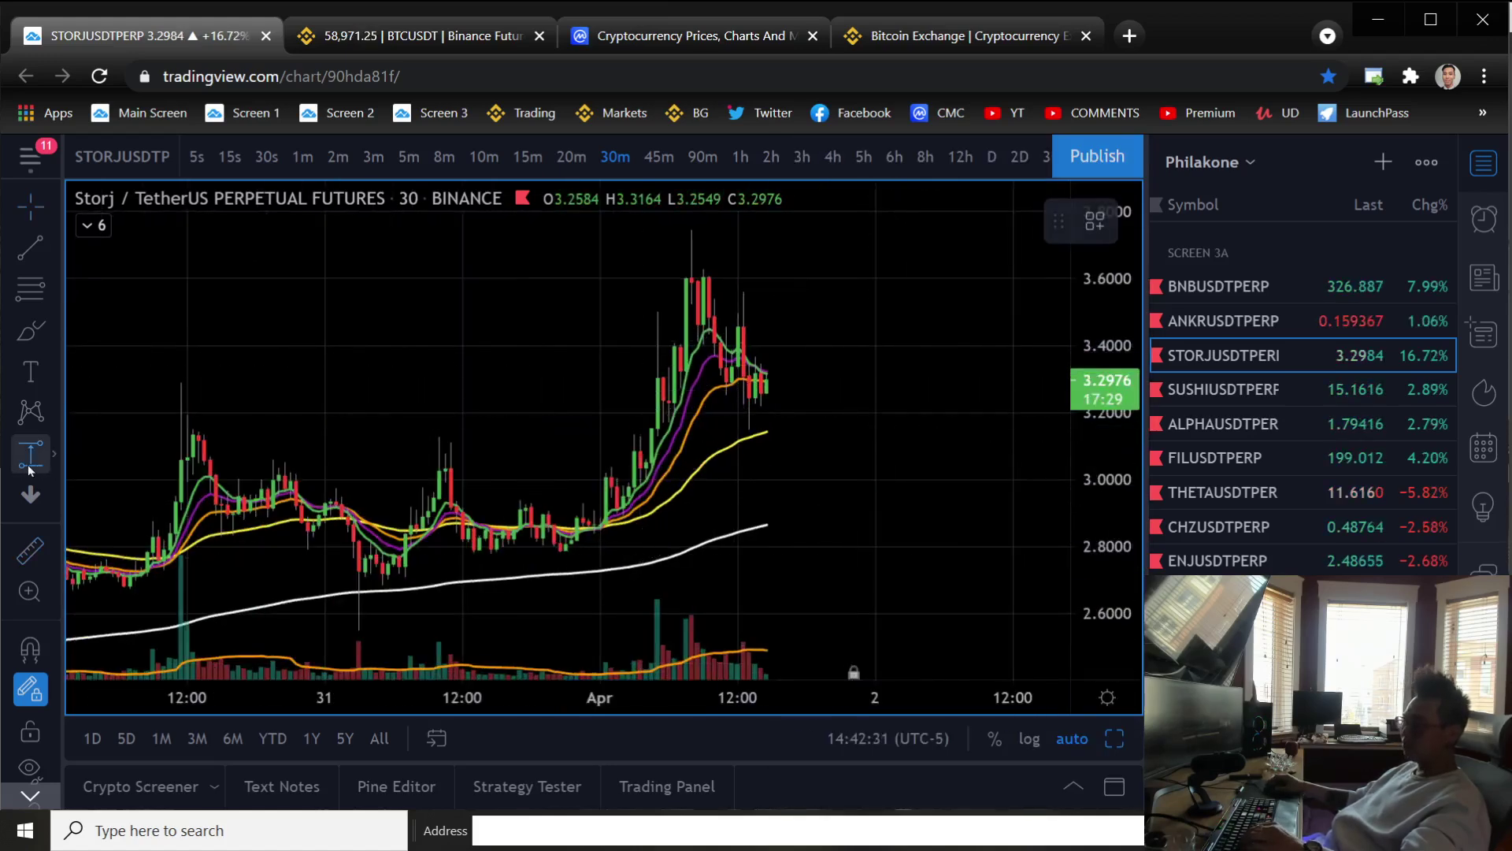
click(561, 555)
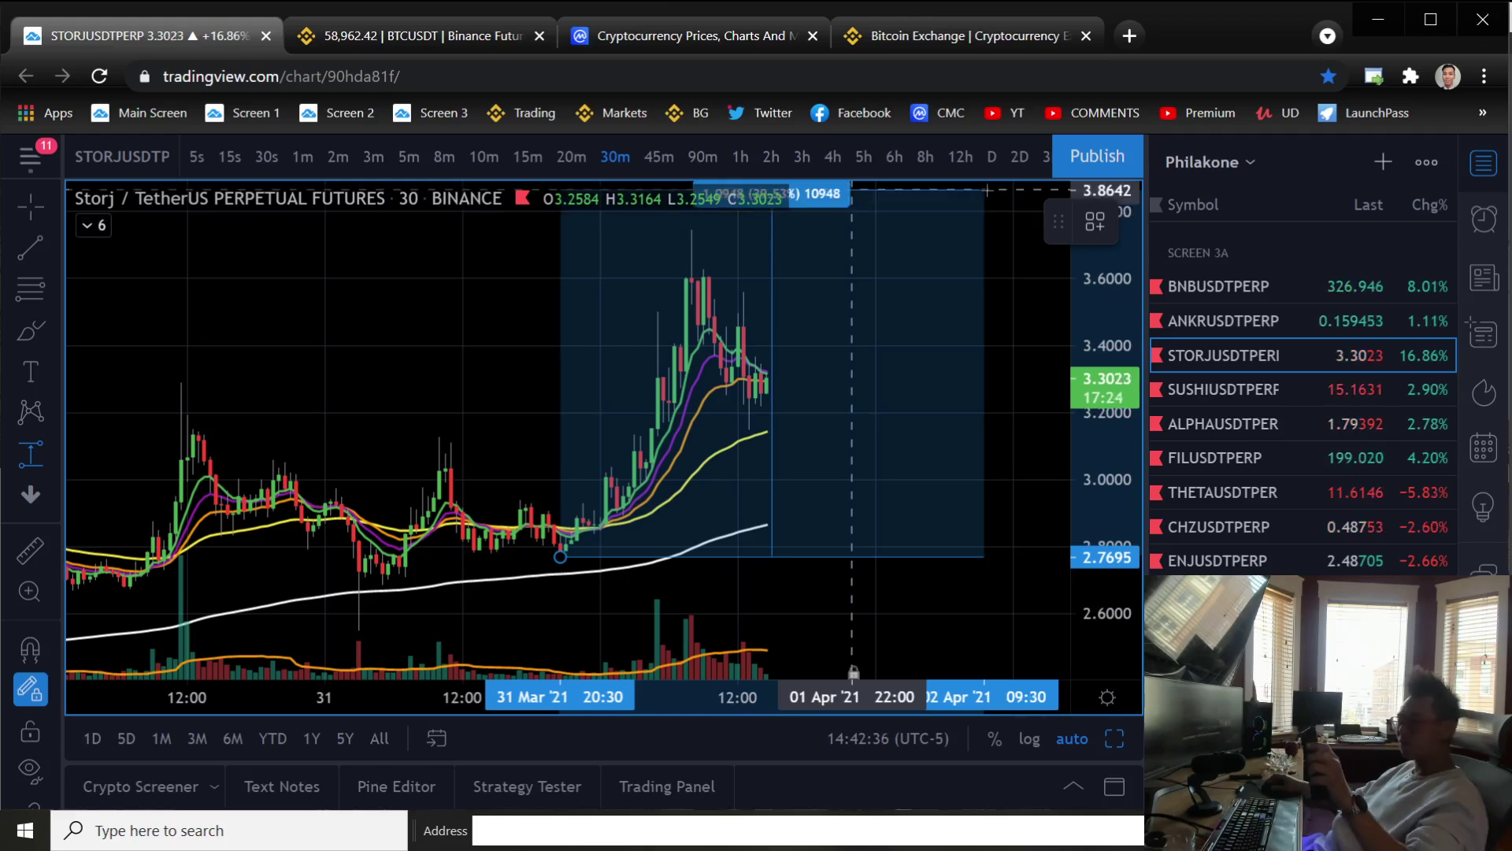
key(Escape)
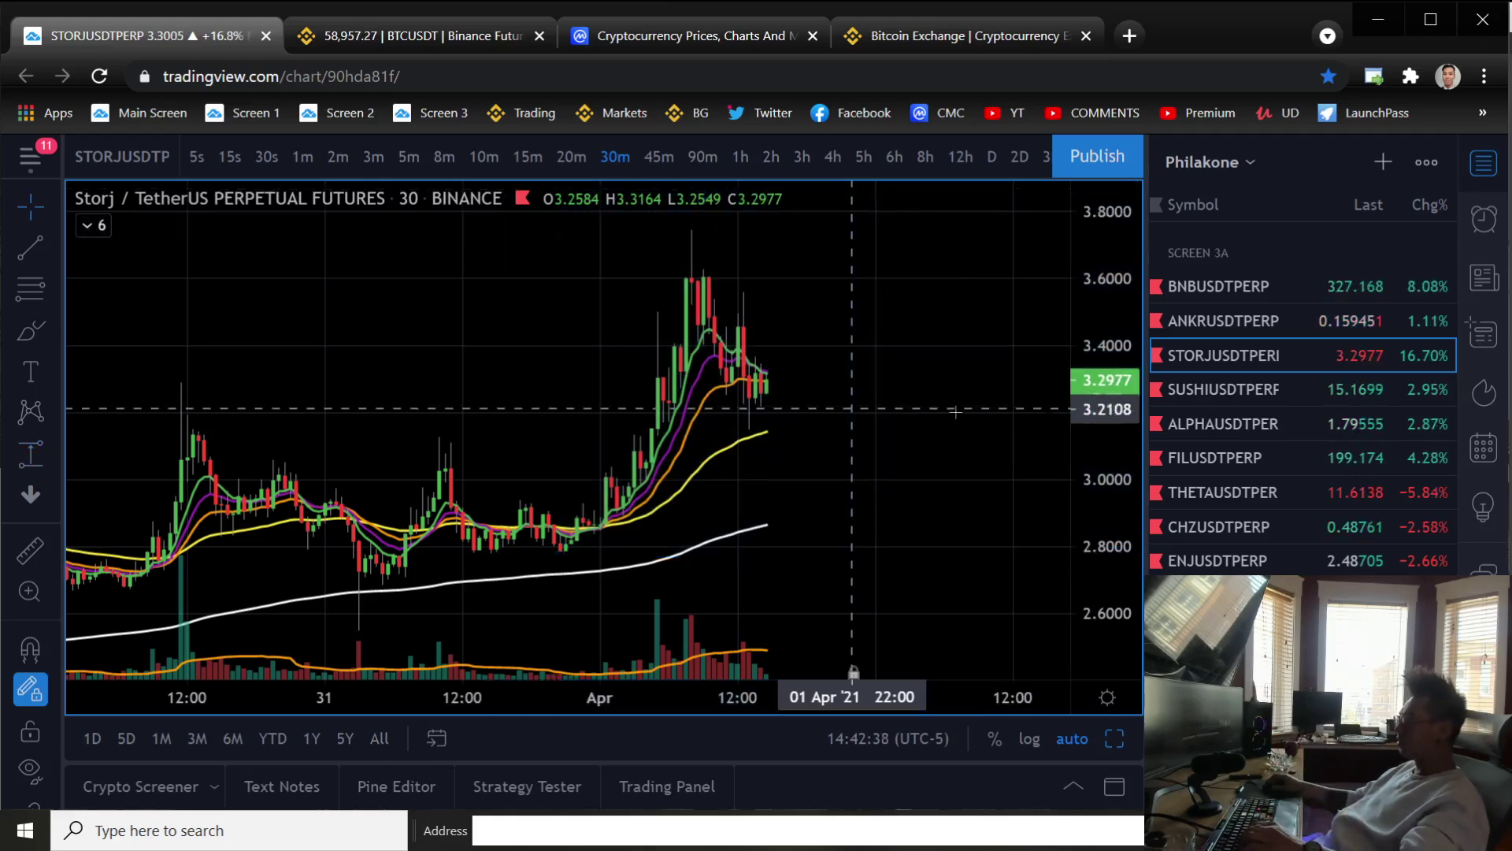
scroll(464, 320, down, 2)
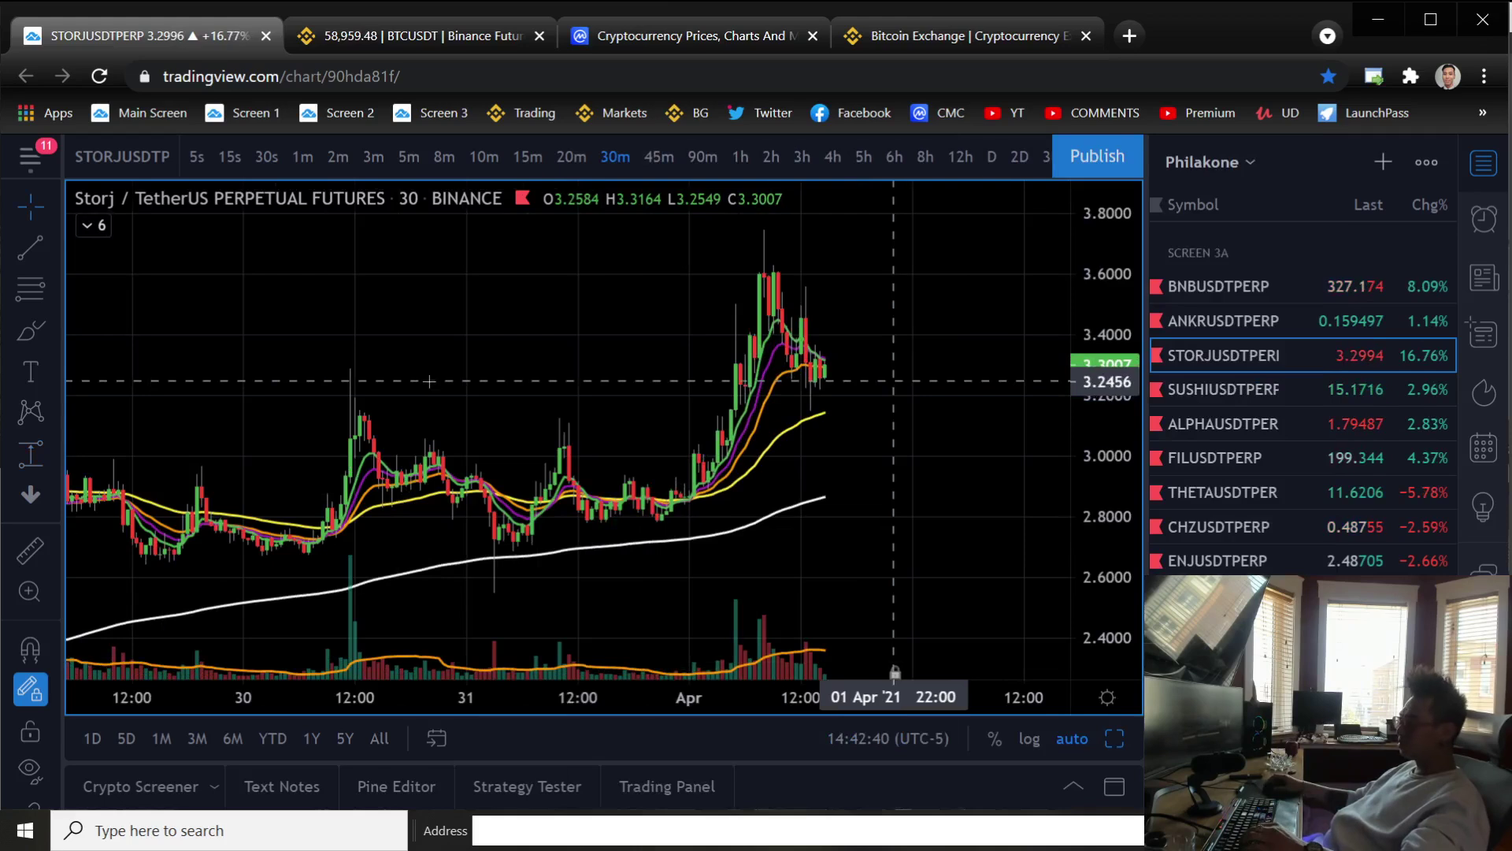
scroll(464, 319, down, 3)
scroll(464, 320, up, 1)
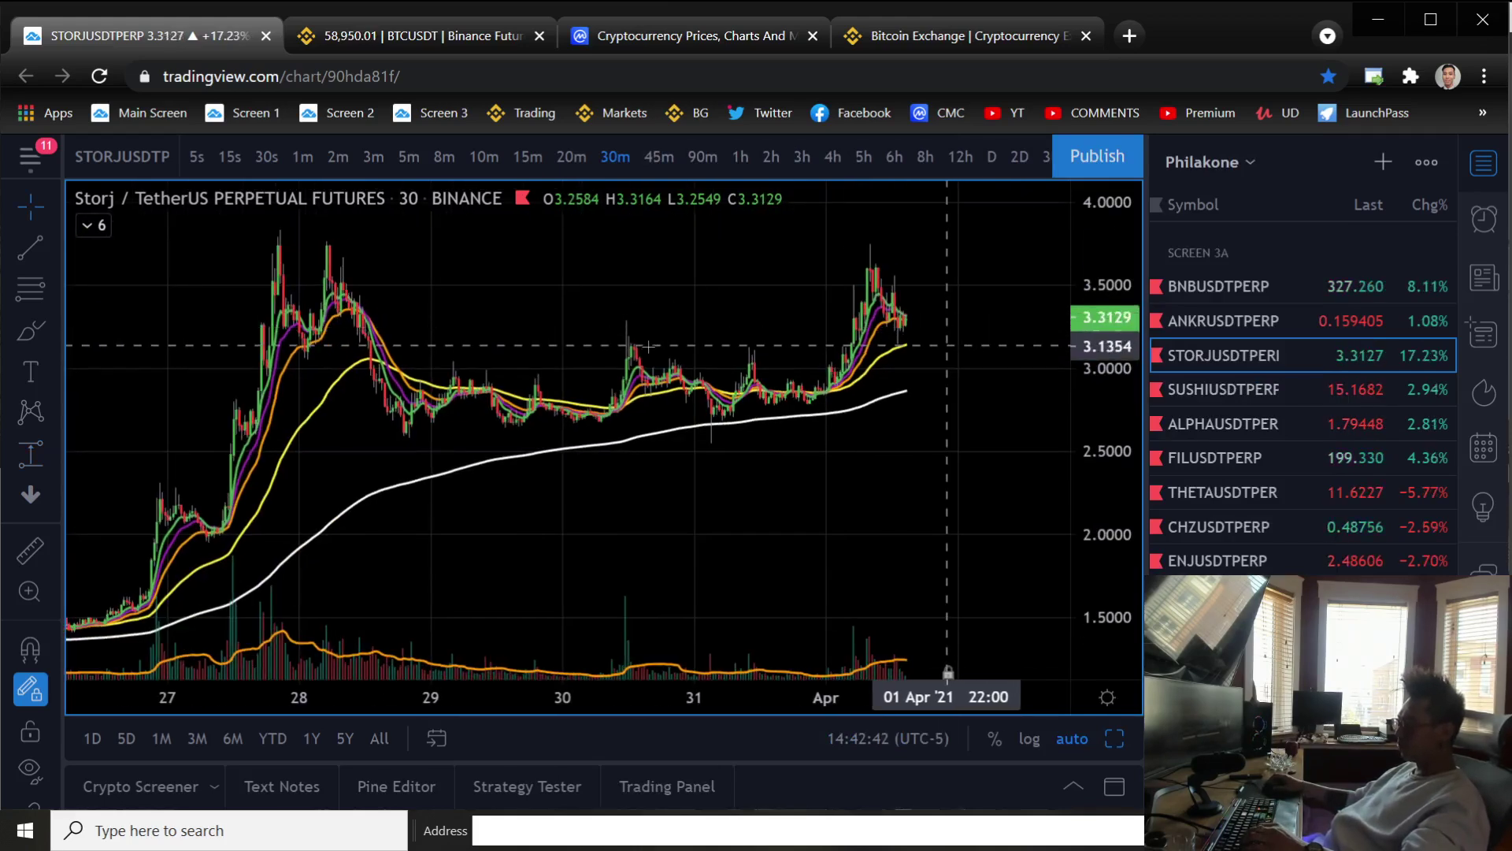
scroll(649, 342, up, 2)
scroll(649, 343, up, 2)
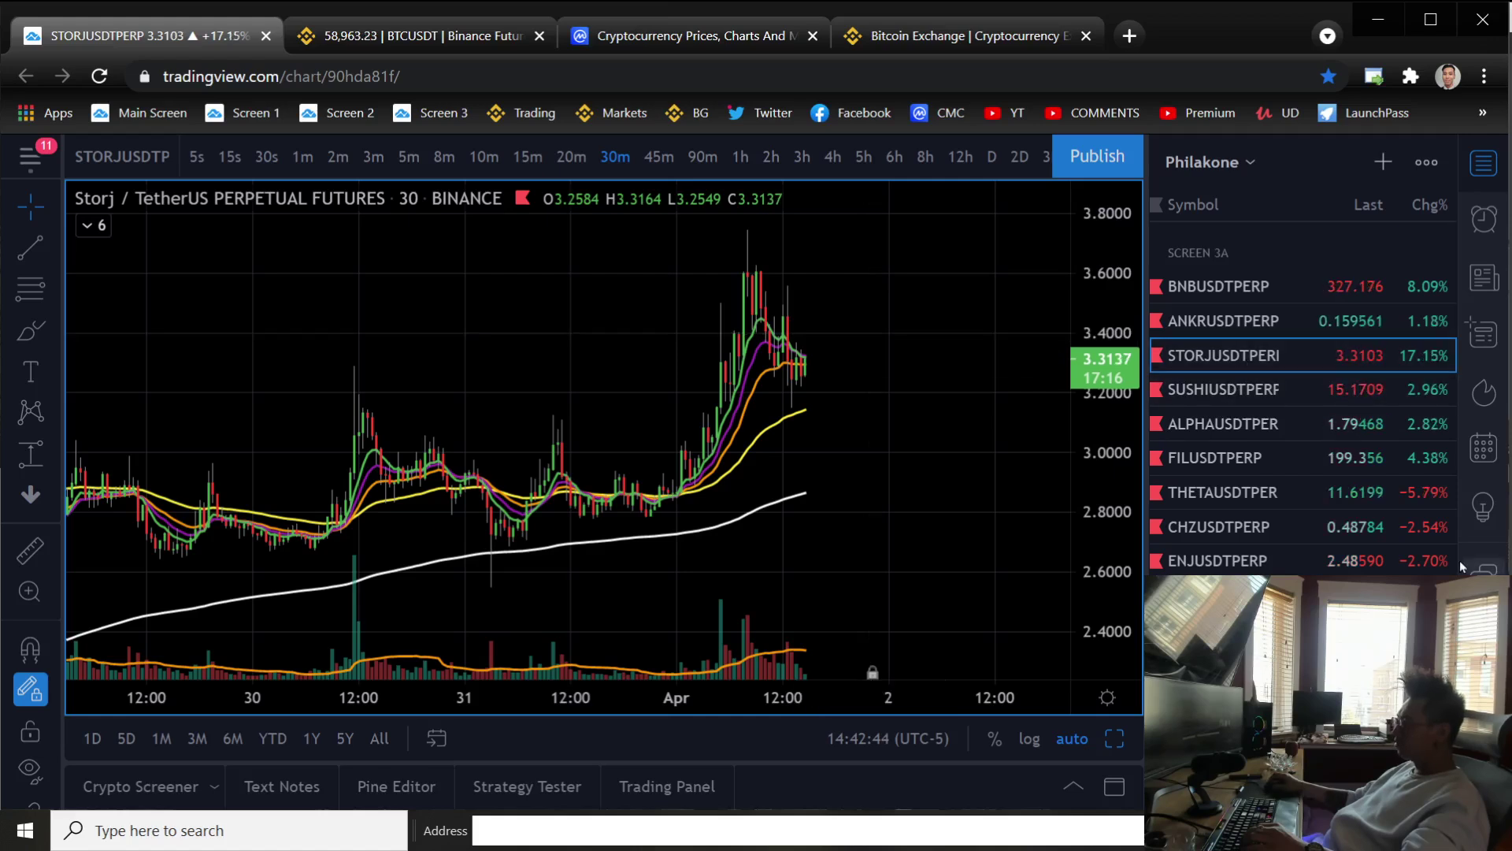
scroll(1398, 523, down, 1)
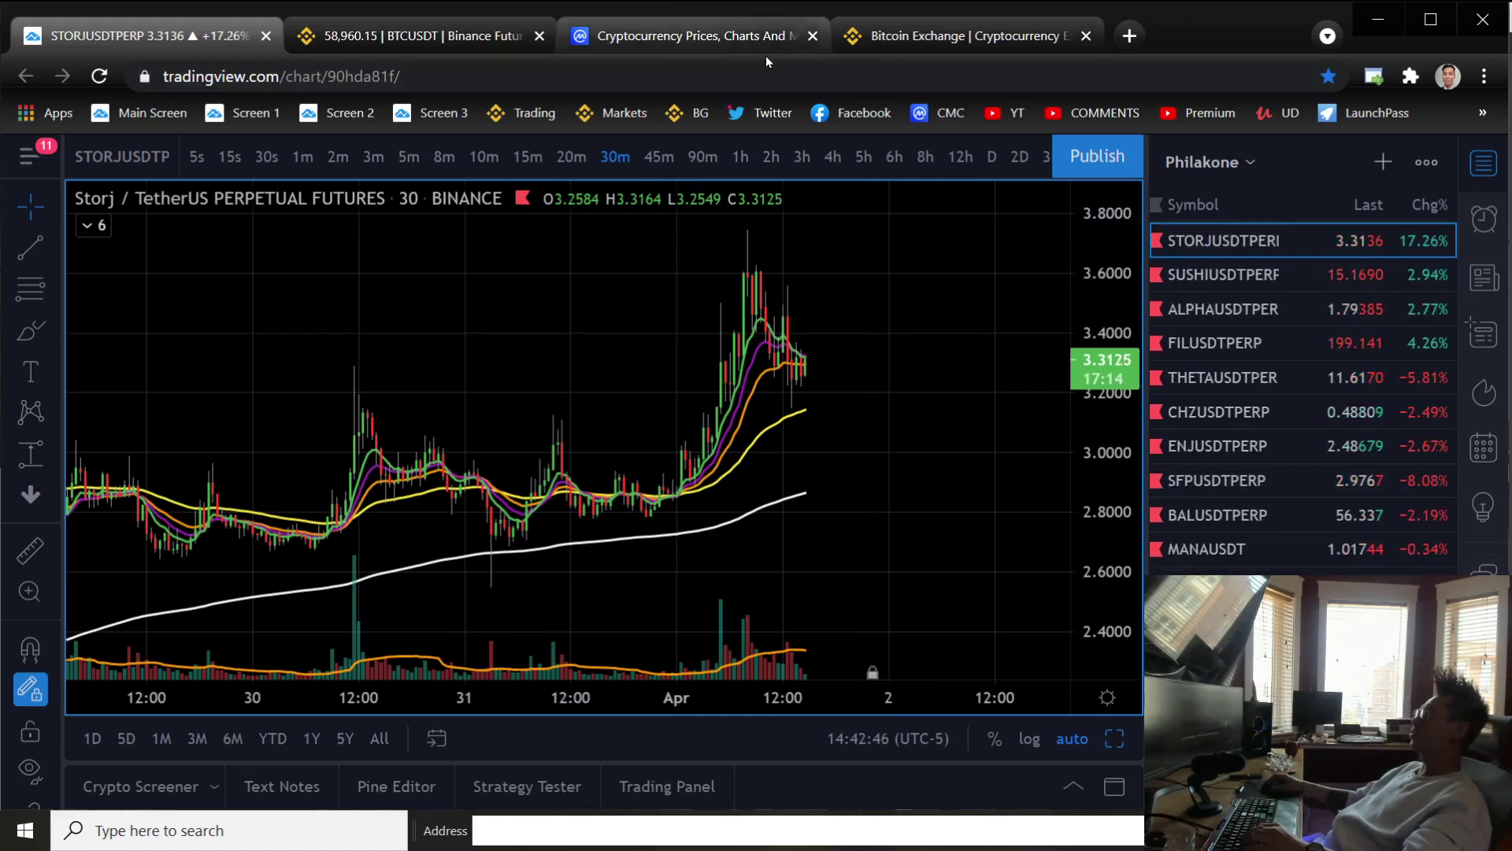
Open the Binance markets page and filter the pair table to USDT
click(874, 36)
mouse_move(531, 171)
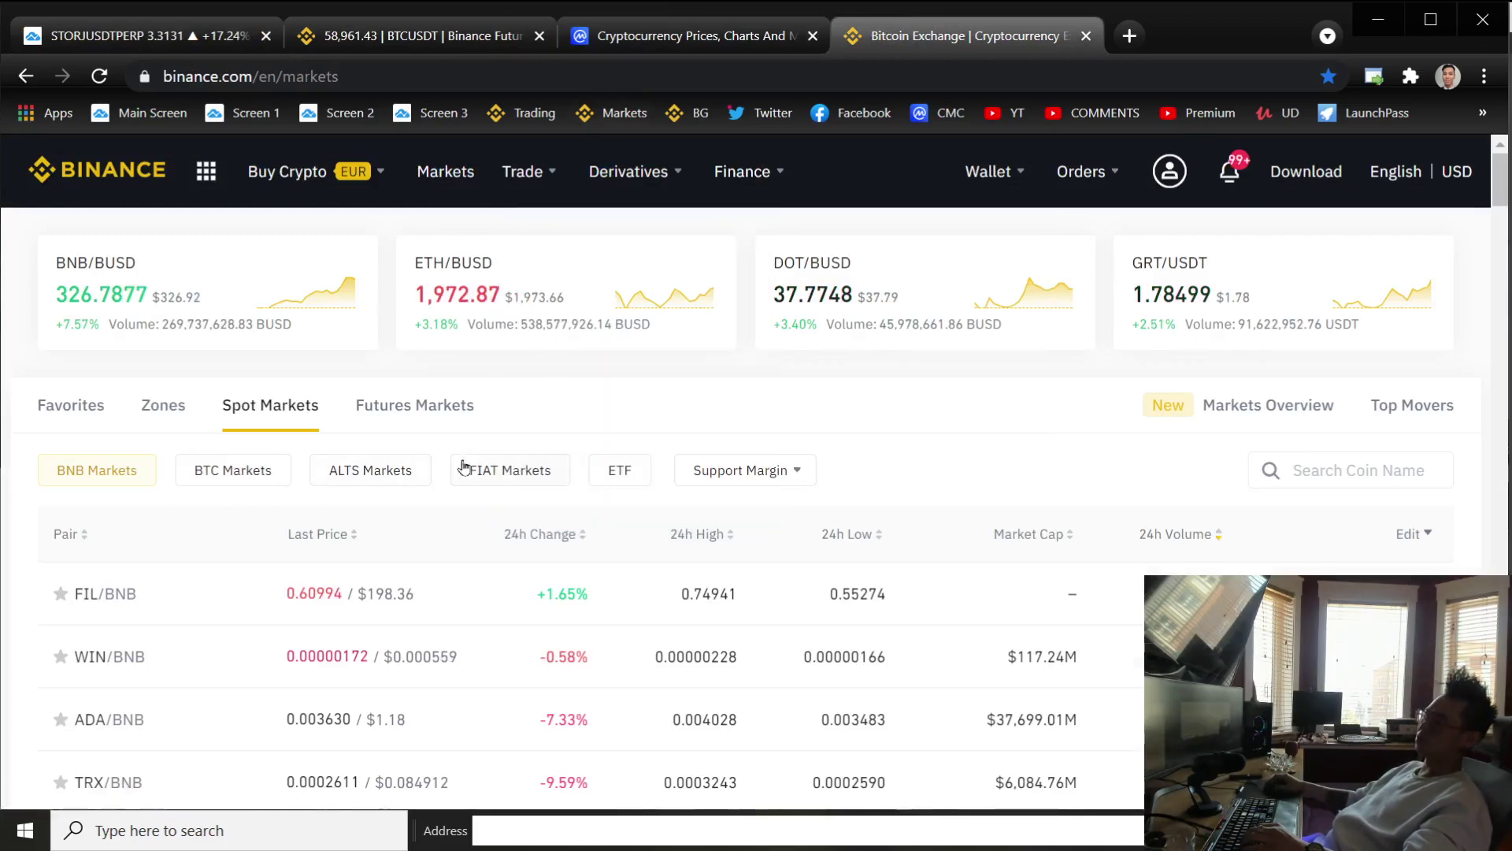
click(520, 476)
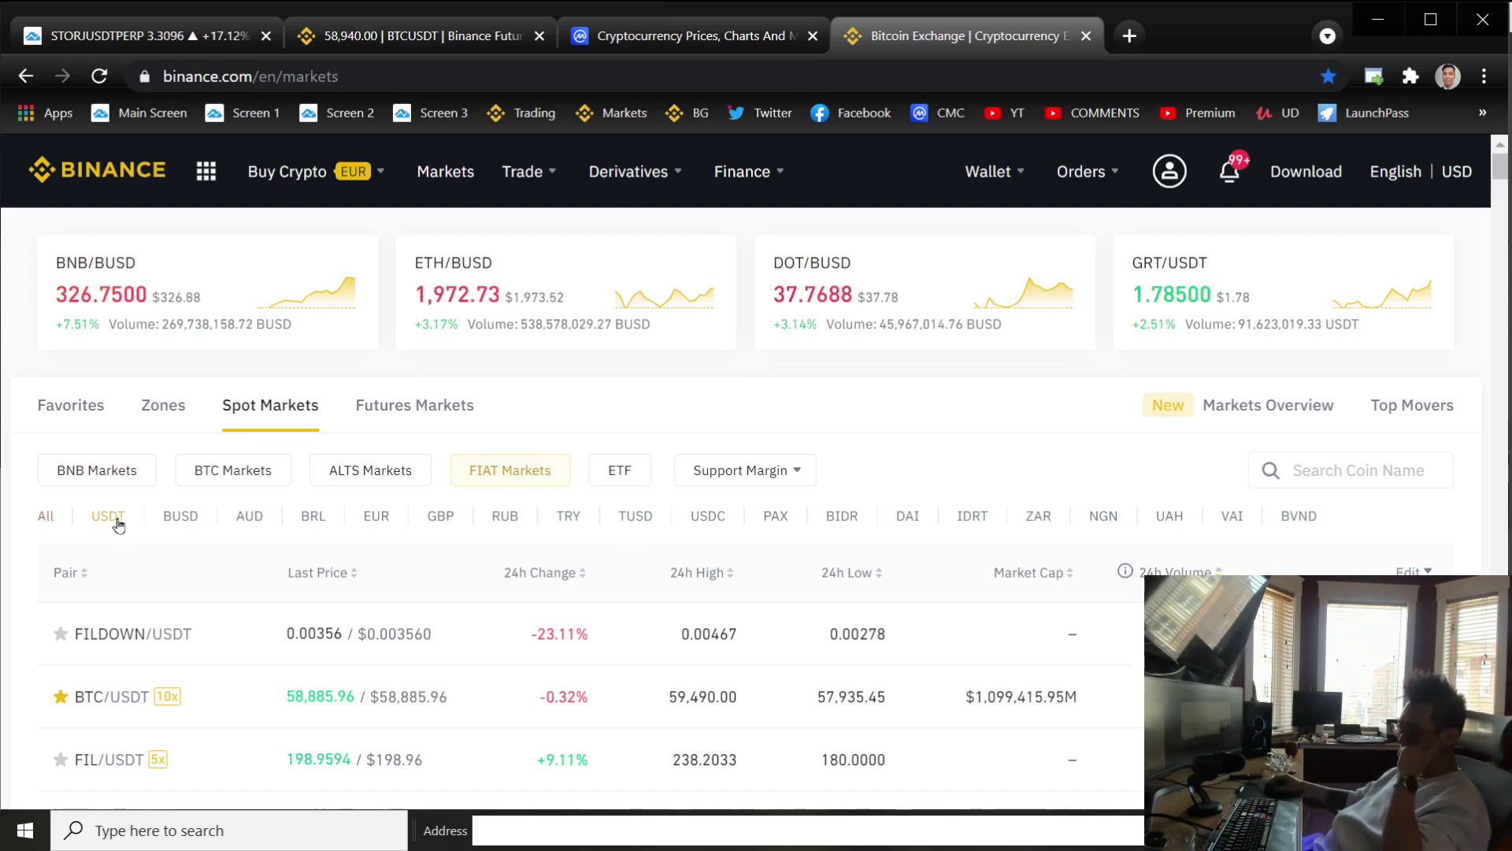
scroll(484, 583, down, 3)
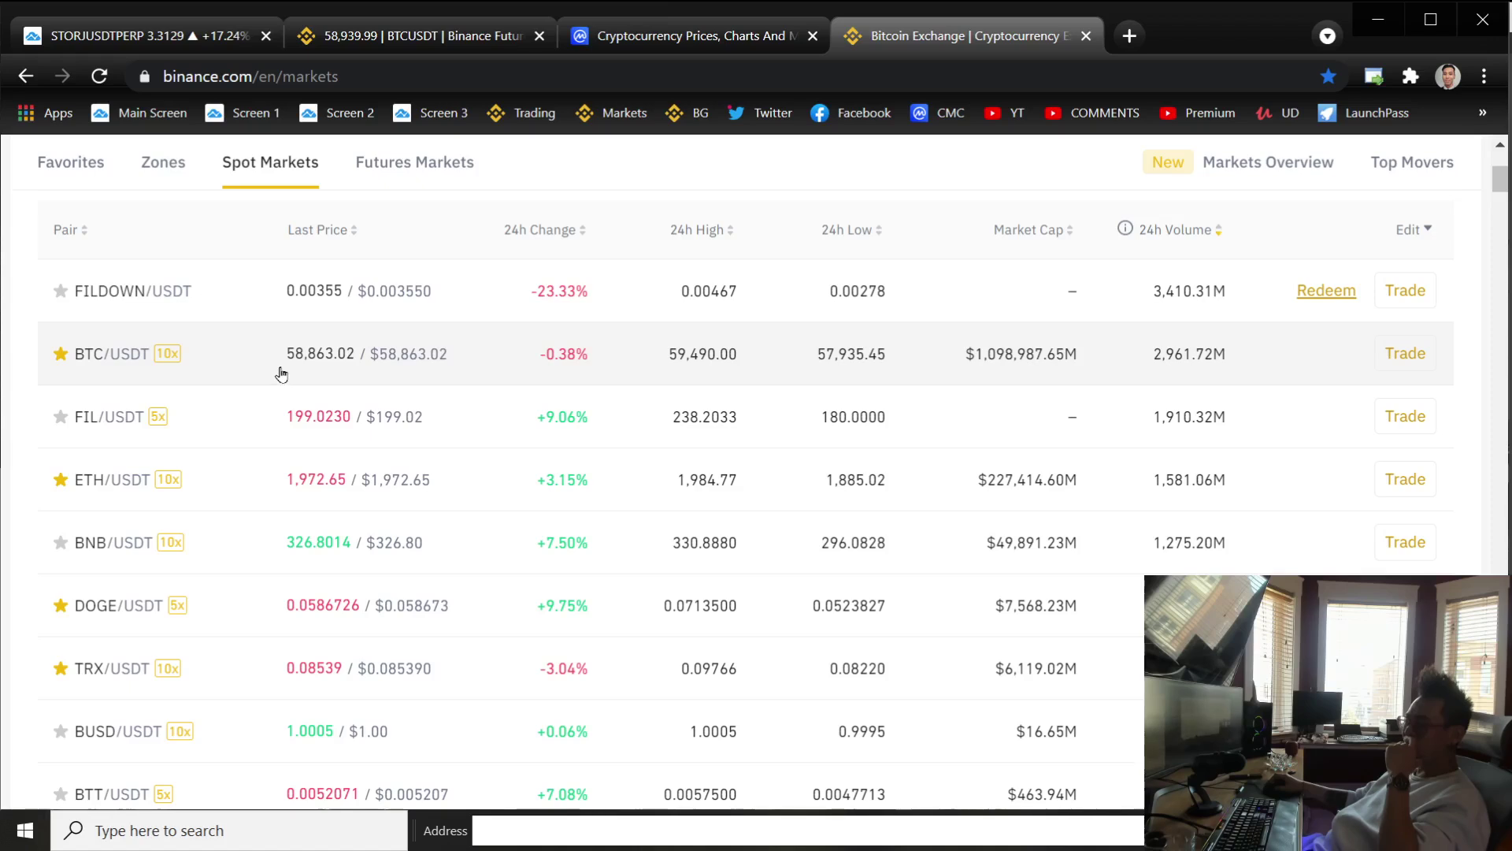
scroll(650, 384, up, 2)
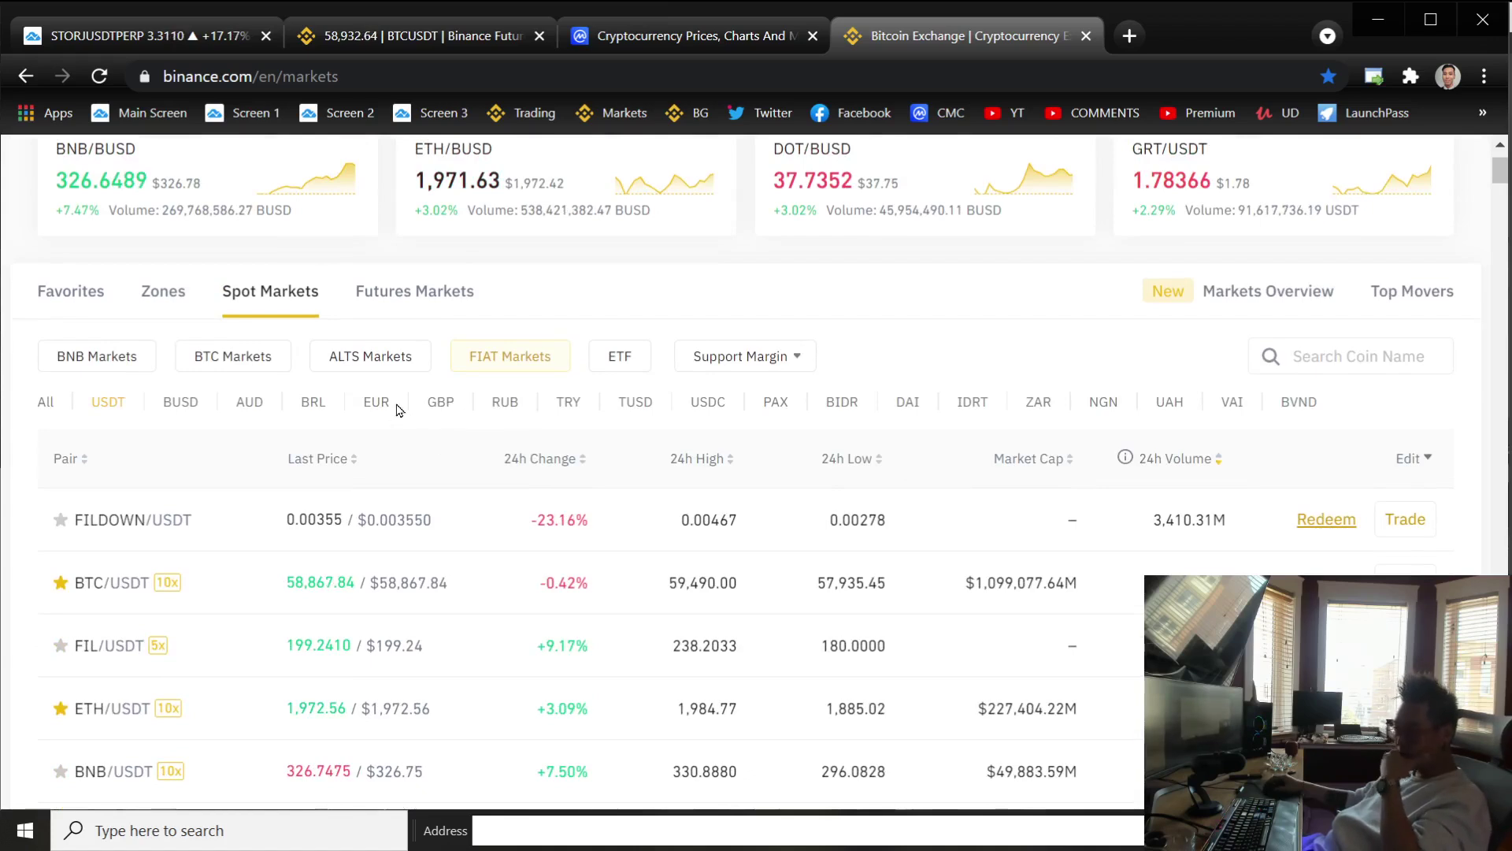
scroll(401, 406, down, 2)
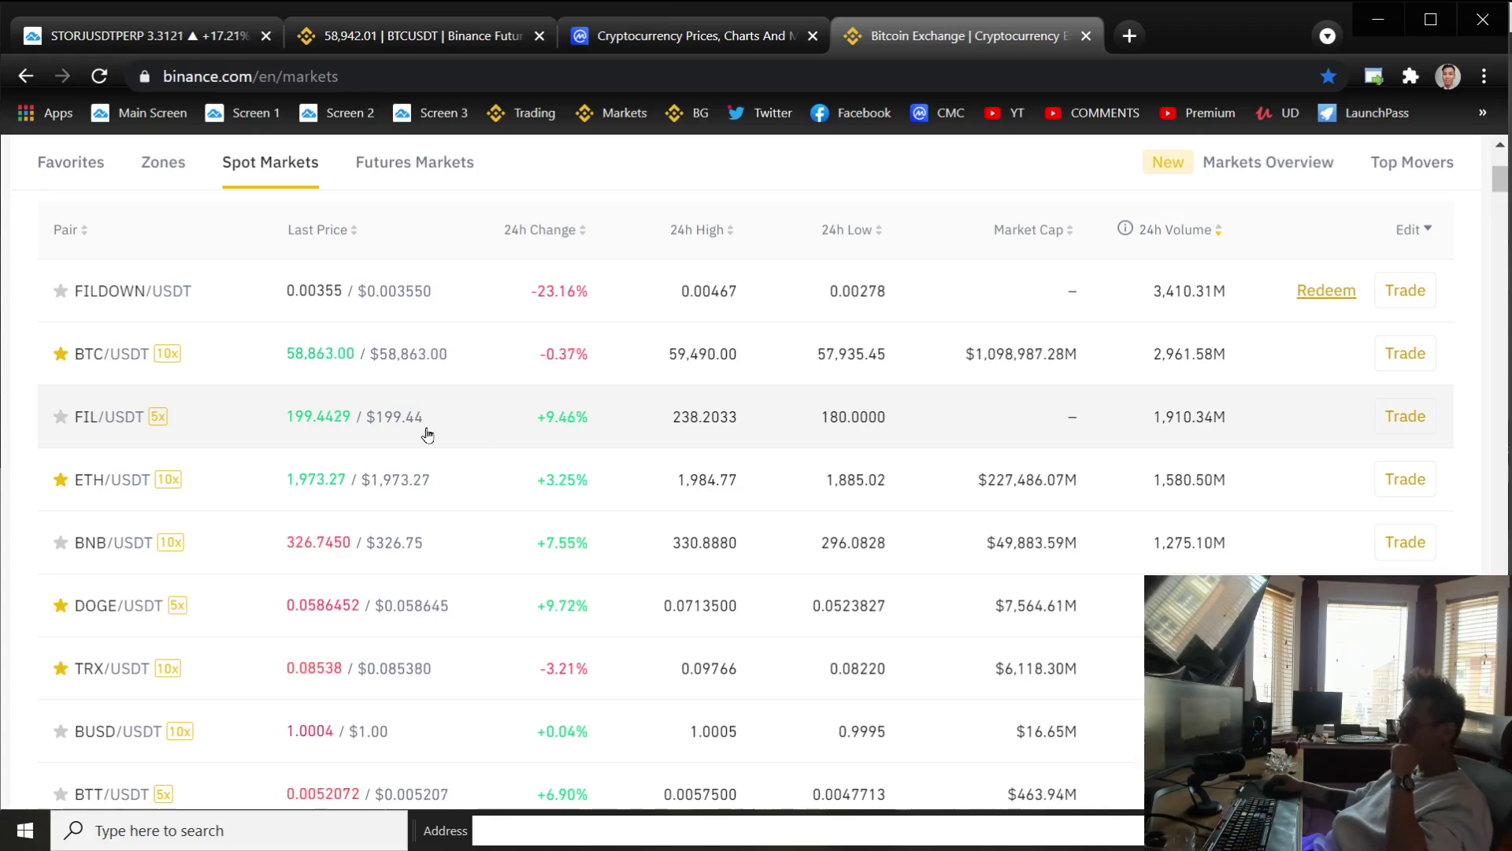
Move FILUSDTPERP to second place in the watchlist and open its chart
click(217, 27)
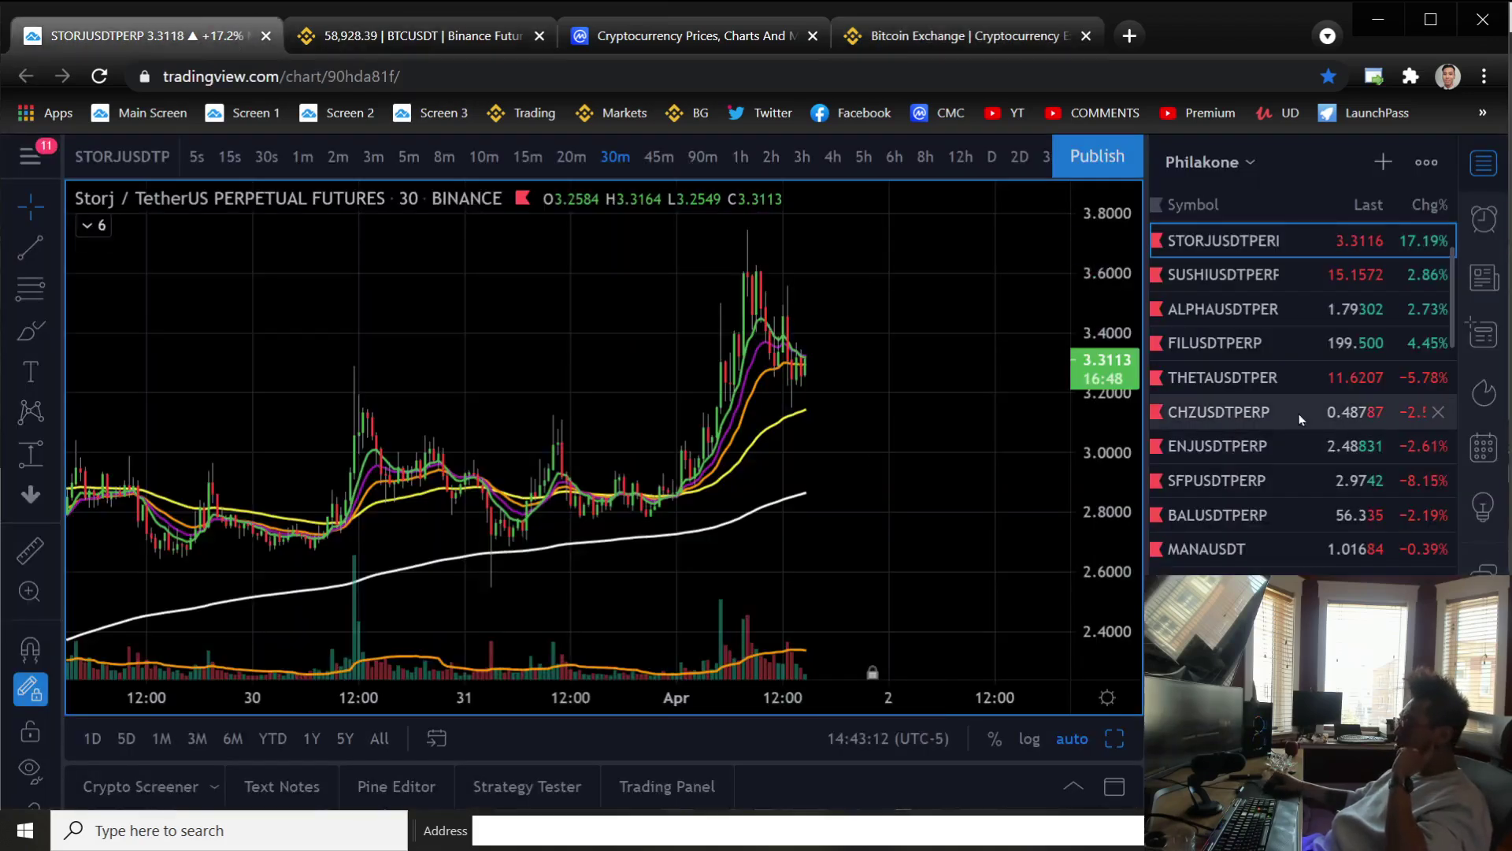
drag(1230, 343, 1247, 268)
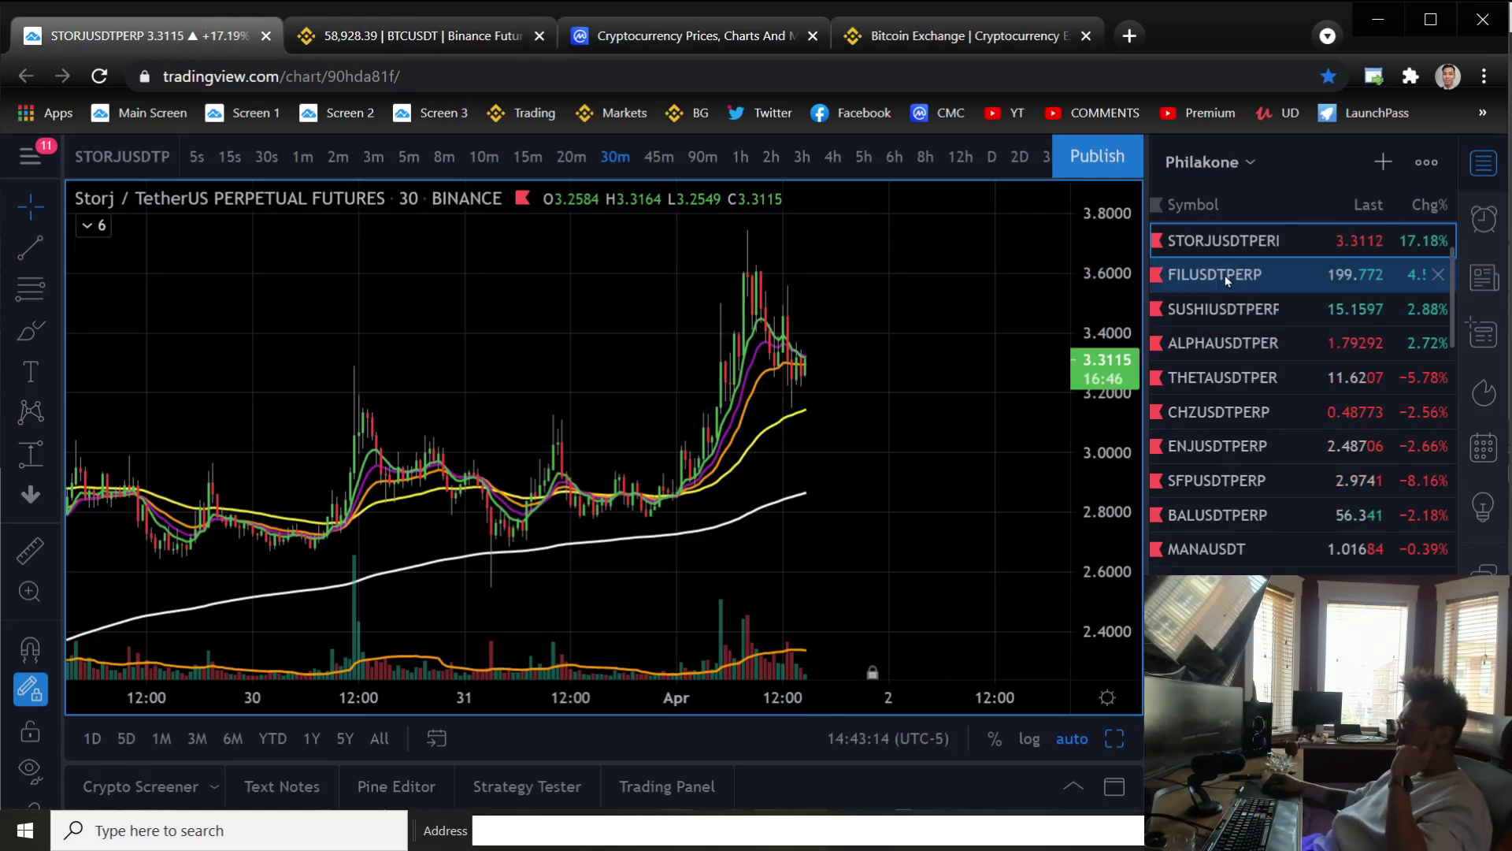
click(1226, 279)
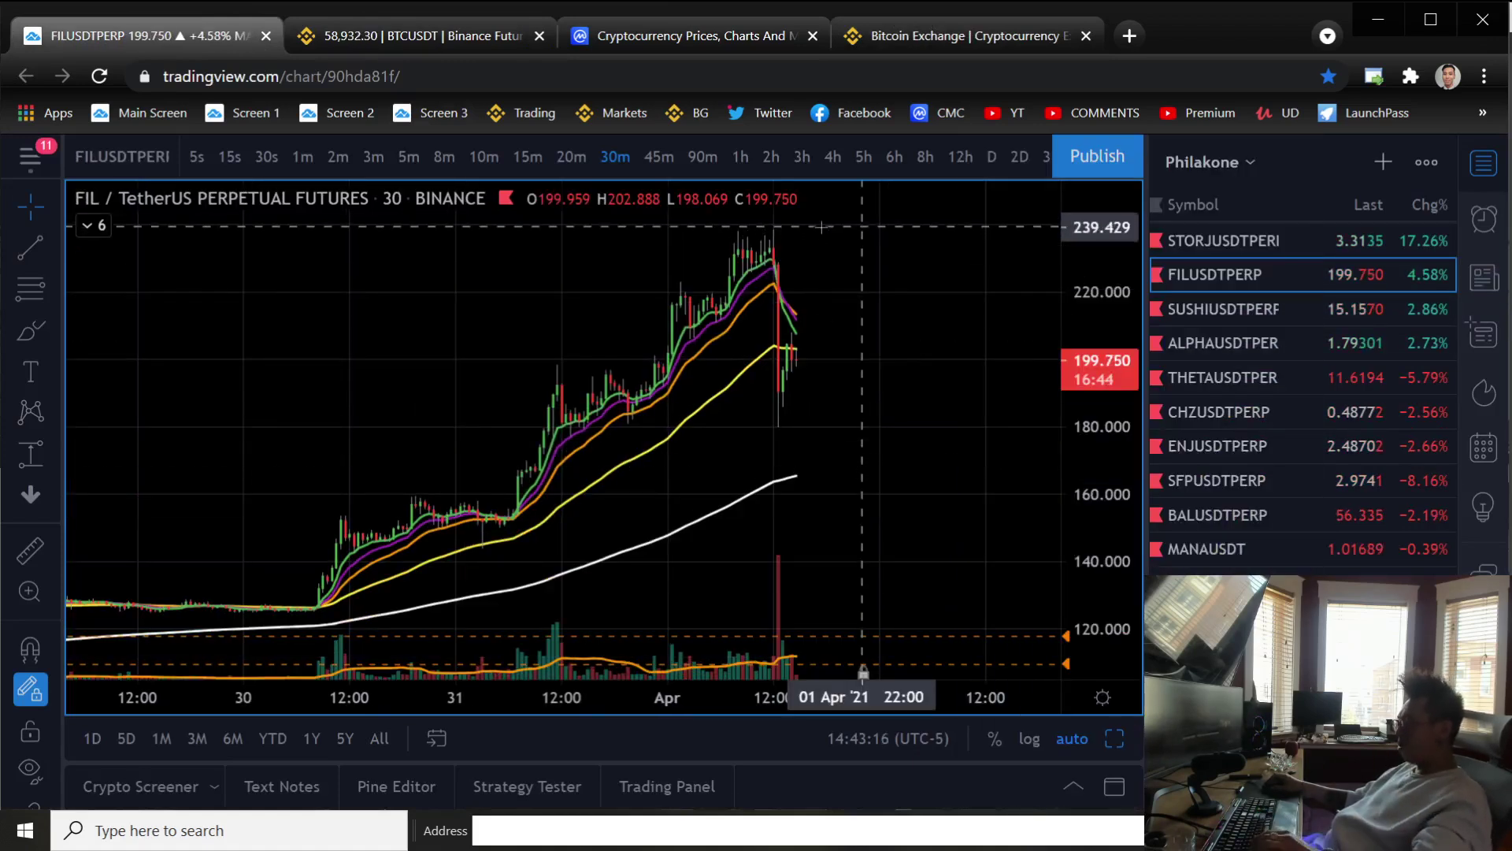
scroll(981, 409, up, 2)
right_click(981, 410)
click(986, 445)
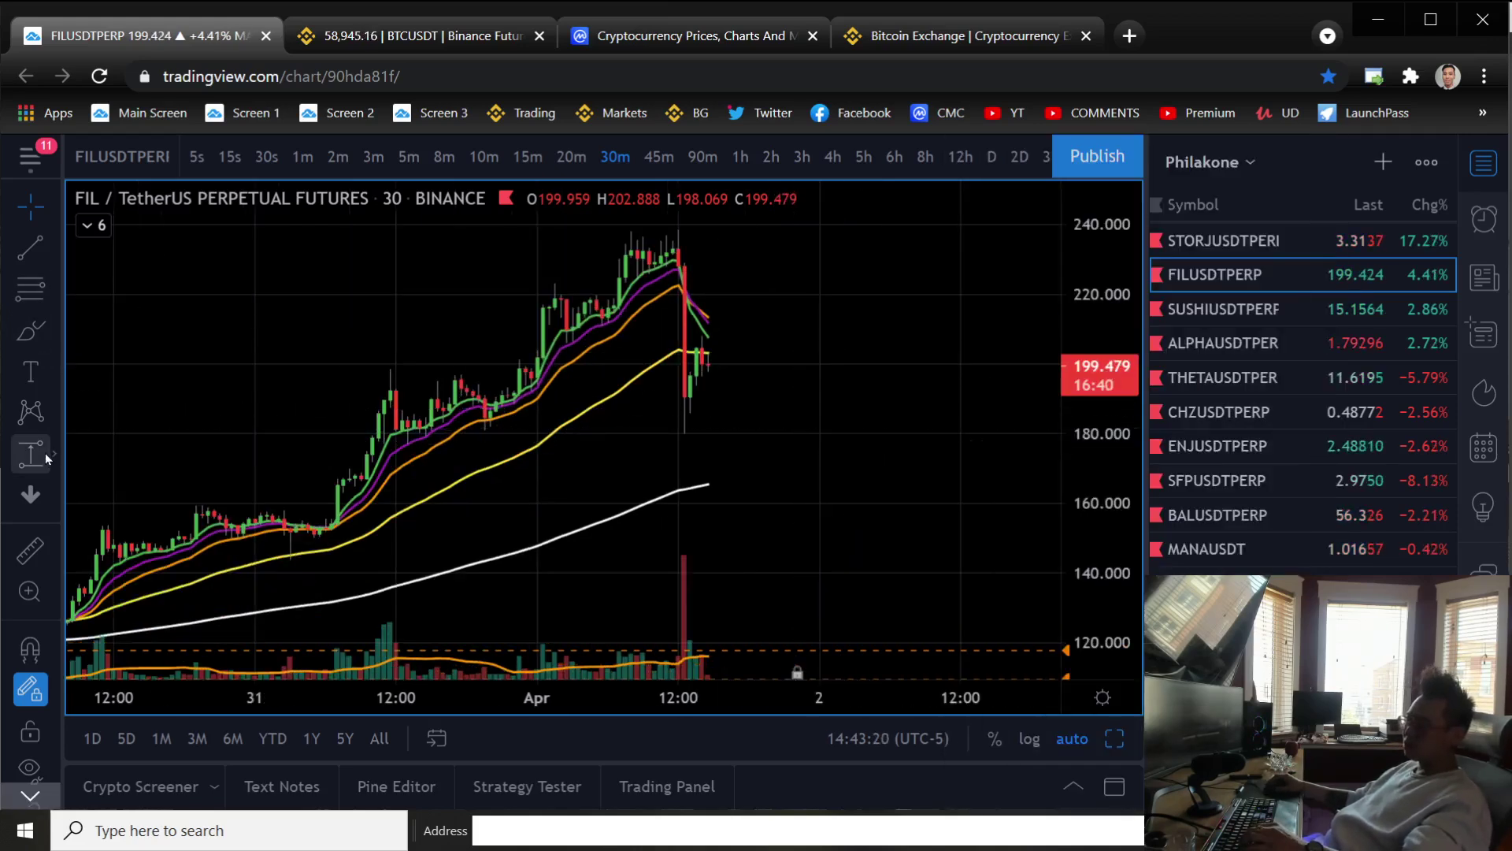
Measure FIL's drop from the peak, switch to 3-hour candles, and reload the page
click(42, 455)
click(843, 232)
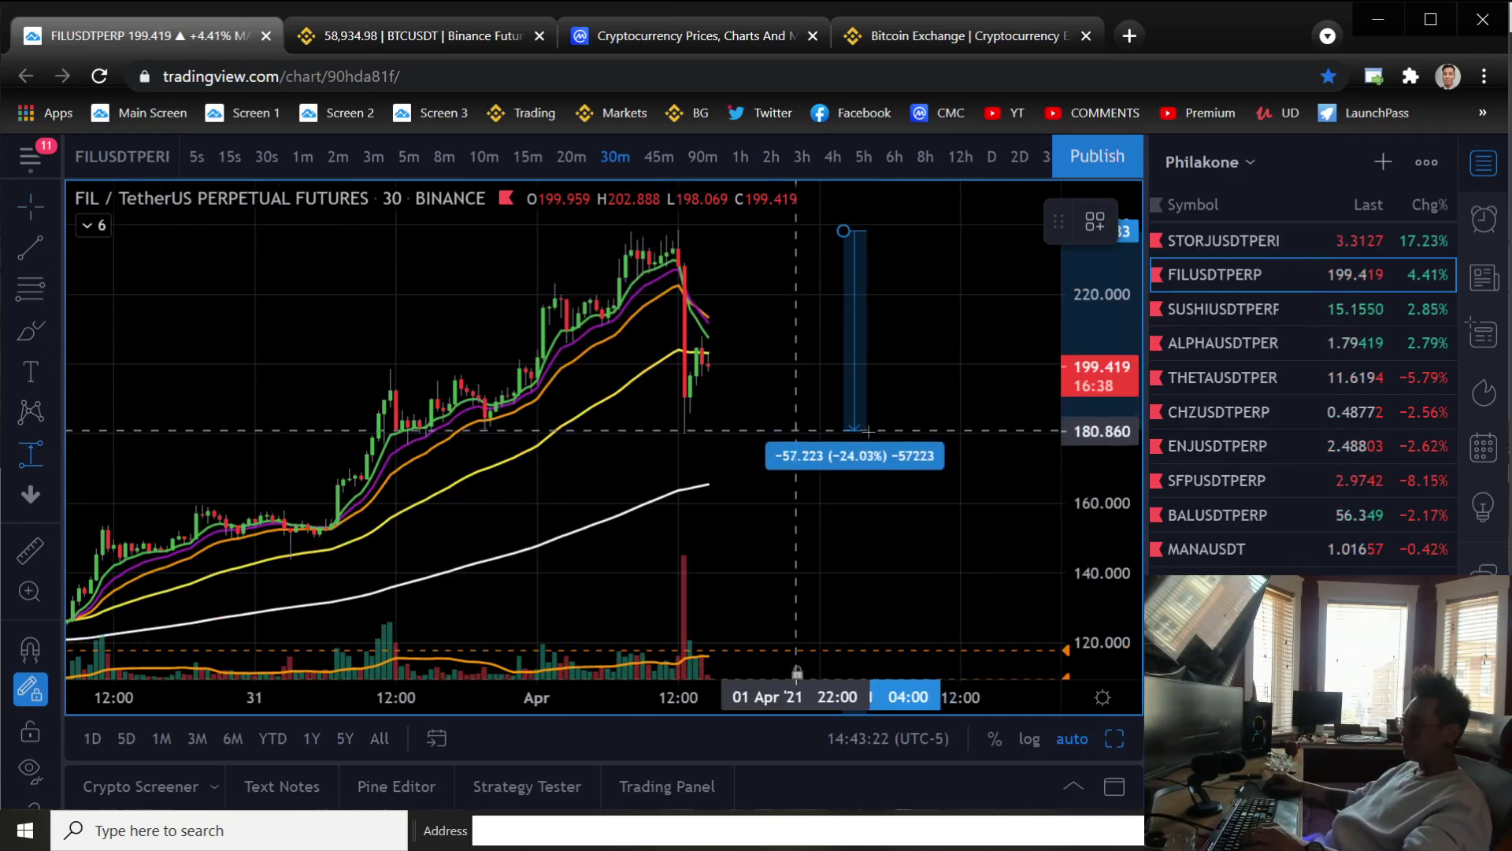
click(842, 455)
click(801, 158)
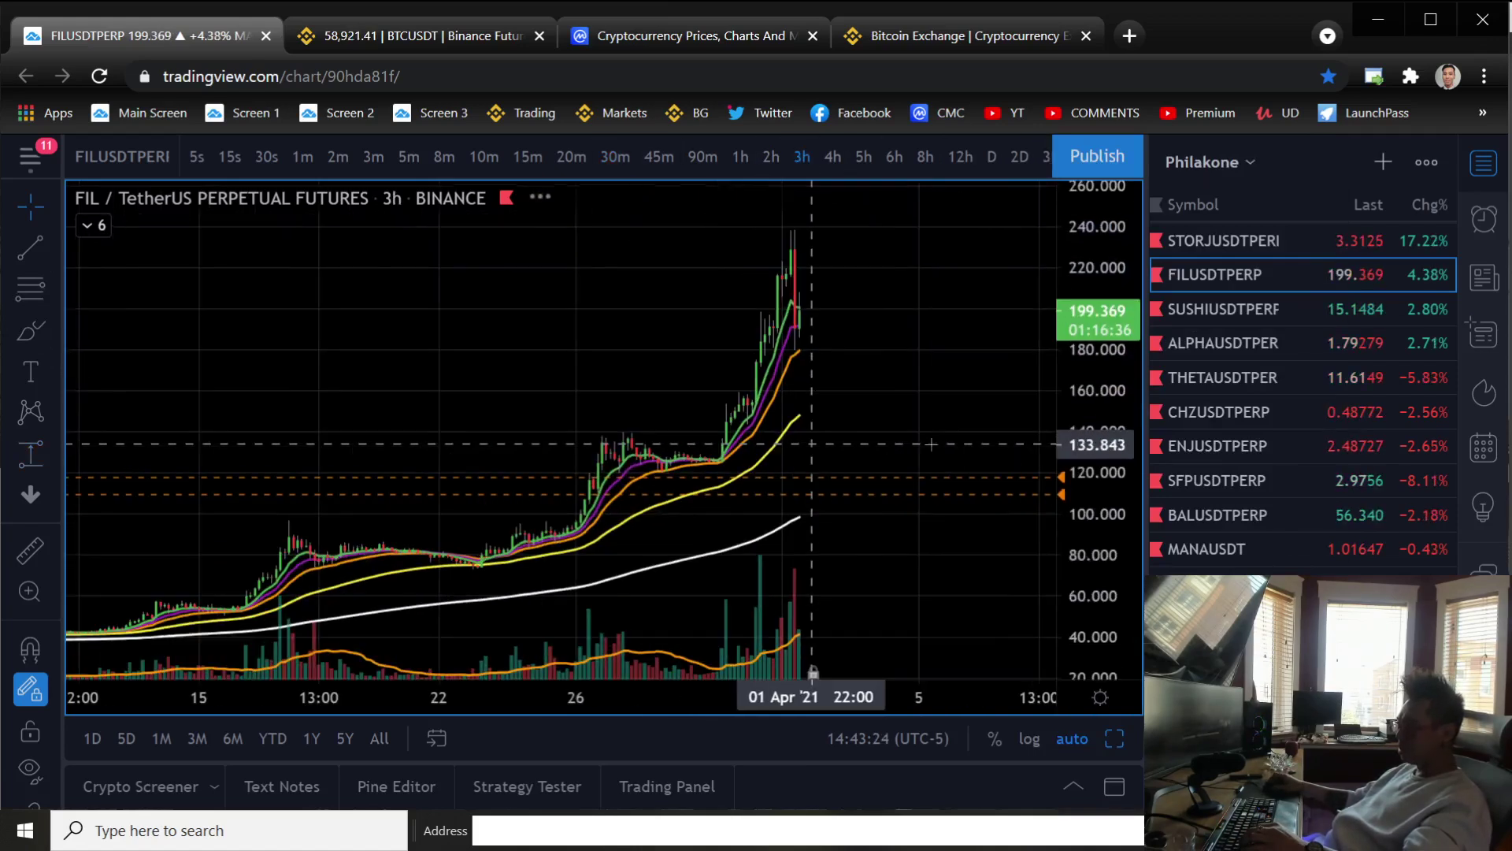
right_click(895, 349)
click(895, 349)
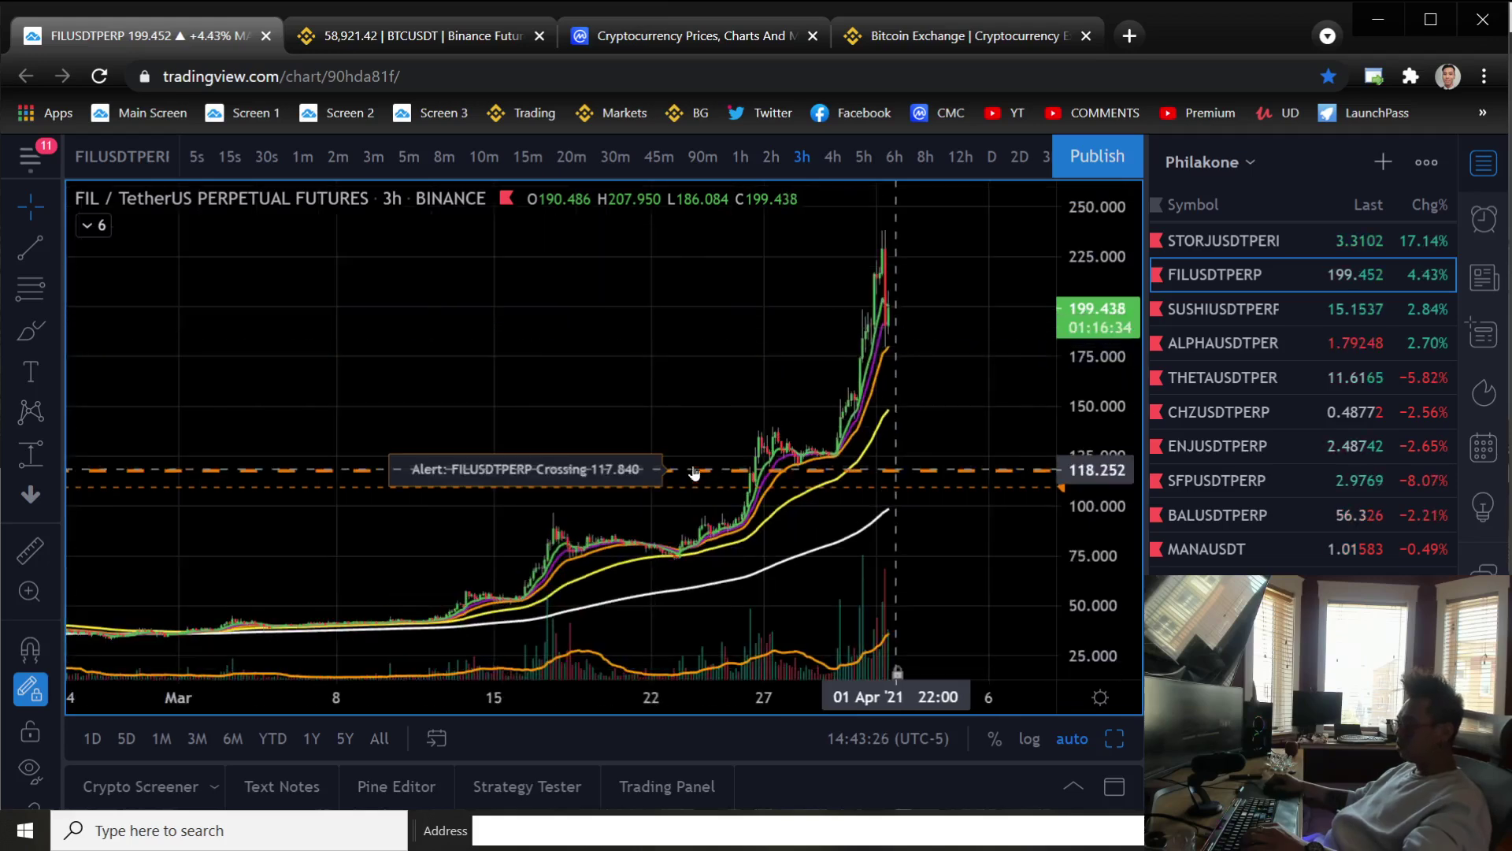
scroll(708, 390, down, 2)
scroll(721, 342, down, 2)
scroll(731, 299, down, 2)
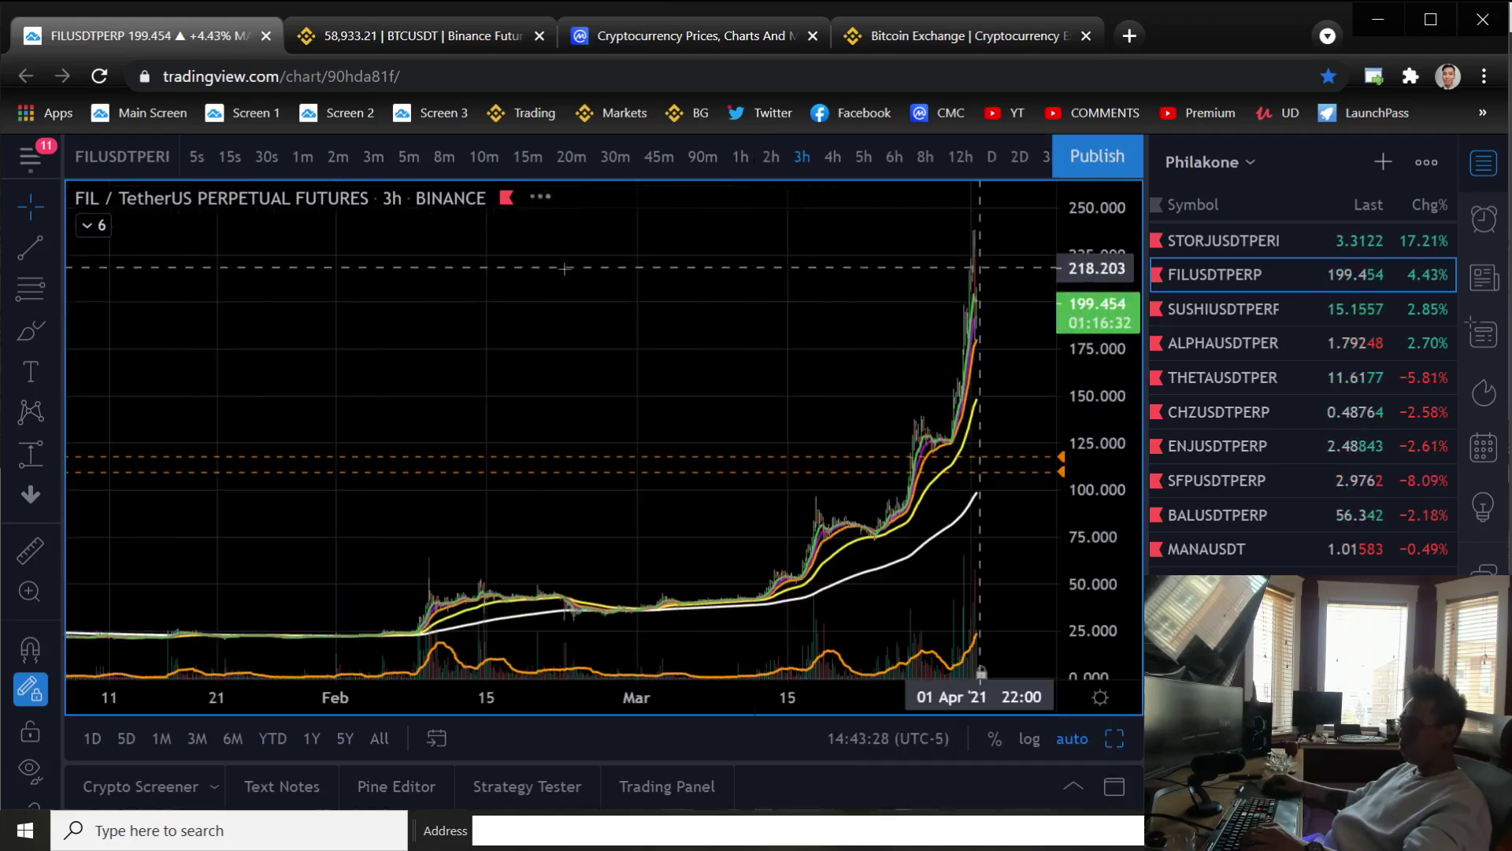
key(F5)
Reload into the six-chart grid, hide the watchlist, and make the Storj chart active
click(872, 203)
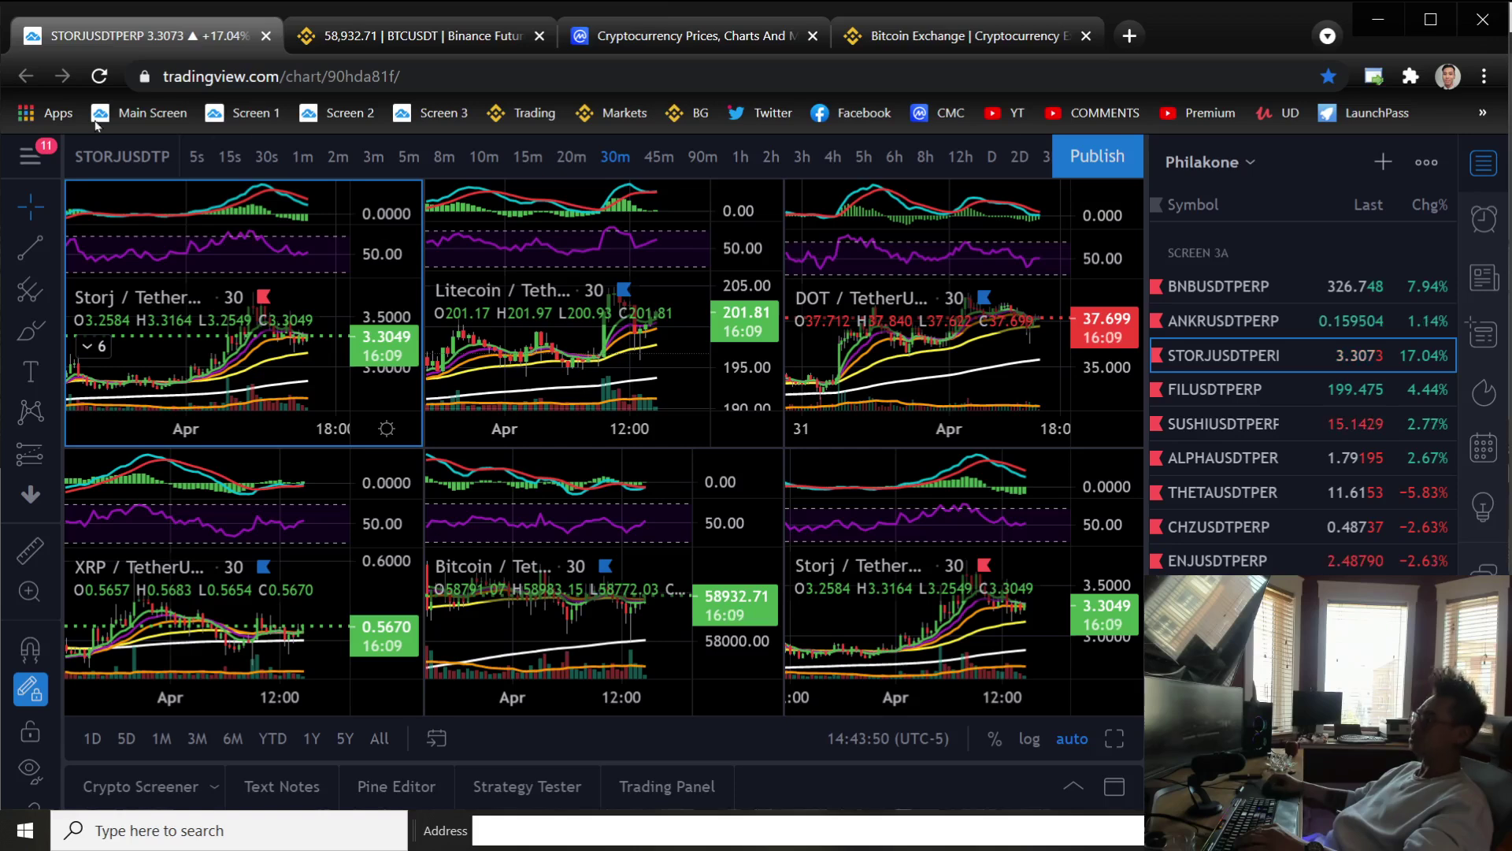
click(1484, 163)
click(836, 363)
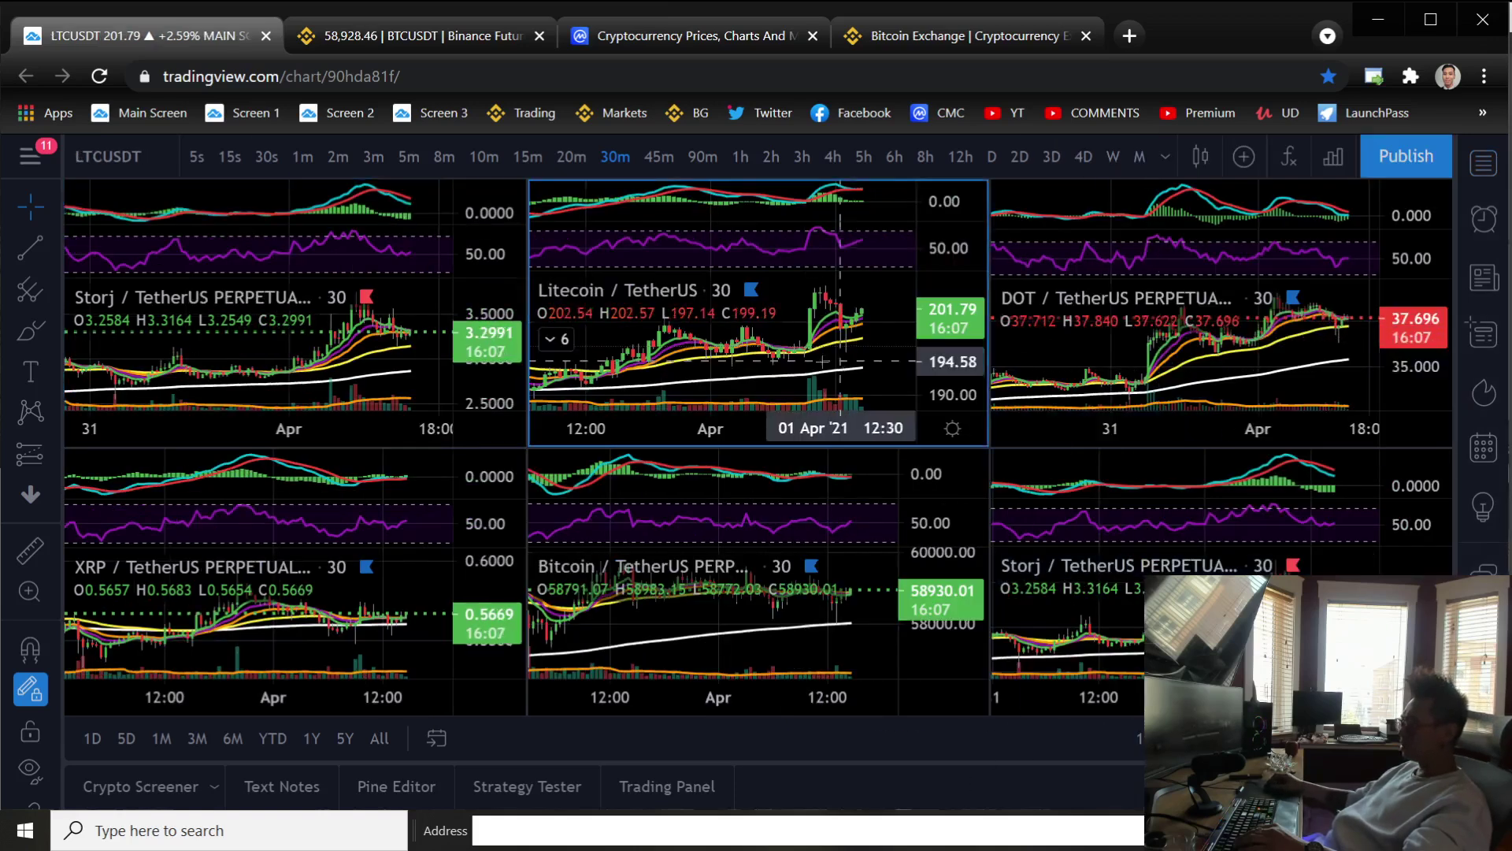
right_click(838, 362)
click(415, 298)
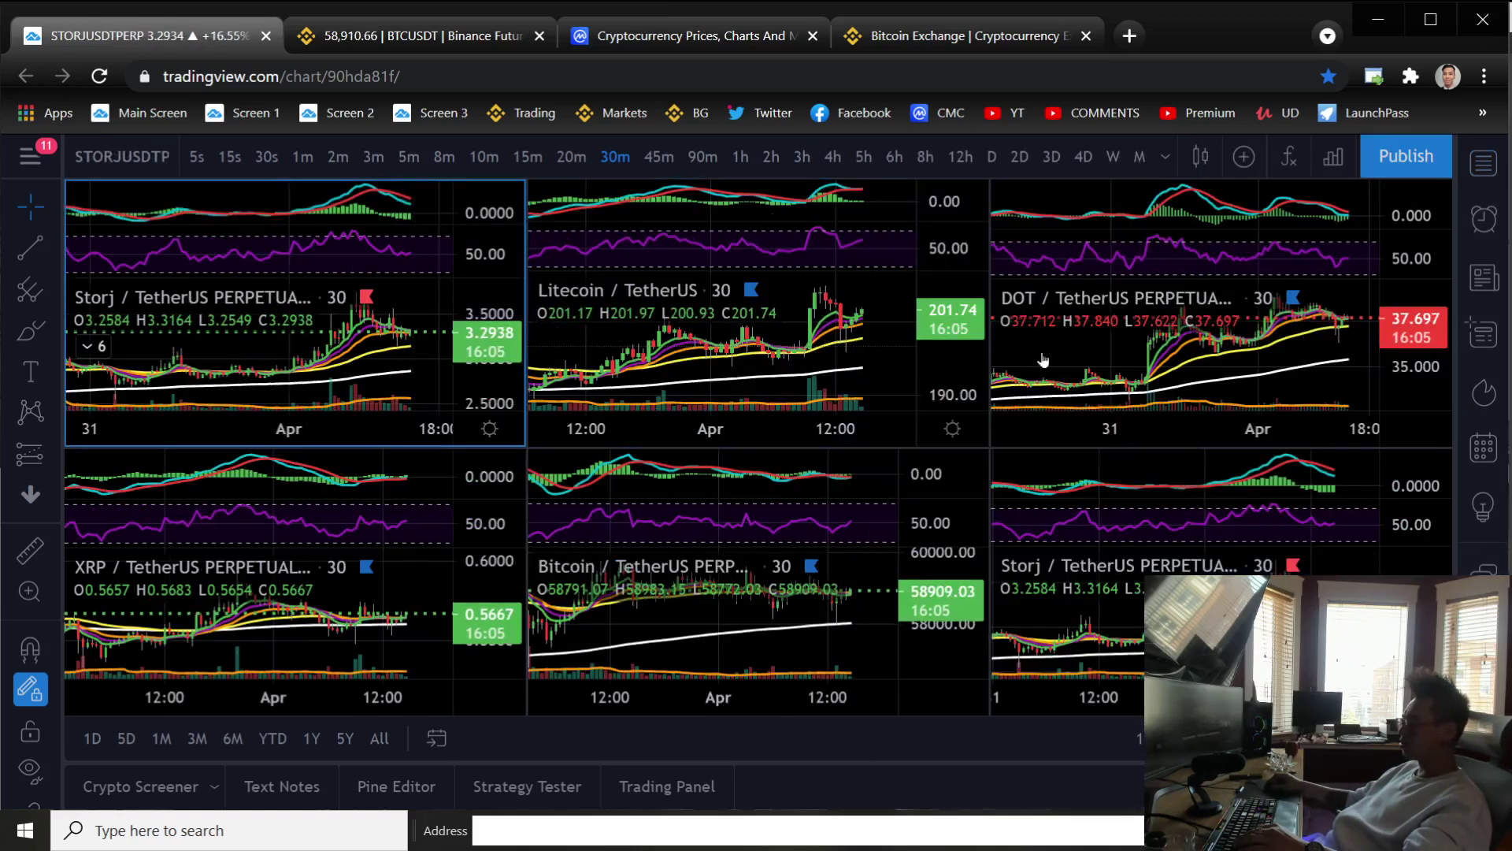
Scroll Binance's USDT spot list to EOS/USDT, view BTCUSDT futures, then return to TradingView
click(989, 45)
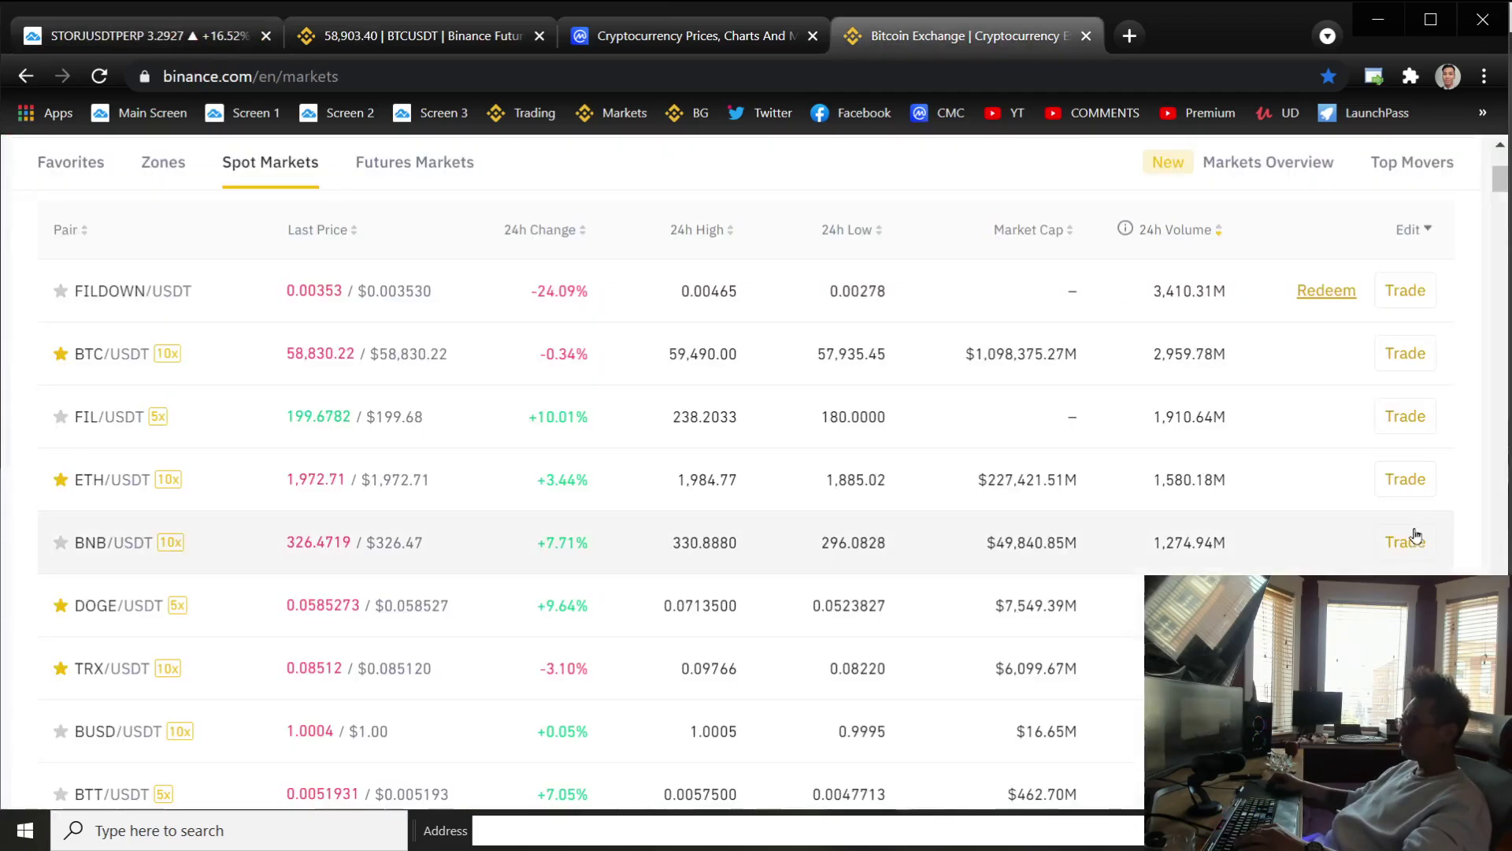
scroll(959, 541, down, 1)
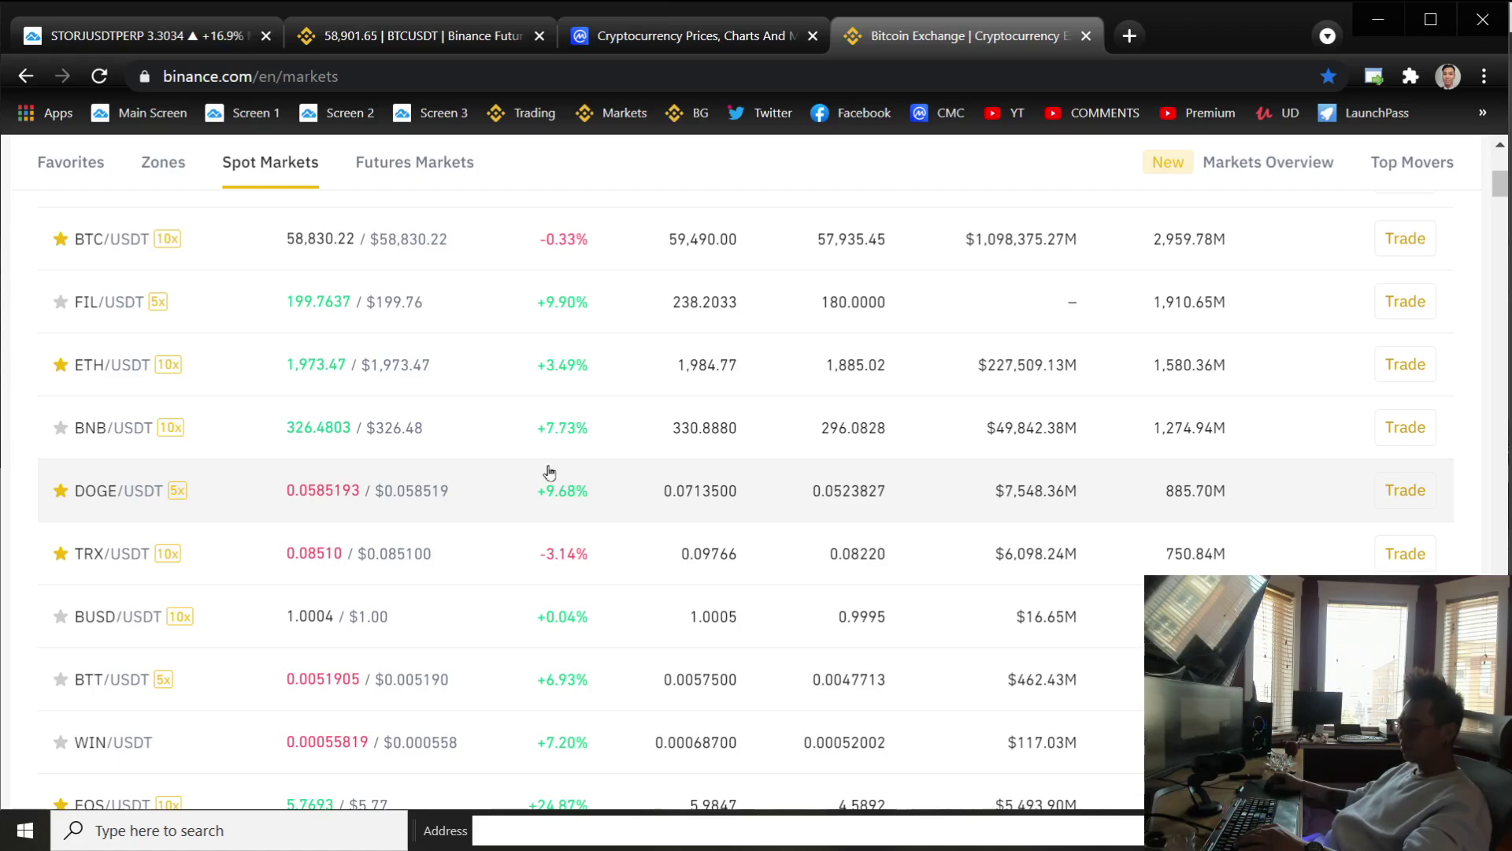
scroll(605, 307, down, 1)
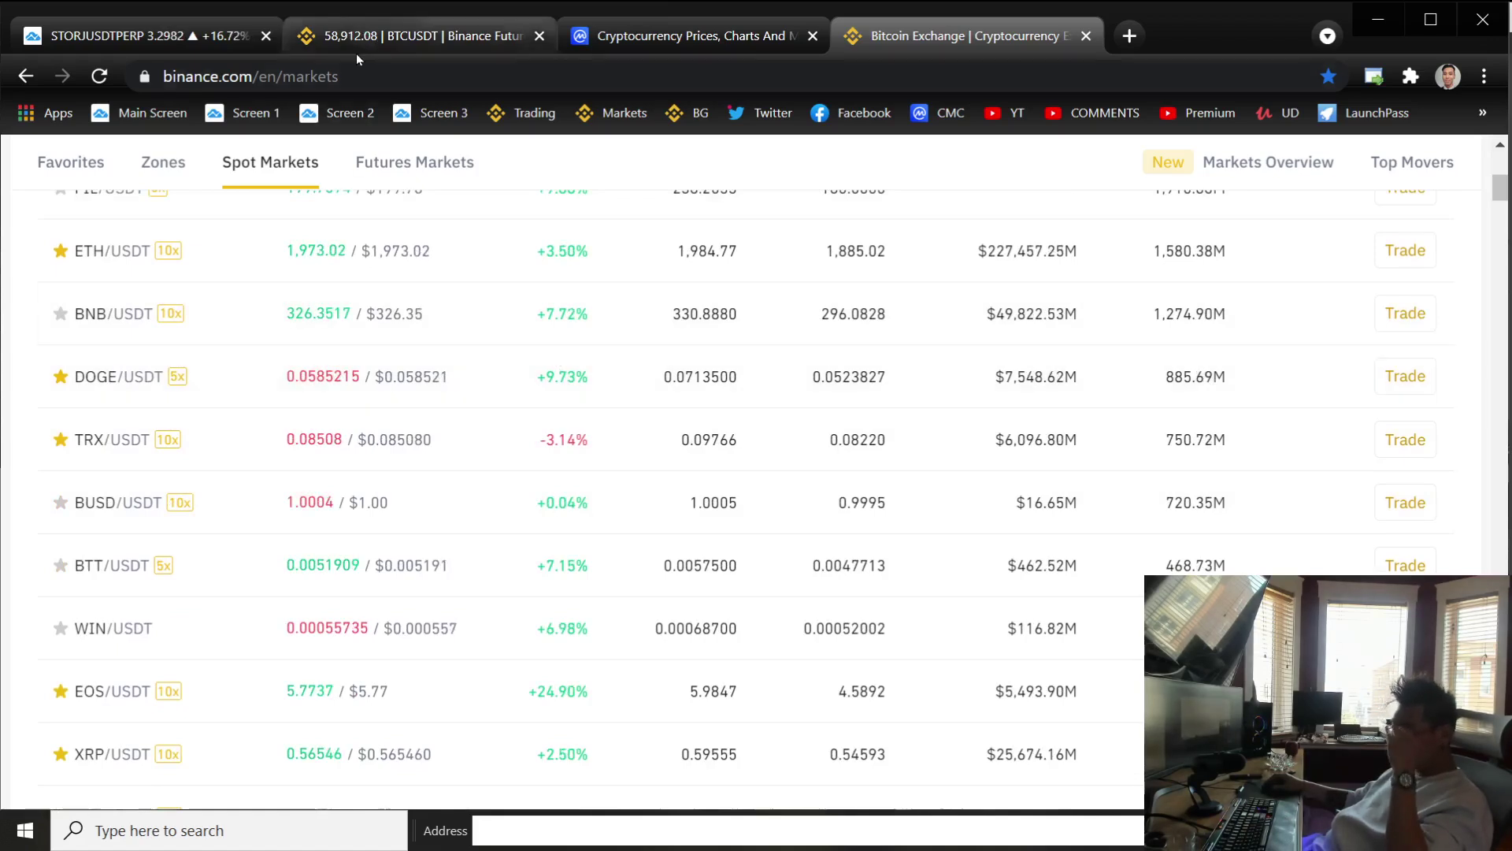
scroll(758, 467, up, 5)
click(348, 37)
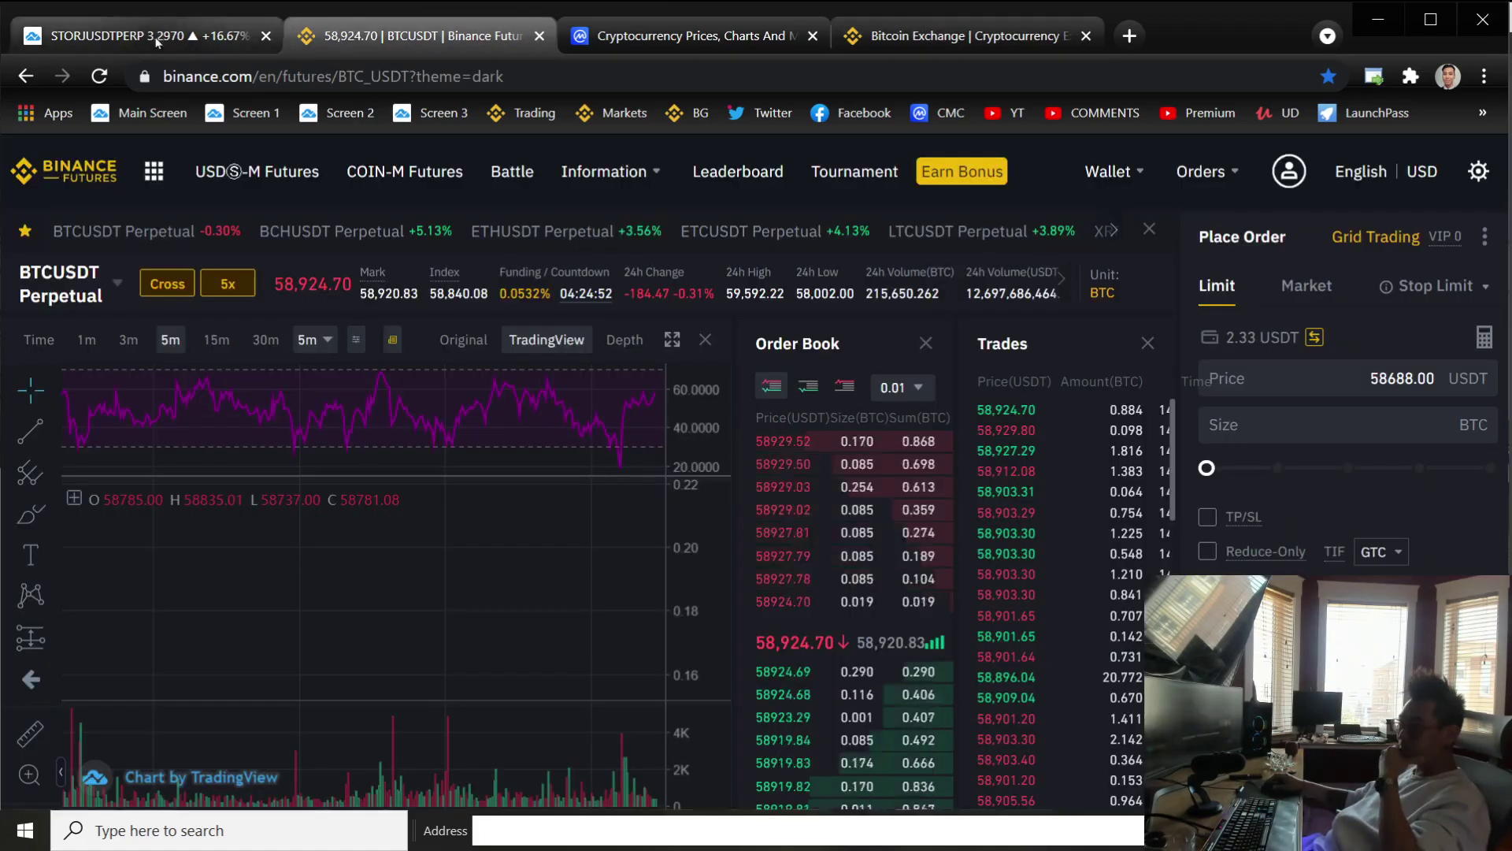
click(142, 36)
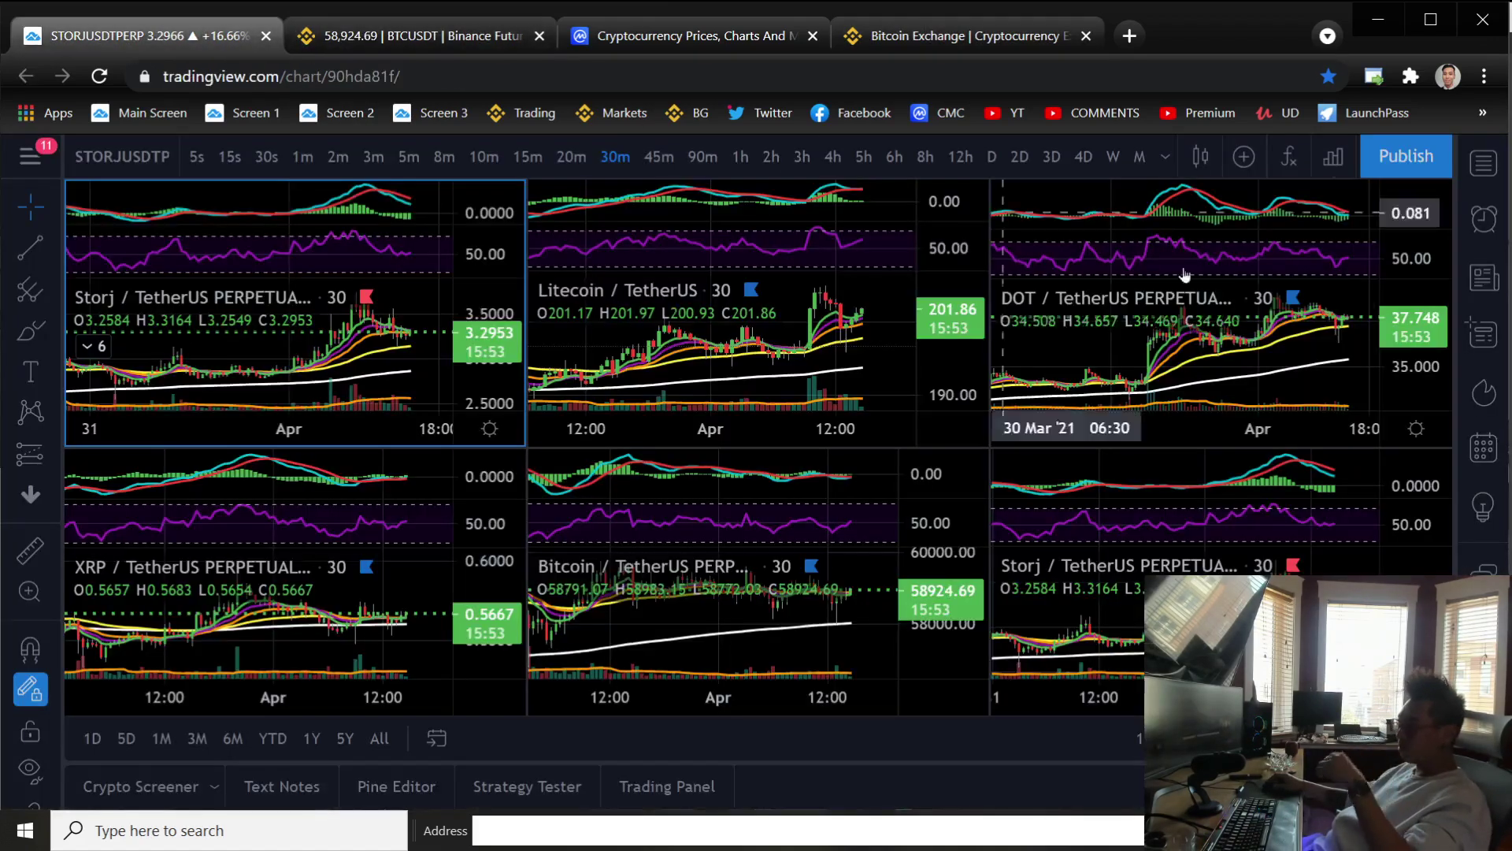
Show the watchlist again and load EOSUSDTPERP into the top-left chart
click(1483, 161)
scroll(1272, 405, down, 2)
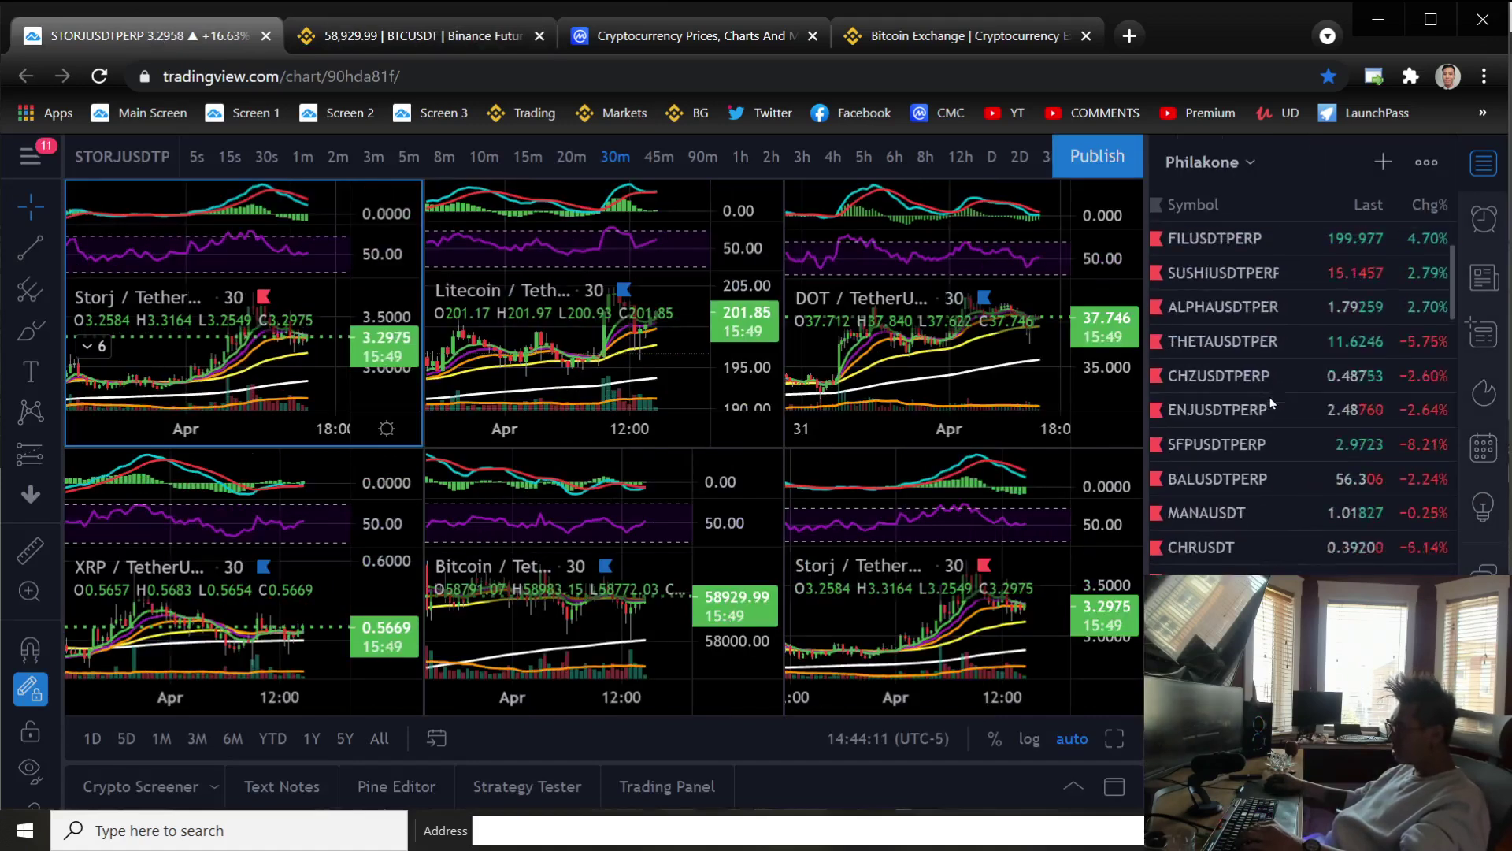
scroll(1273, 404, down, 3)
scroll(1271, 404, down, 2)
scroll(1256, 404, down, 2)
scroll(1255, 404, down, 2)
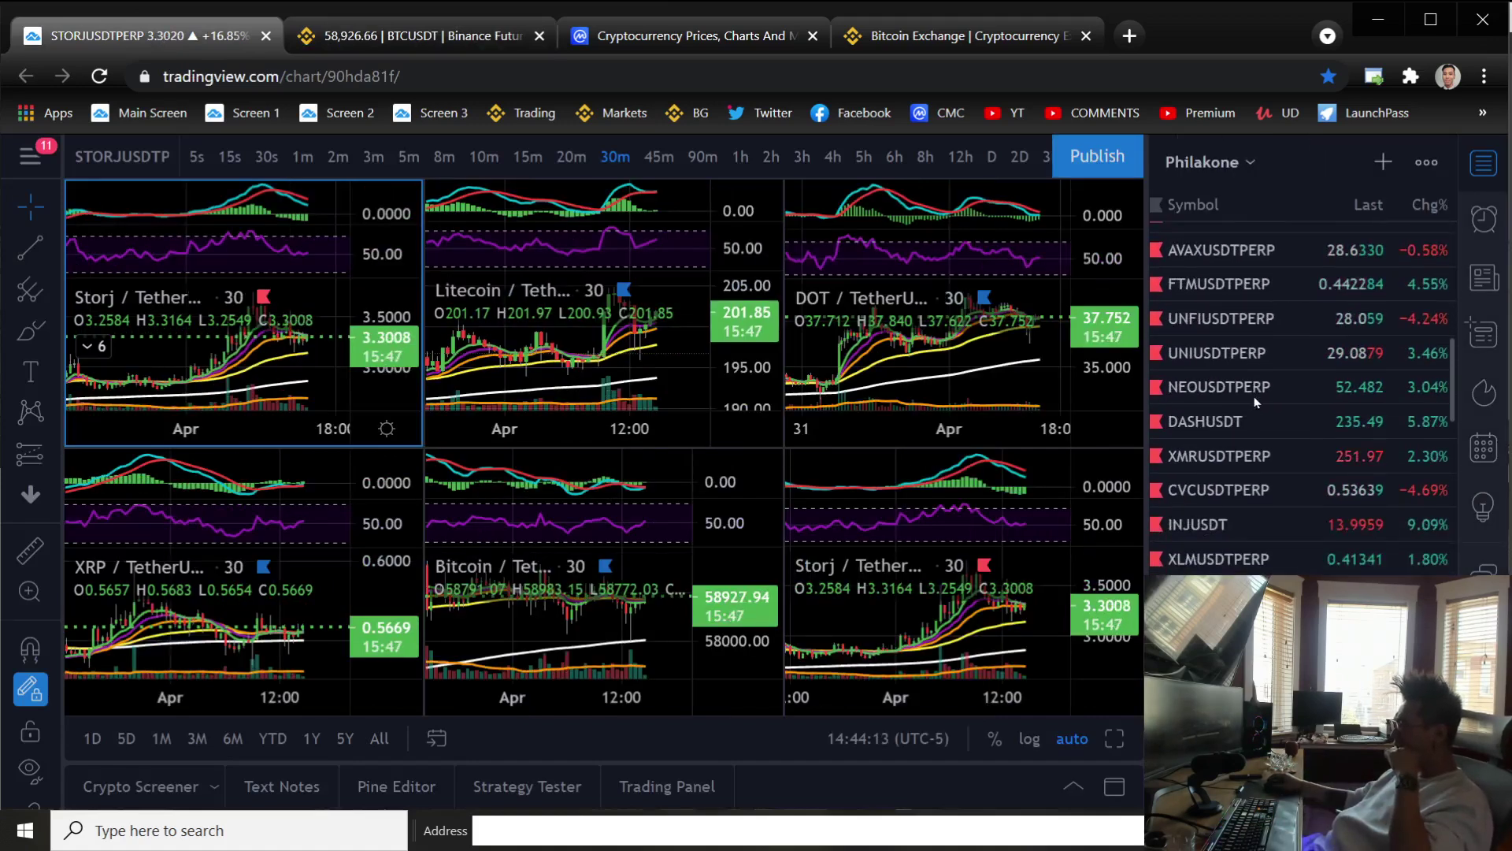
scroll(1256, 404, down, 2)
scroll(1255, 403, down, 2)
scroll(1255, 403, down, 2)
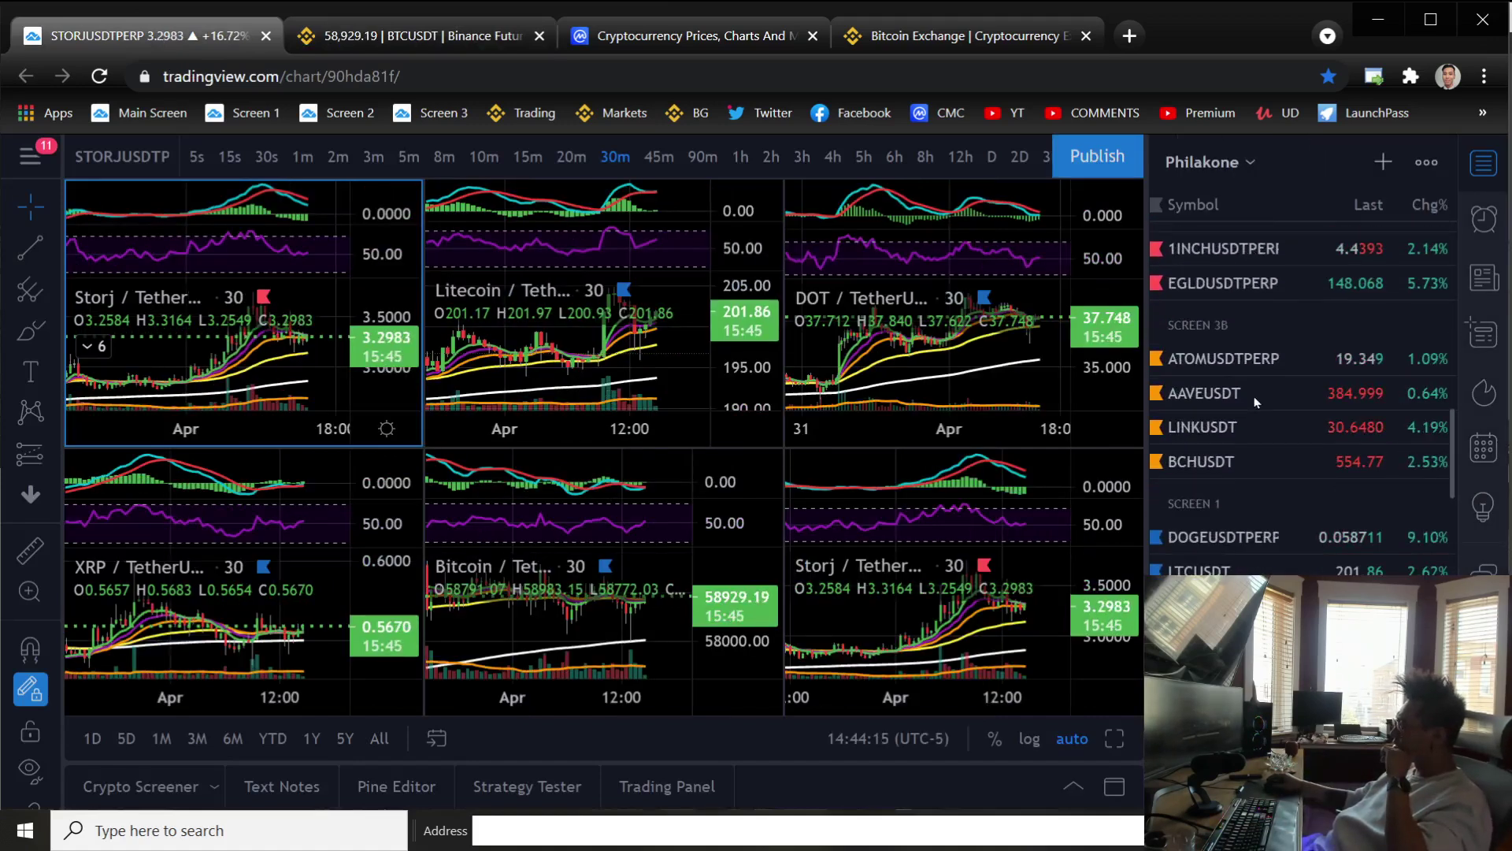
scroll(1255, 403, down, 4)
scroll(1255, 403, down, 2)
scroll(1254, 404, down, 2)
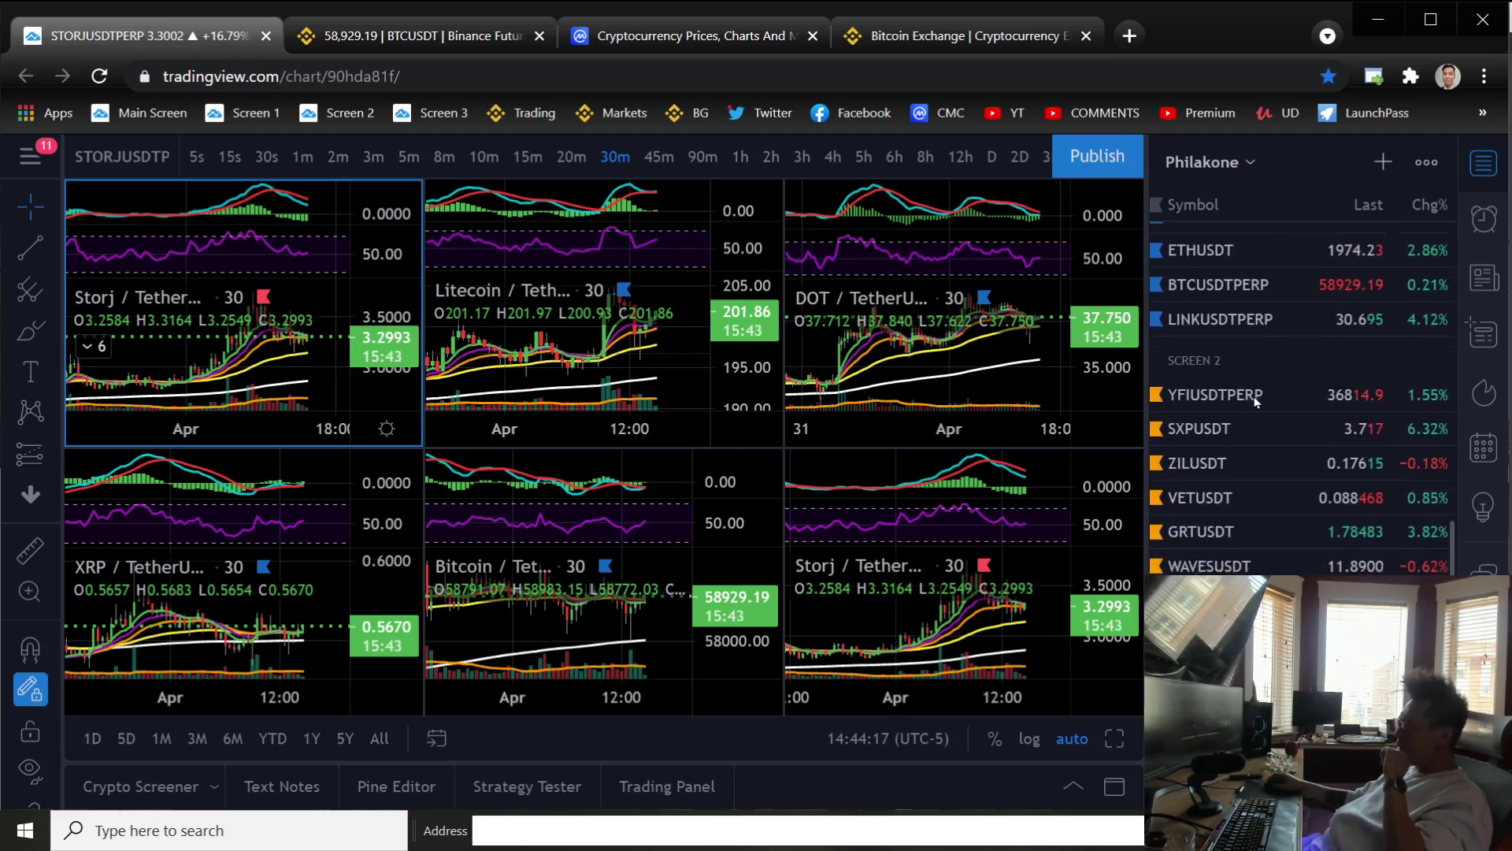
scroll(1255, 403, down, 2)
scroll(1255, 403, down, 2)
scroll(1256, 404, down, 2)
scroll(1255, 403, down, 2)
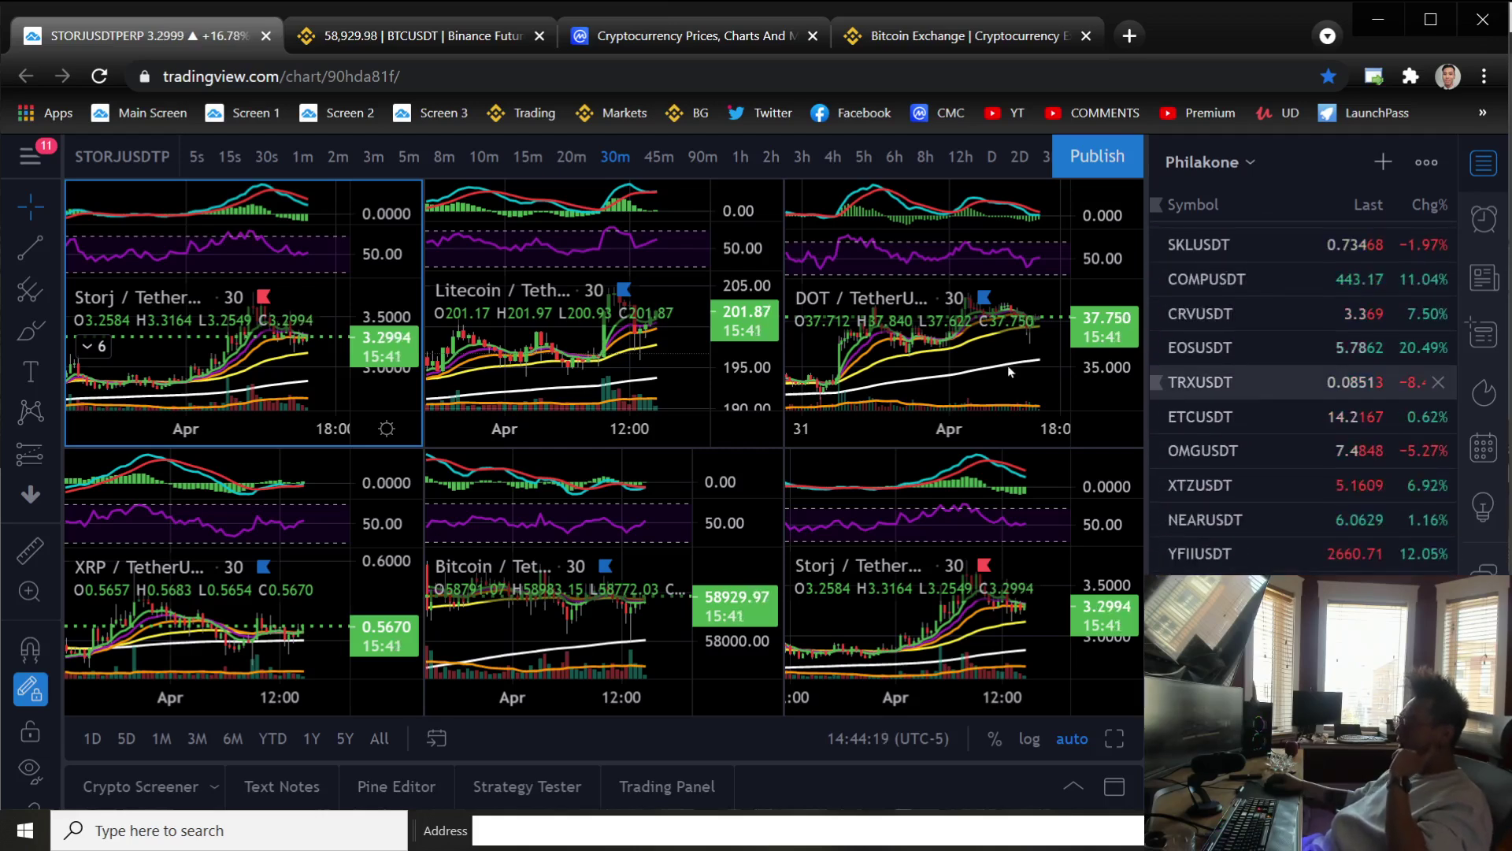
click(136, 153)
text(EOS)
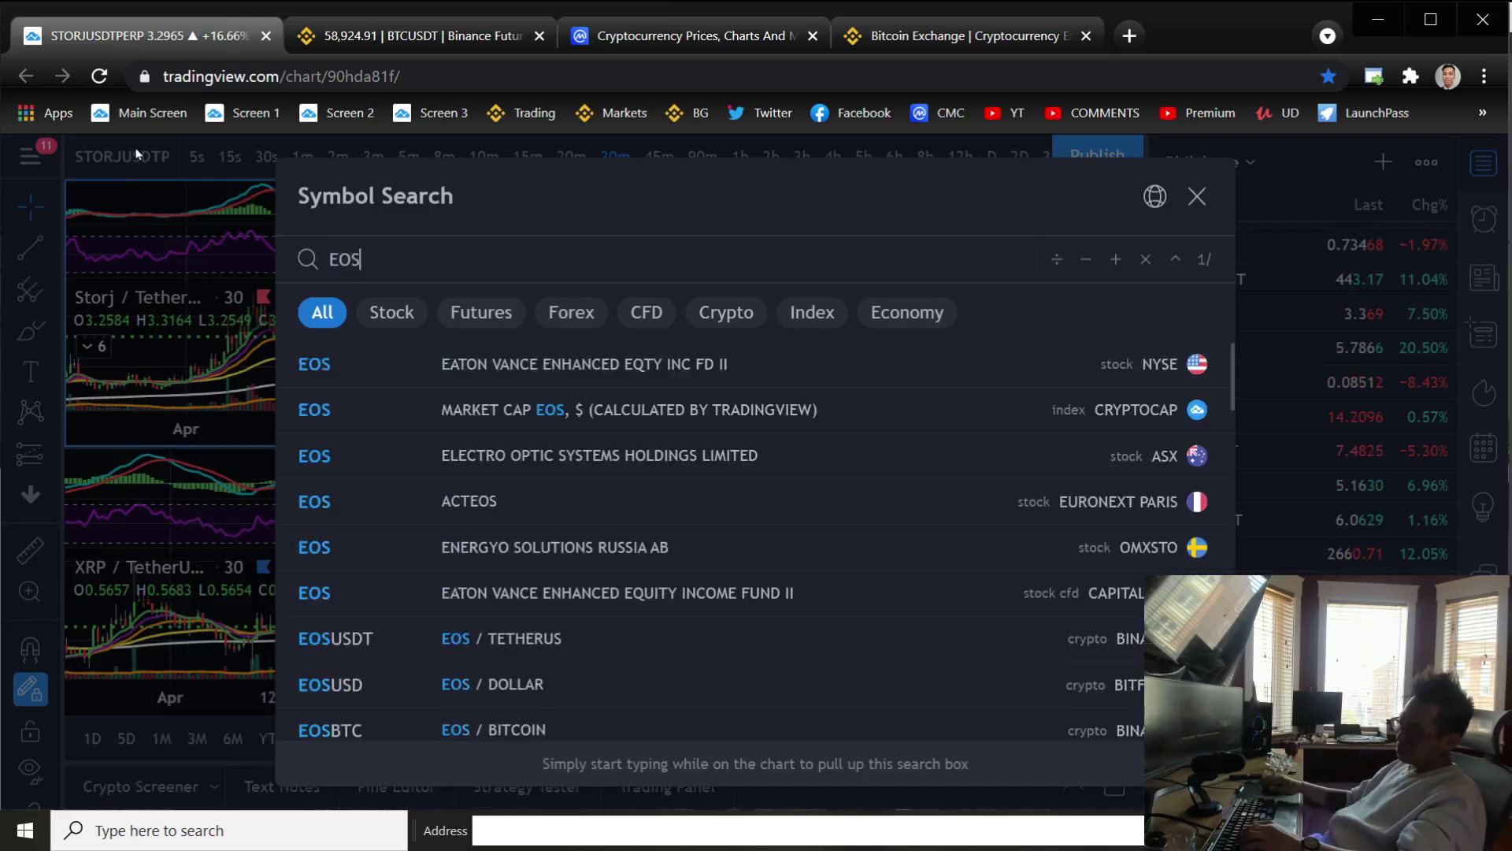
text(USDTP)
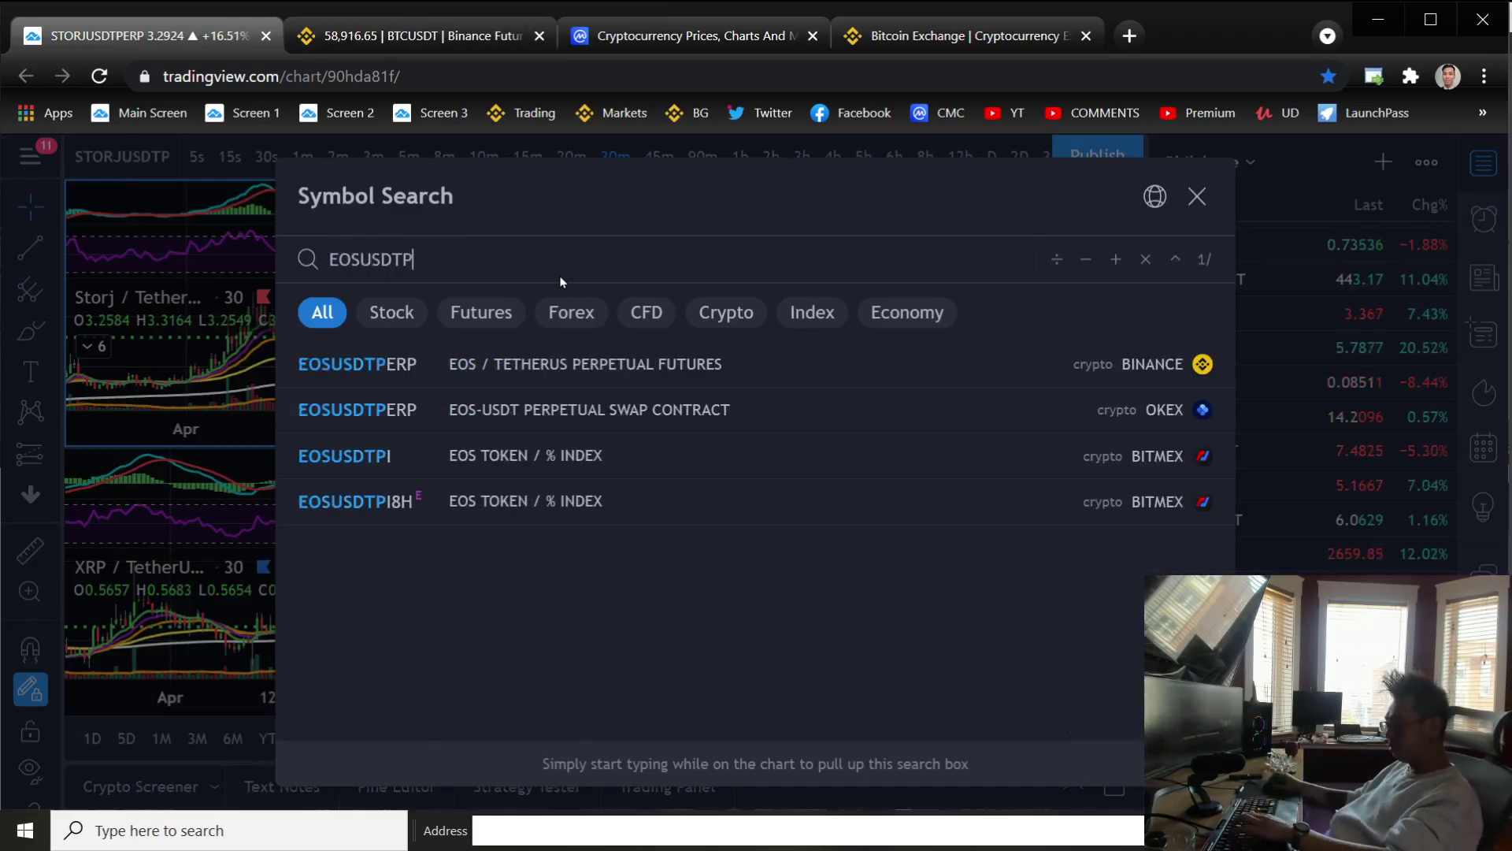
key(Return)
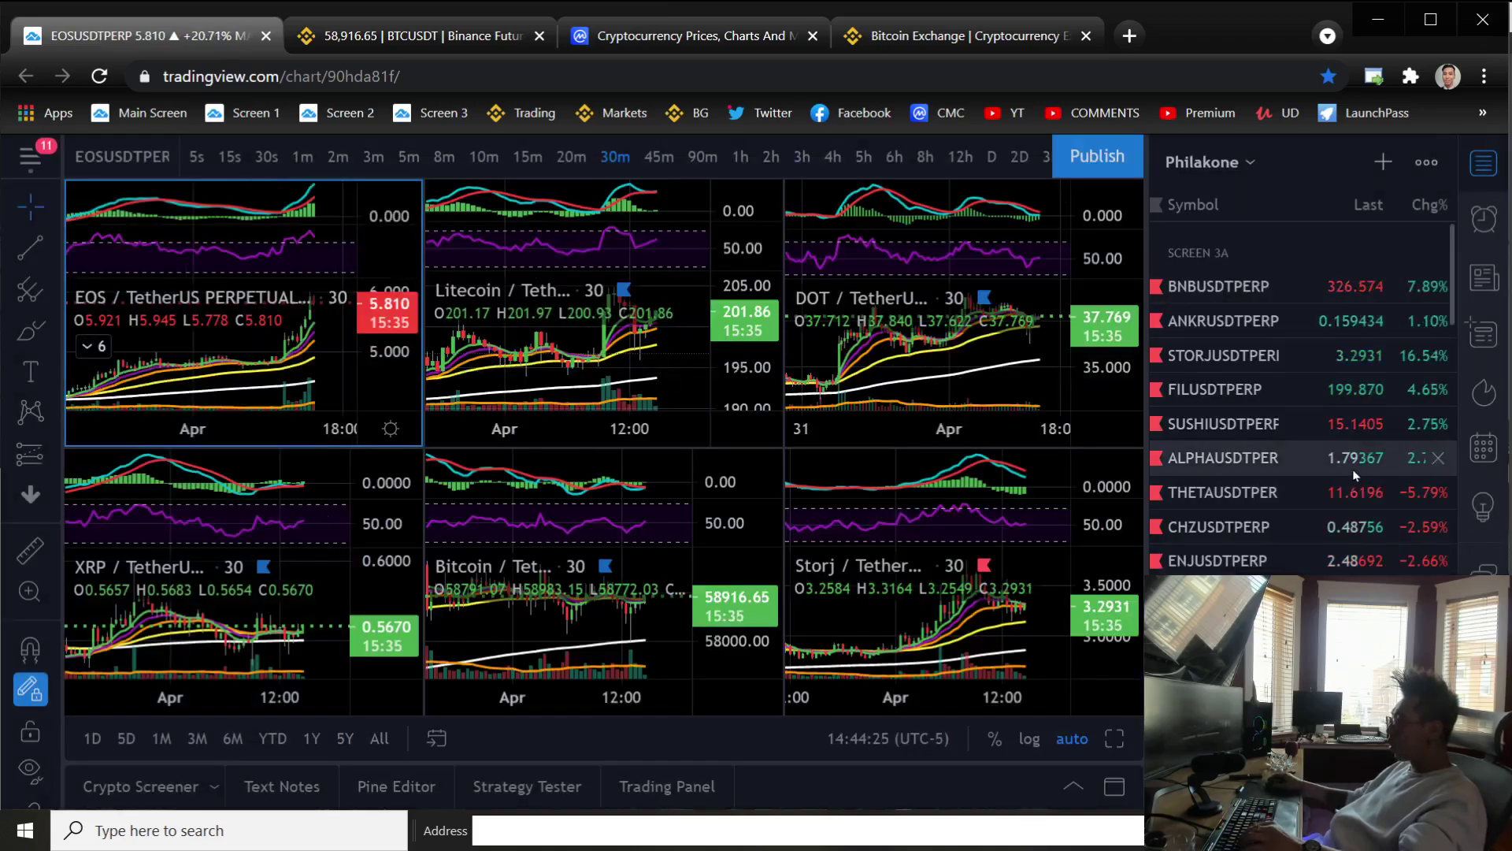
scroll(1353, 469, down, 5)
scroll(1357, 464, down, 5)
scroll(1363, 455, down, 5)
scroll(1356, 460, down, 2)
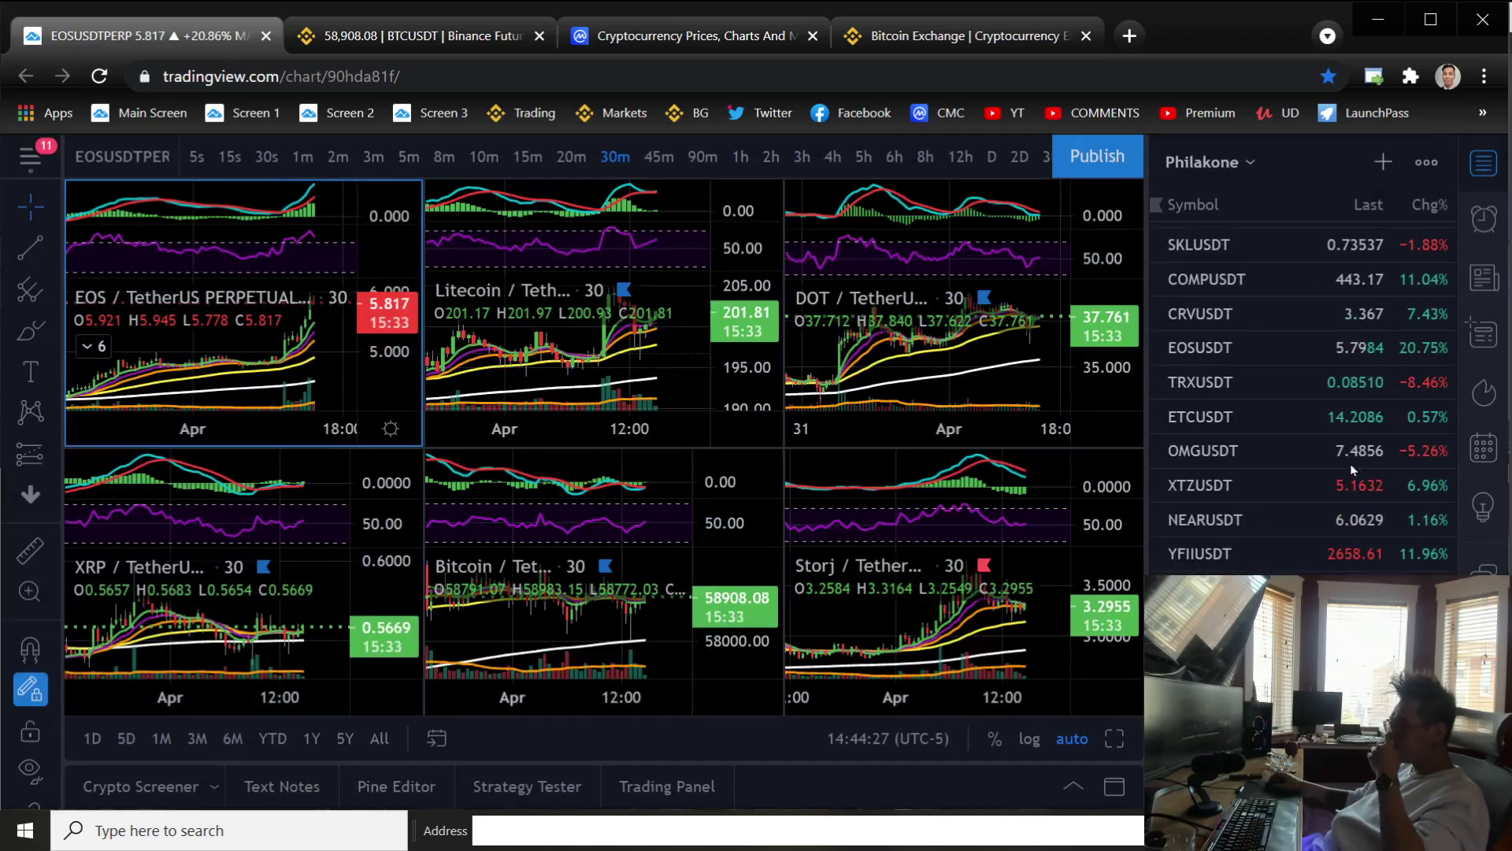
scroll(1347, 464, down, 5)
scroll(1344, 467, down, 5)
scroll(1344, 467, up, 10)
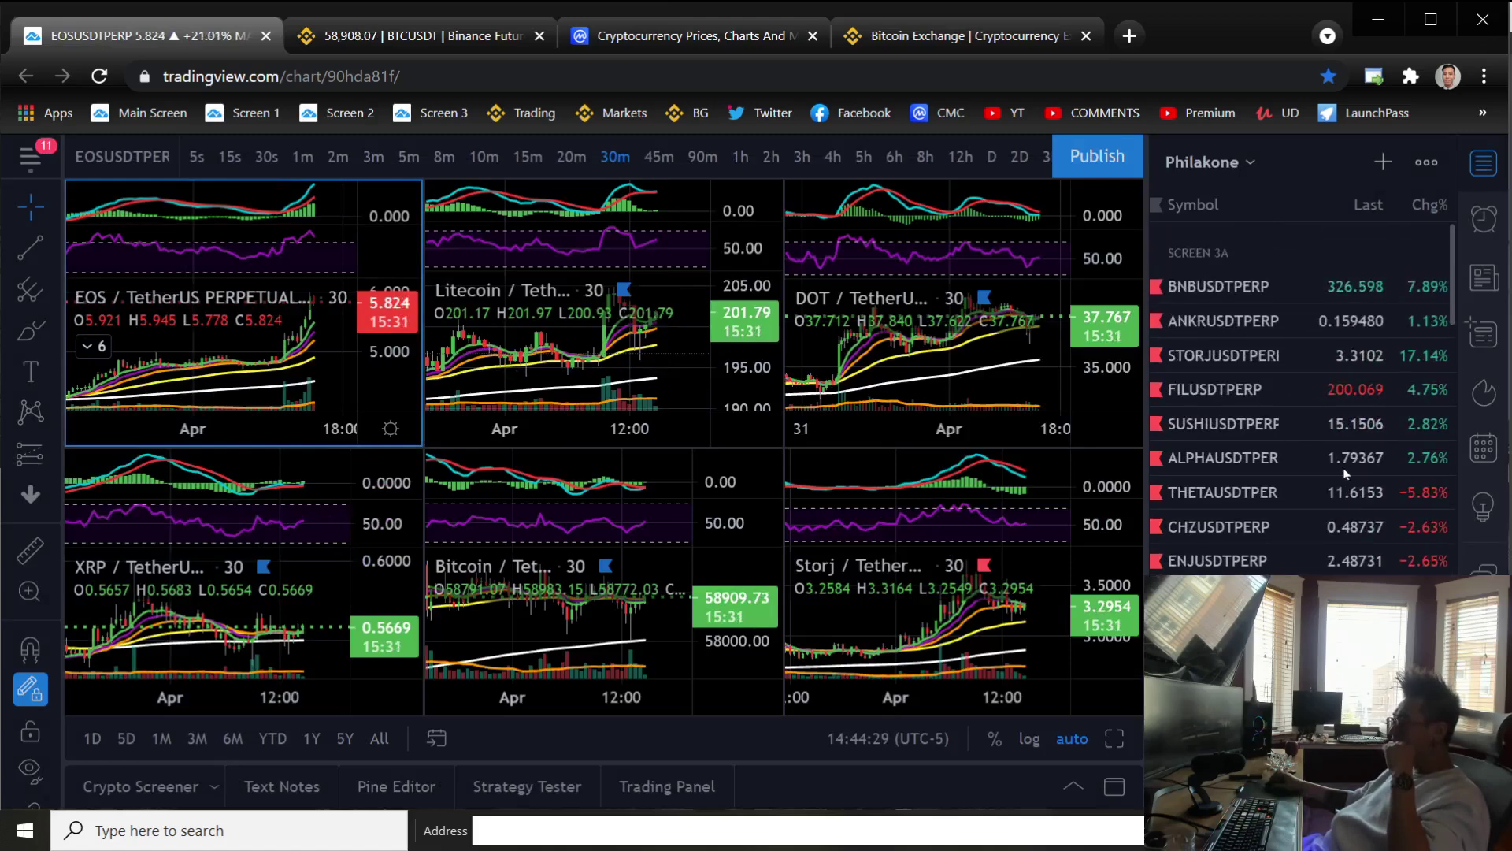
Expand the EOS chart to fill the layout and measure a price range
key(alt+Return)
right_click(780, 516)
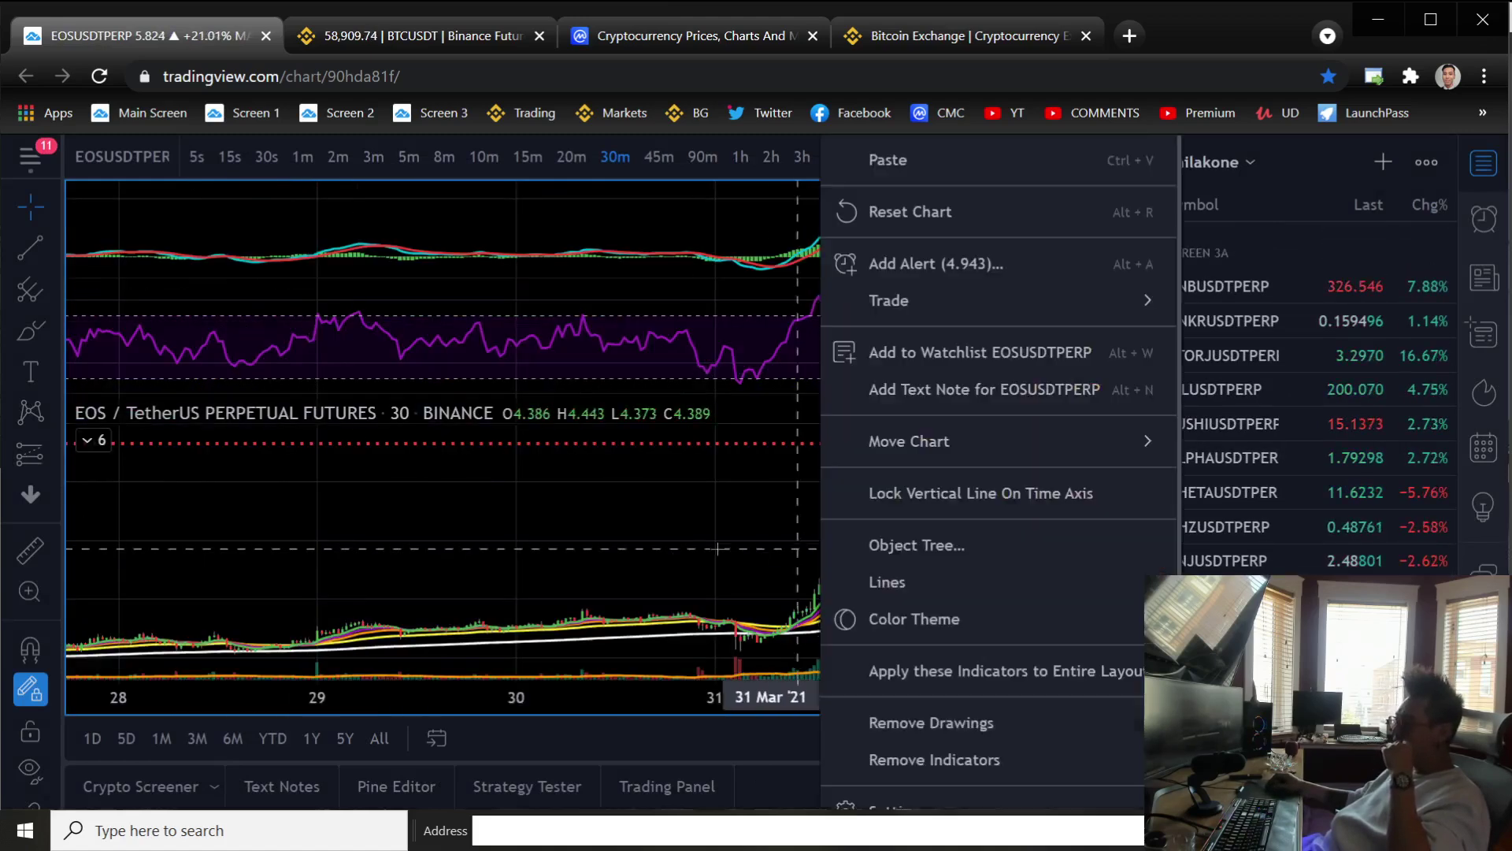
scroll(658, 516, up, 5)
right_click(661, 515)
click(662, 516)
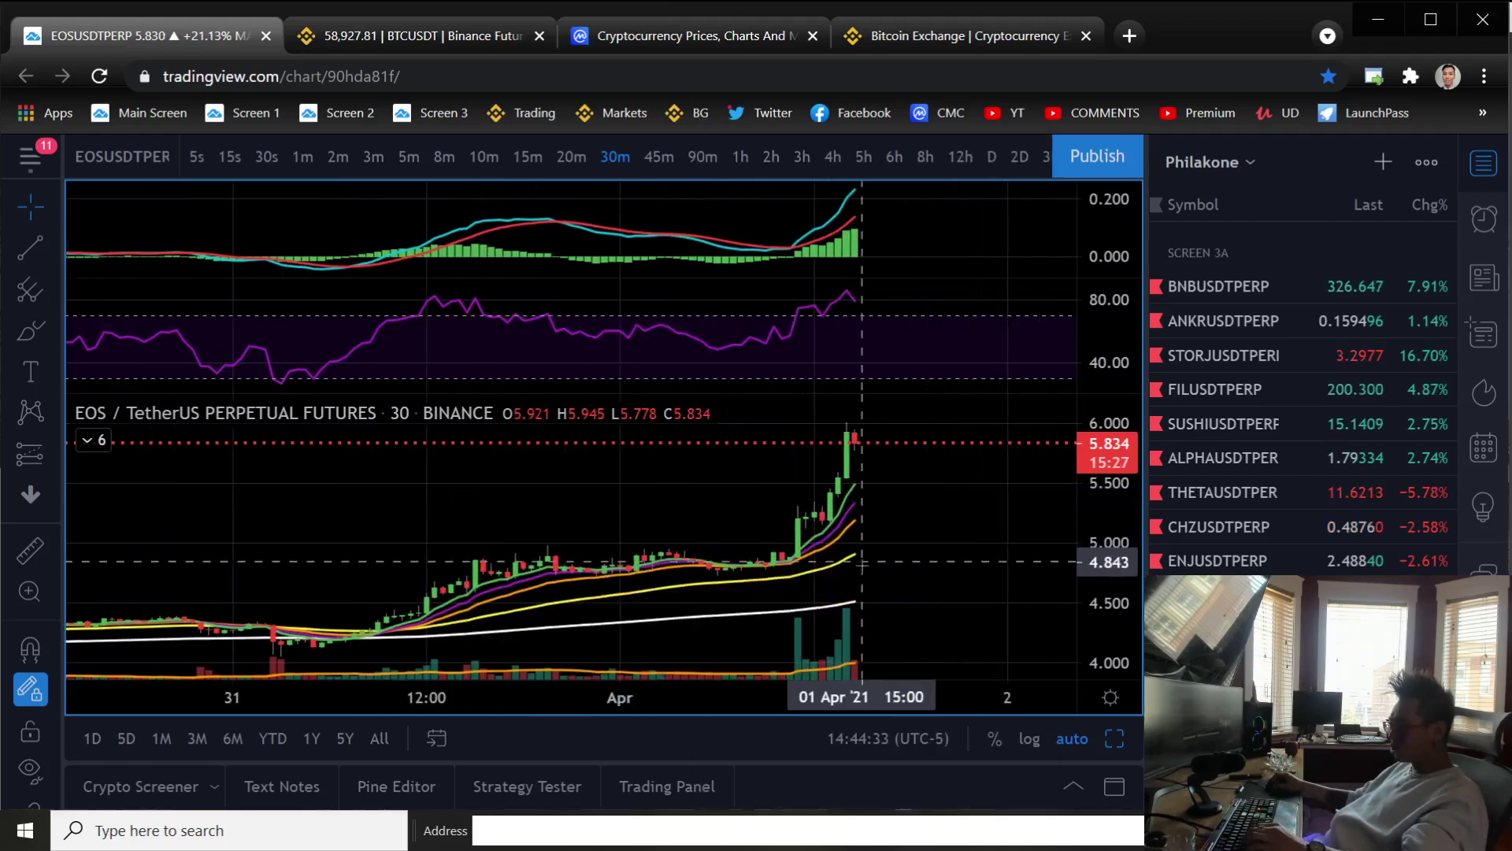
shift+click(833, 575)
click(953, 416)
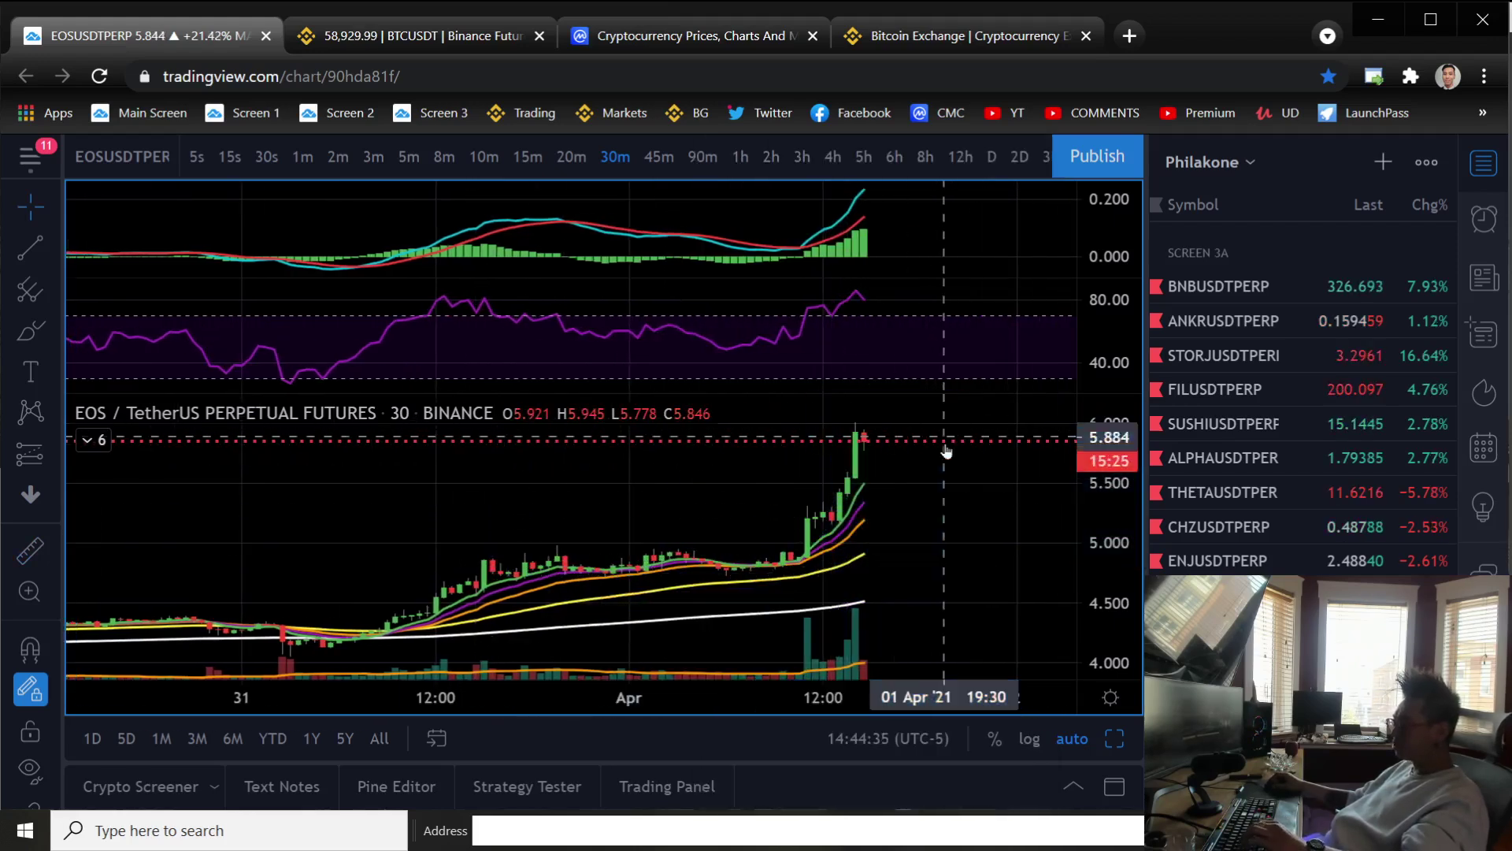
right_click(952, 416)
Enlarge the EOS price pane and switch it to 8-minute candles
double_click(871, 511)
scroll(871, 511, up, 3)
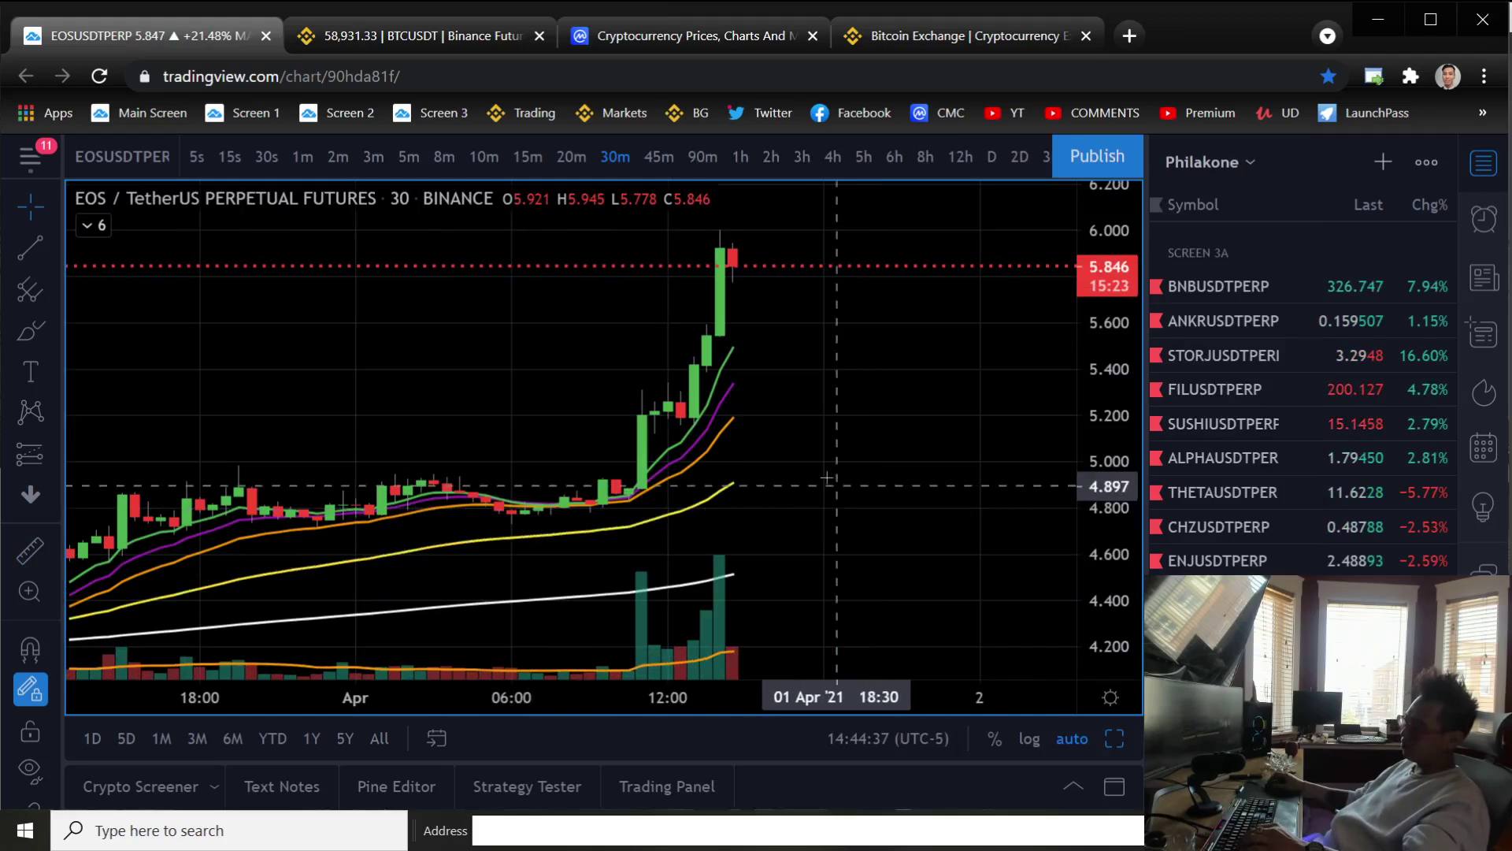
key(8)
key(Return)
right_click(980, 459)
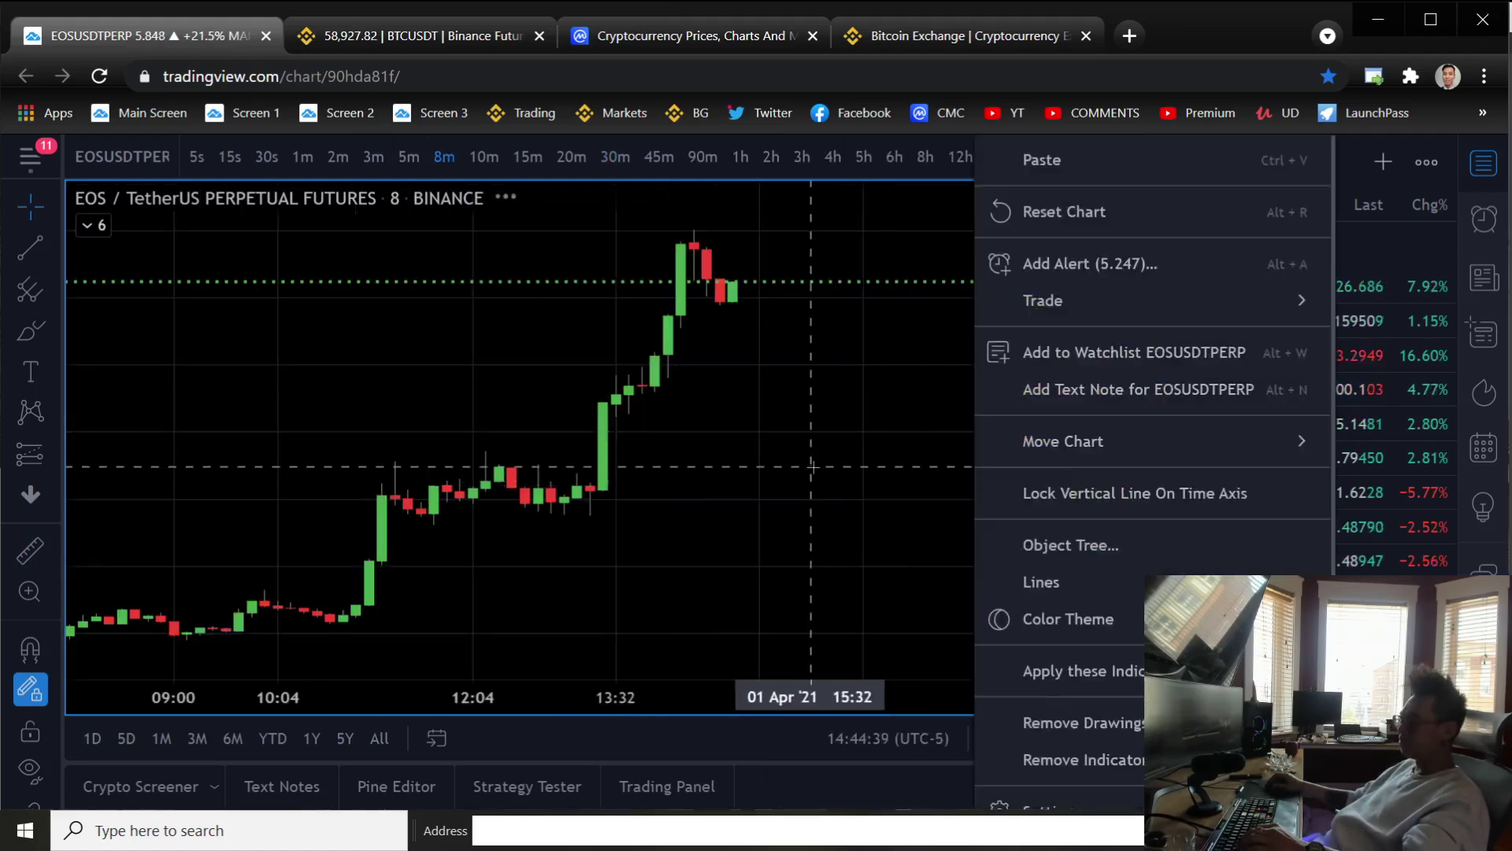
right_click(885, 418)
click(811, 428)
scroll(952, 495, down, 2)
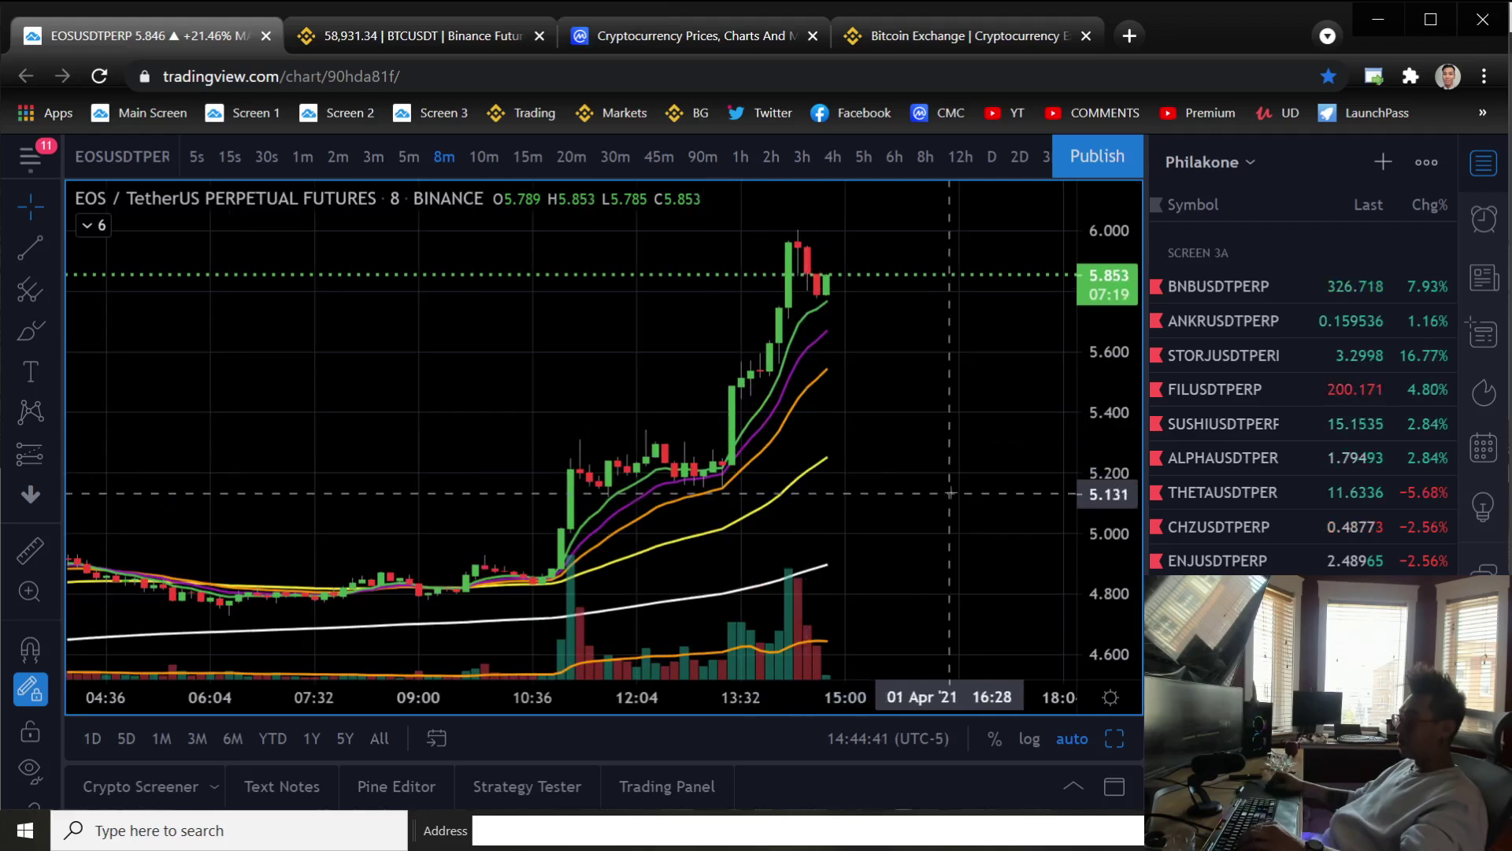
scroll(946, 467, up, 2)
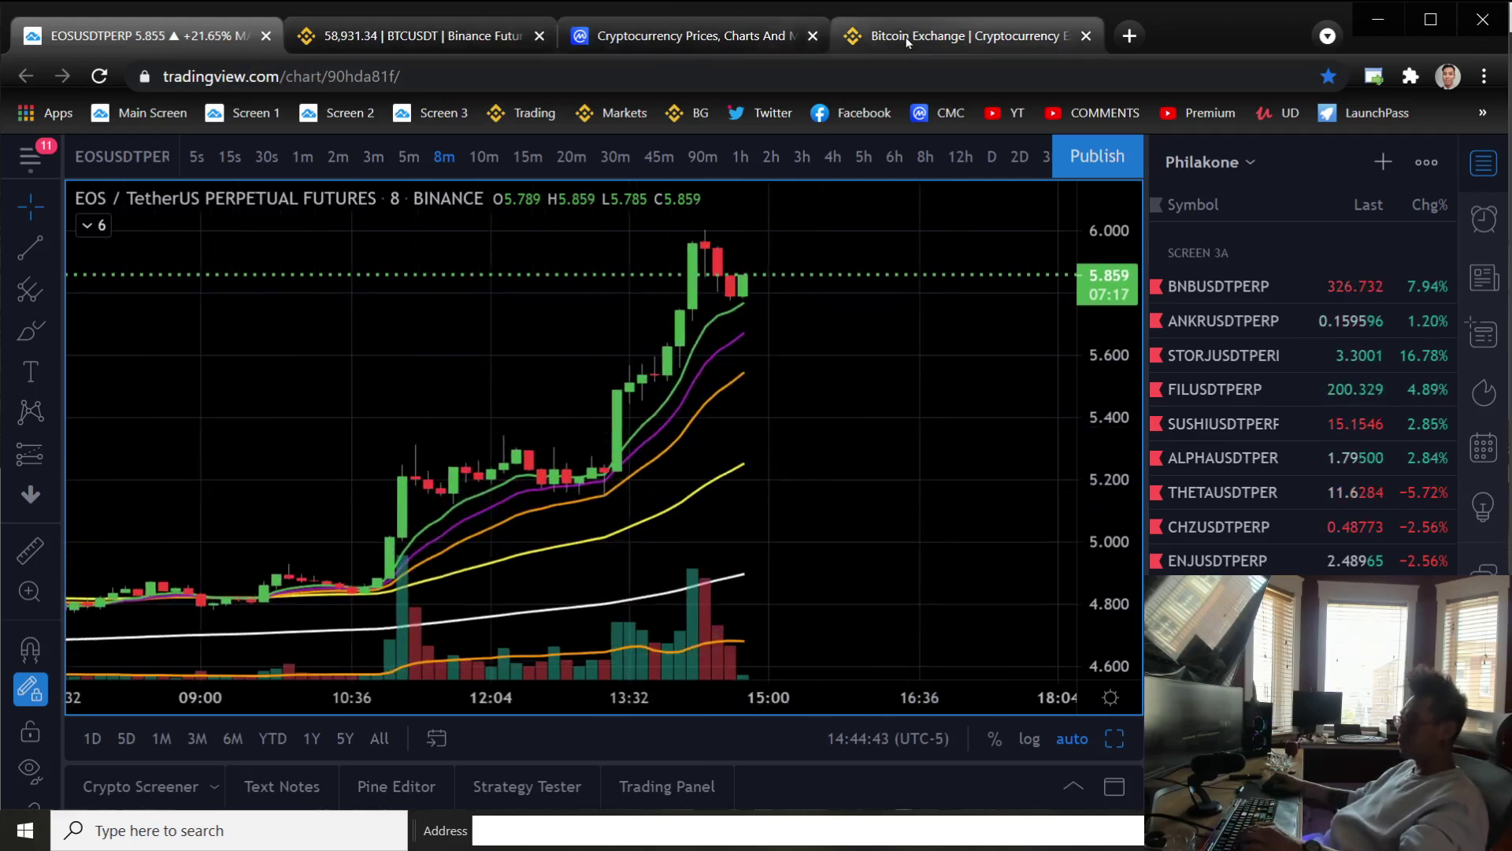
Add Binance EOSUSDTPERP to the watchlist, ordering Screen 3A with EOS first and STORJUSDTPERP second
click(1385, 166)
text(EOSUSDT)
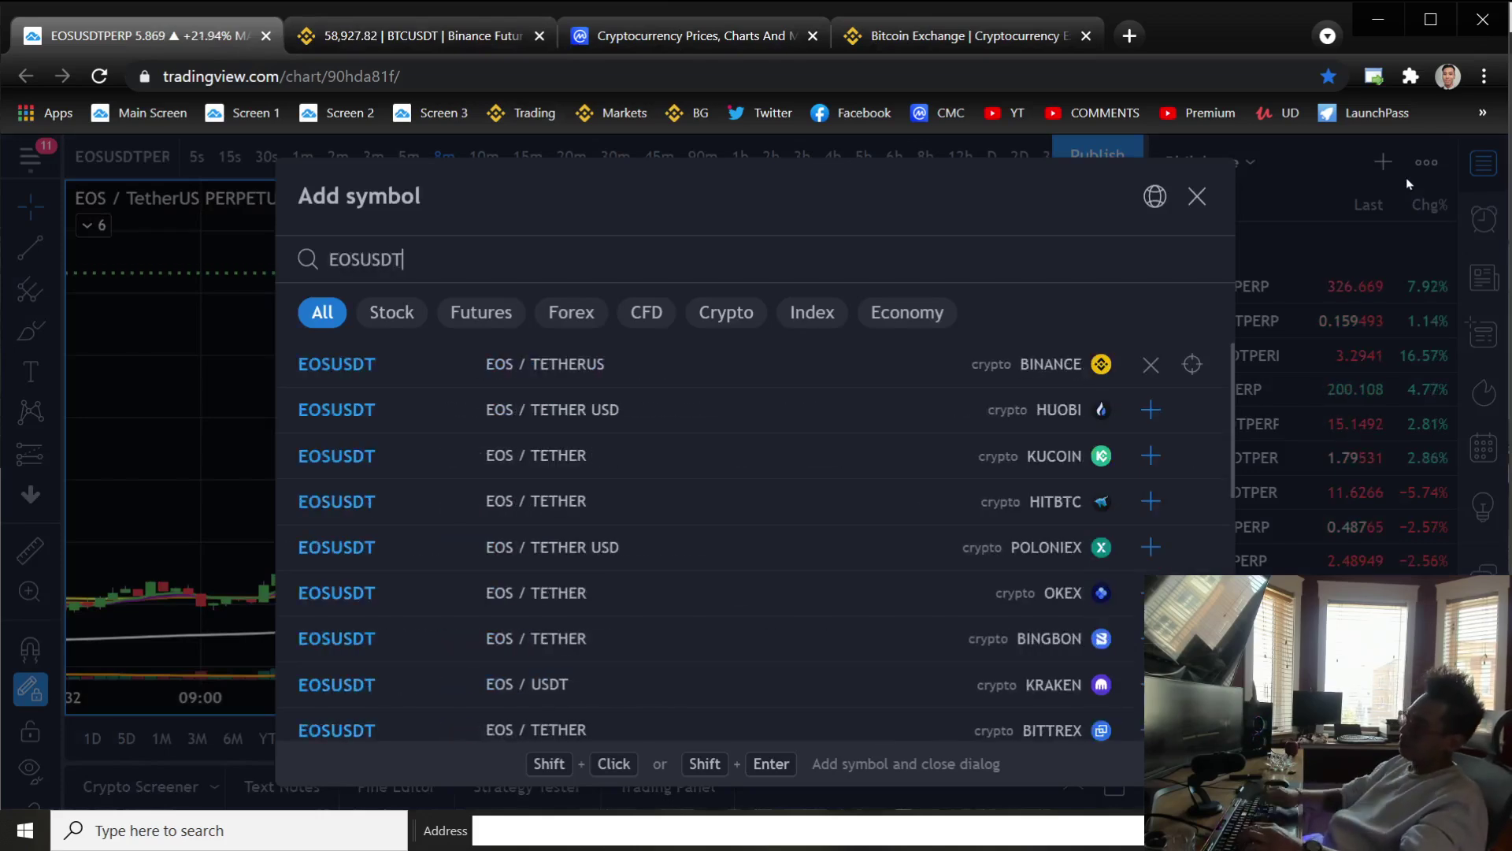
text(P)
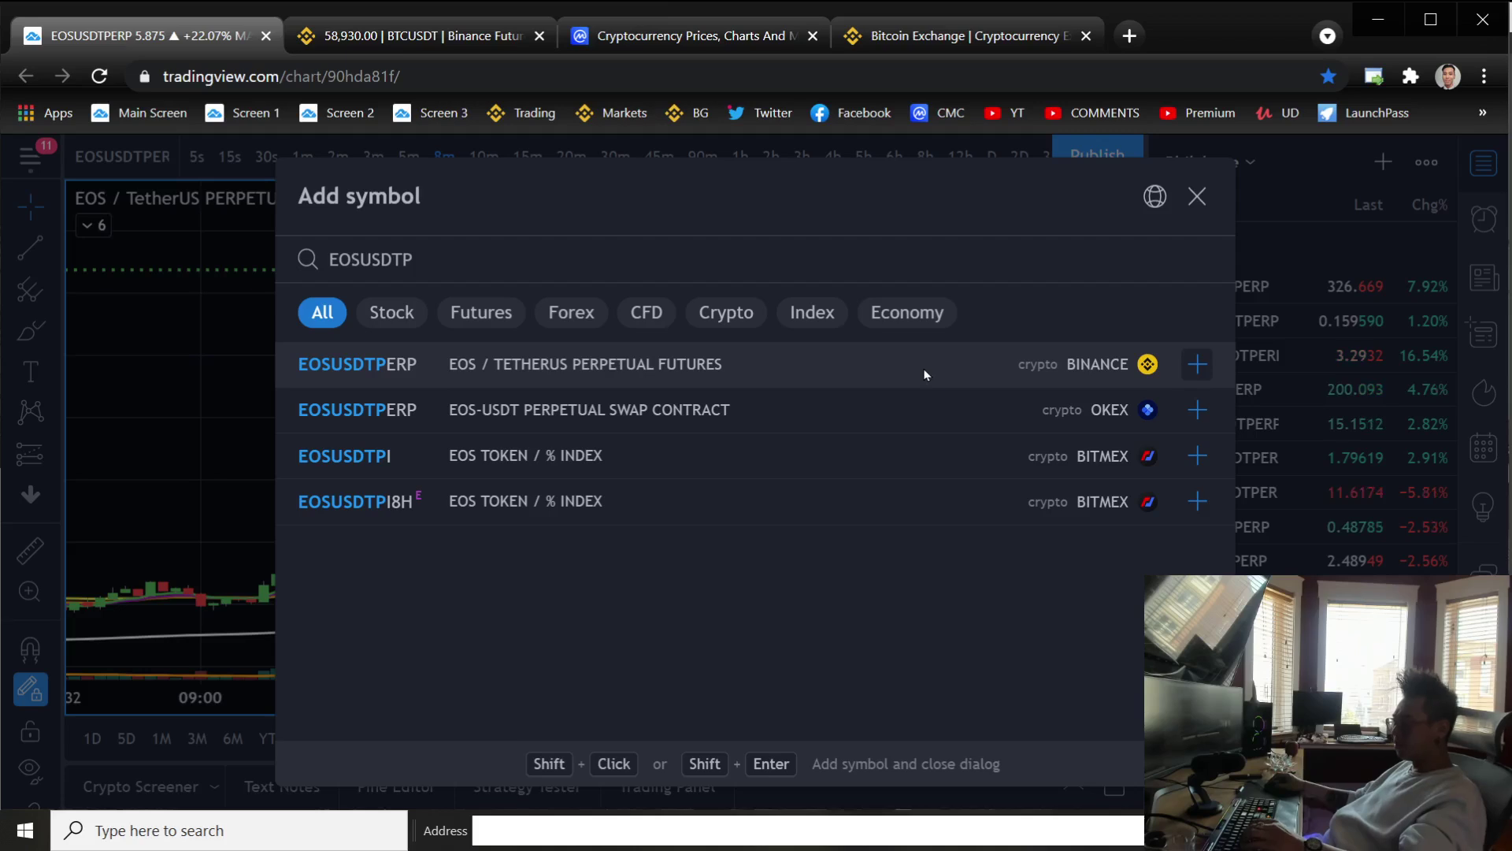
key(Return)
click(1197, 196)
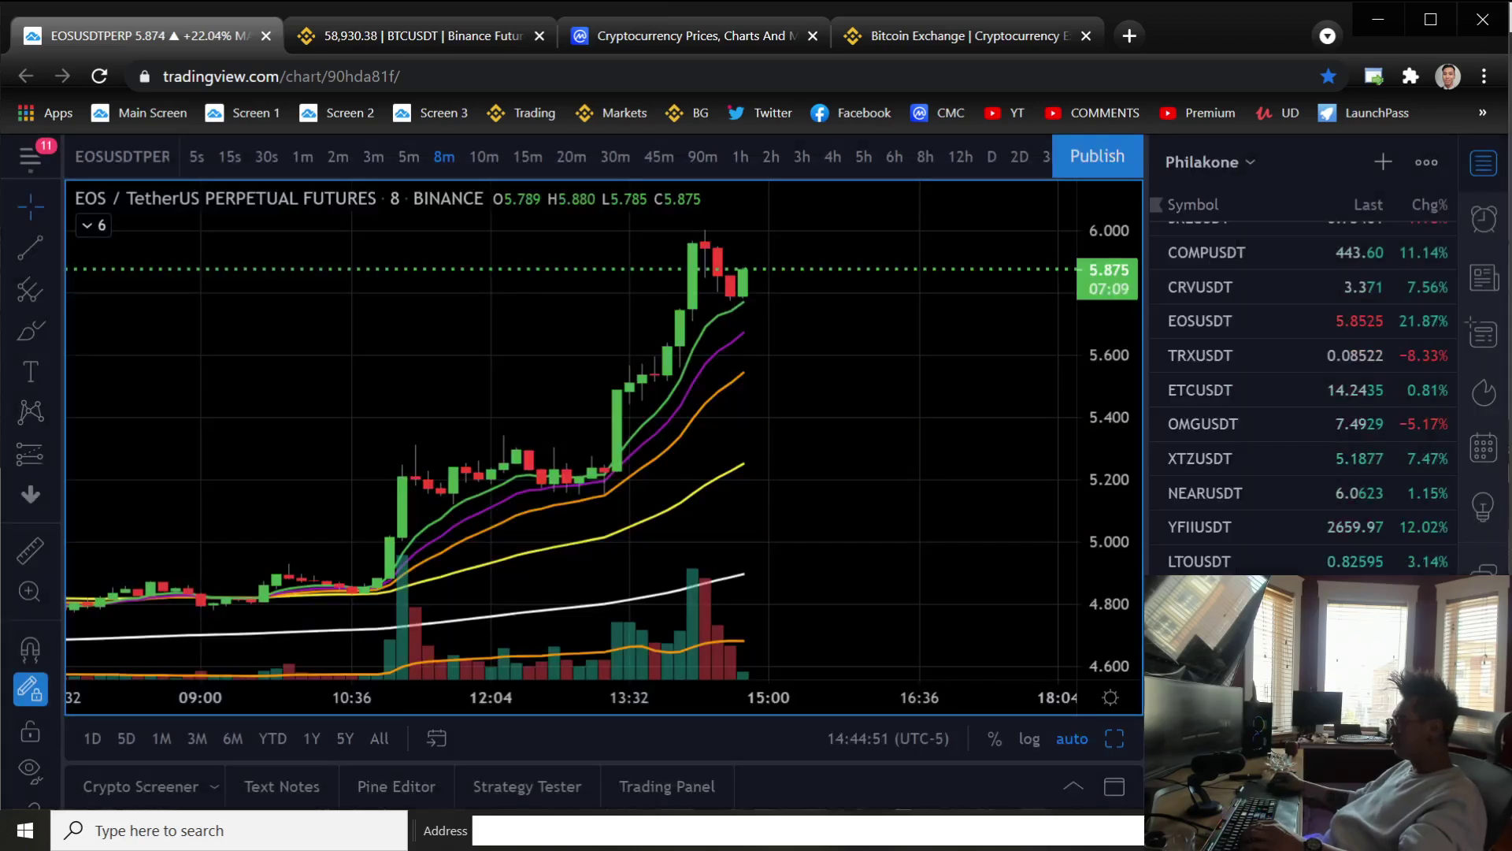
mouse_move(1300, 224)
mouse_down()
mouse_move(1265, 270)
mouse_move(1265, 230)
mouse_up()
scroll(1343, 535, down, 5)
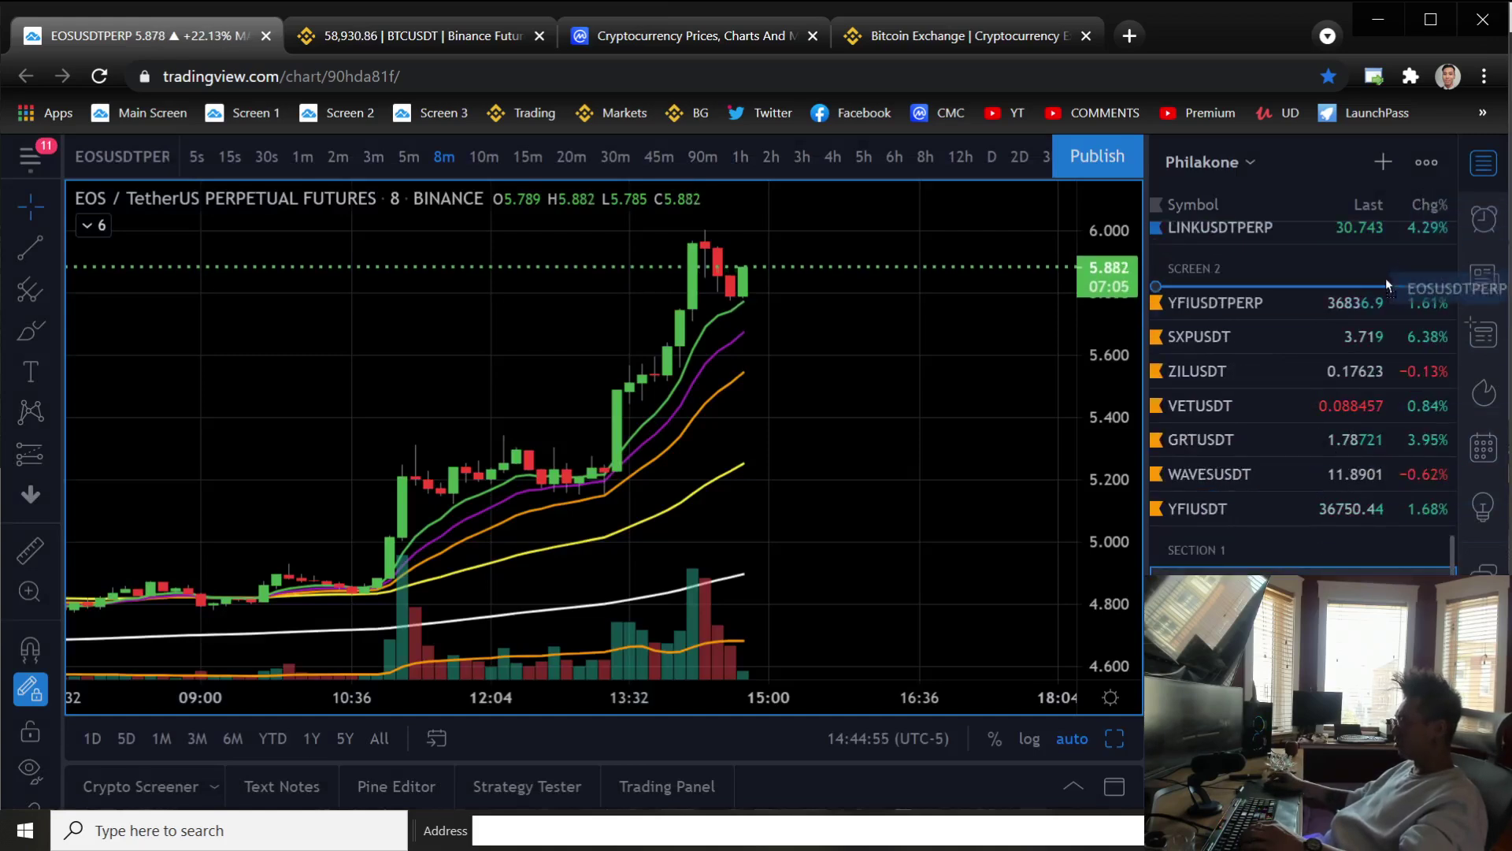
mouse_move(1388, 286)
mouse_down()
mouse_move(1297, 204)
mouse_move(1261, 210)
mouse_move(1243, 305)
mouse_move(1253, 274)
mouse_up()
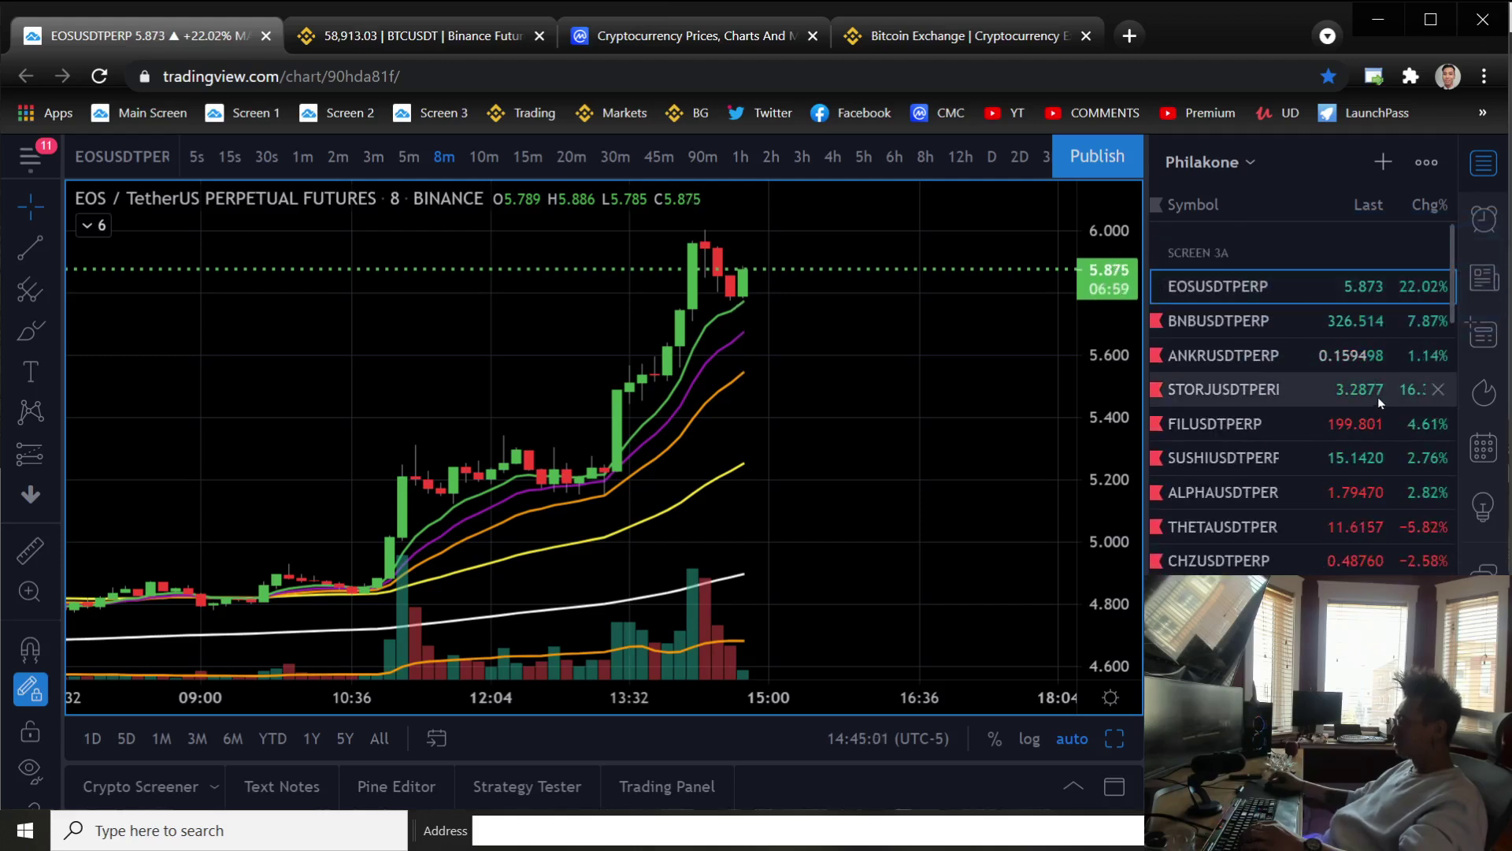
drag(1223, 389, 1224, 320)
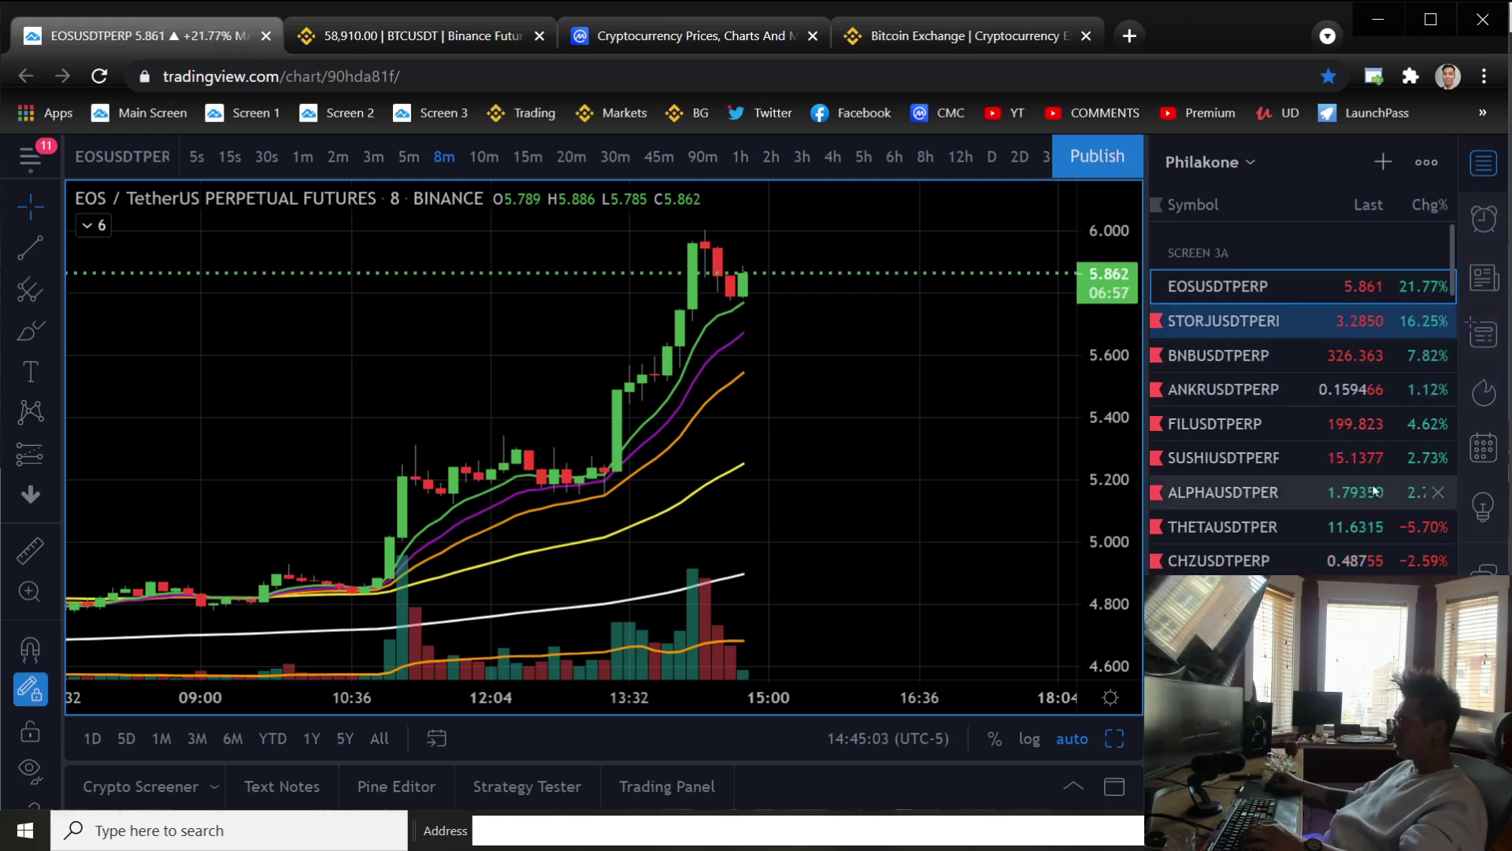
Bring up Binance's USDT spot markets table to look down toward QTUM/USDT
click(951, 35)
scroll(957, 426, down, 3)
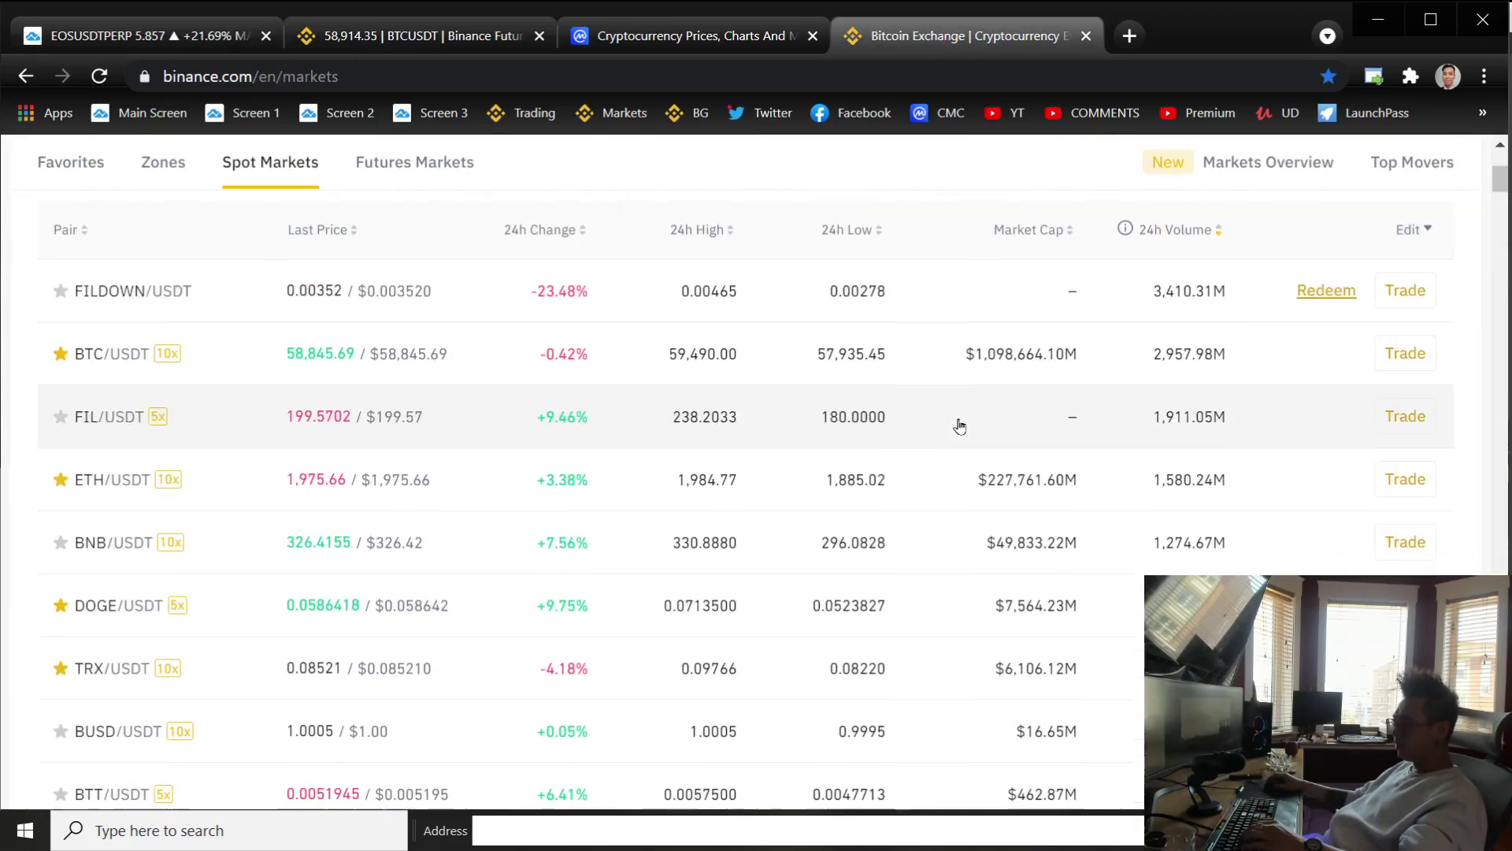
scroll(958, 426, down, 3)
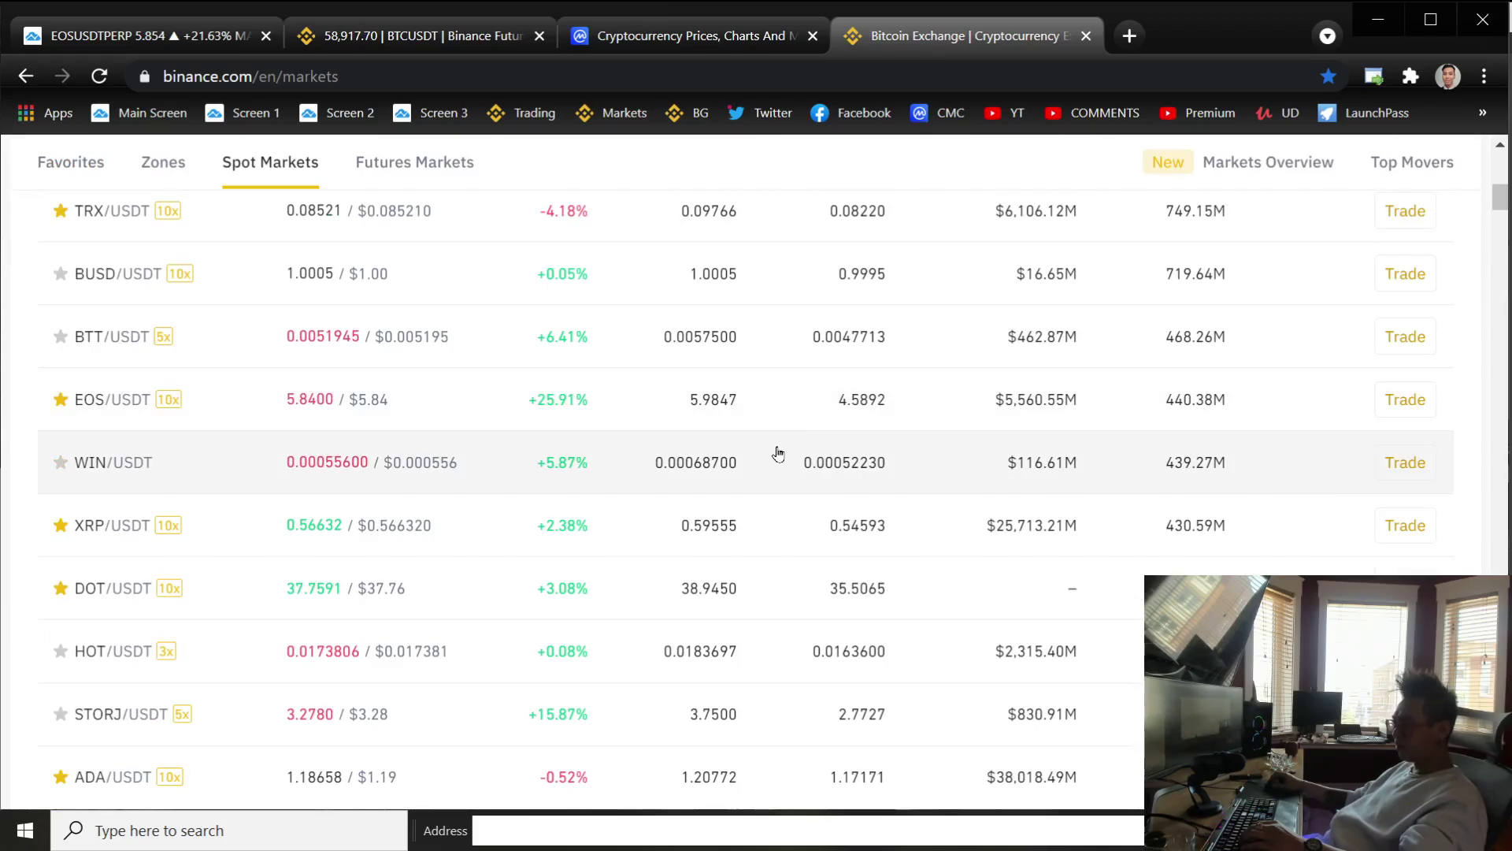
scroll(777, 452, down, 1)
scroll(778, 482, down, 2)
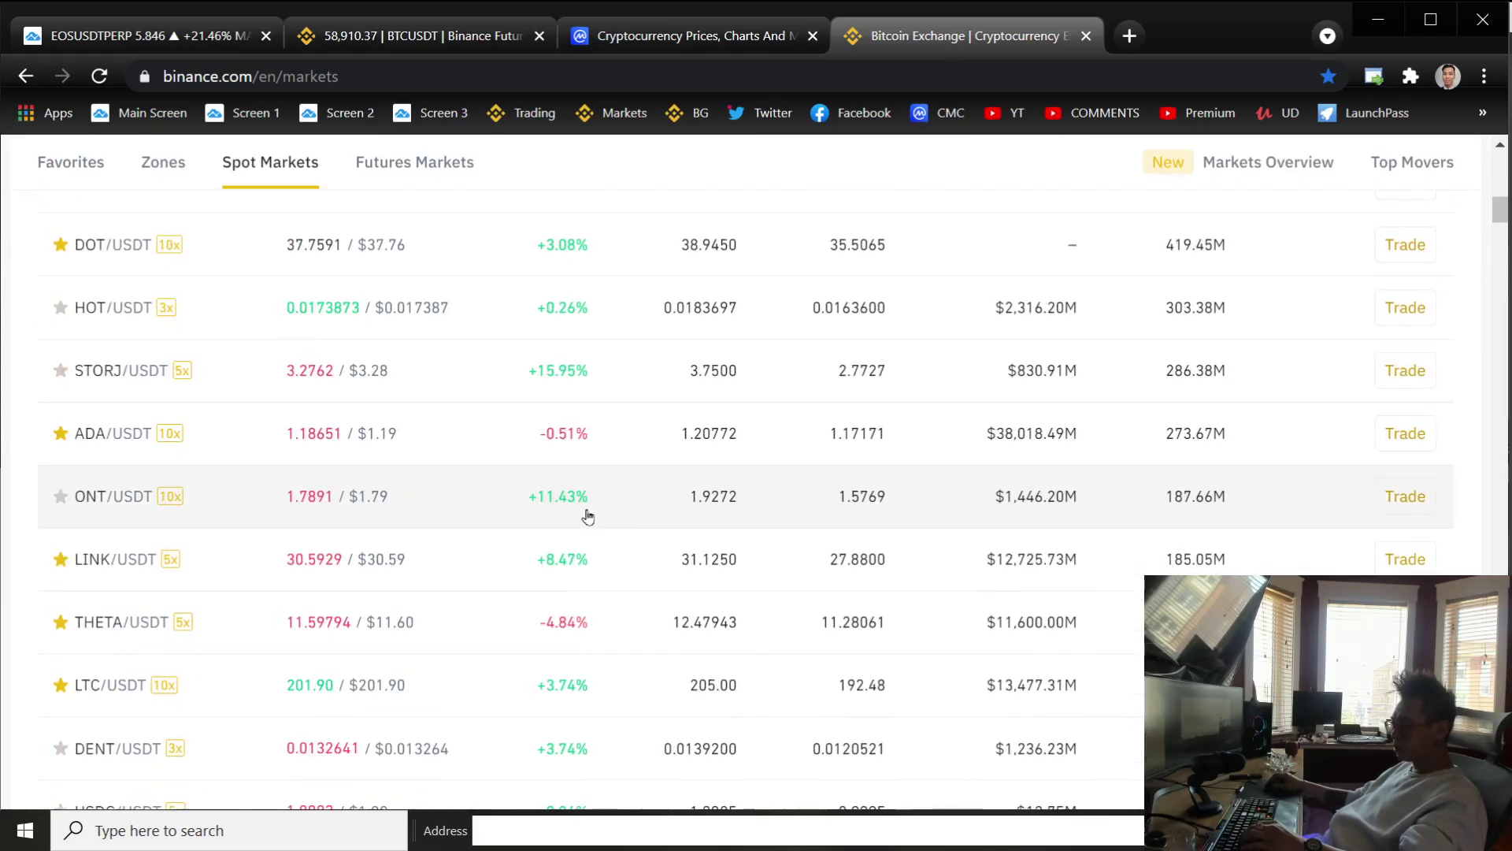
scroll(586, 359, down, 1)
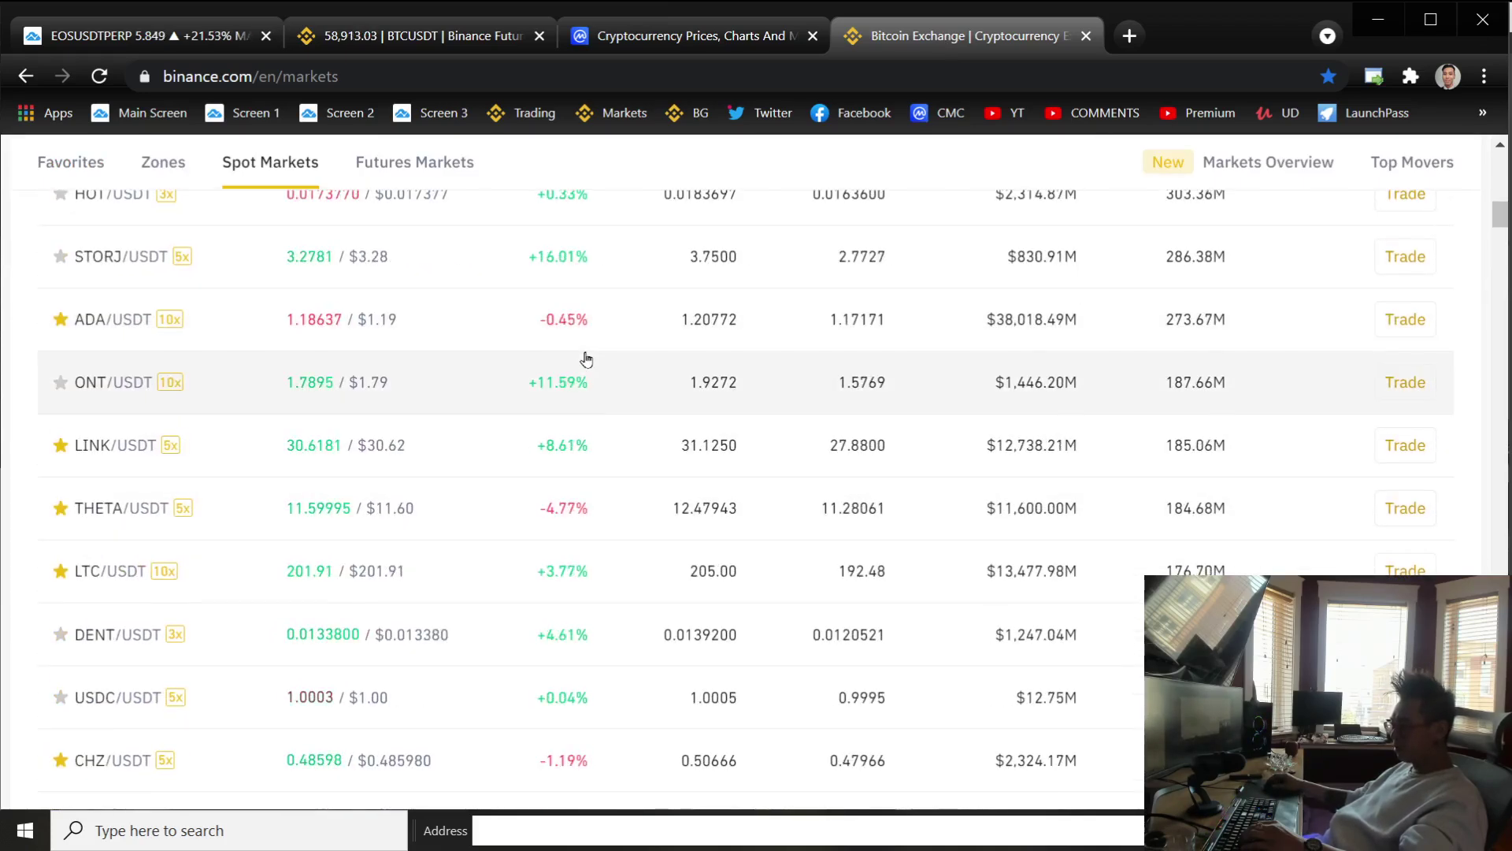
scroll(584, 361, down, 1)
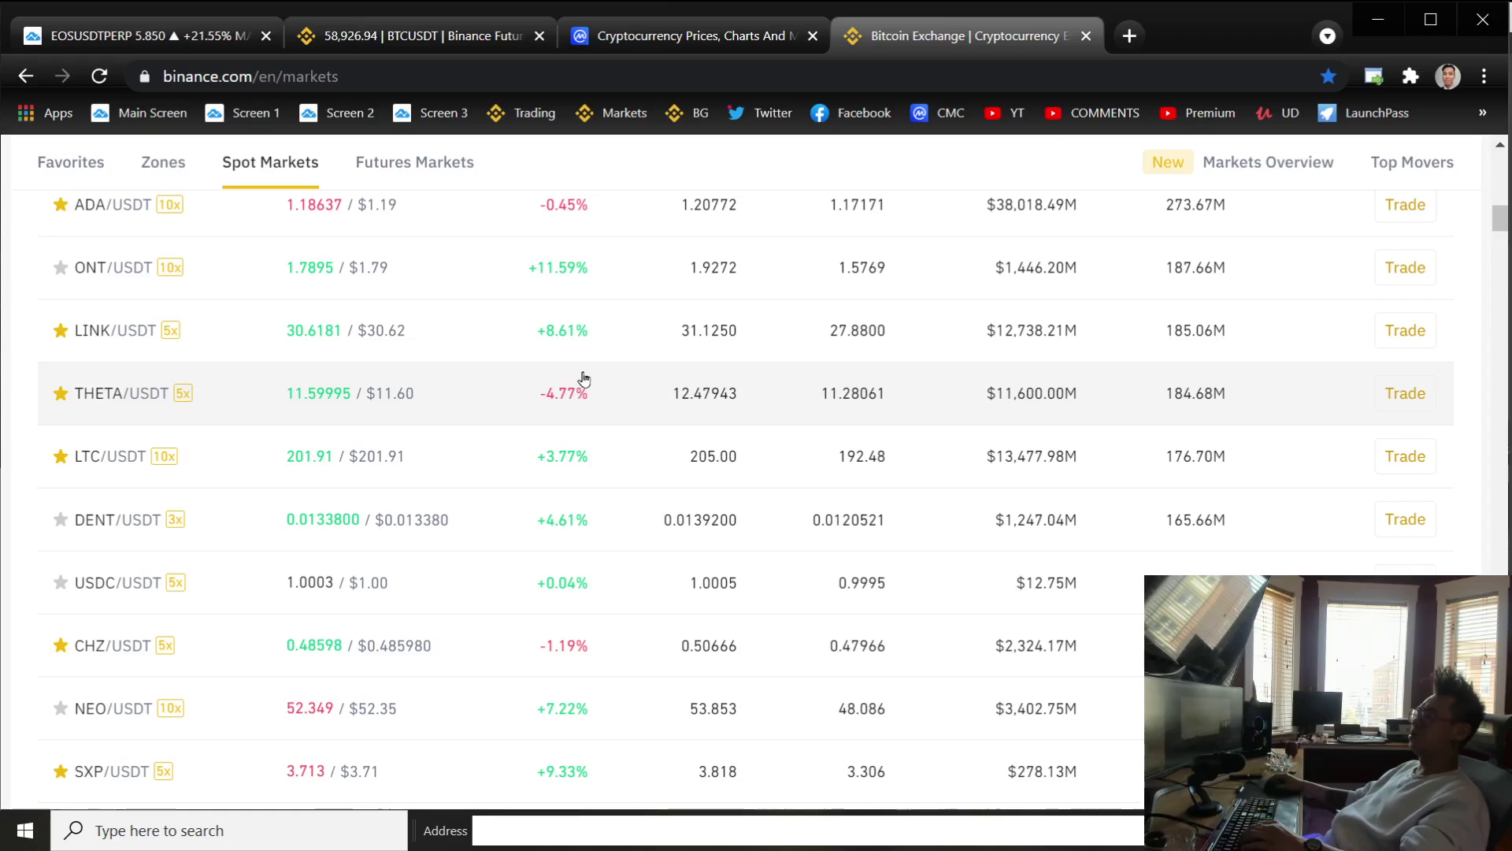
scroll(582, 380, down, 1)
scroll(583, 380, down, 1)
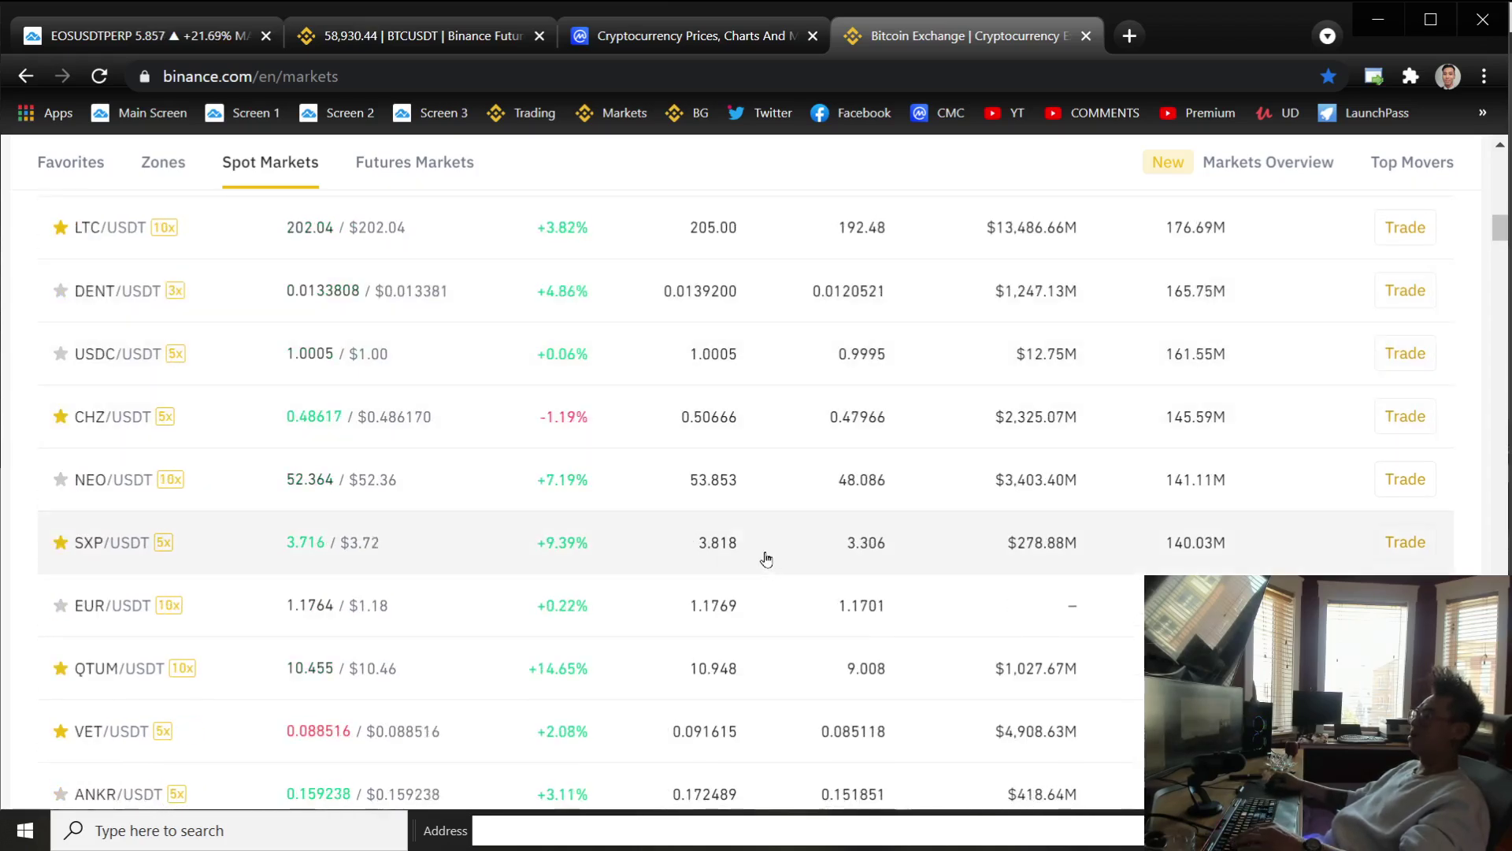
Back on TradingView, search QTUMUSDTP and add the Binance QTUMUSDTPERP perpetual to the watchlist
click(130, 35)
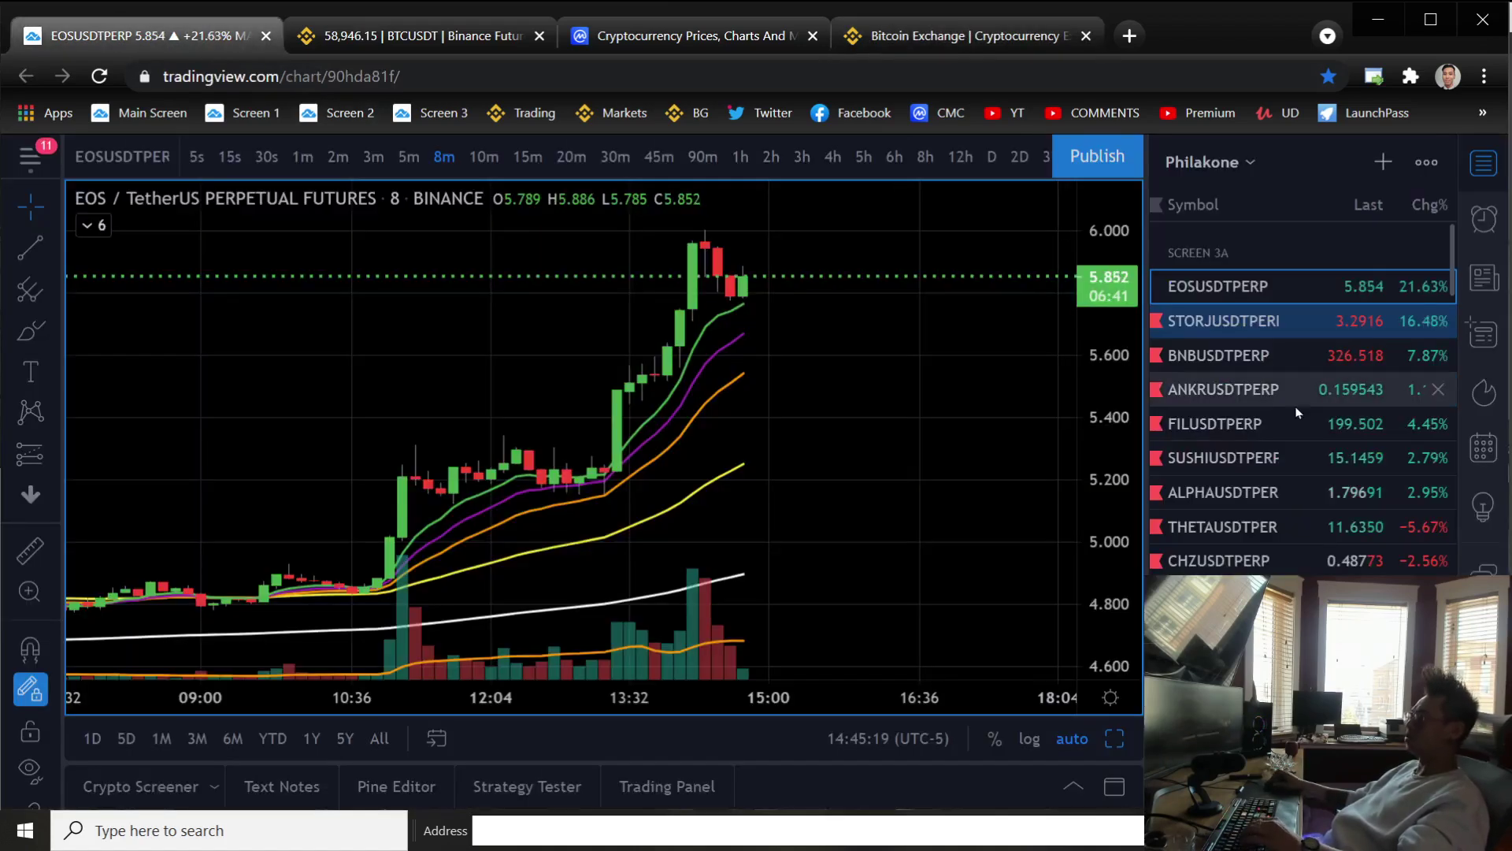
click(1382, 162)
text(U)
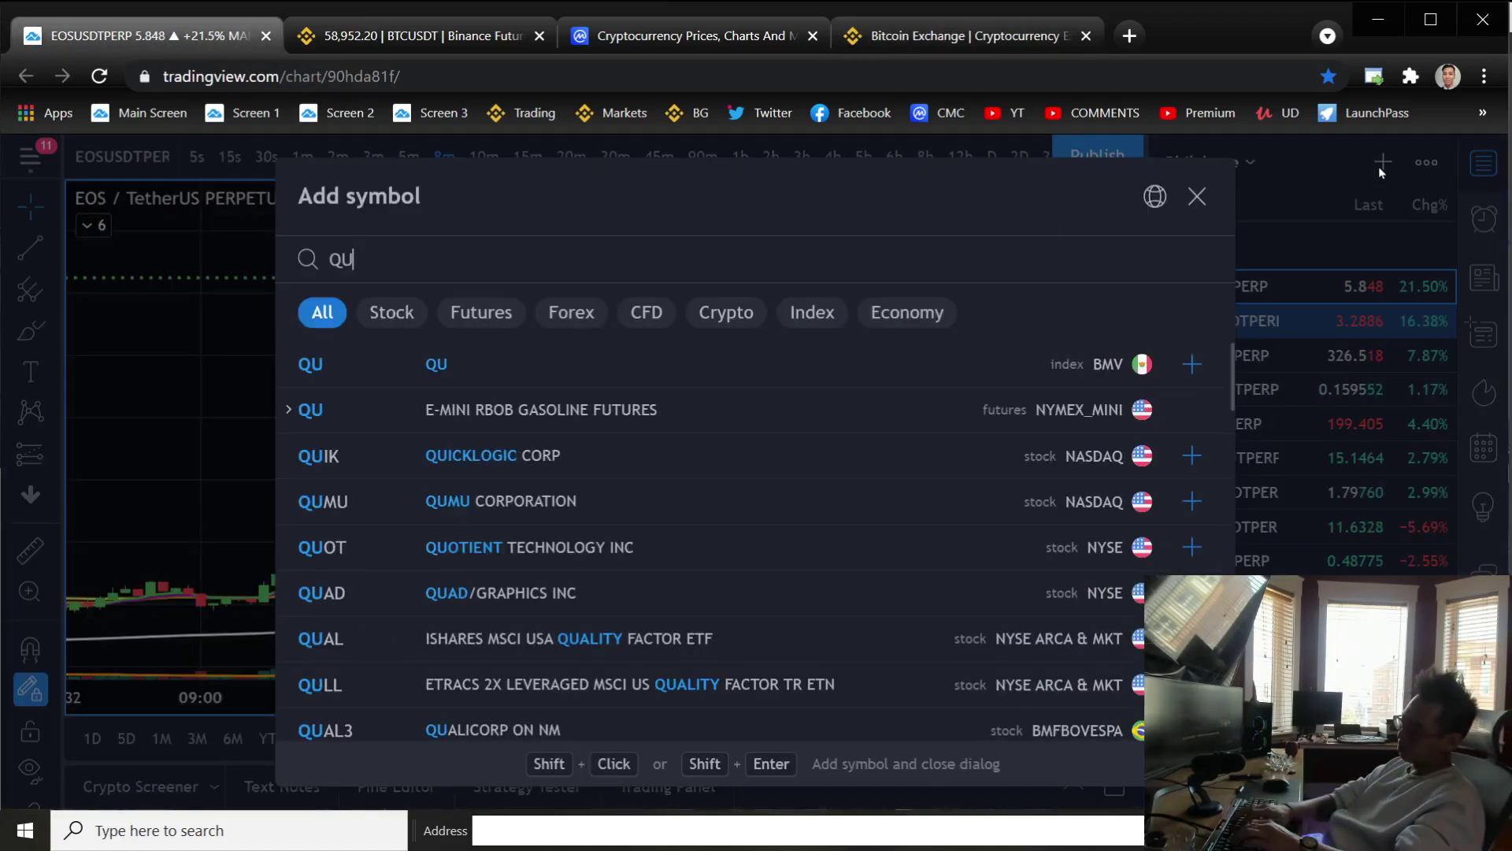
key(BackSpace)
text(TUMP)
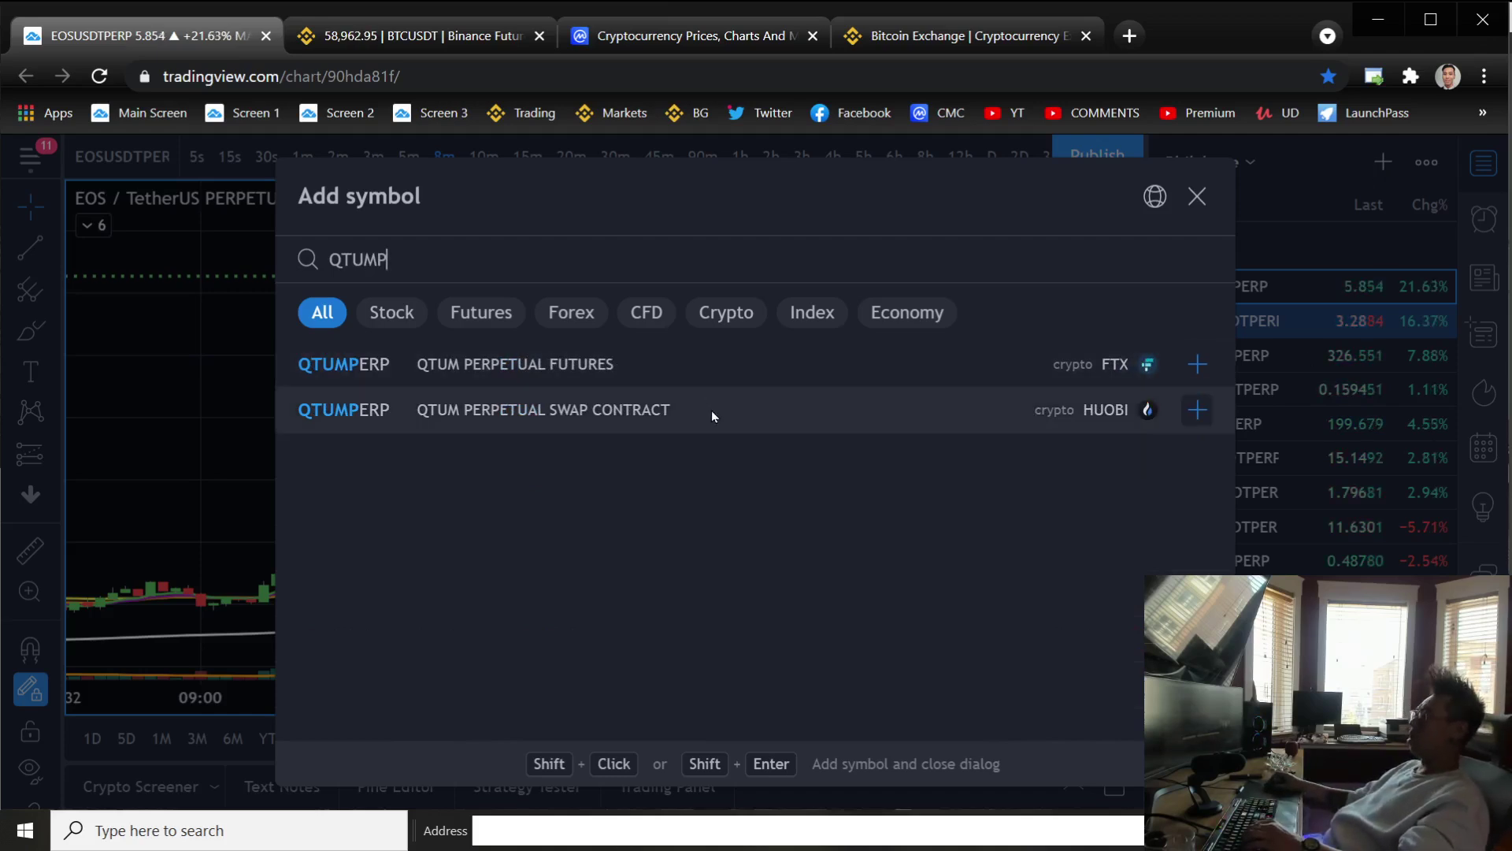
key(BackSpace)
text(U)
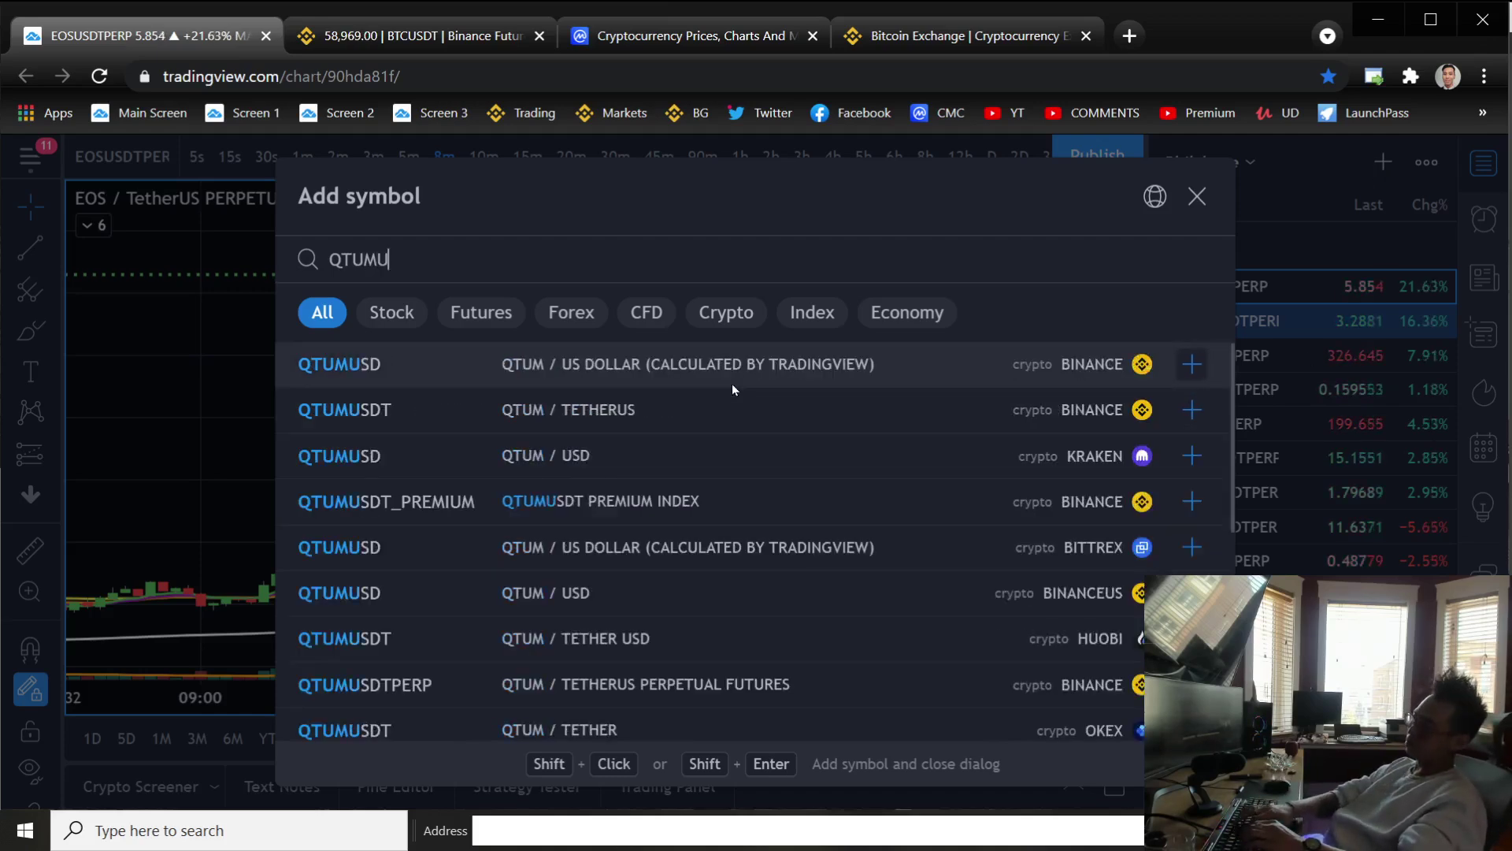
text(SDTP)
click(734, 382)
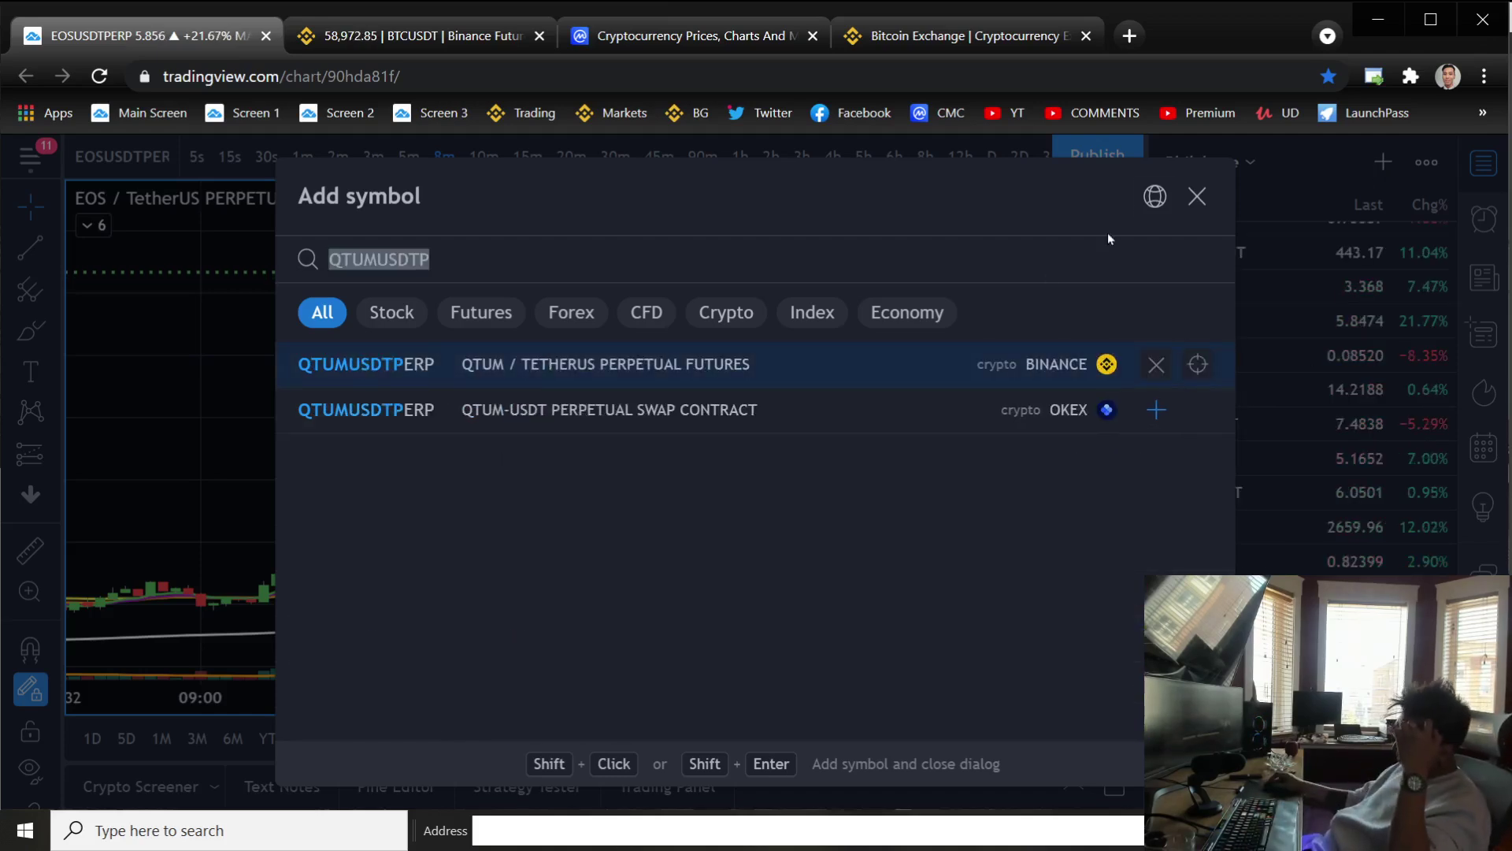
key(Escape)
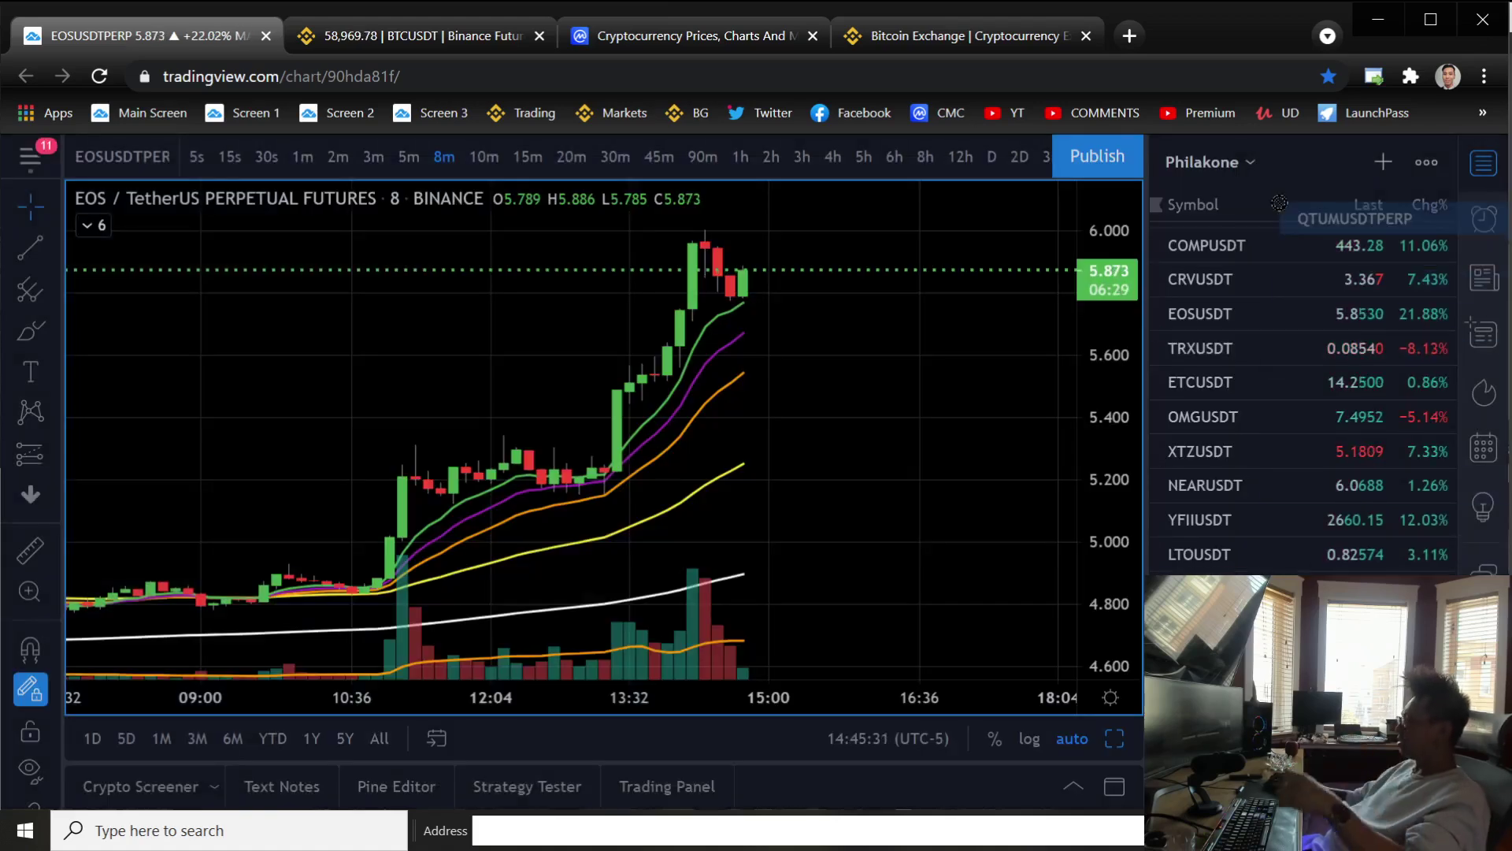
Move QTUMUSDTPERP below STORJUSDTPERP in Screen 3A and open its chart
drag(1298, 245, 1298, 227)
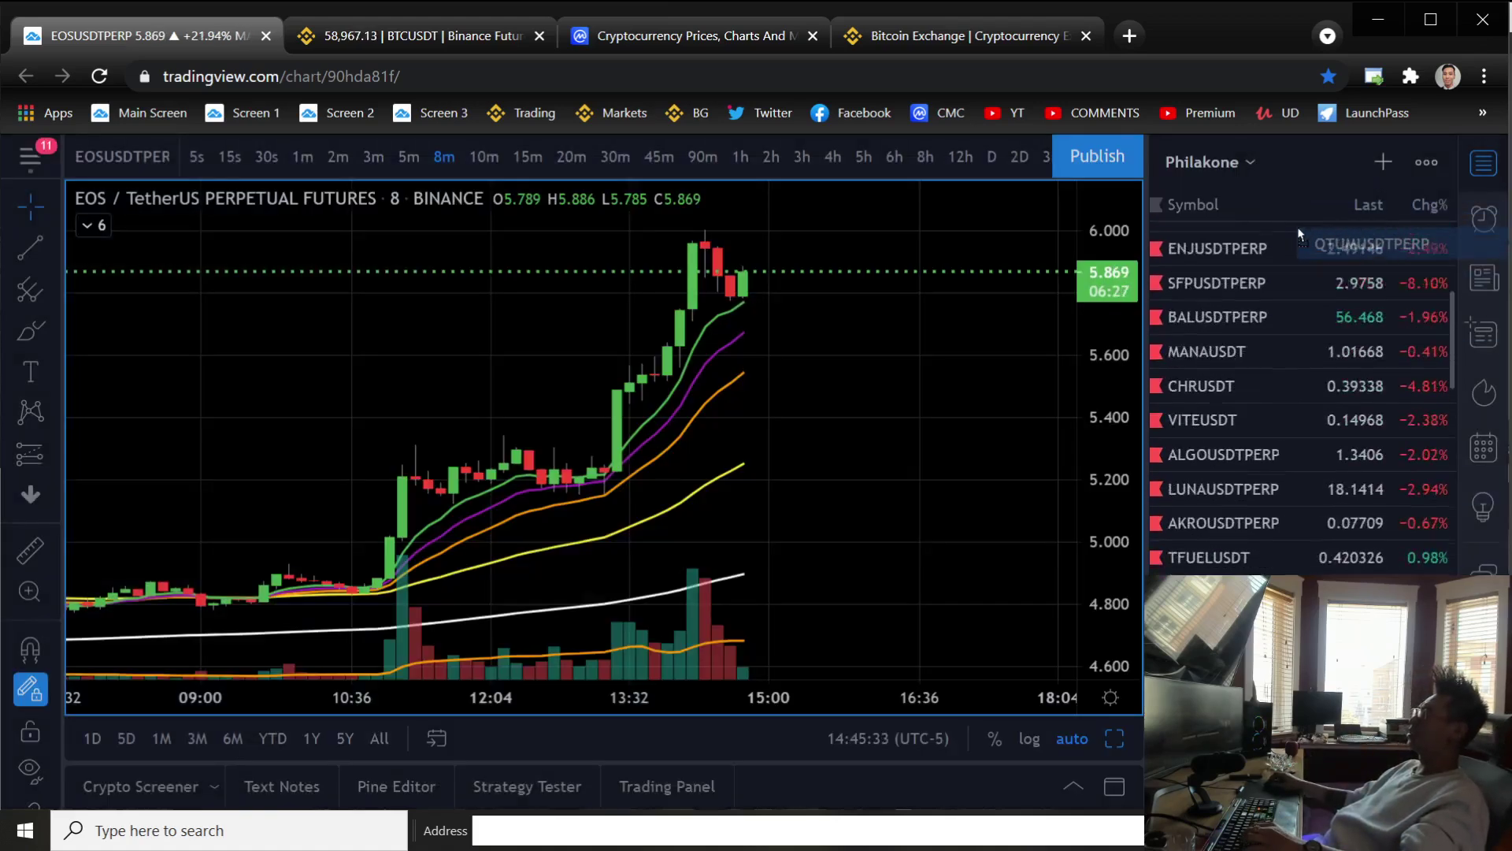
drag(1299, 229, 1289, 334)
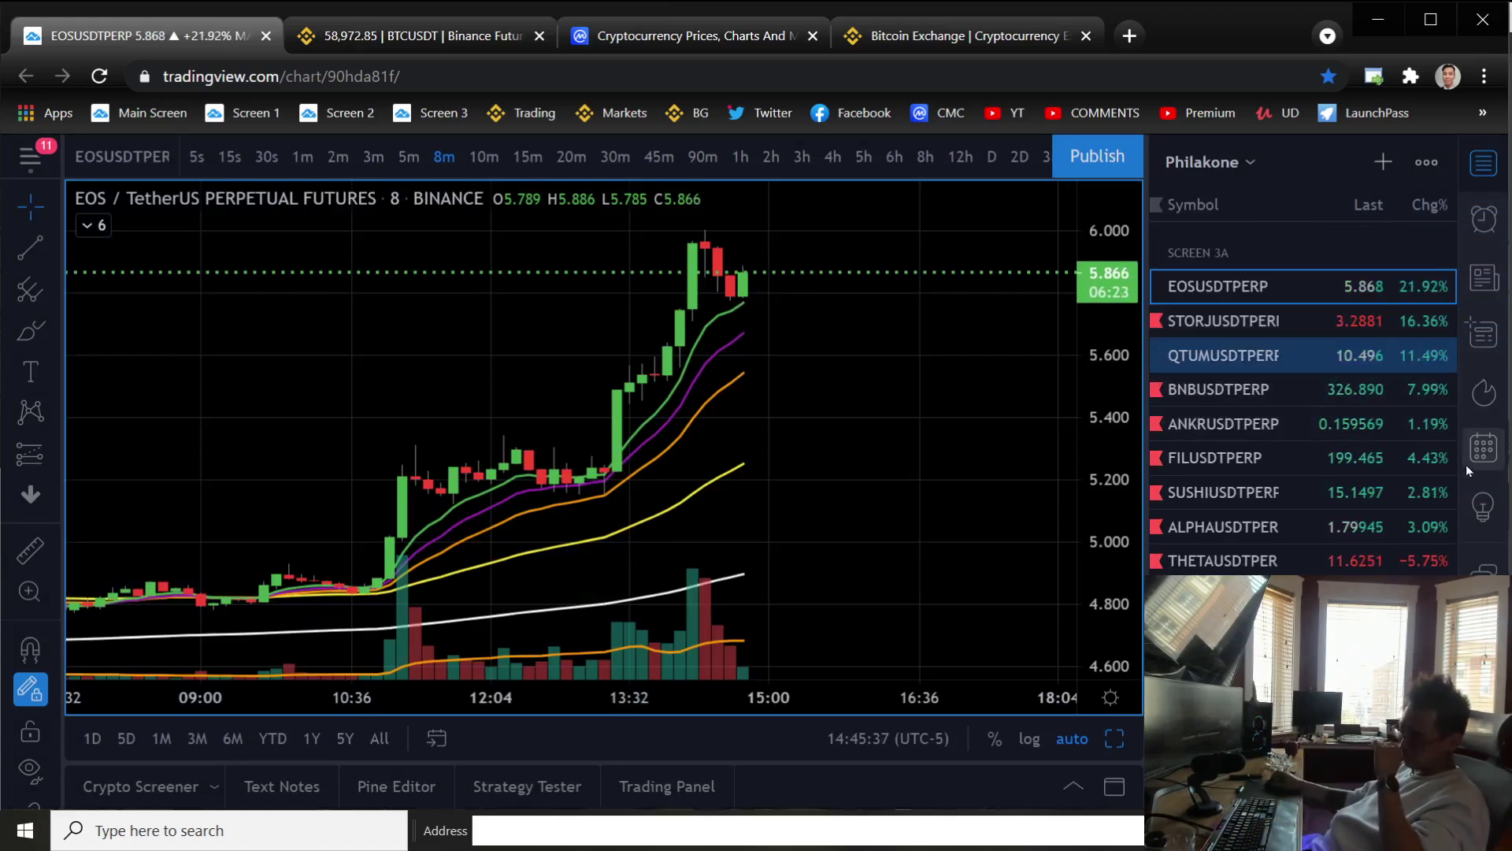
click(1217, 355)
Drag the QTUM chart to rescale its price range
right_click(827, 355)
click(799, 320)
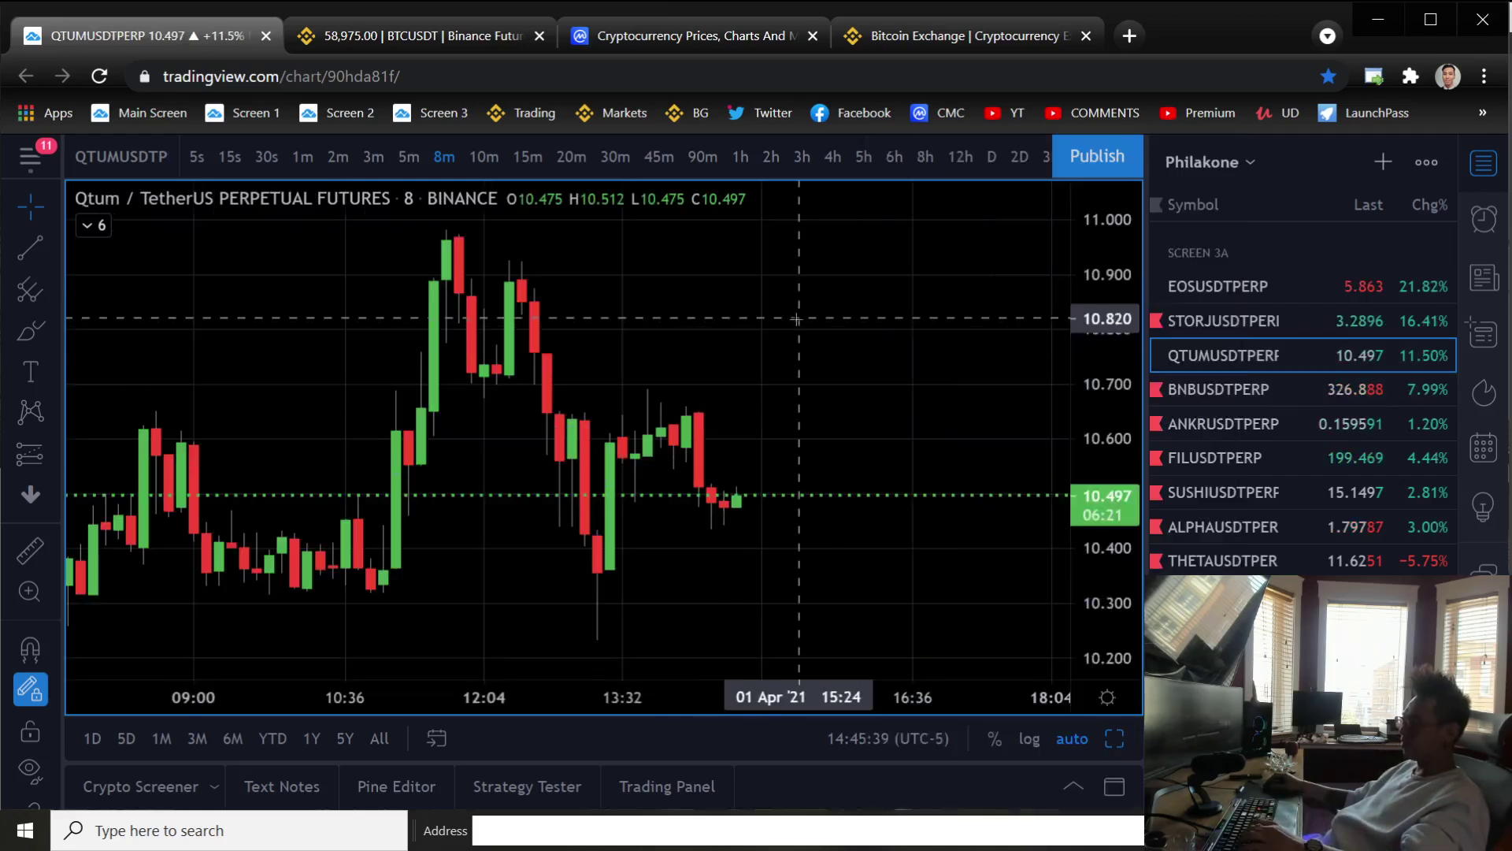
scroll(799, 319, down, 3)
scroll(905, 338, down, 3)
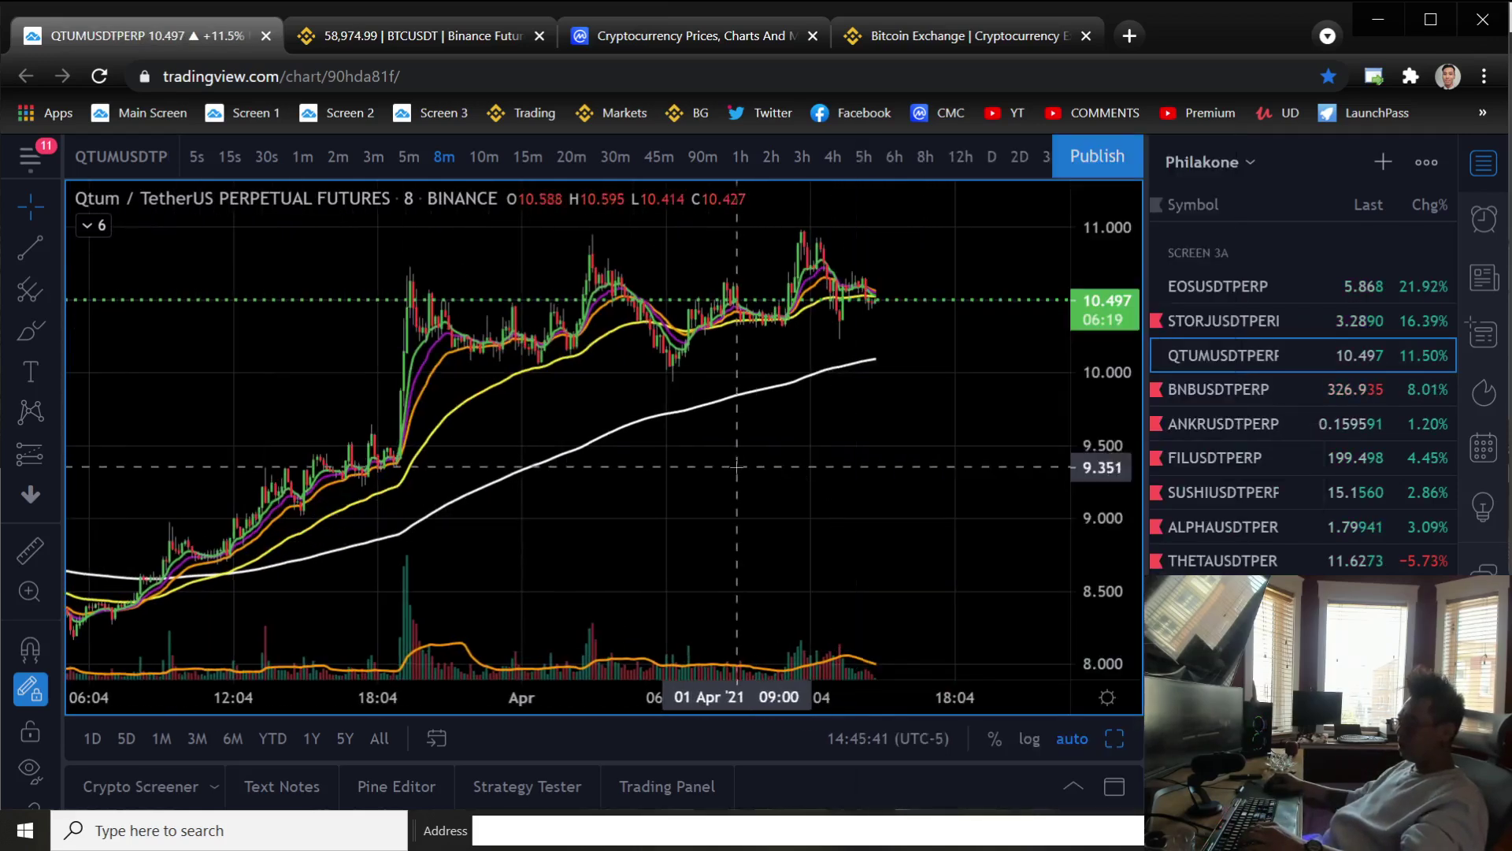
drag(737, 469, 812, 573)
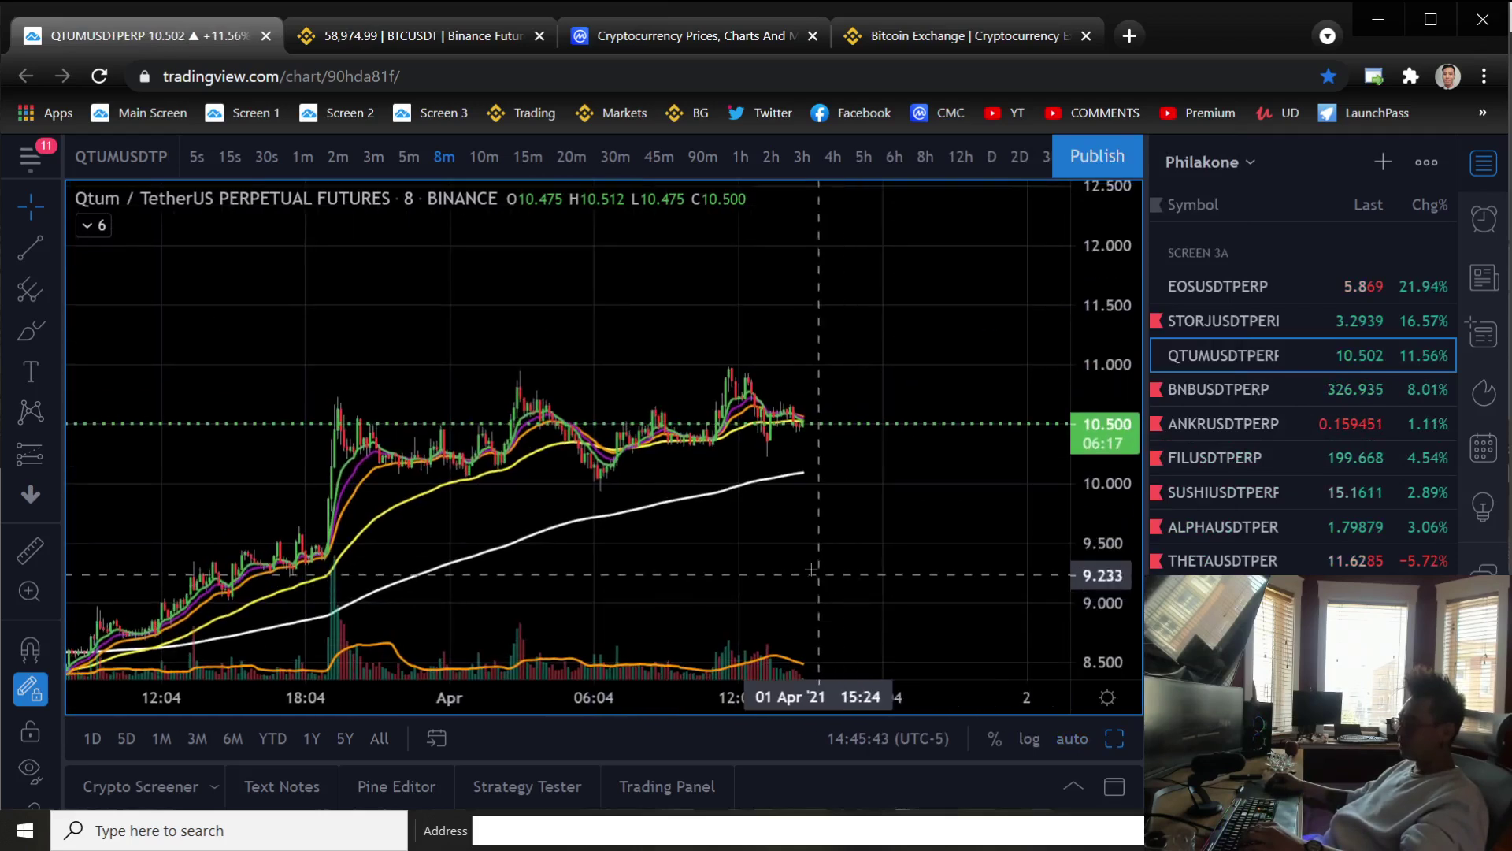
scroll(812, 572, down, 1)
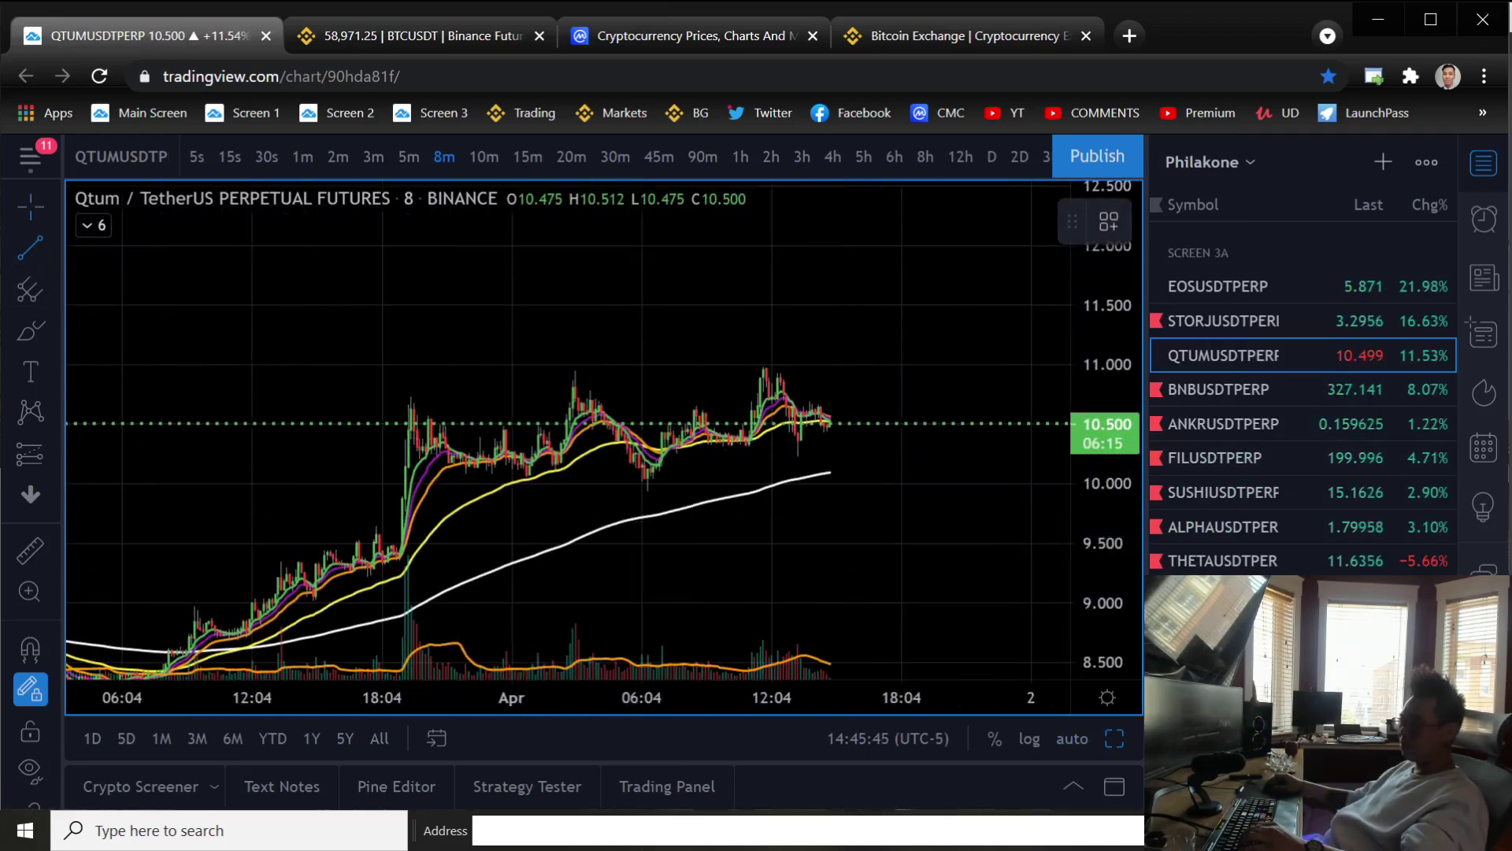
Draw a parallel channel from the late March spike along recent highs and lows
click(51, 243)
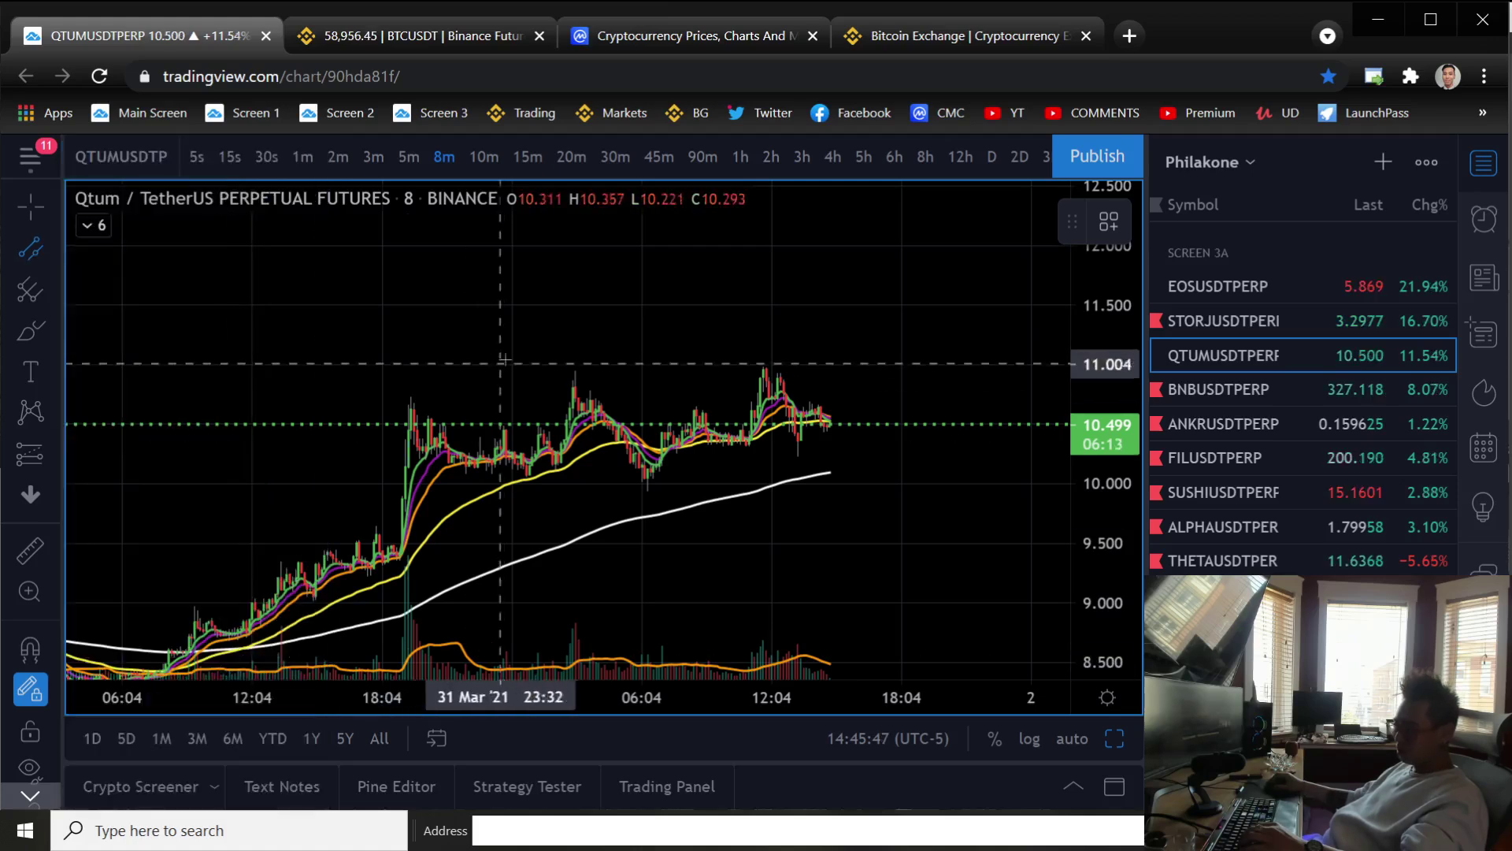
click(408, 412)
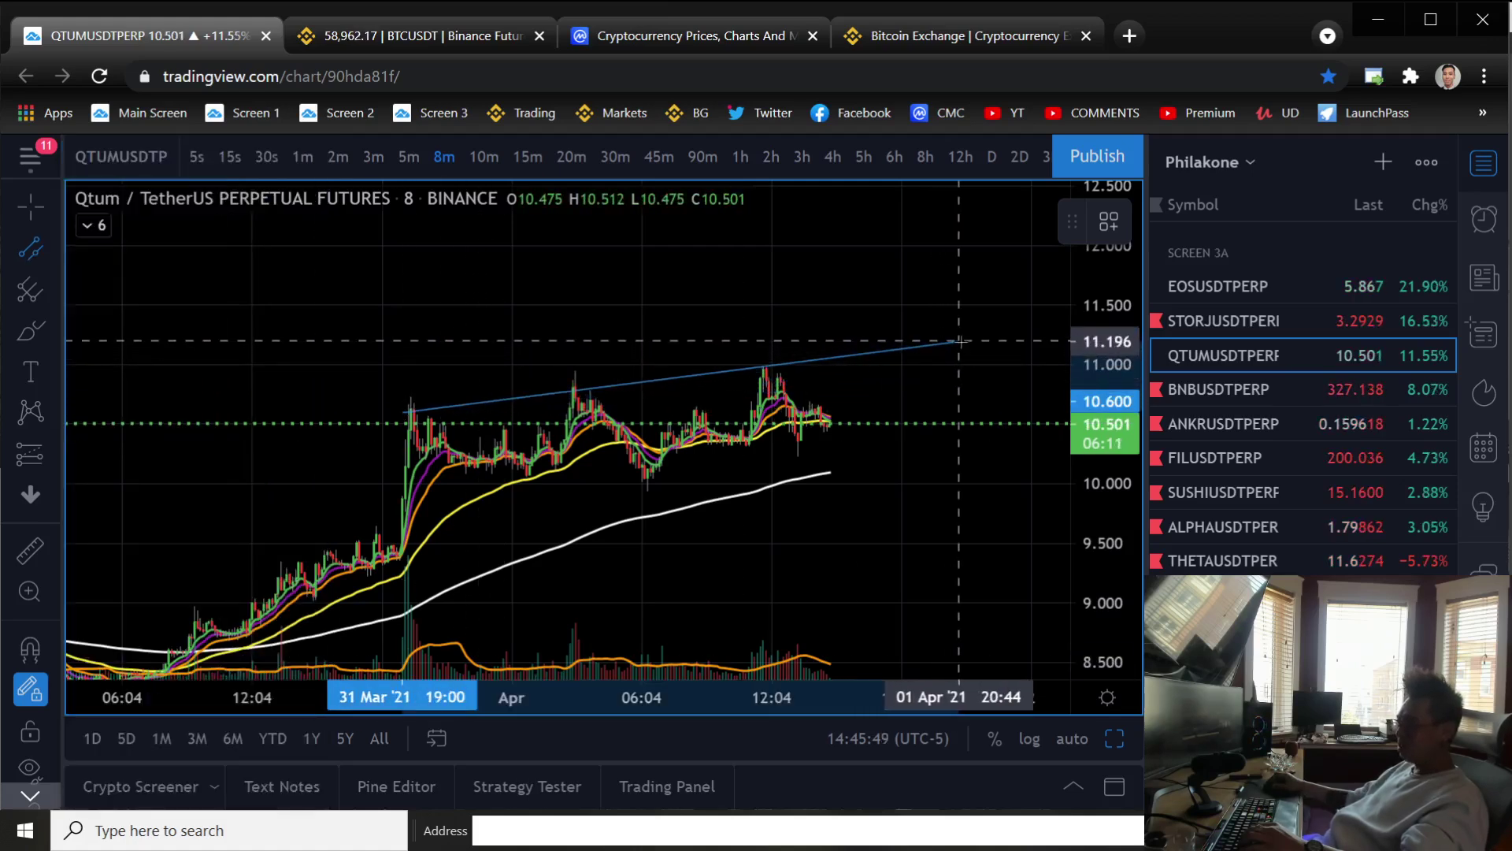
click(1014, 329)
click(1041, 416)
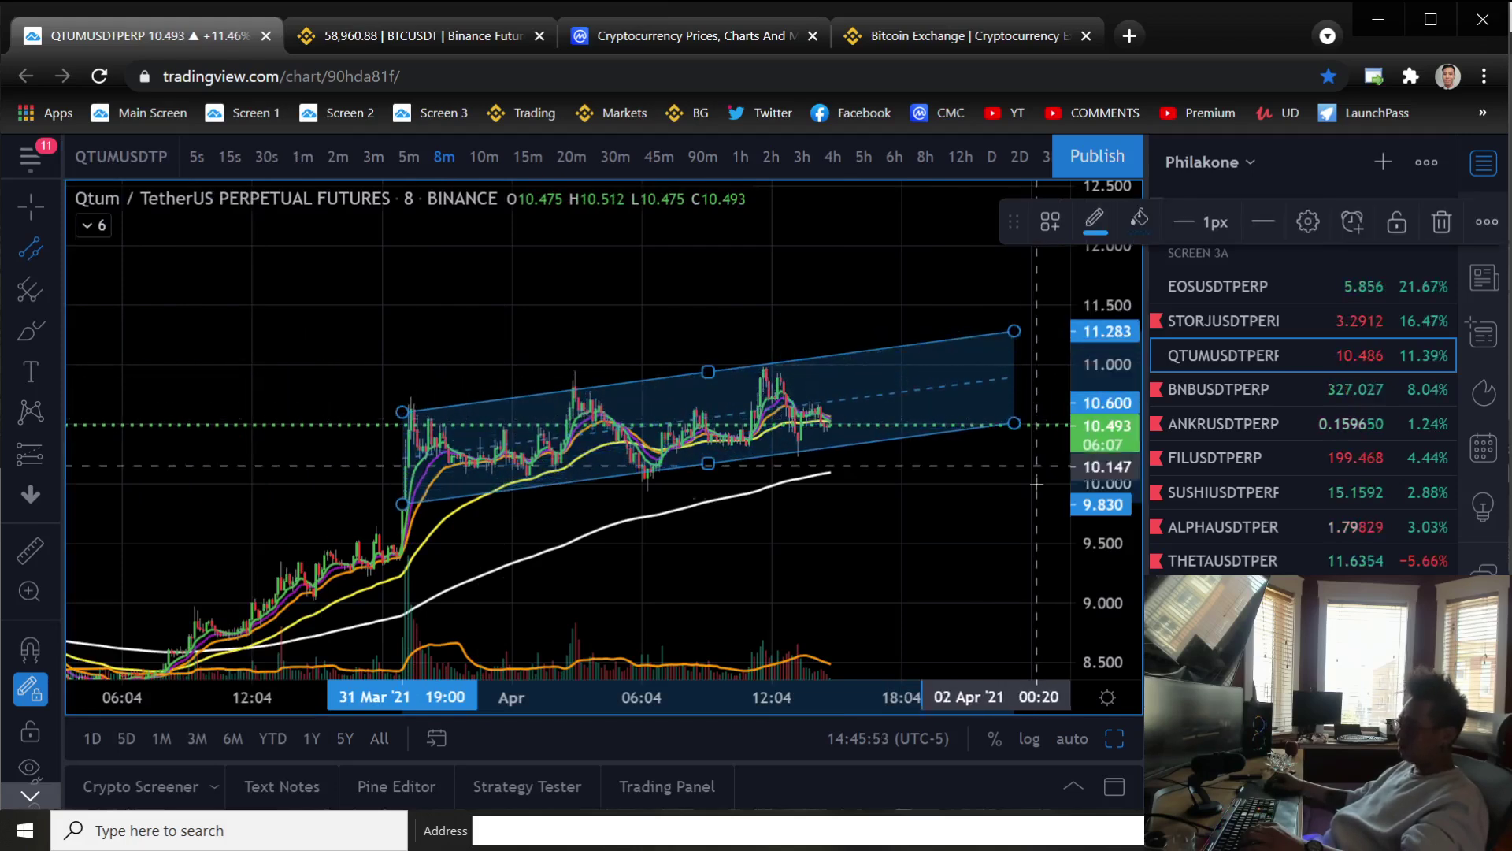
scroll(1034, 538, up, 2)
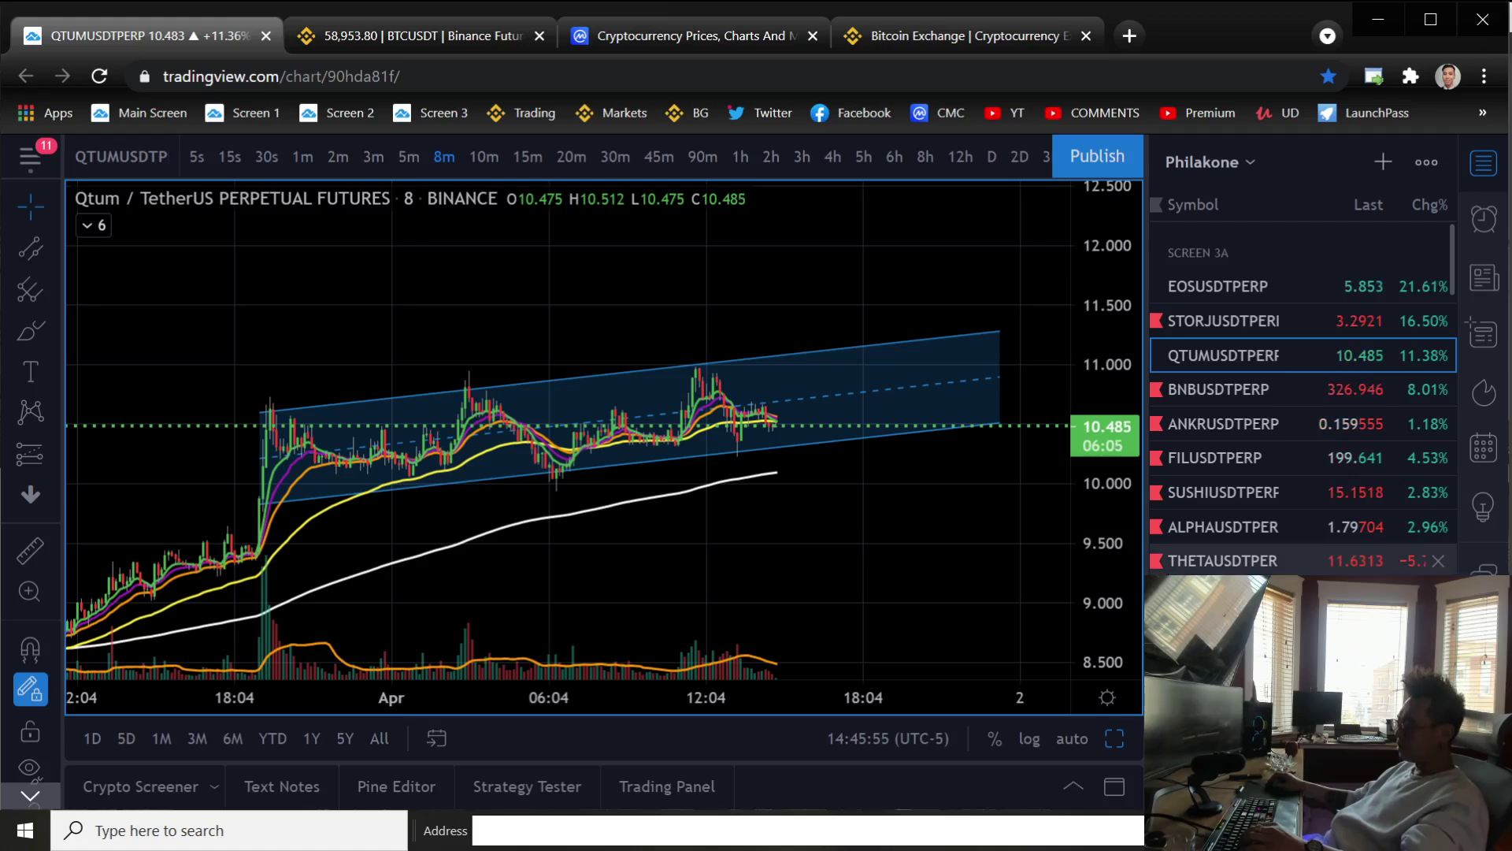
scroll(990, 499, up, 1)
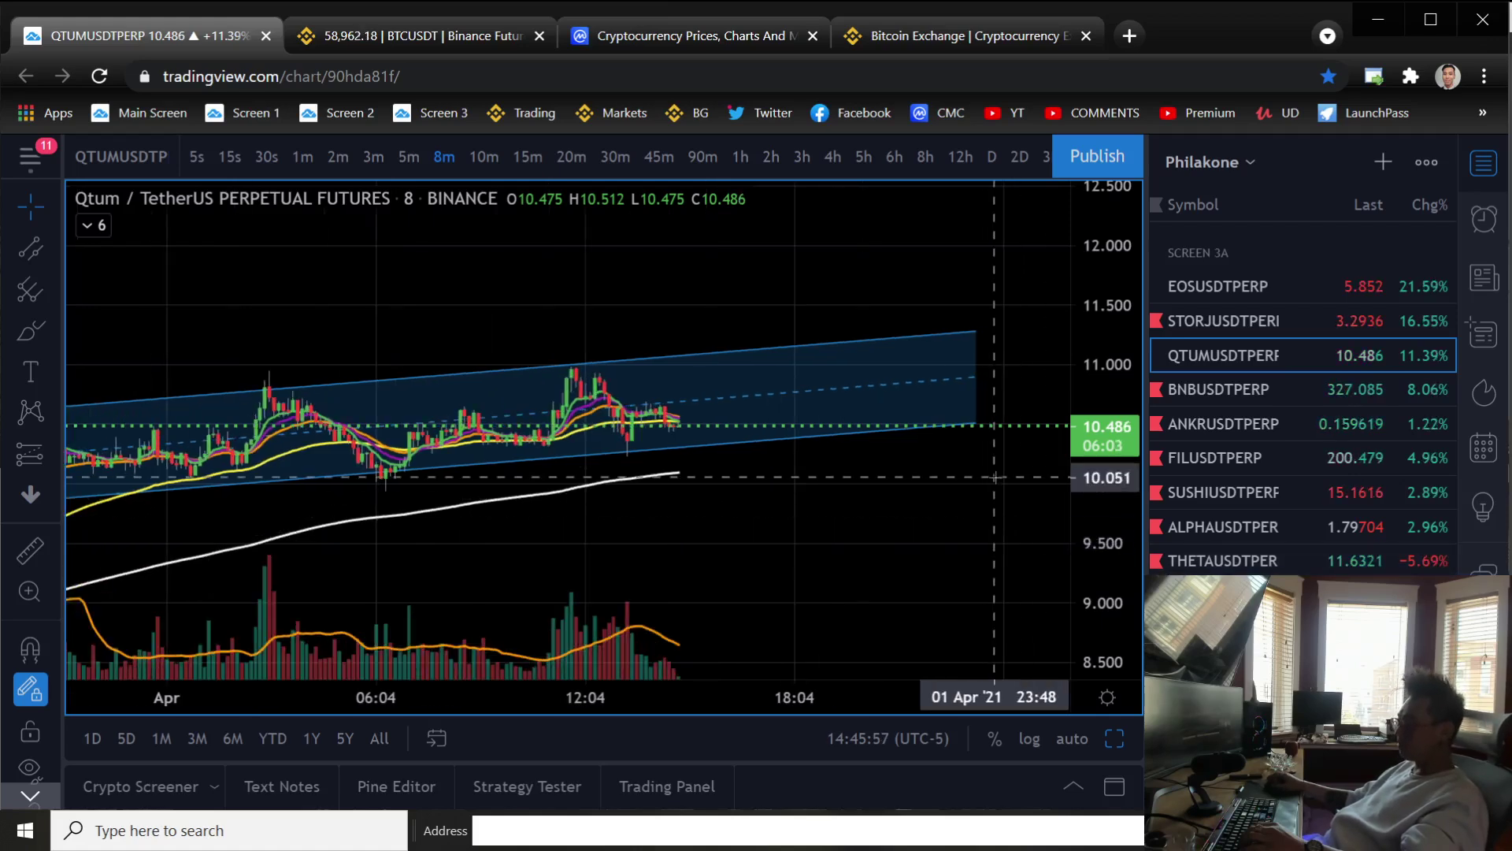
scroll(668, 528, down, 2)
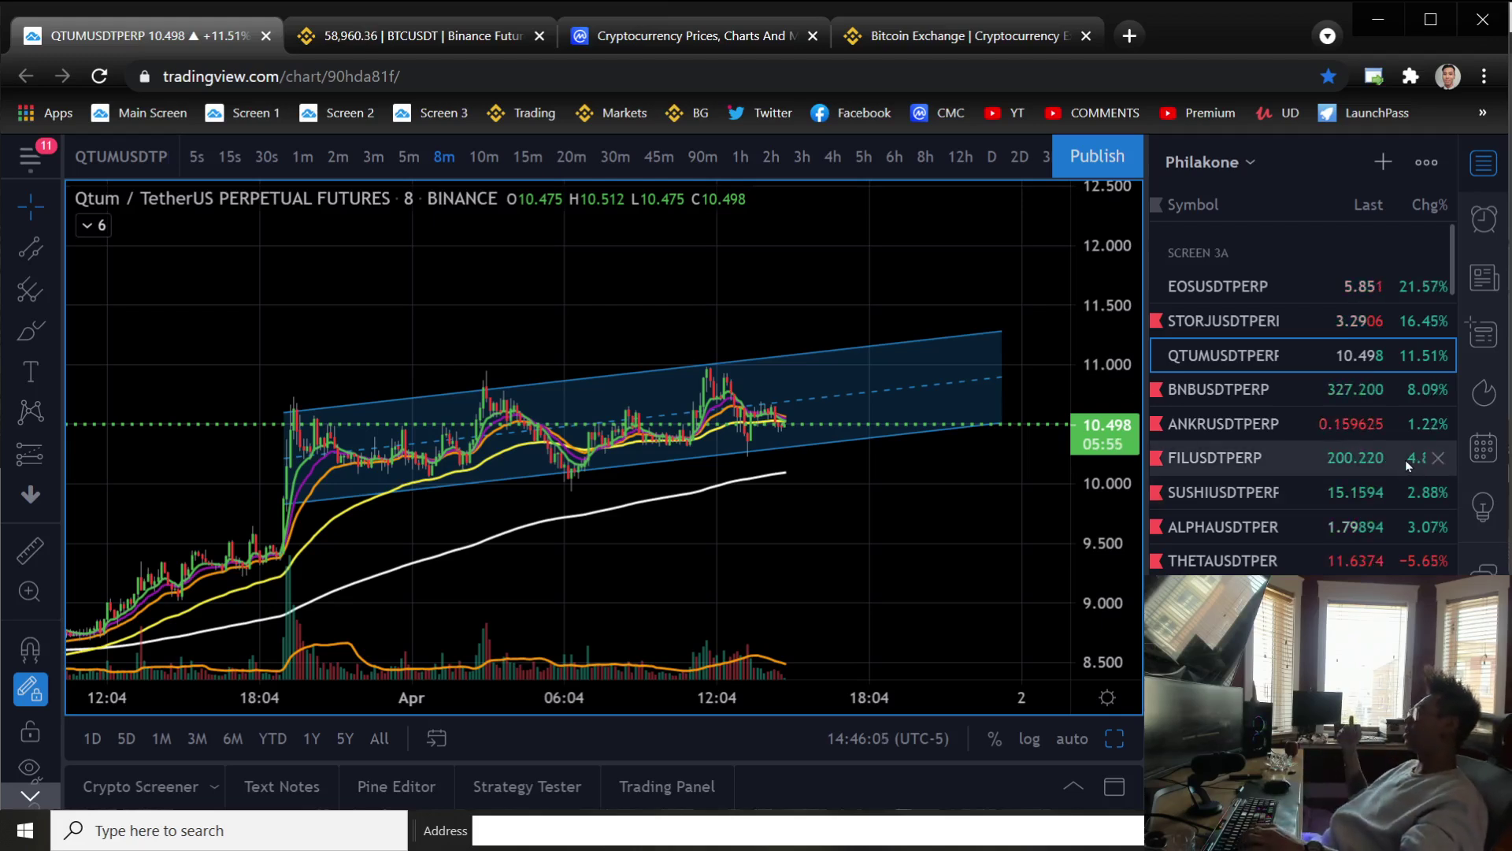
mouse_move(1299, 457)
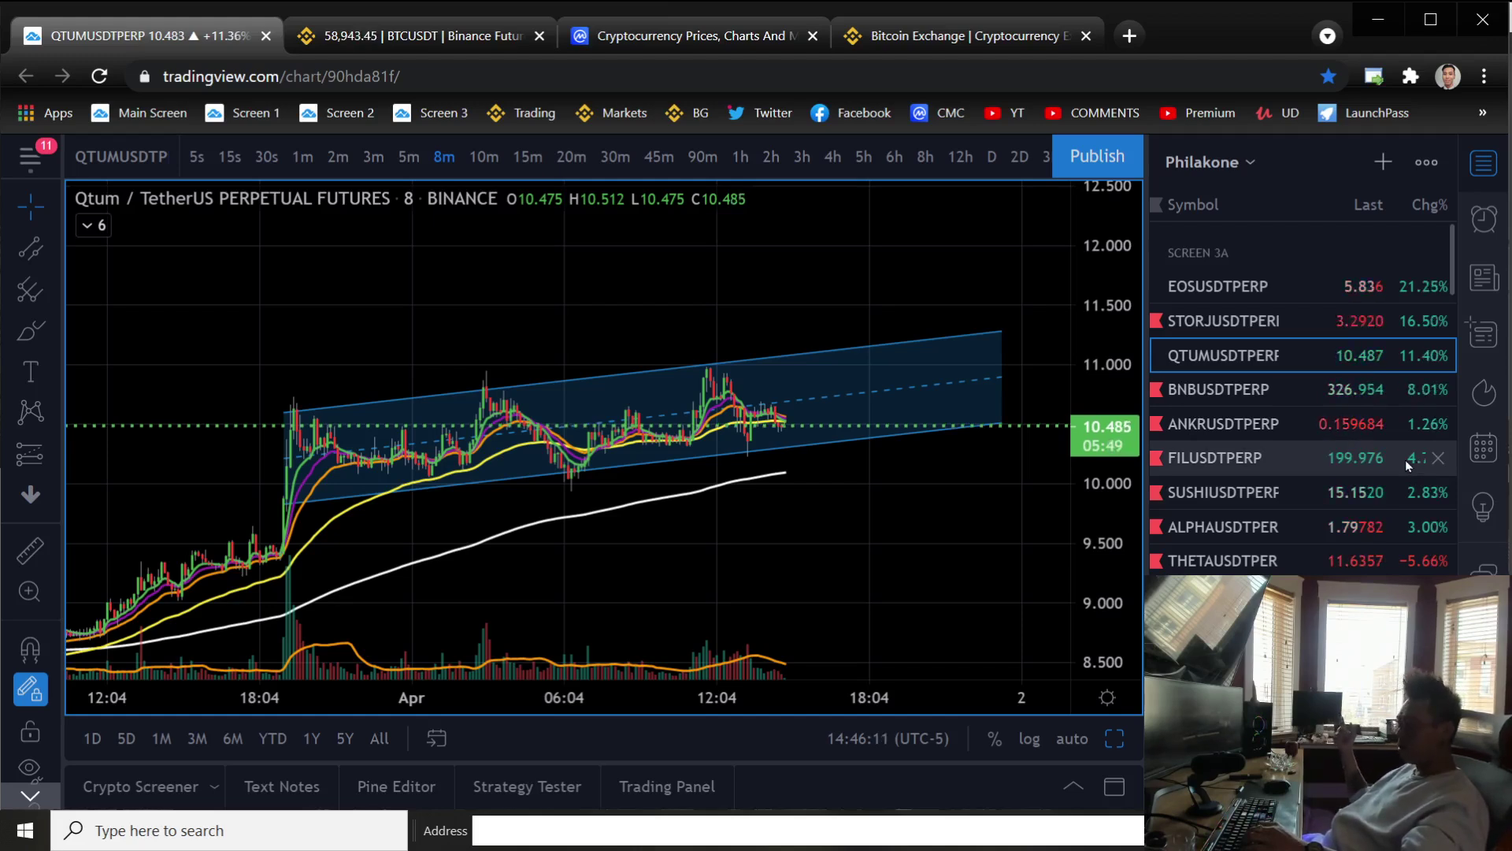
right_click(950, 520)
click(875, 530)
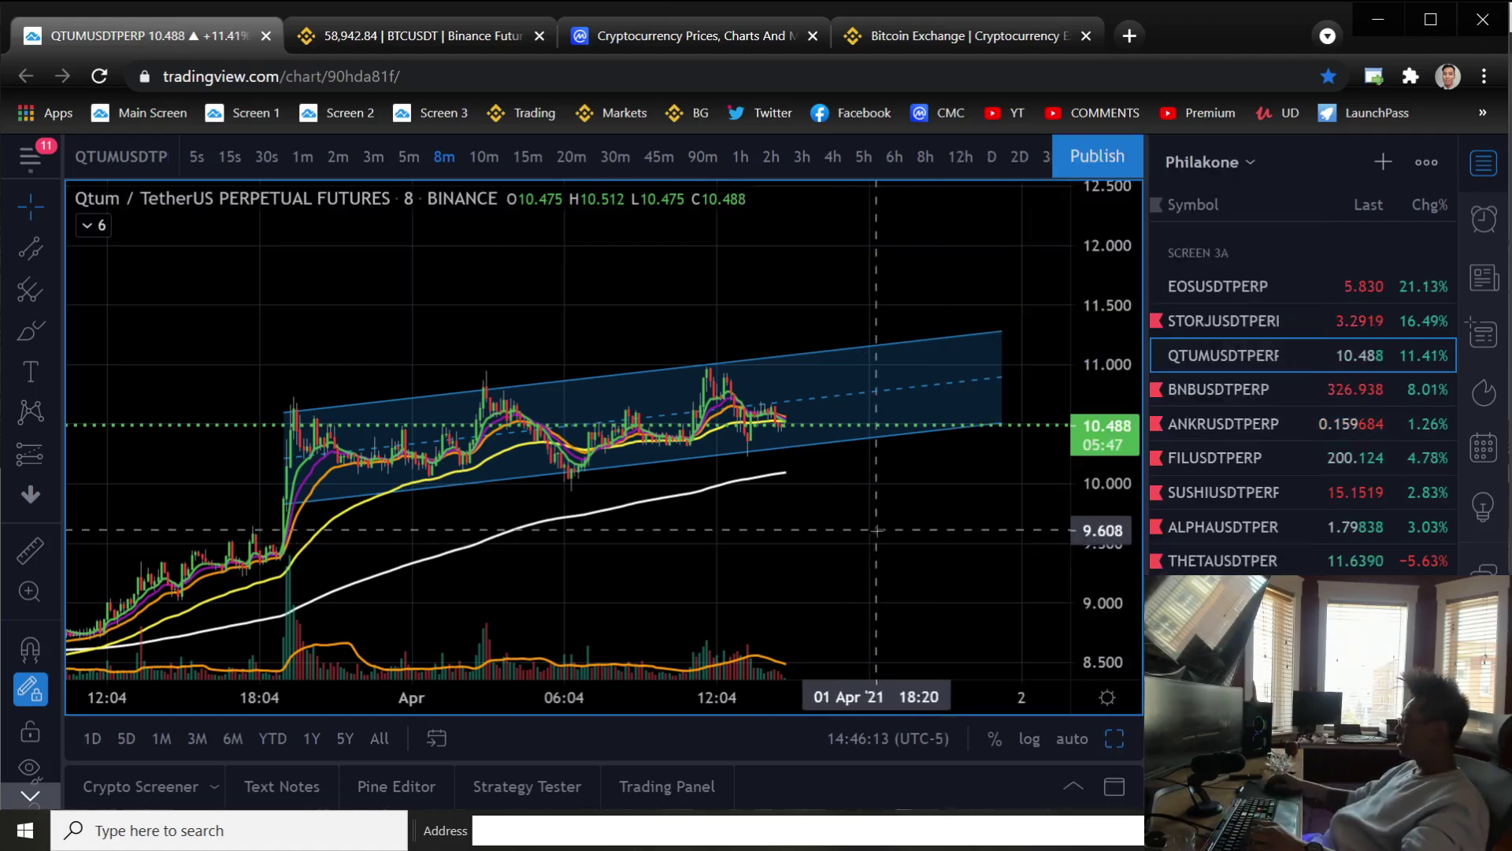
Visit philakone.com in a new tab, read its courses section, then return to the QTUM chart
click(1133, 38)
text(HTTPS)
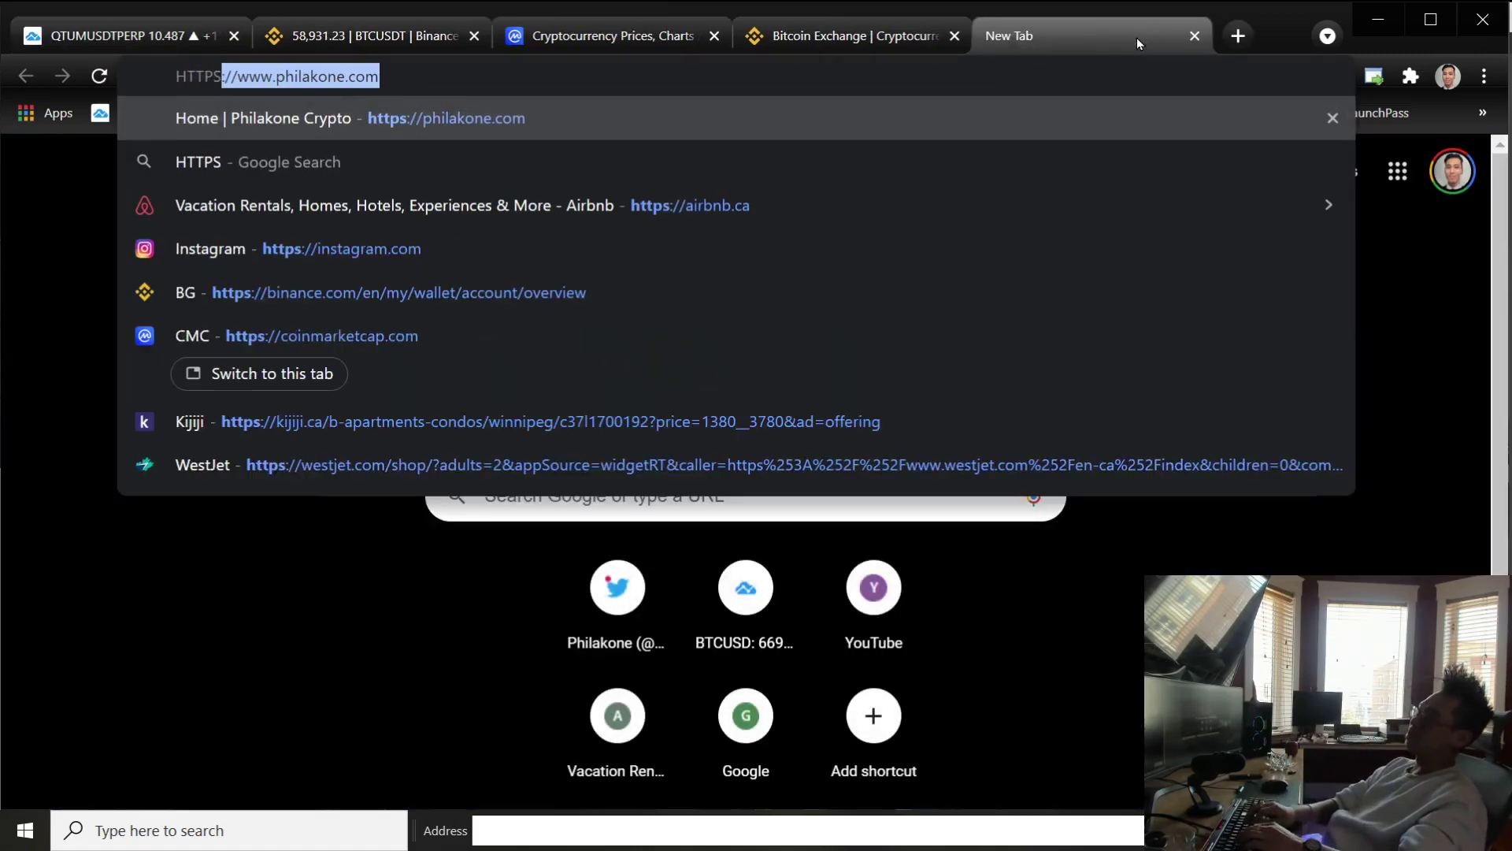
key(Return)
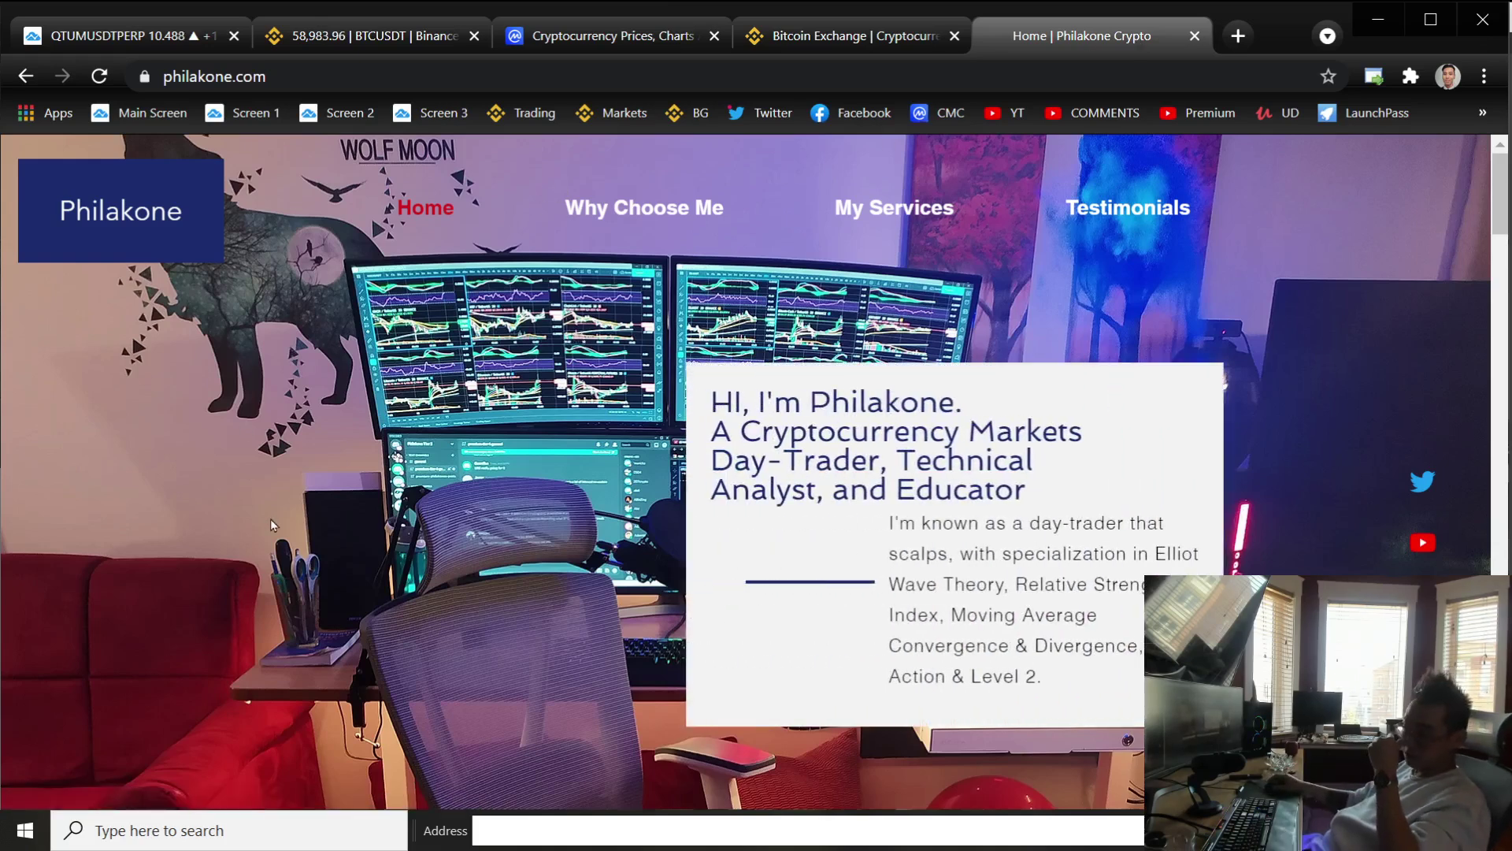
scroll(271, 522, down, 3)
scroll(271, 522, down, 3)
scroll(271, 521, down, 2)
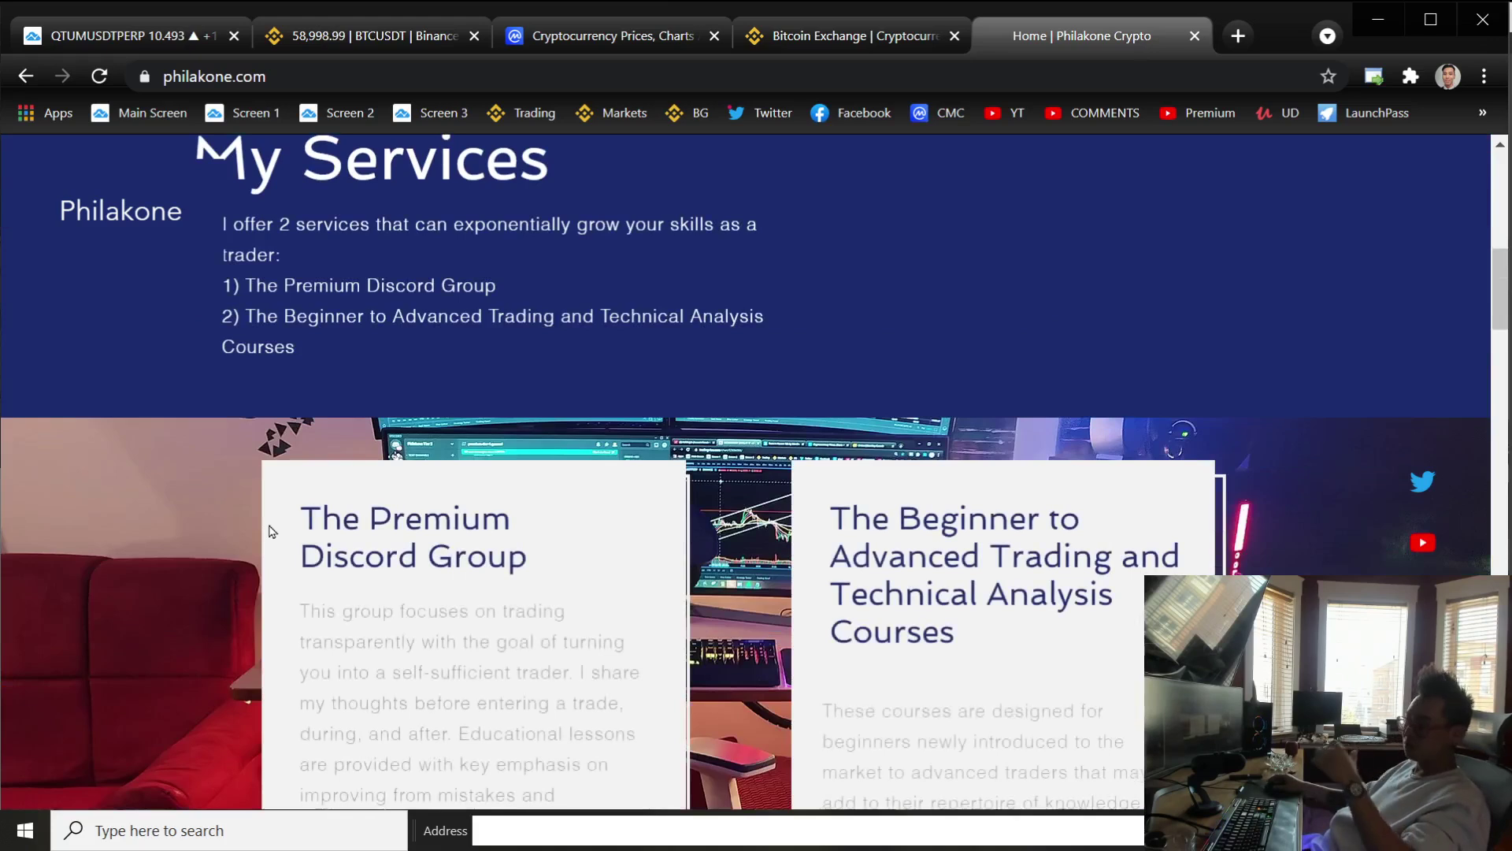
scroll(270, 532, down, 2)
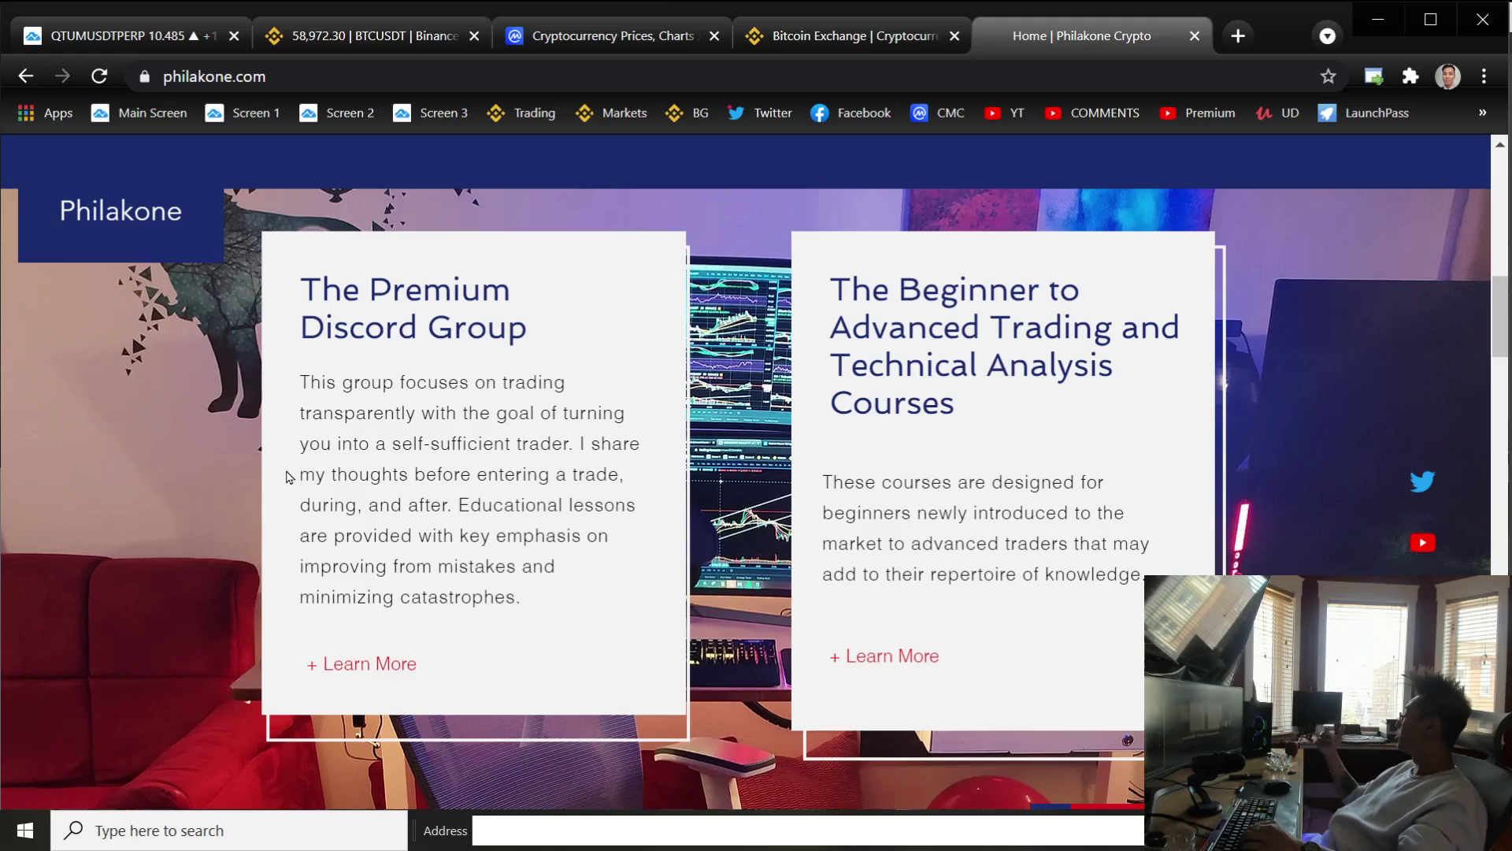
triple_click(1080, 487)
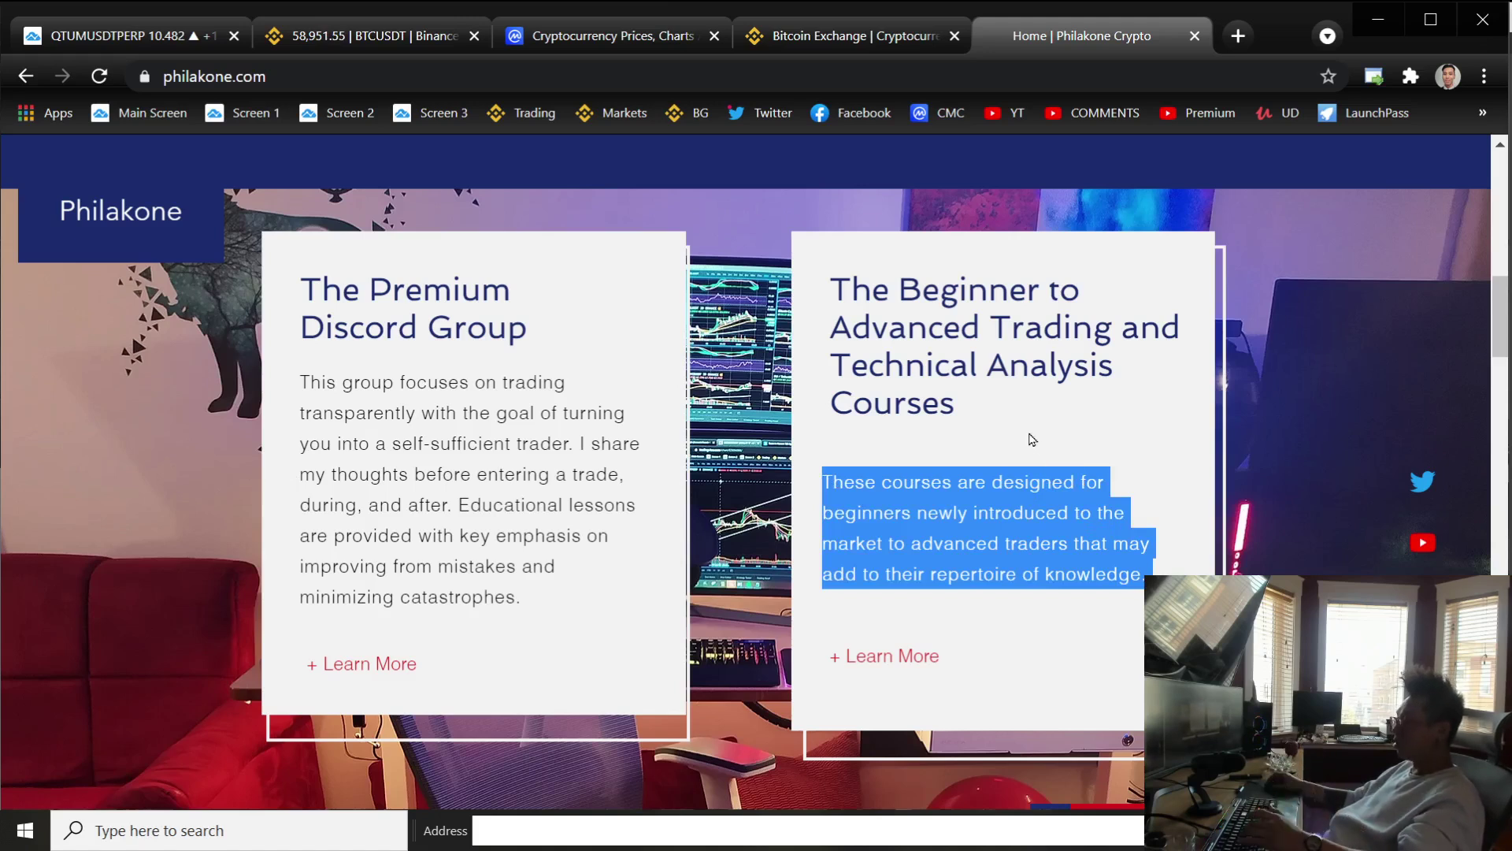
click(994, 487)
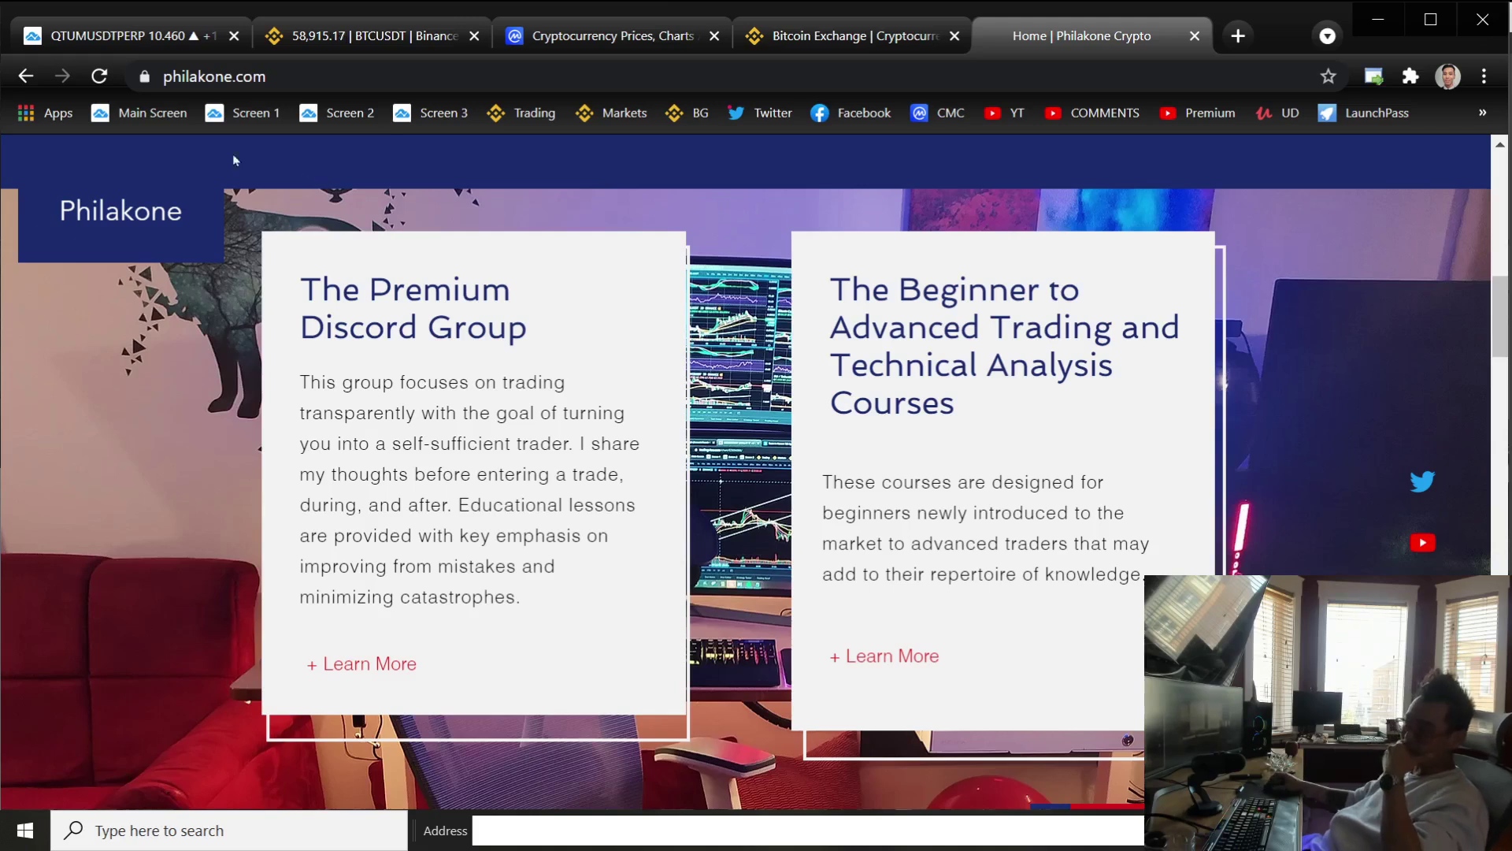
click(118, 36)
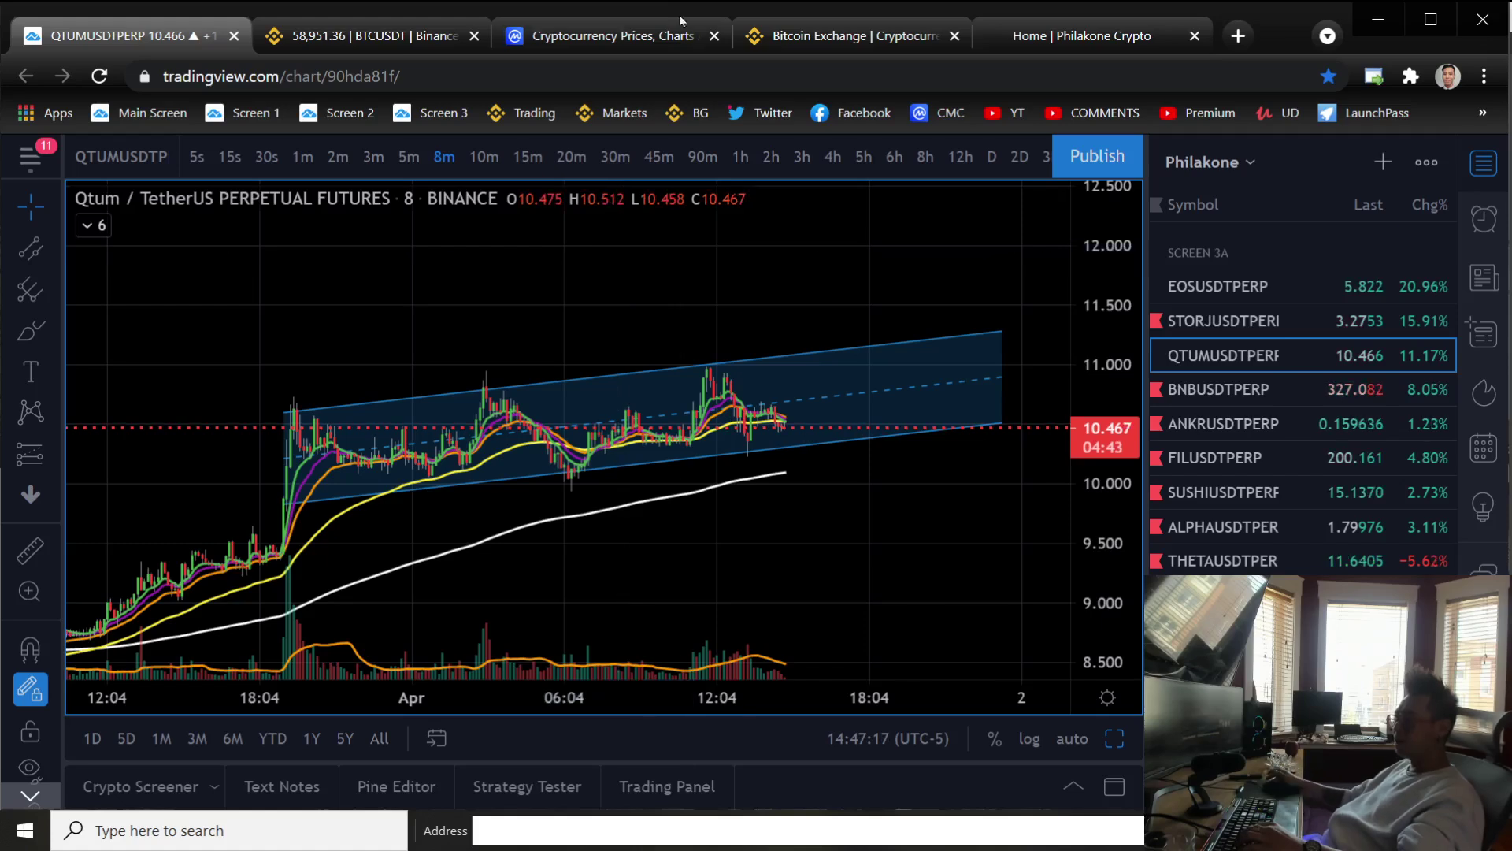
right_click(781, 243)
click(709, 231)
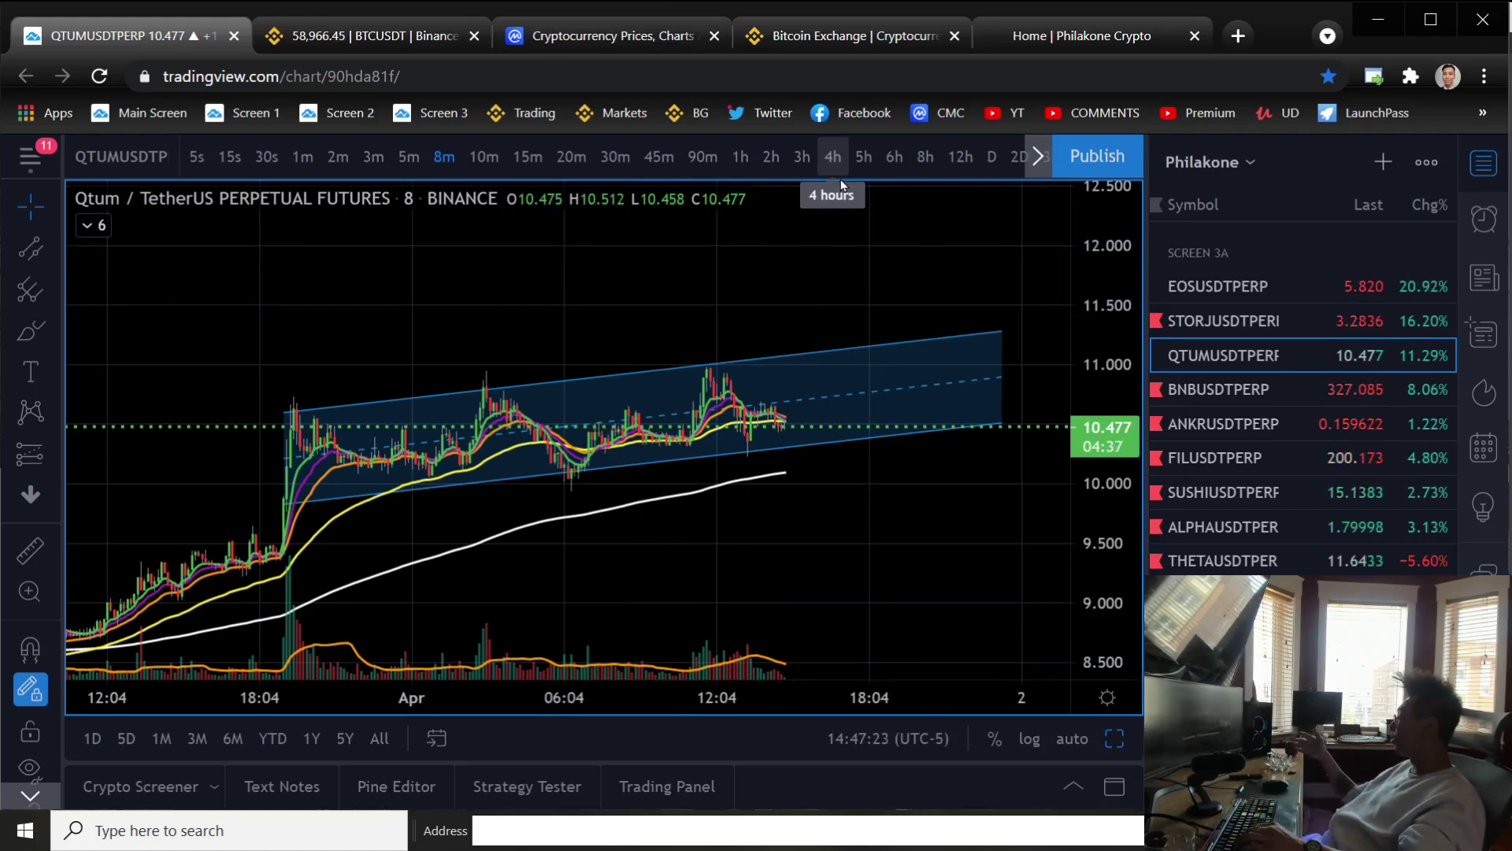
right_click(799, 284)
click(689, 313)
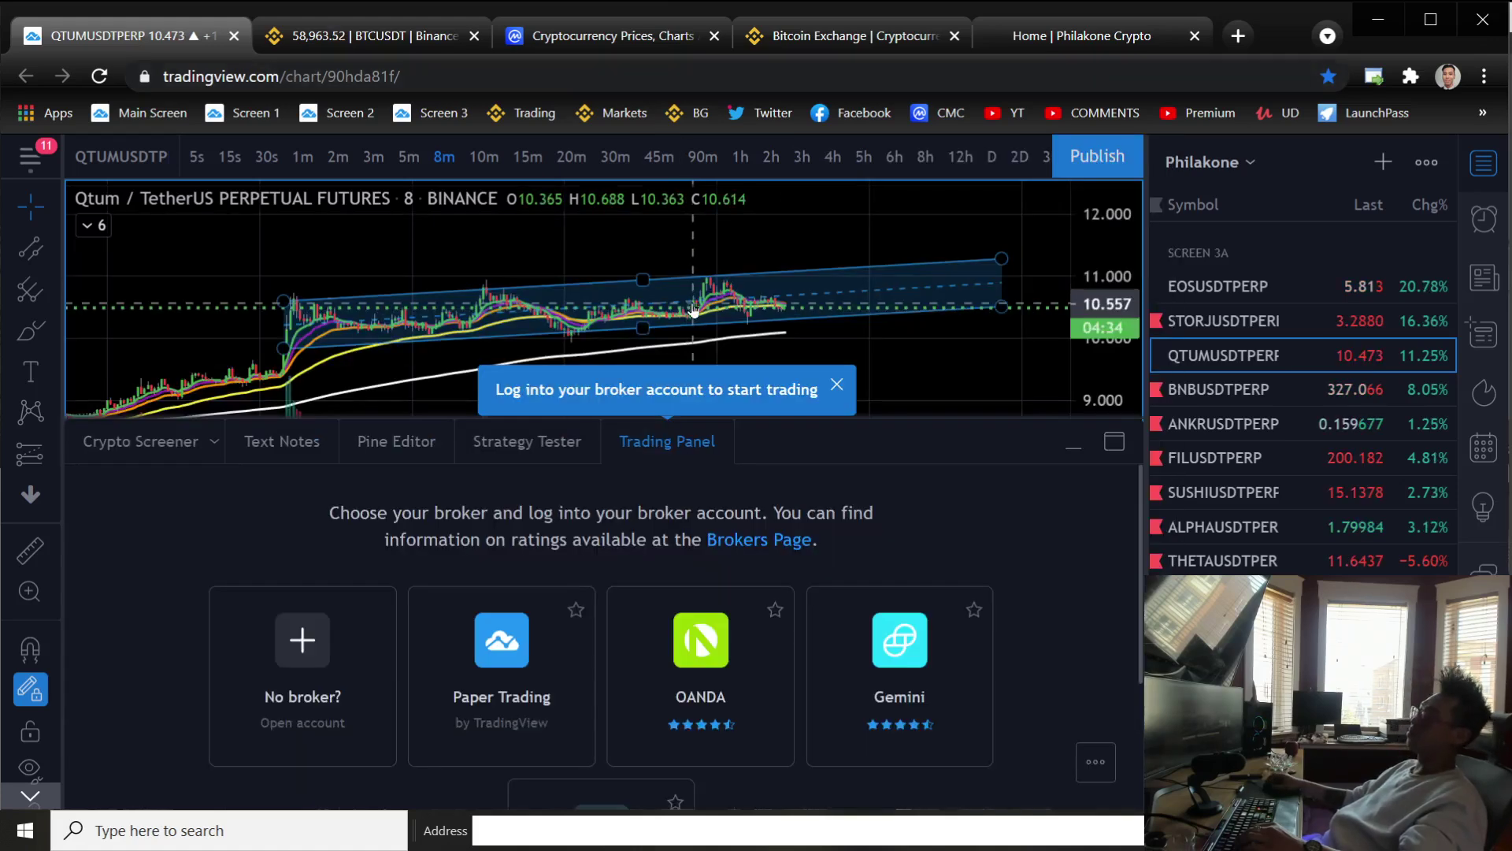
click(1072, 437)
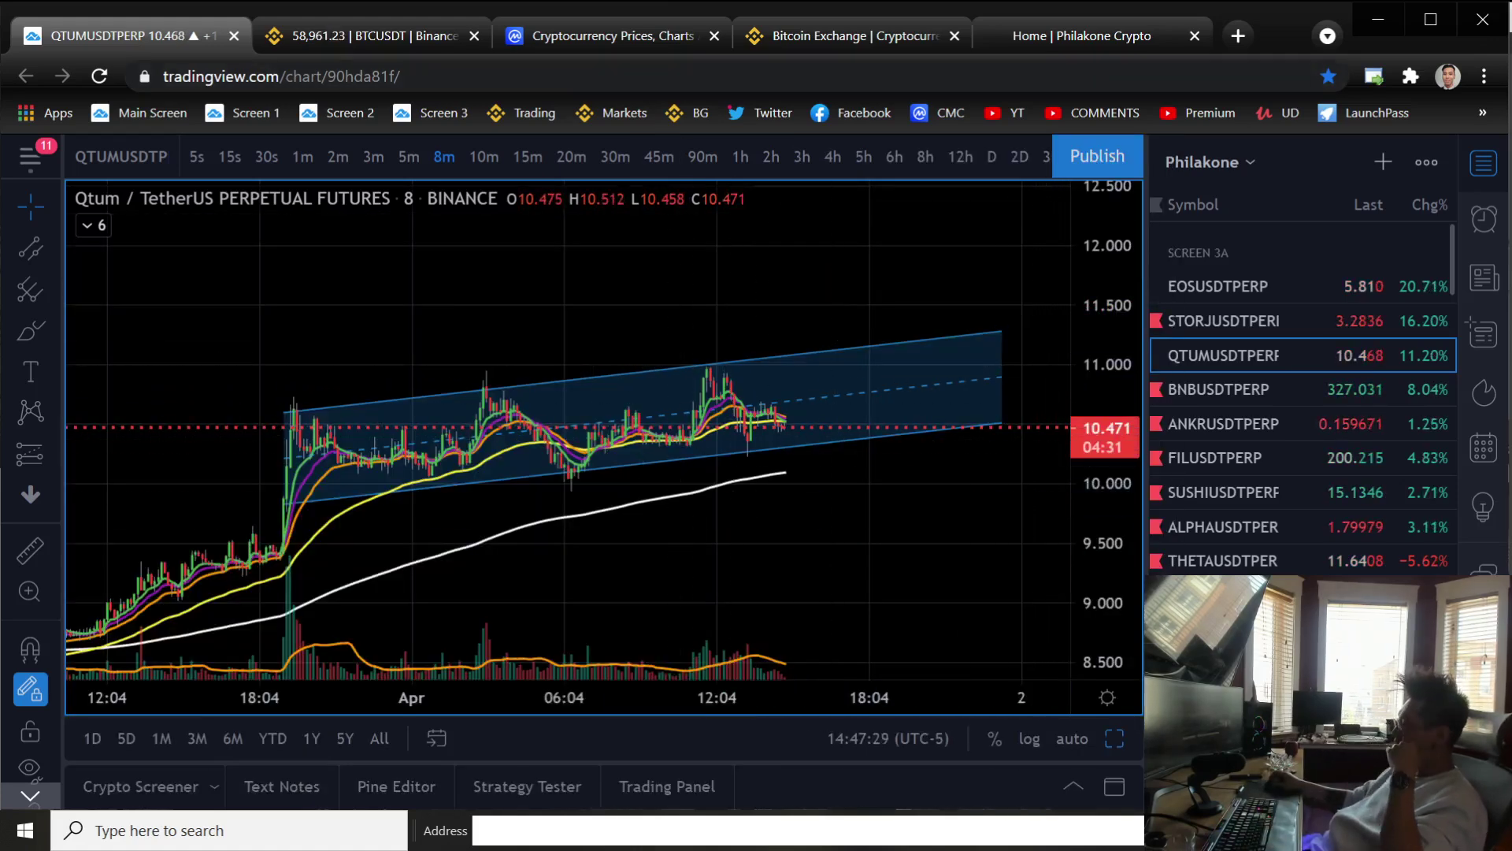